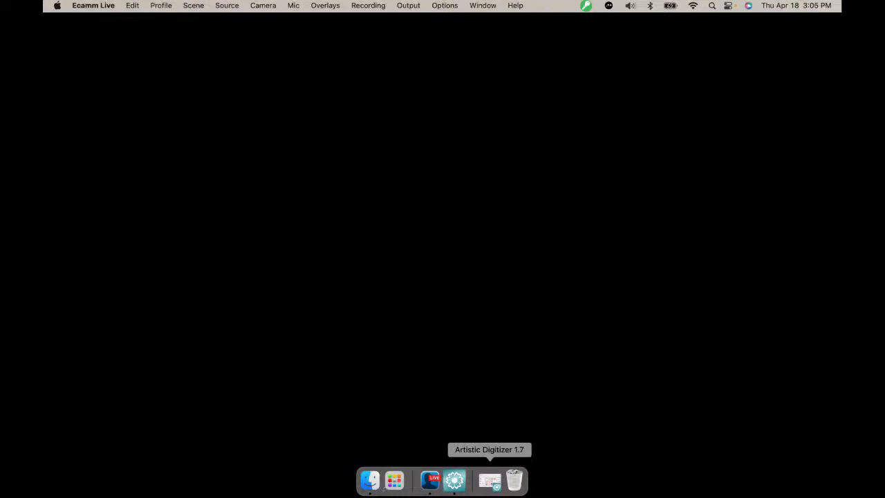
Switch to Artistic Digitizer and open samples.Draw from the April 18 folder under CLASSROOM
click(490, 479)
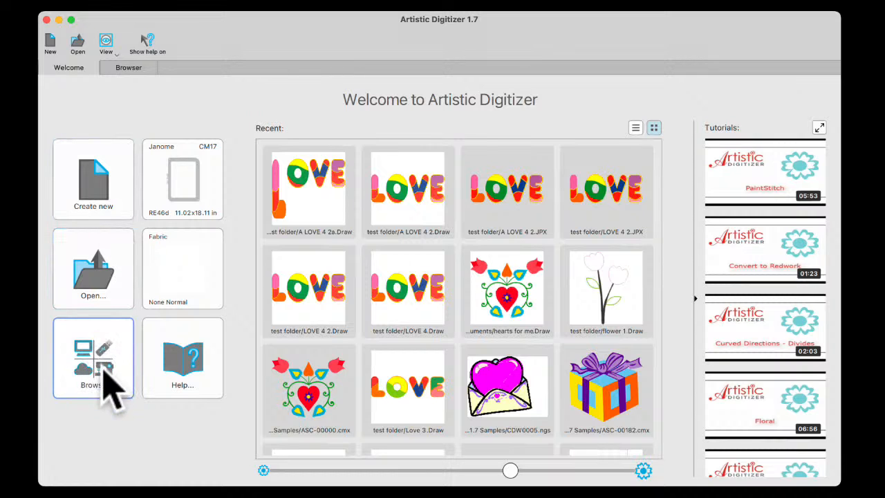
click(102, 357)
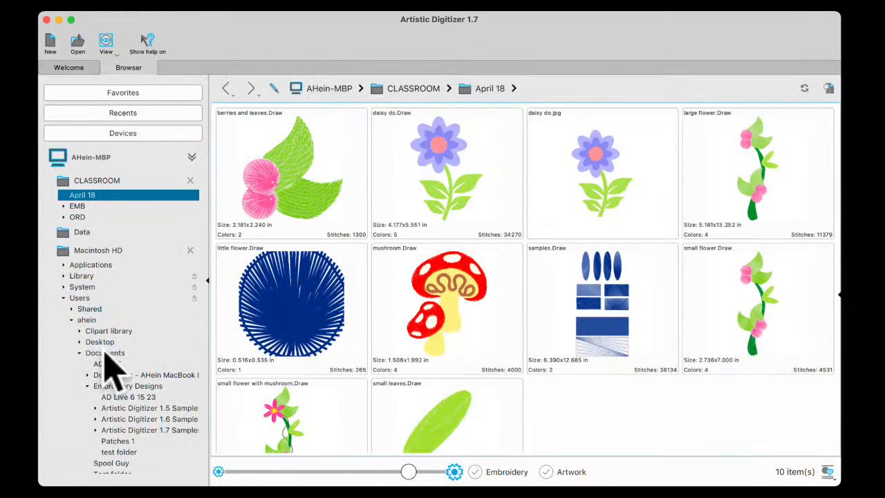
double_click(634, 317)
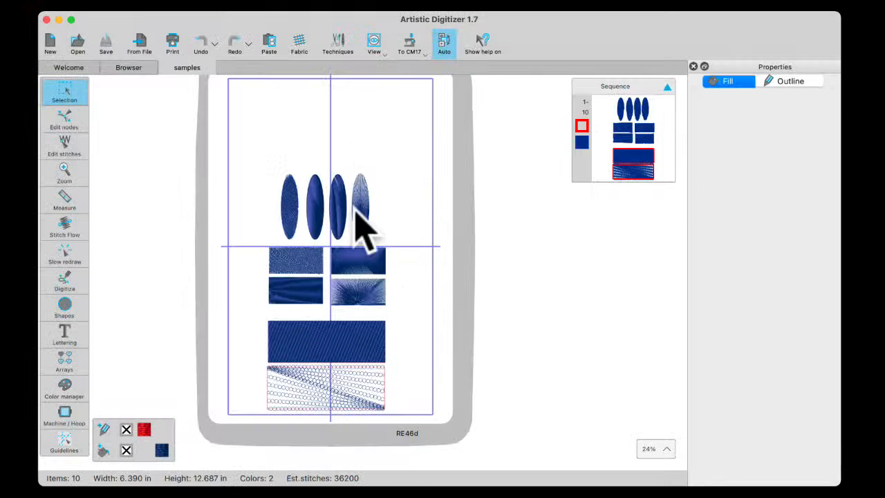
Examine the stitch directions in the four oval samples and check the fill properties of the leftmost oval
scroll(349, 206, up, 3)
scroll(335, 240, up, 3)
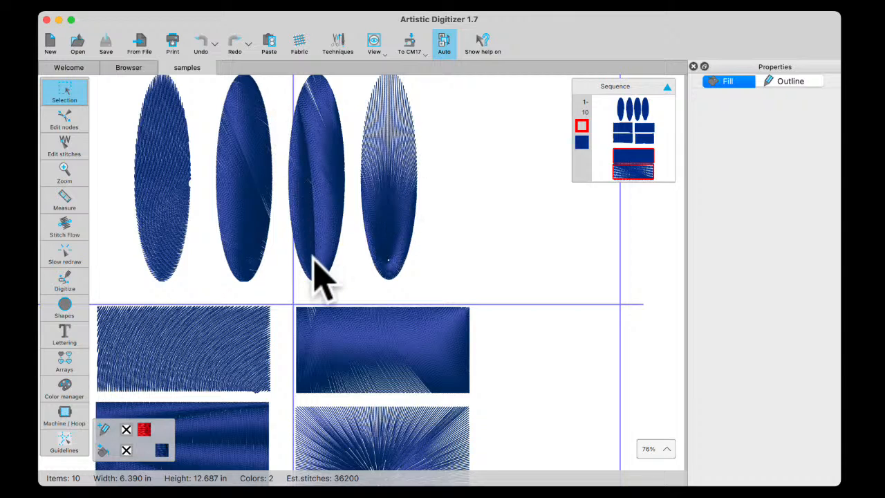
click(158, 220)
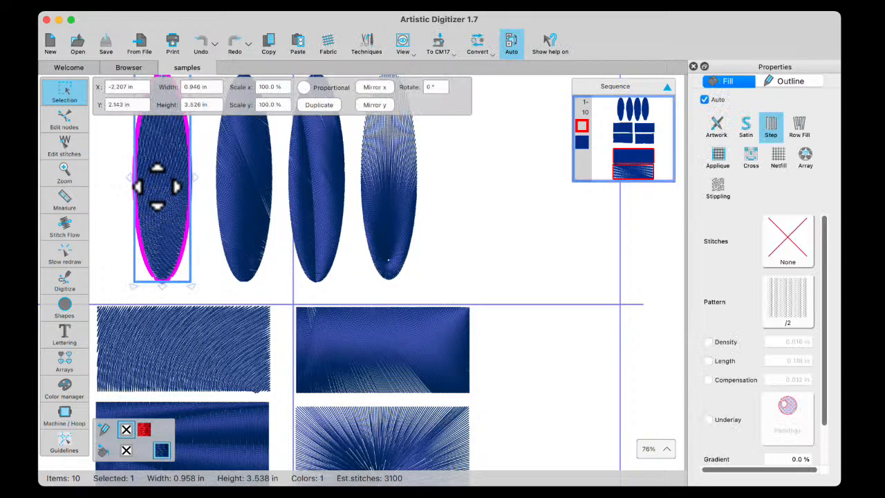
scroll(367, 276, down, 1)
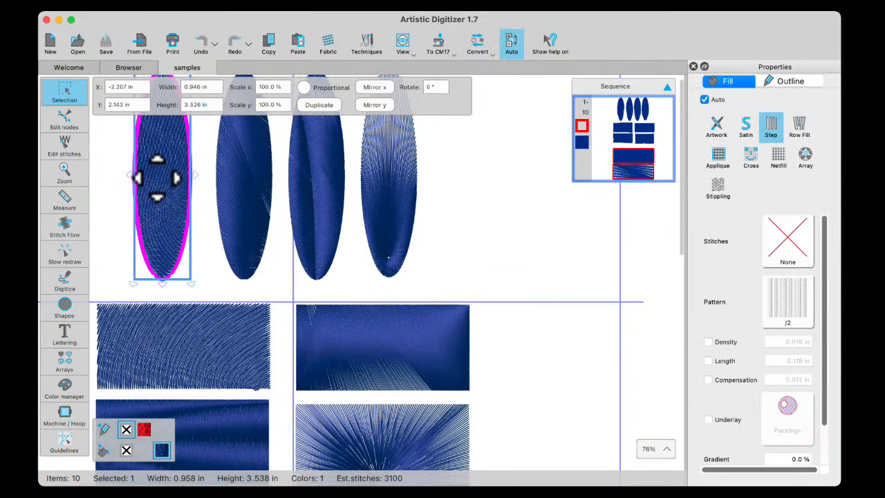
click(119, 153)
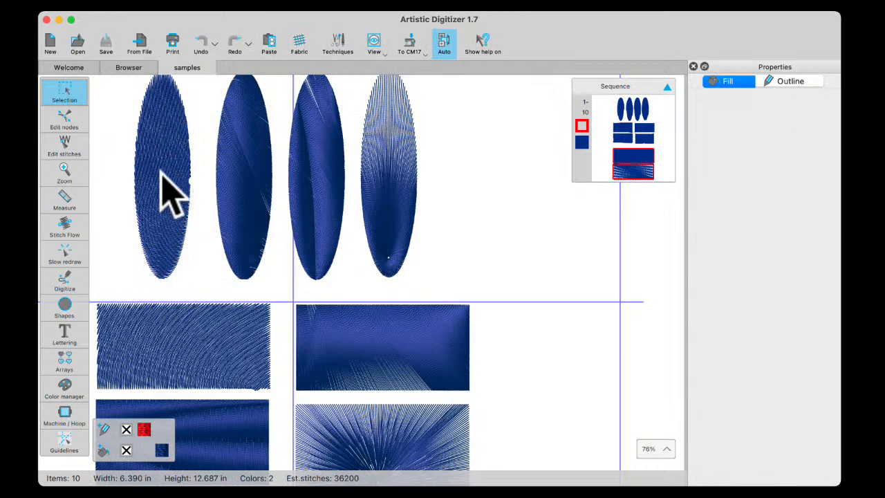
scroll(169, 194, up, 5)
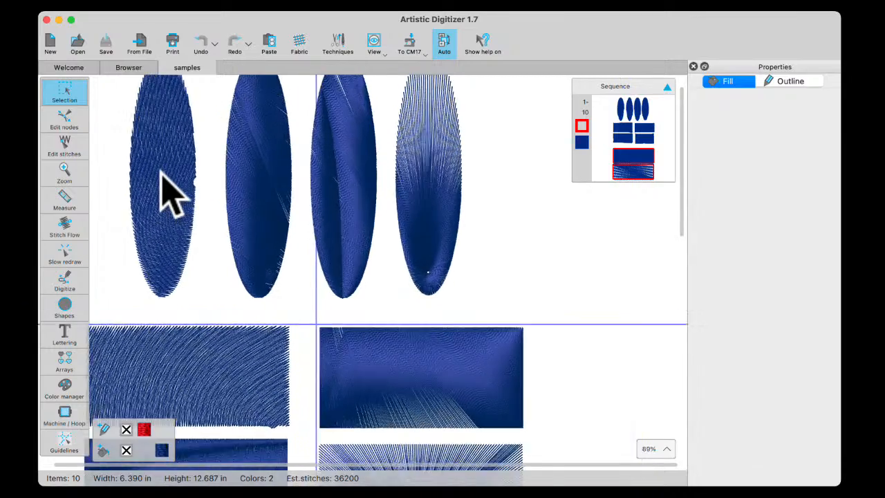
scroll(169, 194, up, 1)
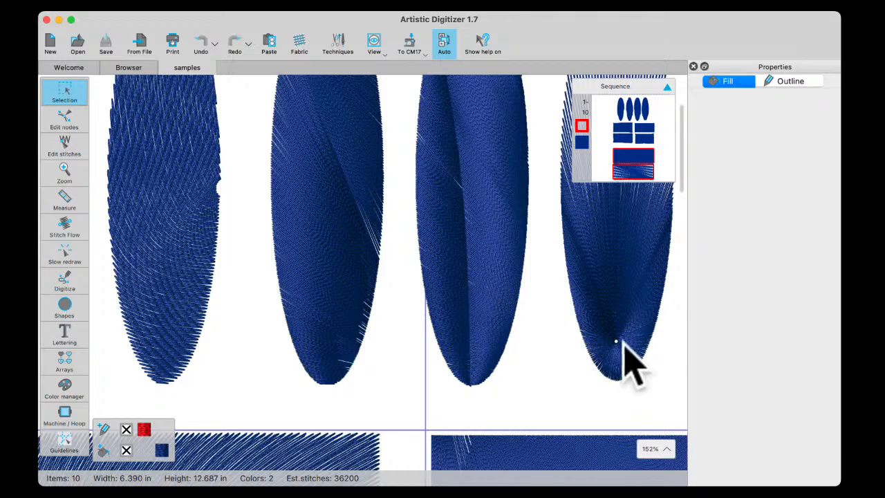
Examine the stitch flow in the four small rectangles and the two wide rectangles below them
scroll(468, 368, down, 5)
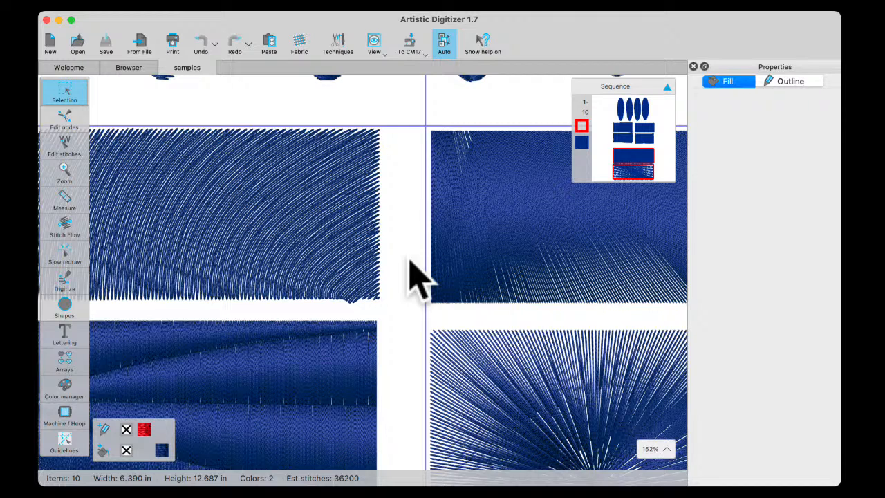
scroll(407, 257, up, 1)
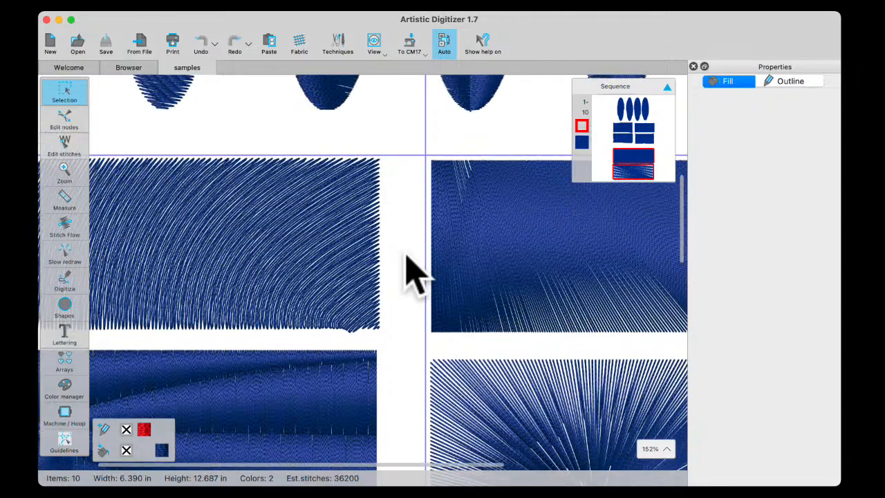
scroll(408, 257, down, 3)
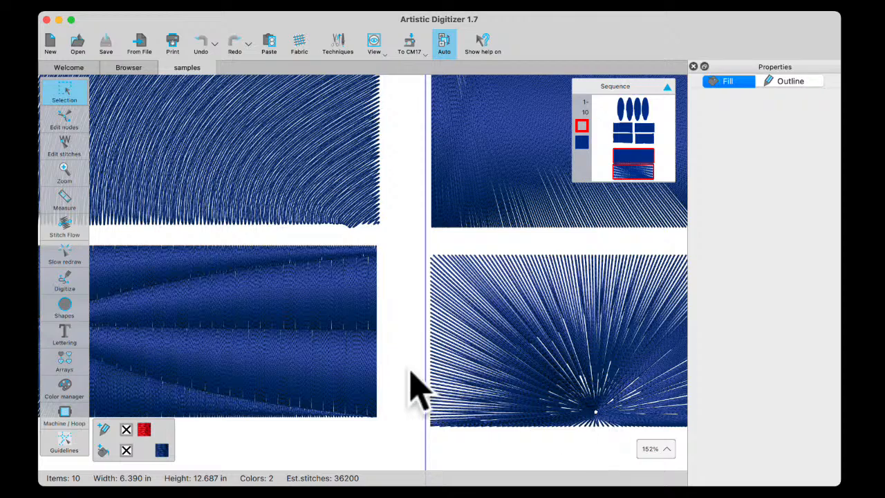
scroll(389, 375, down, 10)
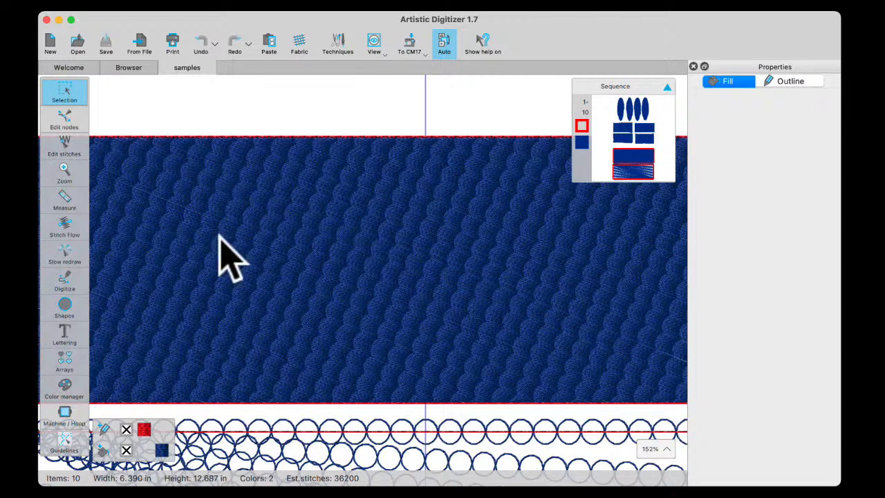
scroll(349, 360, down, 5)
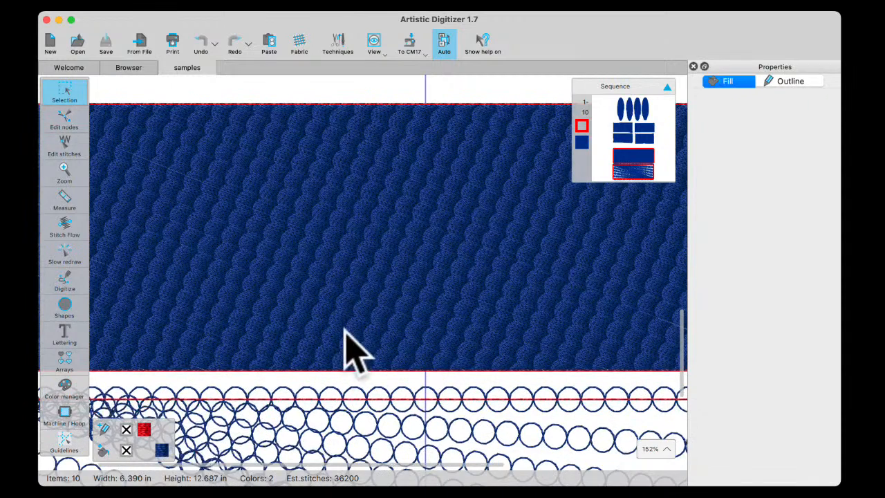
scroll(356, 381, down, 5)
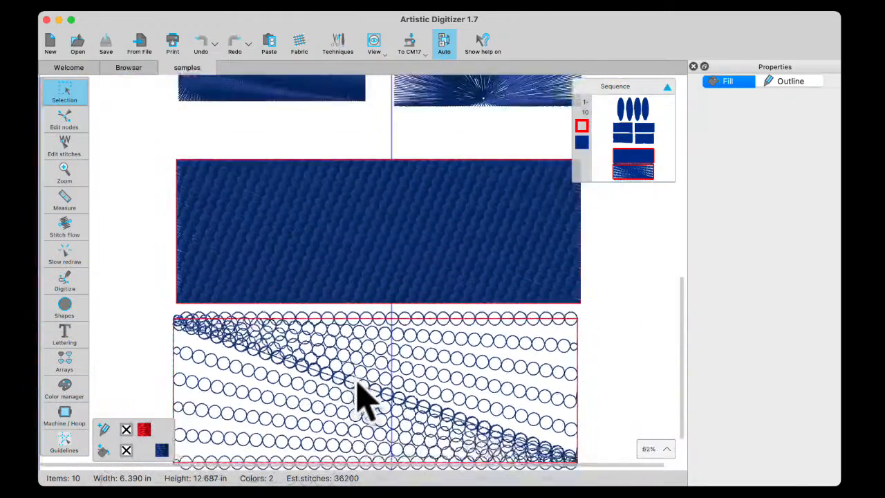
scroll(375, 435, down, 1)
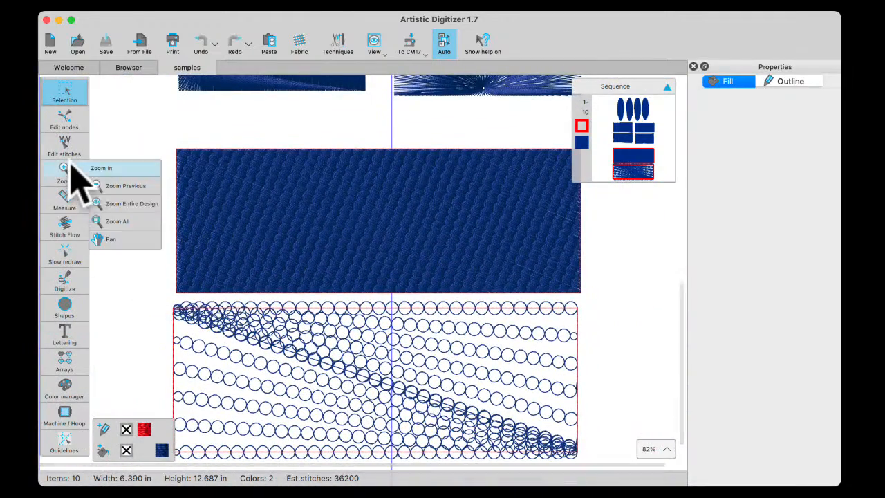
Inspect the Stitch Flow direction line of the lowest rectangle, which is filled with circle stitches
click(276, 361)
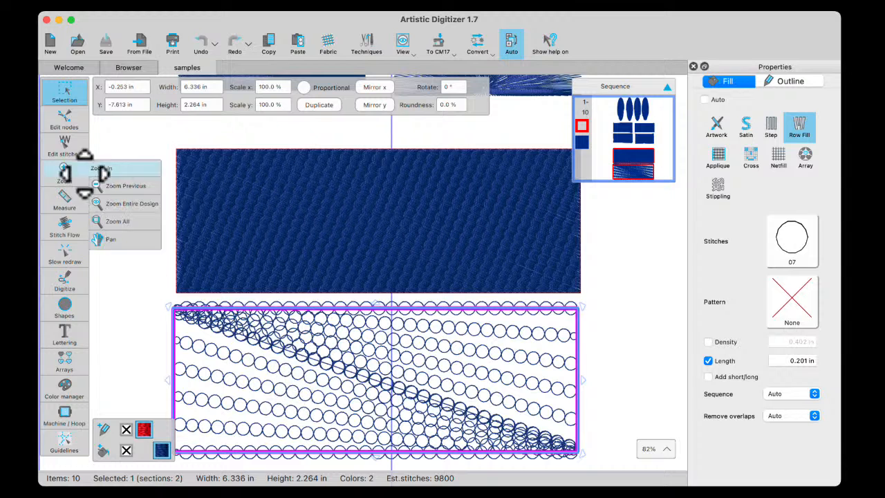
click(65, 231)
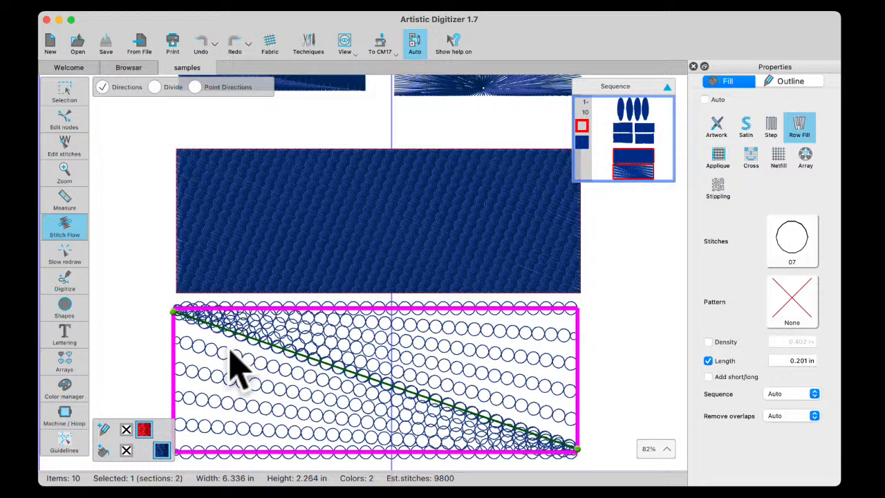
scroll(233, 361, up, 3)
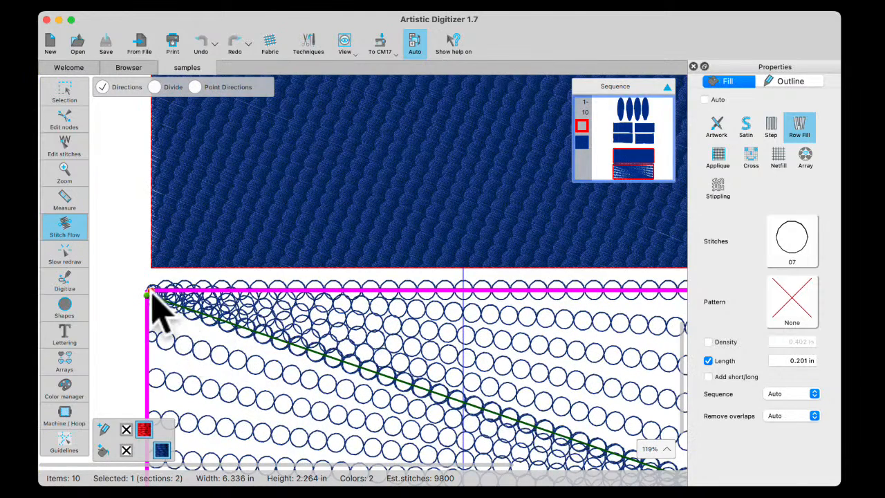
scroll(401, 401, down, 5)
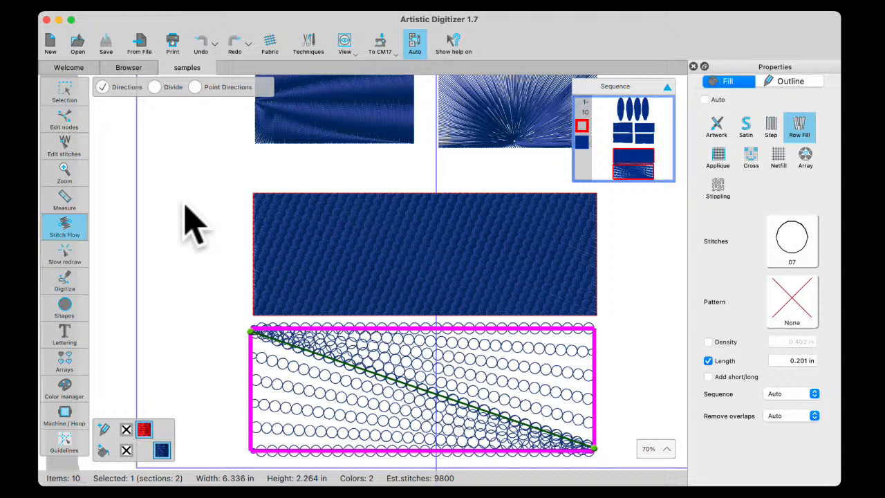
scroll(191, 223, down, 1)
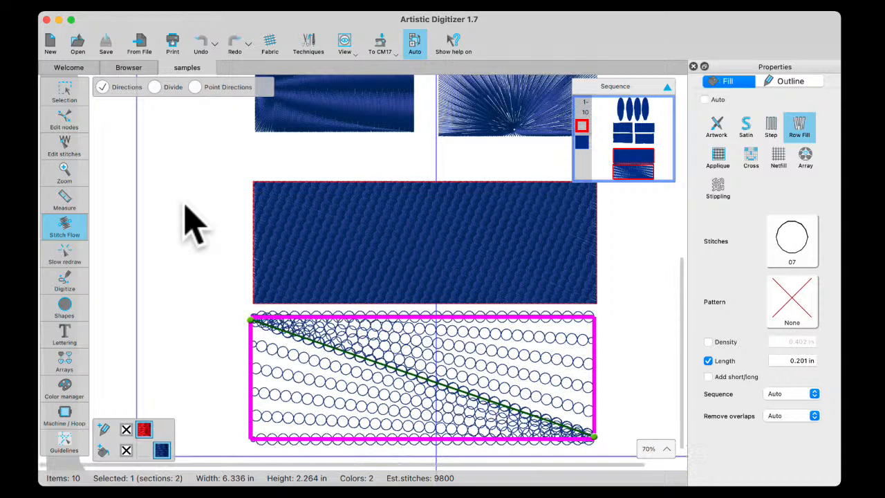
scroll(166, 195, down, 5)
scroll(166, 195, up, 5)
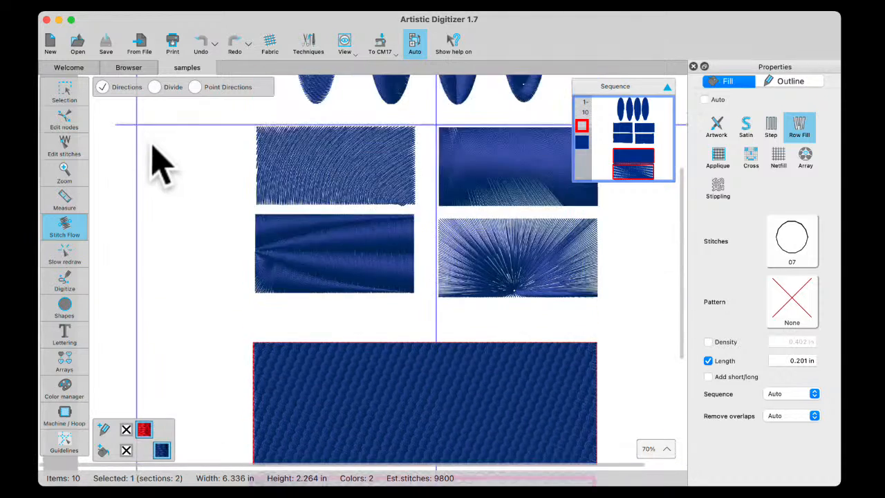
Start a new design and draw a tall ellipse about 1.9 in wide and 5.3 in high, without an outline
click(50, 42)
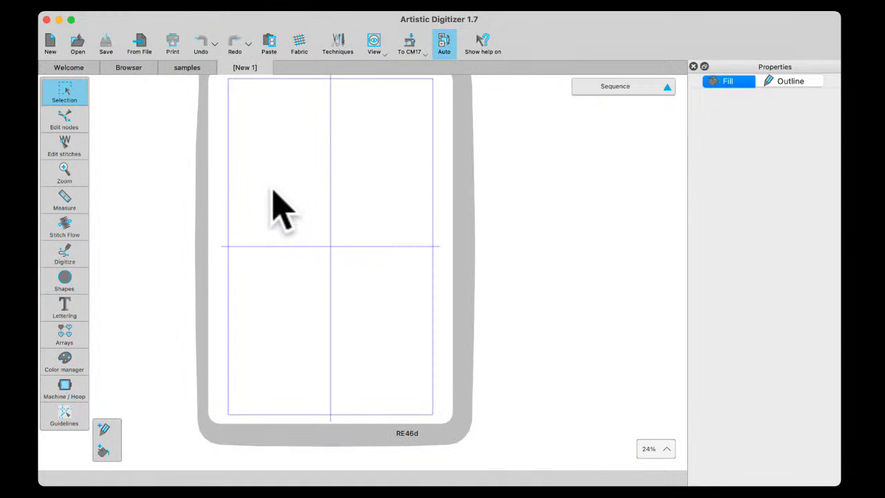
scroll(275, 188, up, 5)
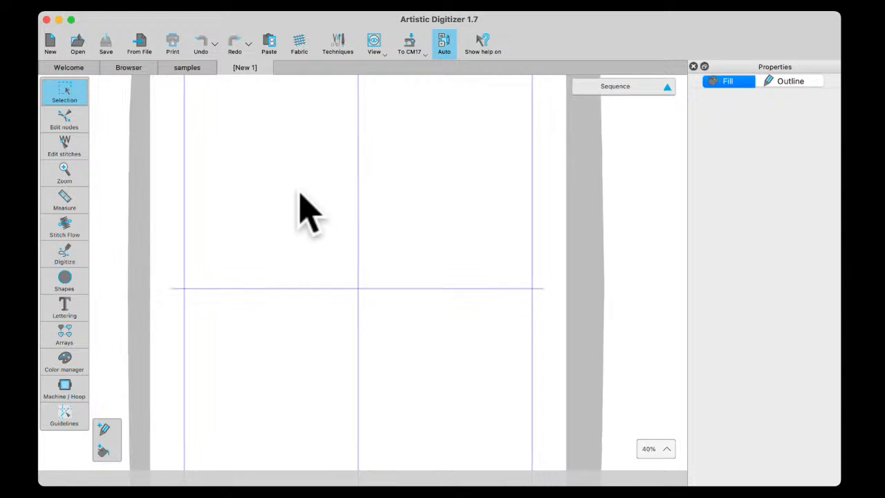
scroll(299, 194, up, 1)
scroll(316, 202, up, 5)
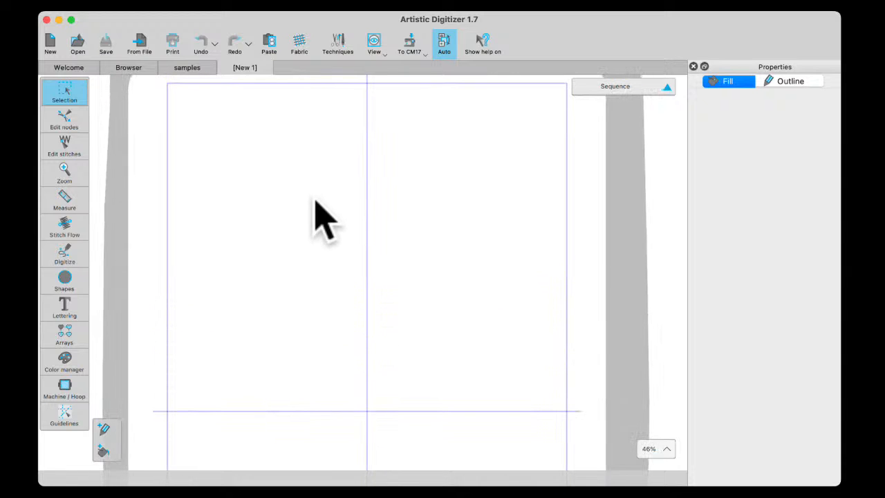
click(66, 281)
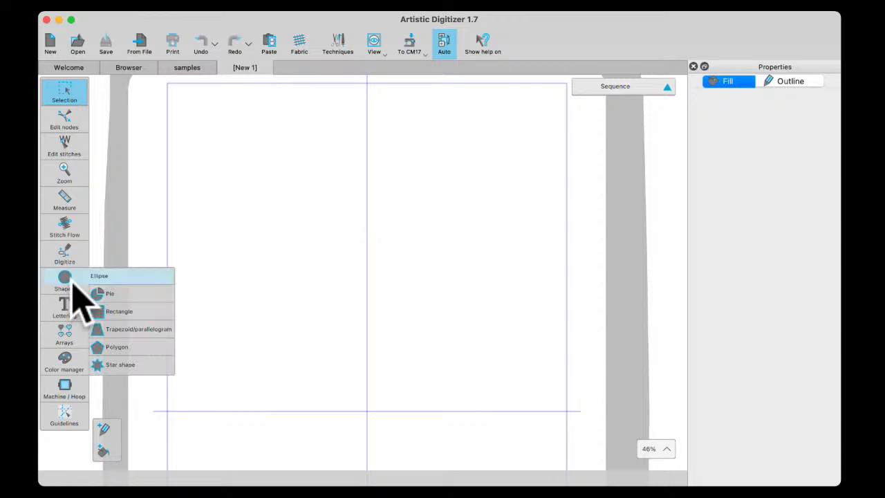
click(171, 276)
drag(245, 135, 310, 325)
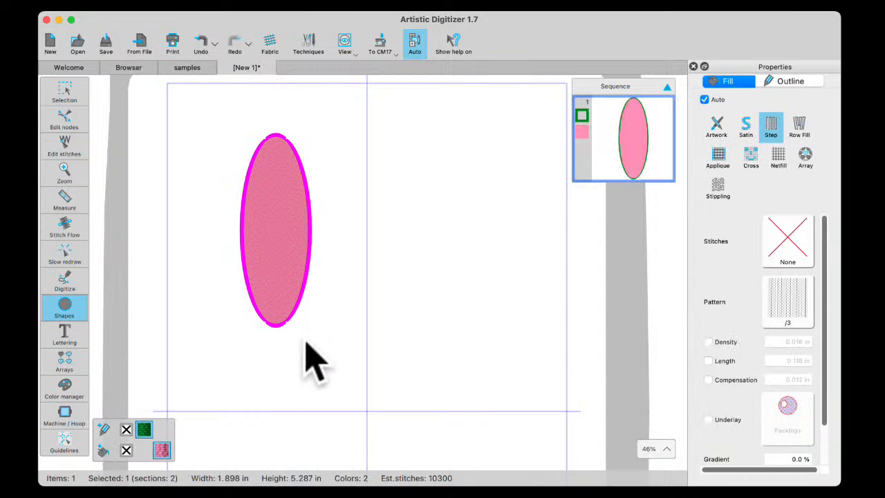
click(127, 430)
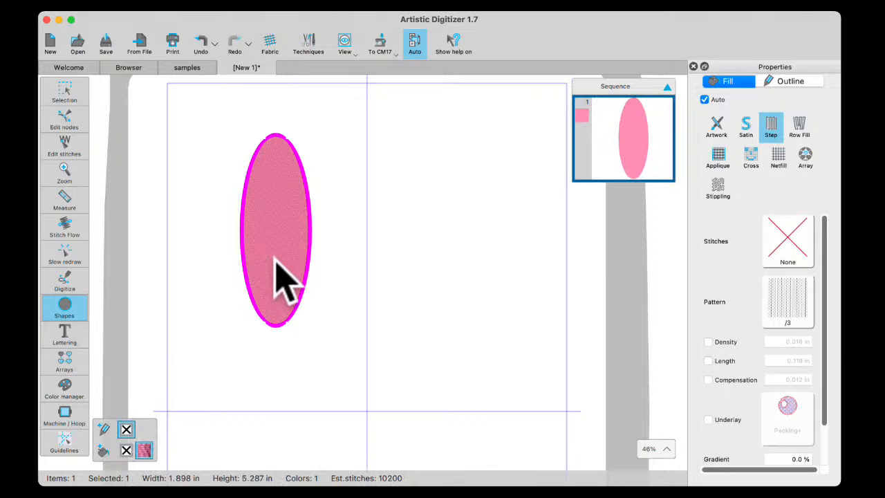
Add a stitch direction line inside the ellipse, slant it diagonally downward, and try curving it
scroll(275, 261, up, 5)
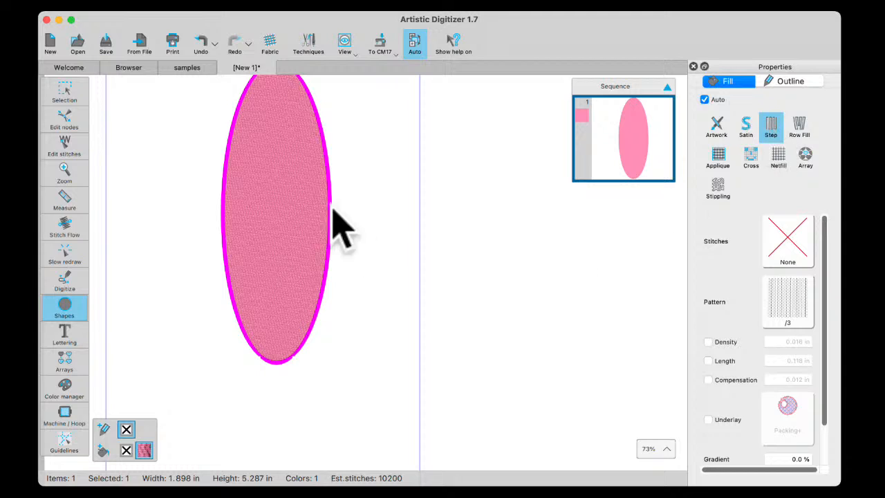
click(64, 97)
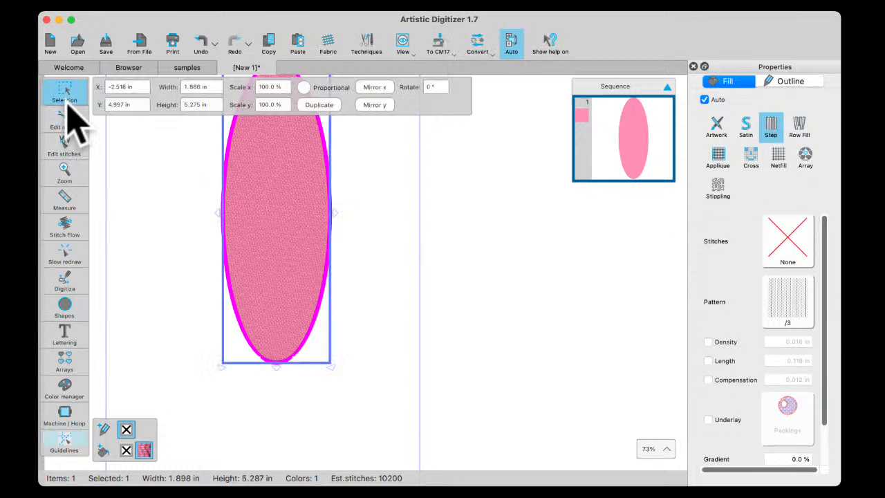
click(63, 228)
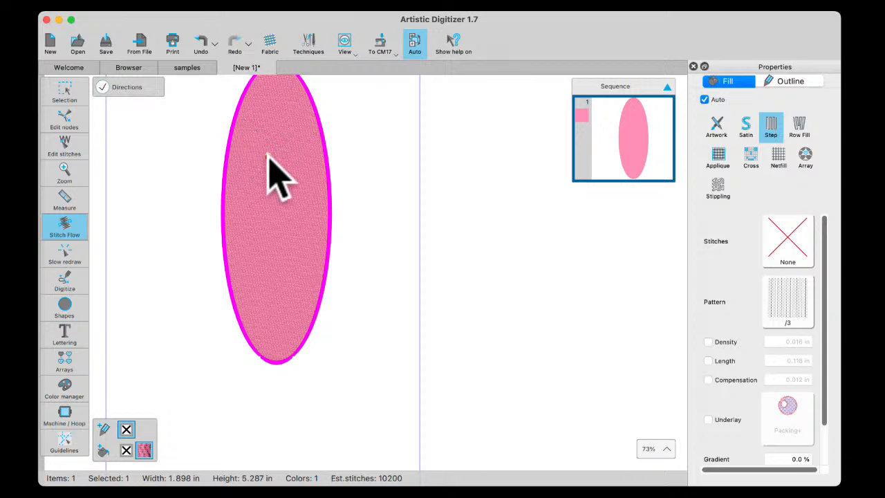
drag(249, 181, 294, 181)
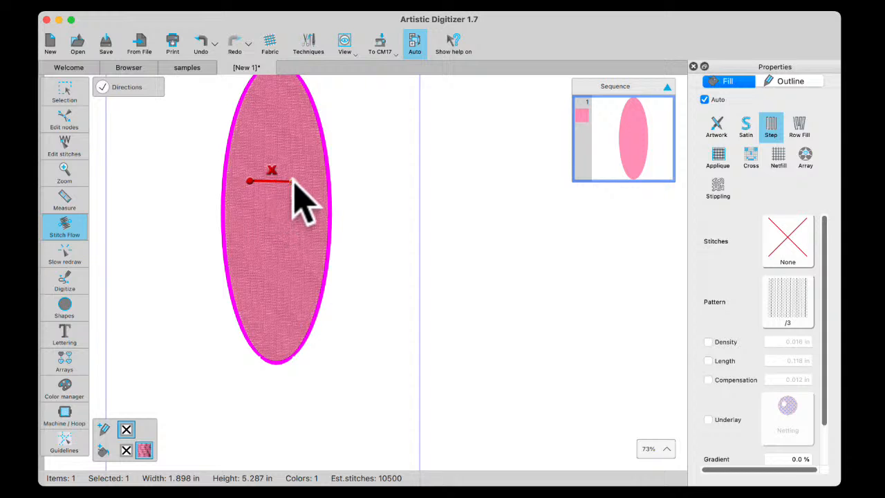
drag(292, 180, 283, 226)
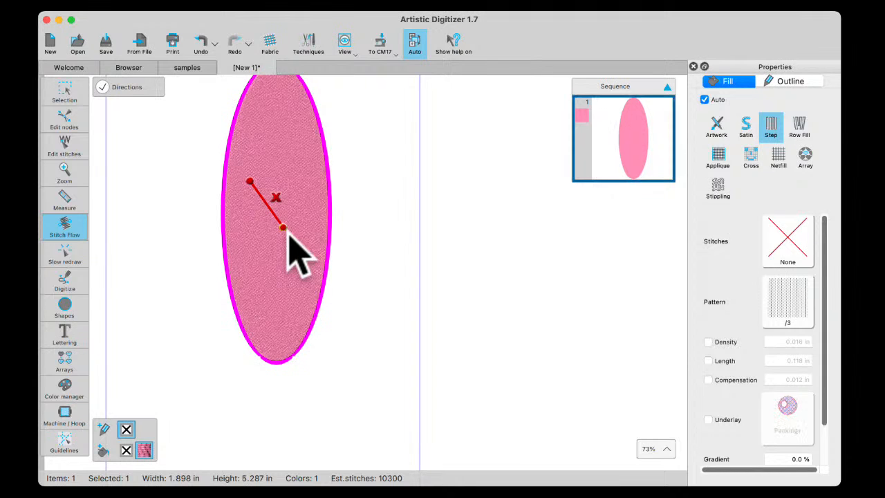
click(259, 214)
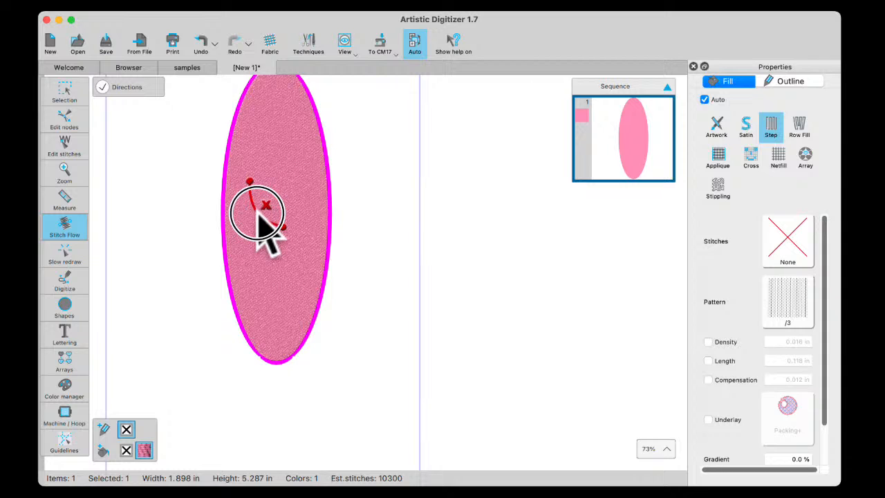
mouse_move(257, 213)
mouse_down()
mouse_move(265, 208)
mouse_move(283, 227)
mouse_up()
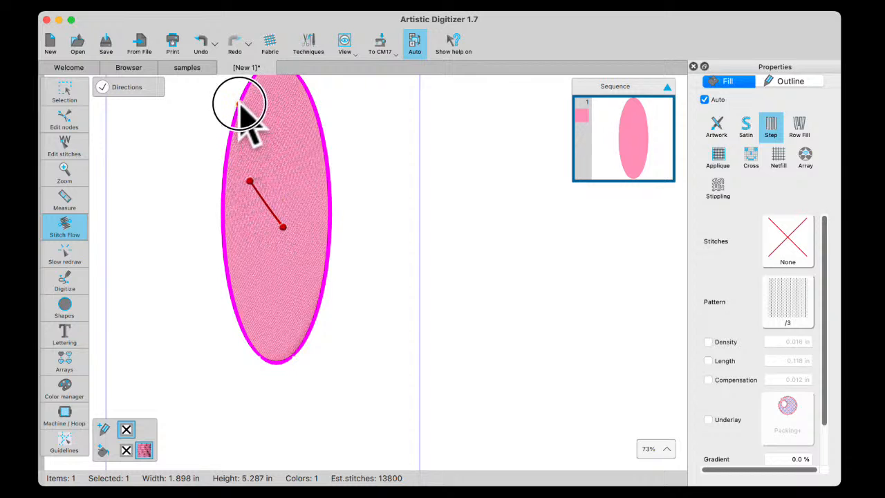
Clear the direction line from the ellipse and set its step fill pattern to curves1
mouse_move(239, 103)
mouse_down()
mouse_move(306, 195)
mouse_move(328, 249)
mouse_up()
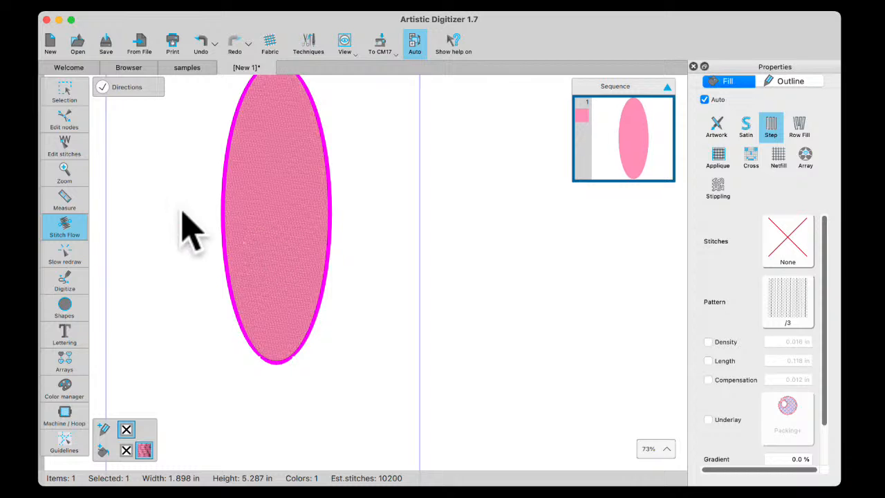
click(66, 93)
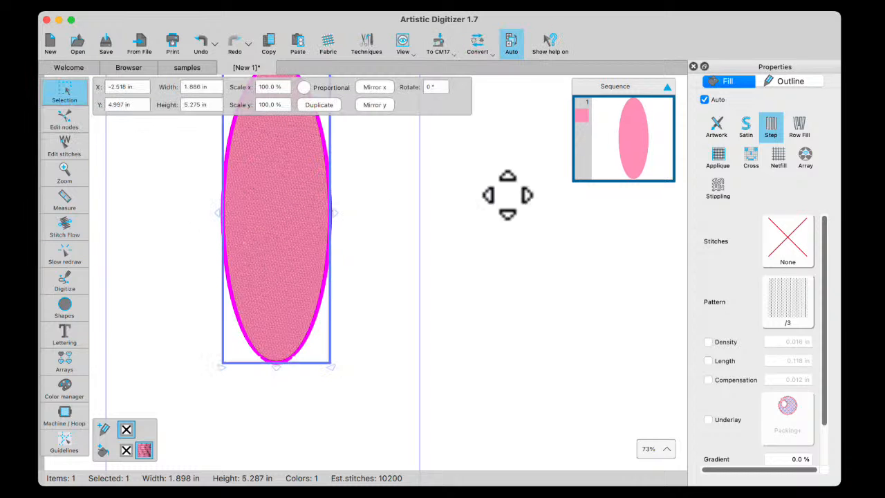
click(801, 313)
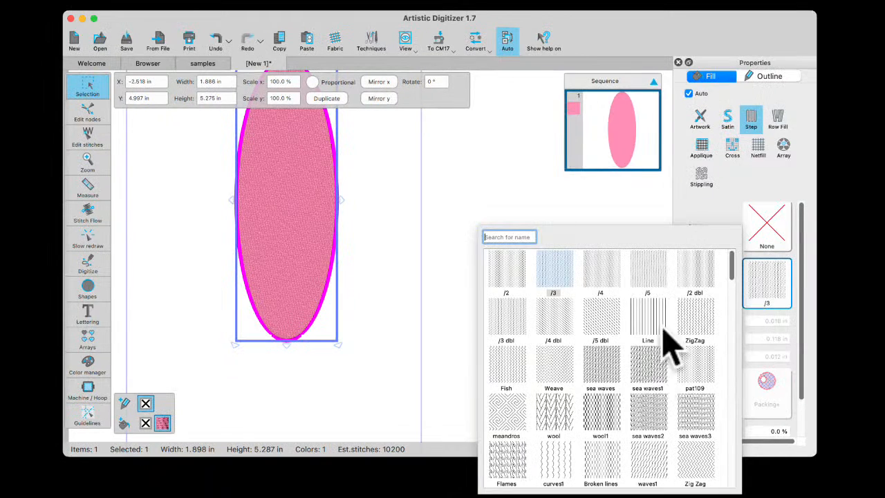
scroll(649, 446, down, 5)
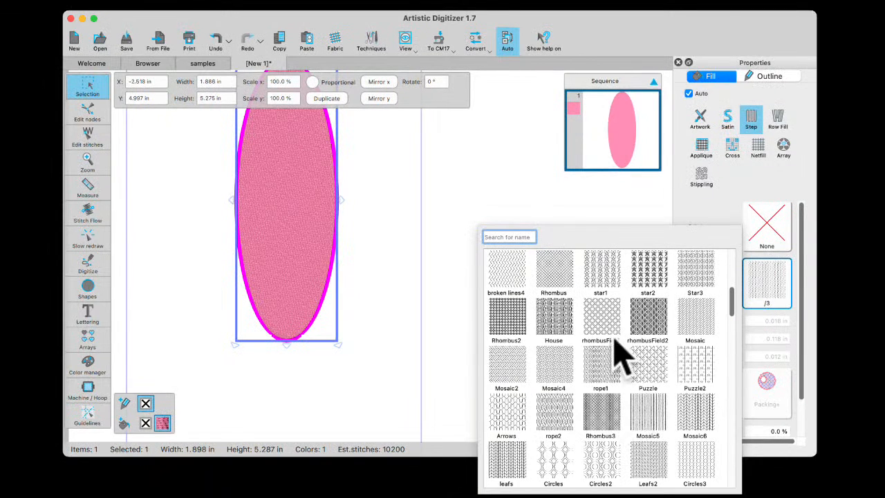
scroll(620, 356, up, 3)
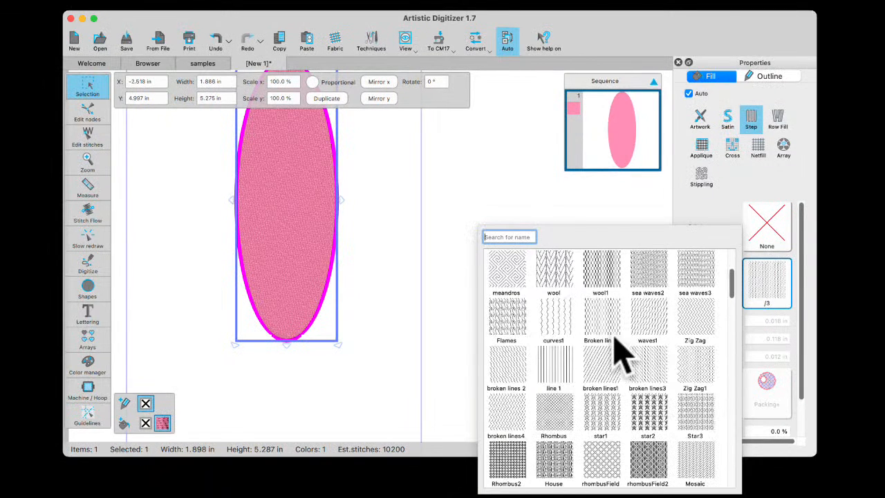
click(561, 325)
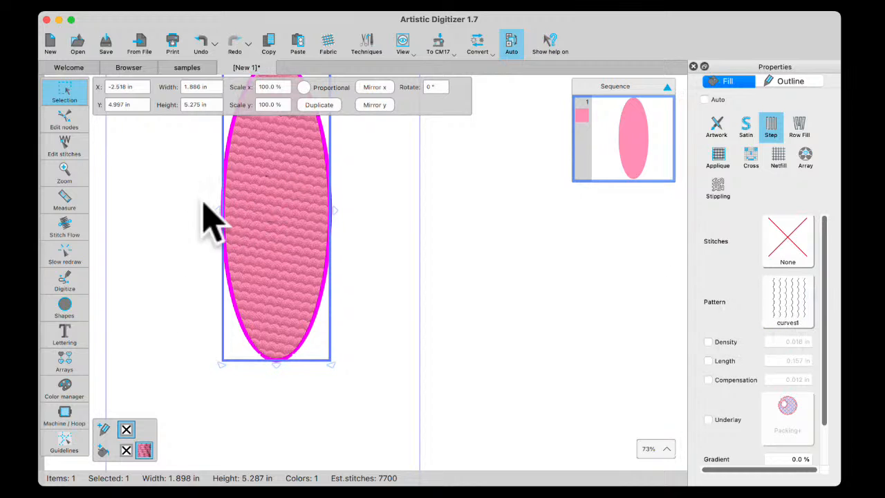
Add a short horizontal Stitch Flow direction line inside the upper half of the ellipse
click(65, 283)
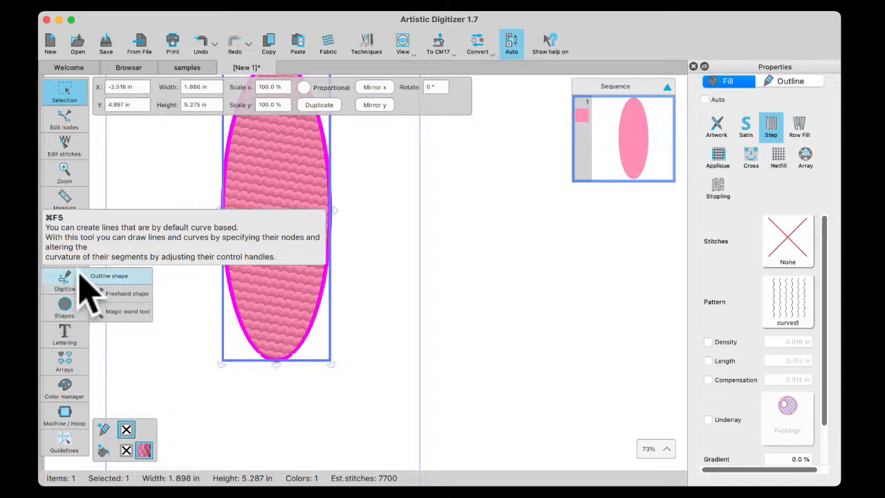
click(72, 234)
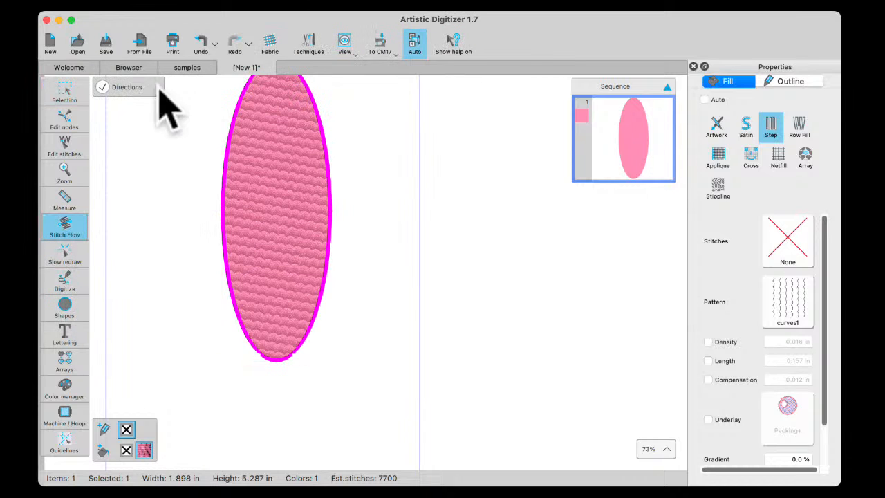
drag(251, 196, 289, 197)
click(263, 198)
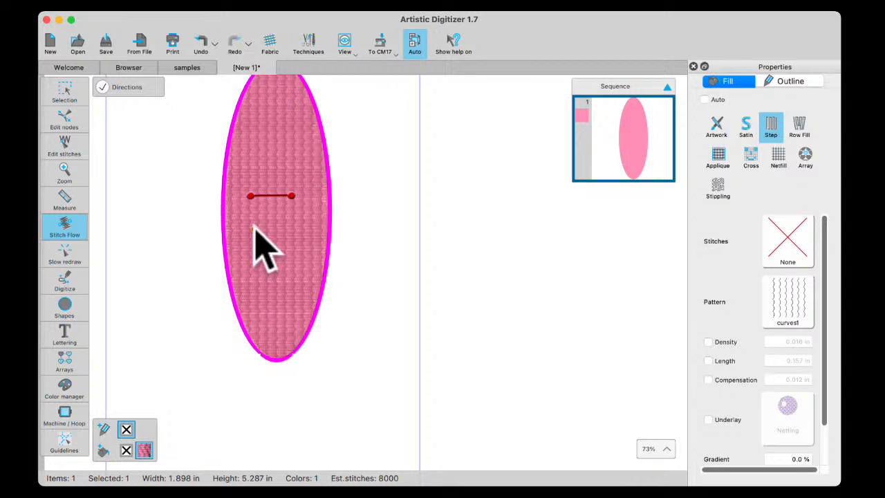
Turn the short direction line vertical, lengthen it downward and bow its middle slightly to the right
drag(251, 198, 291, 164)
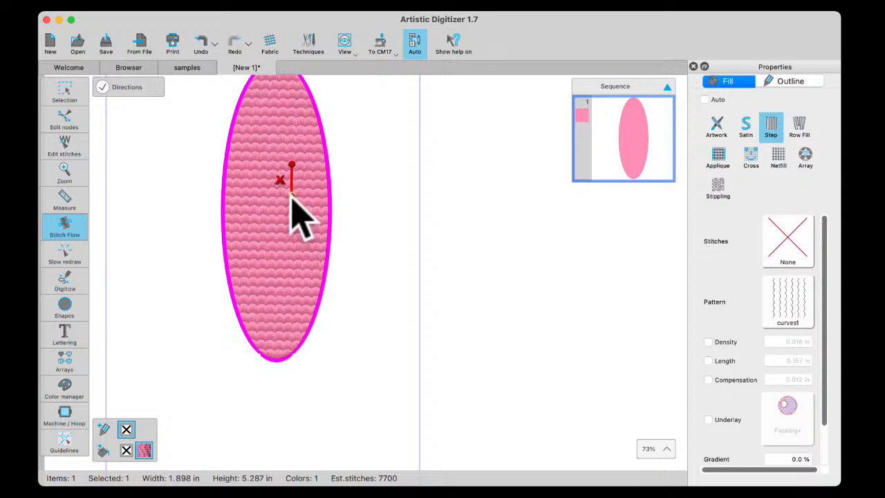
drag(291, 196, 291, 246)
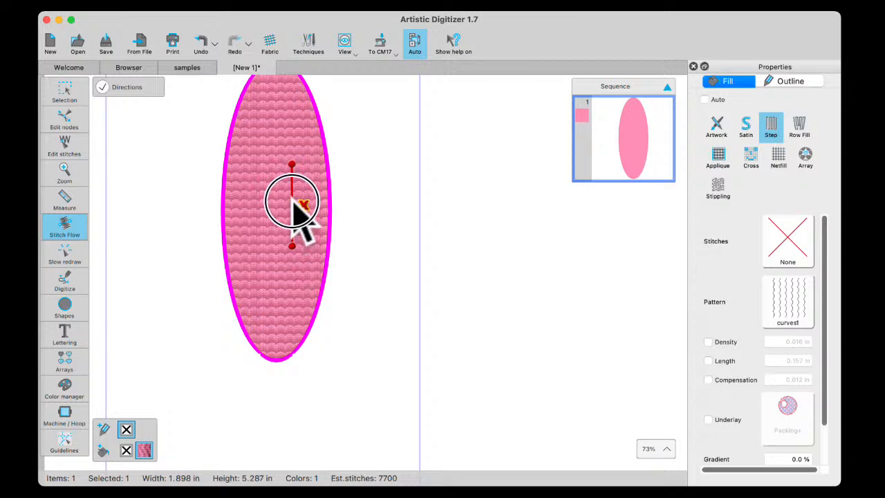
drag(298, 200, 299, 202)
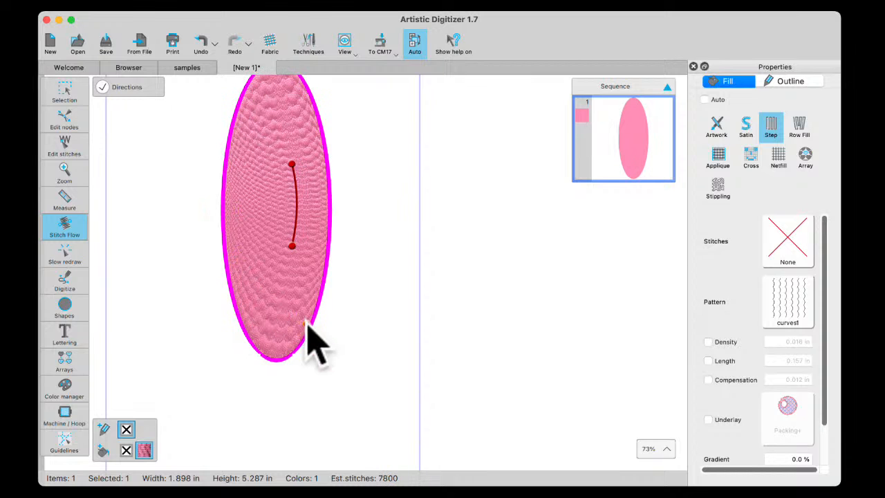
Undo and redo the last curve change to compare the ellipse's straight and curved stitch flow up close
click(66, 92)
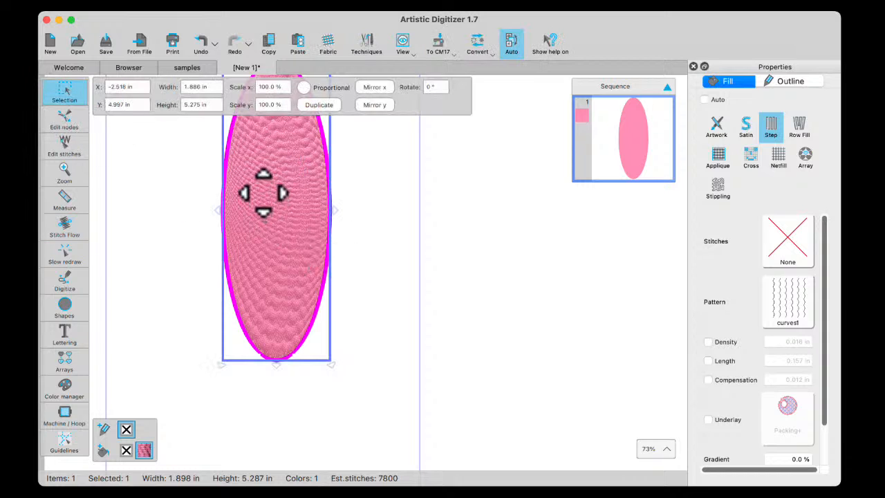
drag(263, 192, 273, 209)
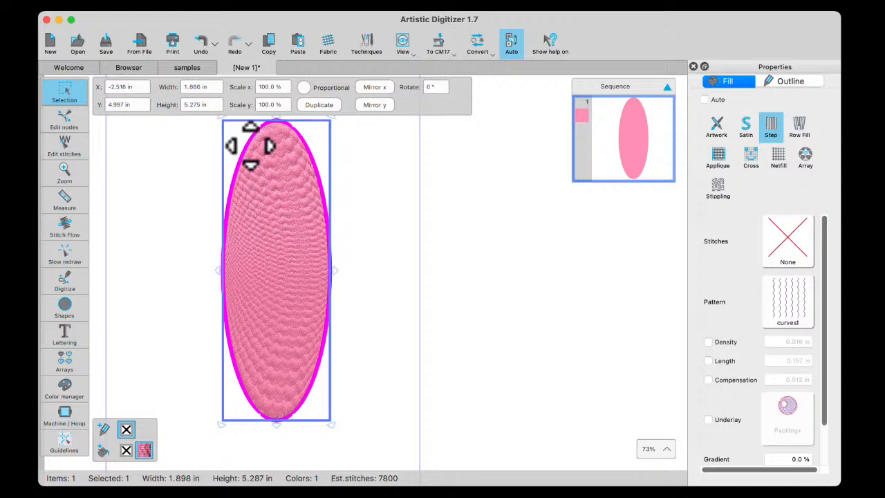
click(201, 42)
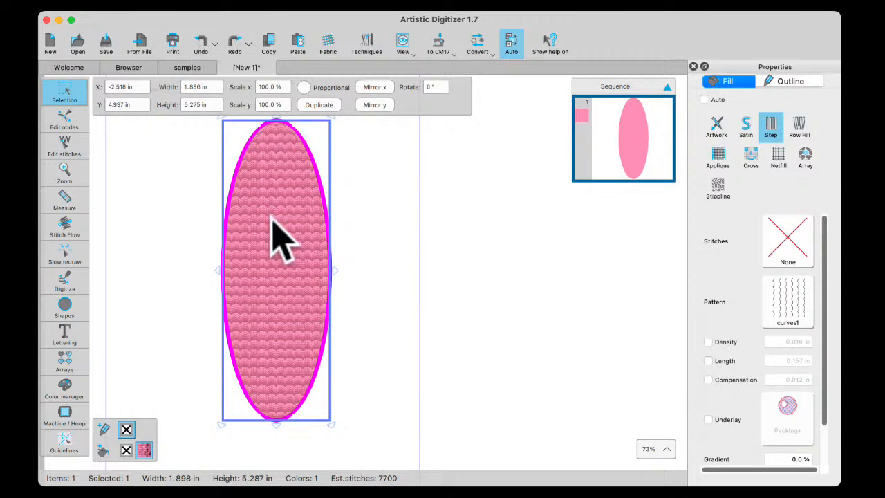
click(236, 42)
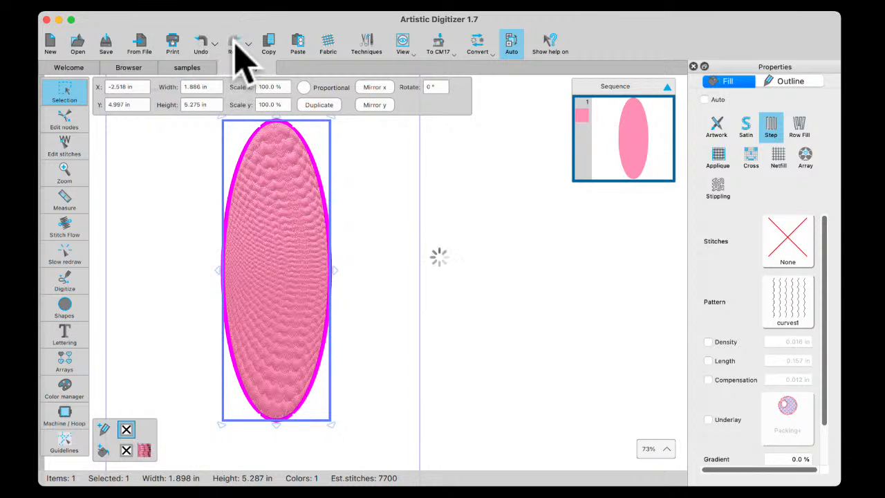
scroll(284, 298, up, 3)
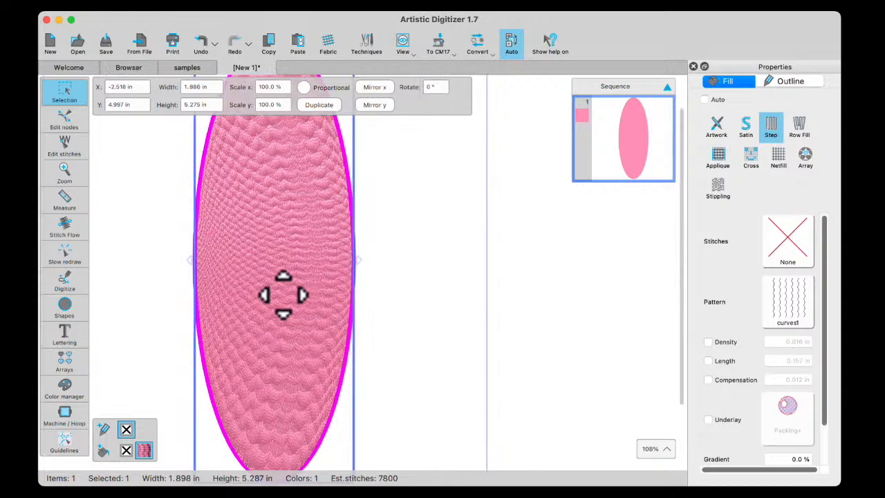
scroll(299, 268, up, 3)
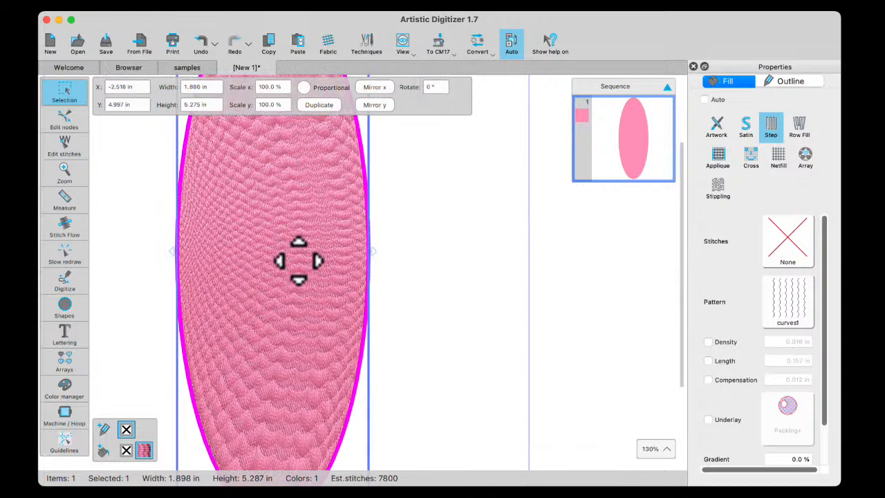
Shift the upper end of the direction line to the left and bend the line into a gentle S-curve
click(64, 228)
drag(300, 297, 316, 296)
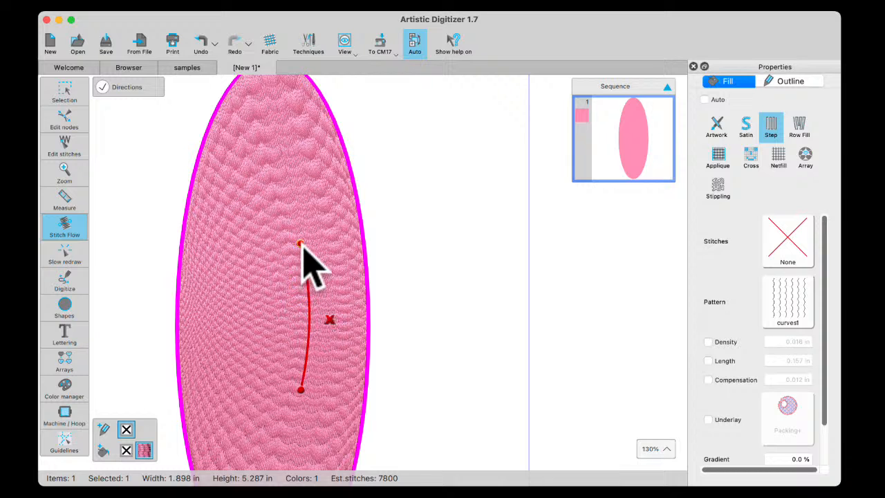
drag(299, 242, 271, 249)
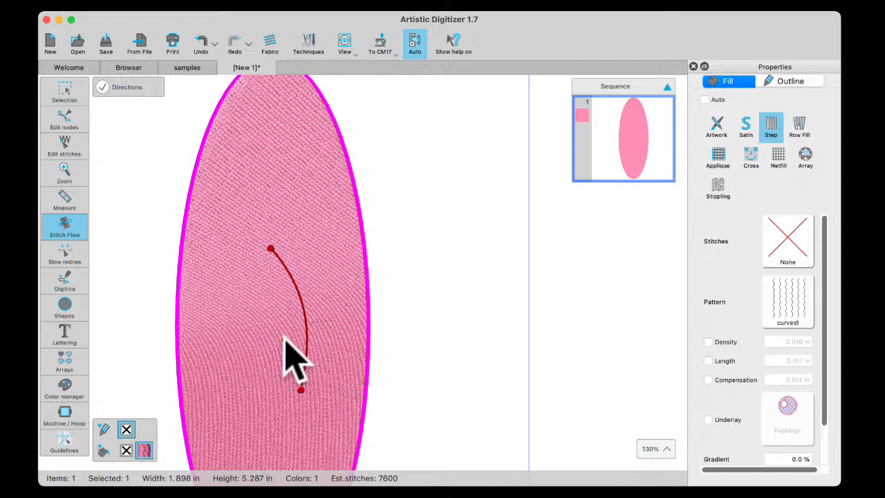
scroll(281, 335, down, 1)
drag(309, 318, 300, 343)
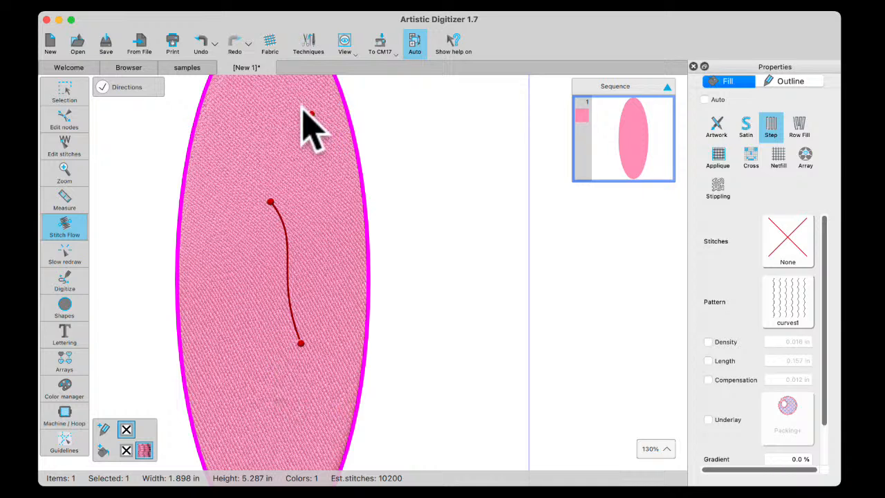
Undo the last three direction line changes, back to the straight vertical line
click(61, 96)
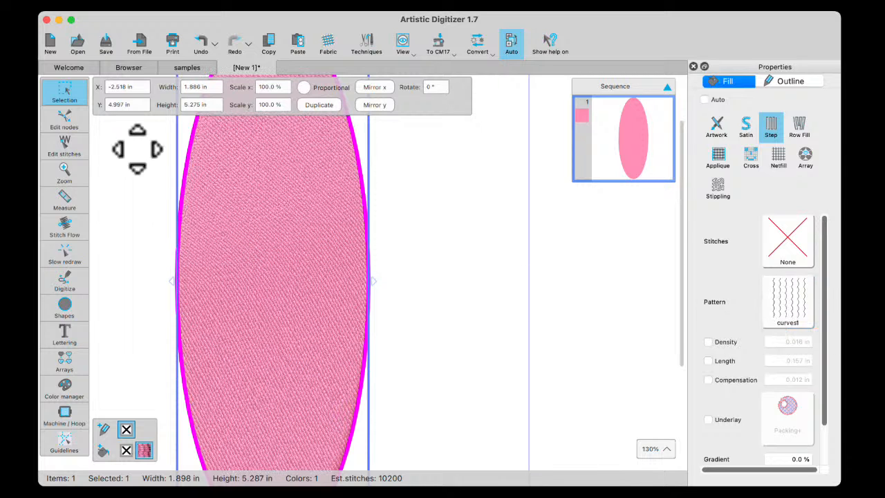
click(200, 43)
click(200, 41)
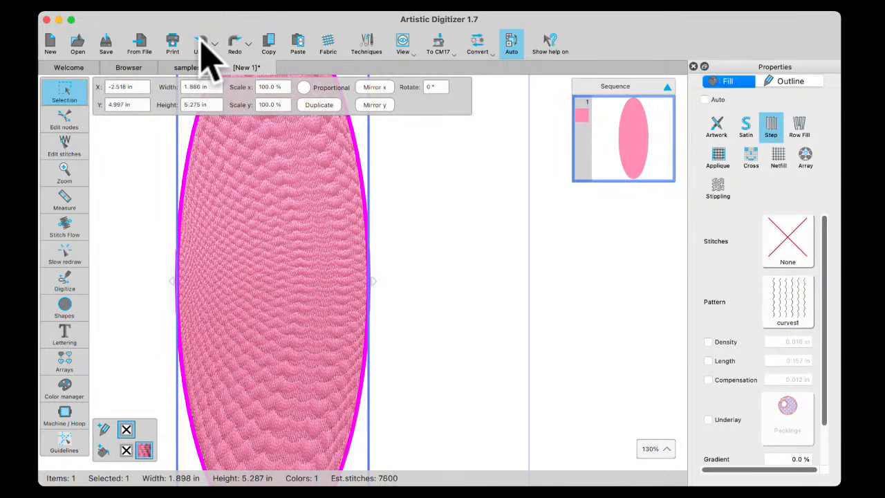
click(201, 50)
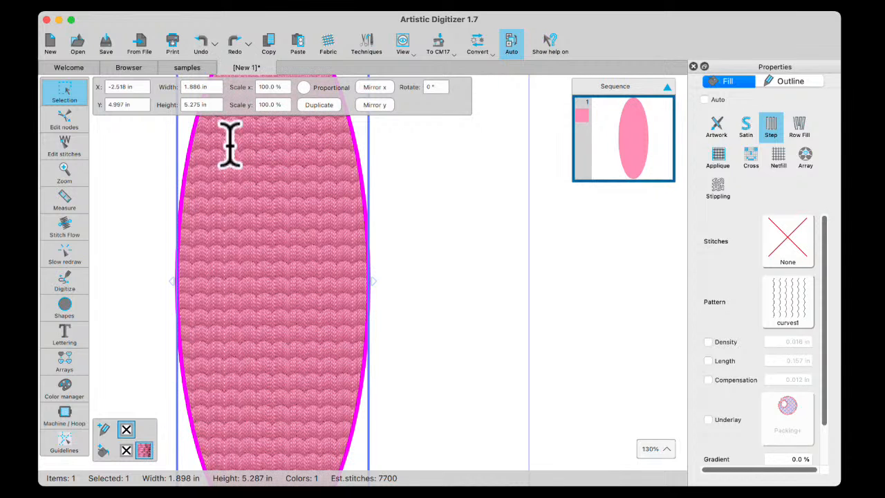
Slant the vertical direction line by moving its upper end down and left, and bend its middle to the left
click(68, 228)
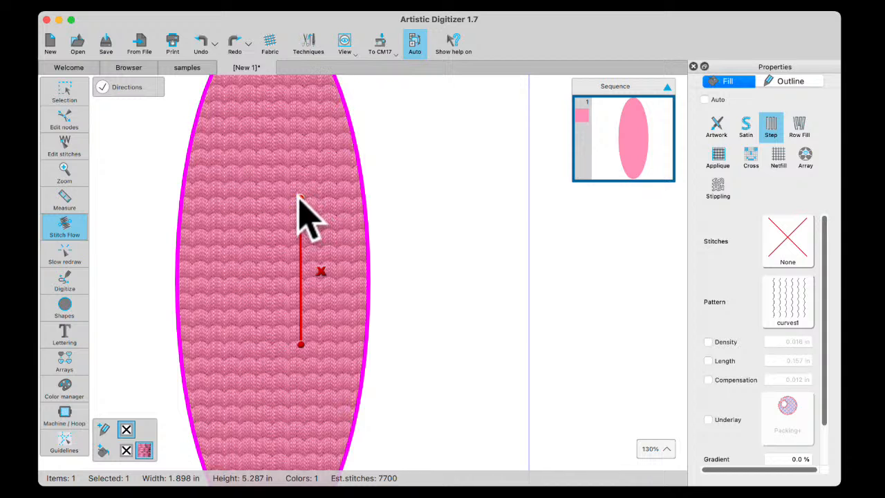
drag(299, 197, 268, 225)
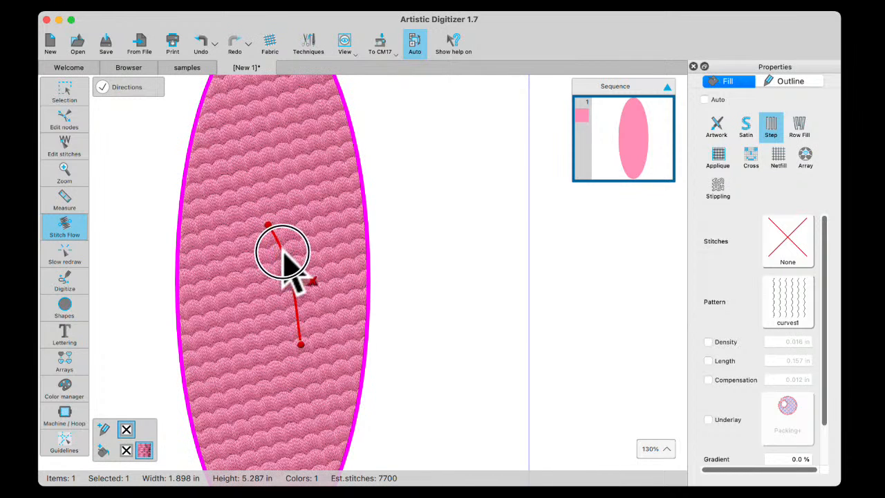
click(283, 252)
drag(289, 280, 278, 289)
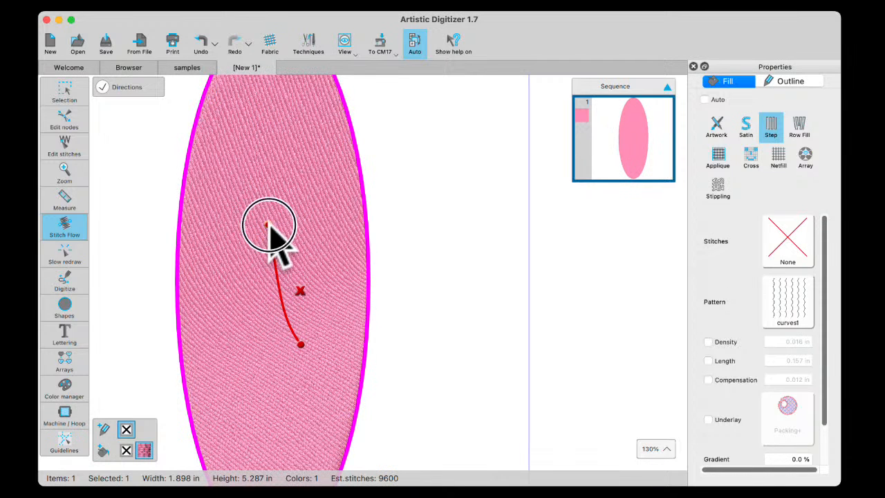
Reposition both ends of the direction line, straighten its middle, and bow the line to the left
drag(283, 225, 283, 225)
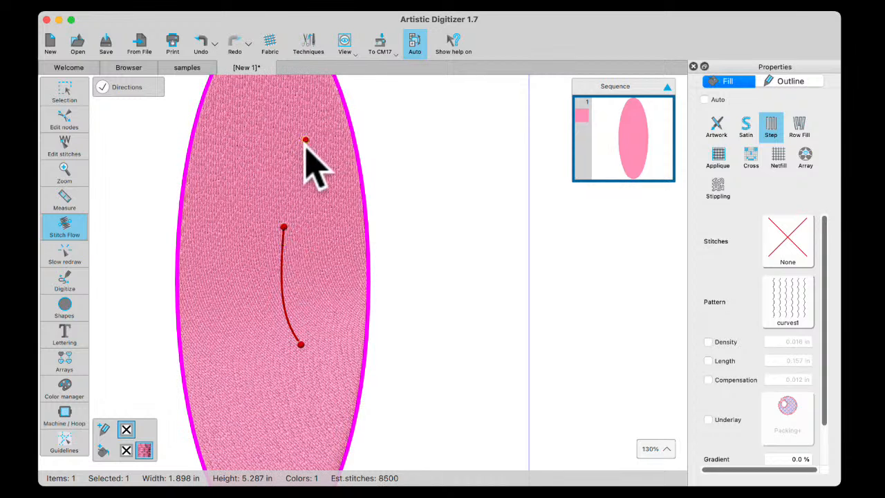
click(291, 296)
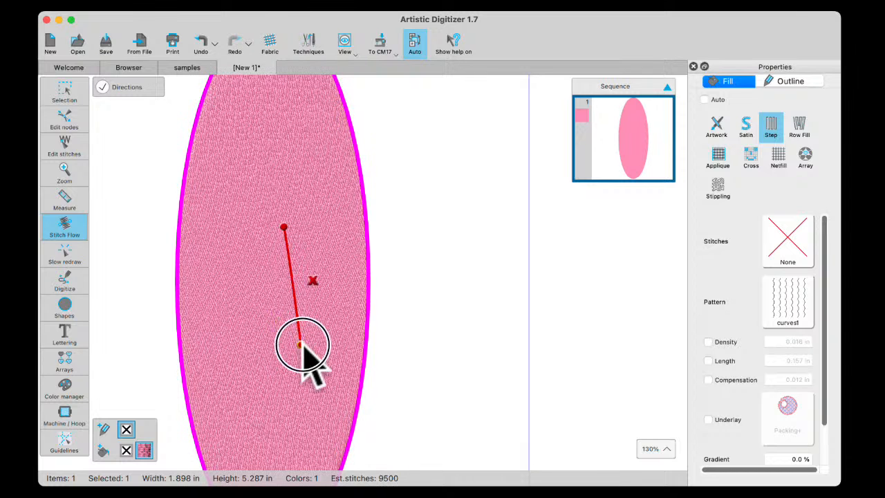
drag(300, 344, 274, 348)
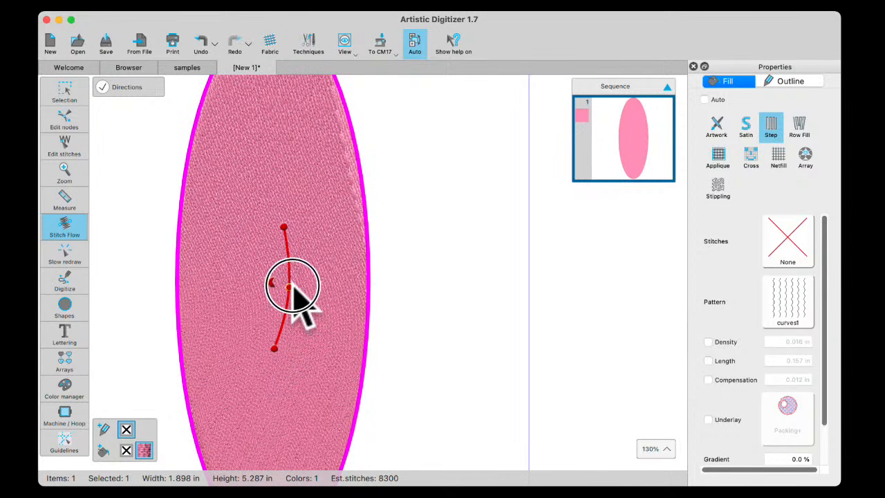
drag(261, 289, 263, 290)
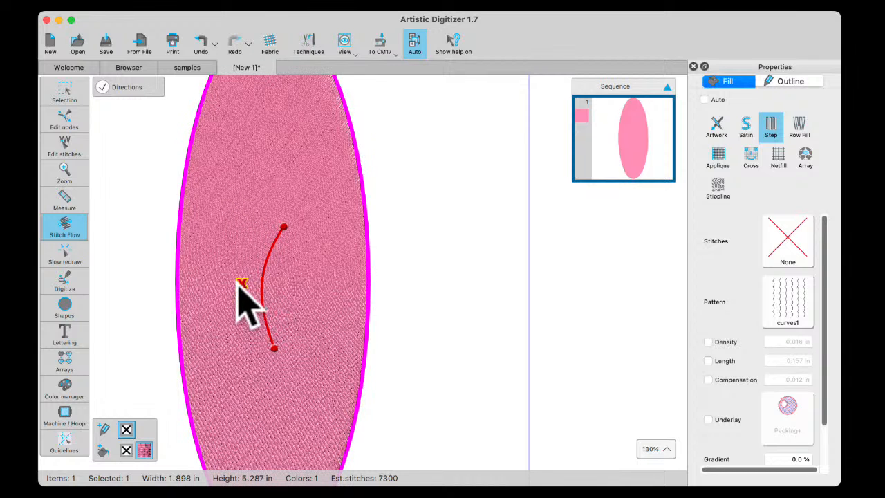
Replace the curved direction line with a straight one spanning the ellipse edge to edge, slanting down from left to right
click(240, 284)
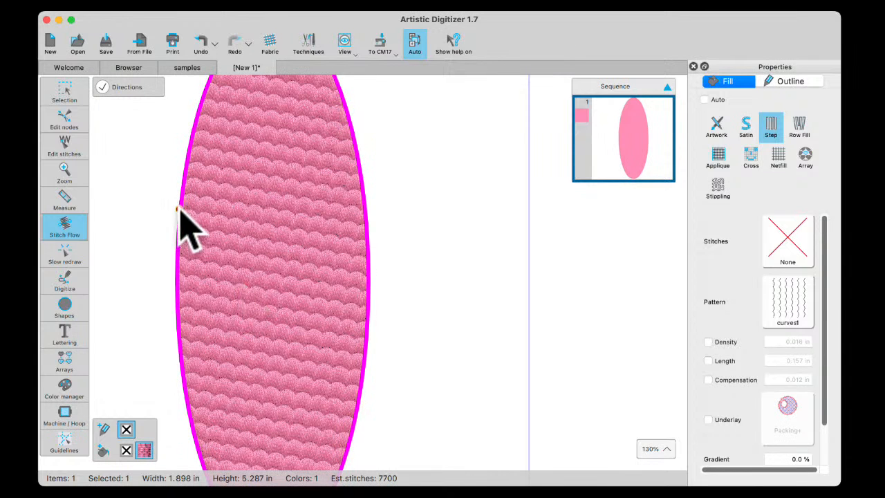
drag(180, 208, 365, 212)
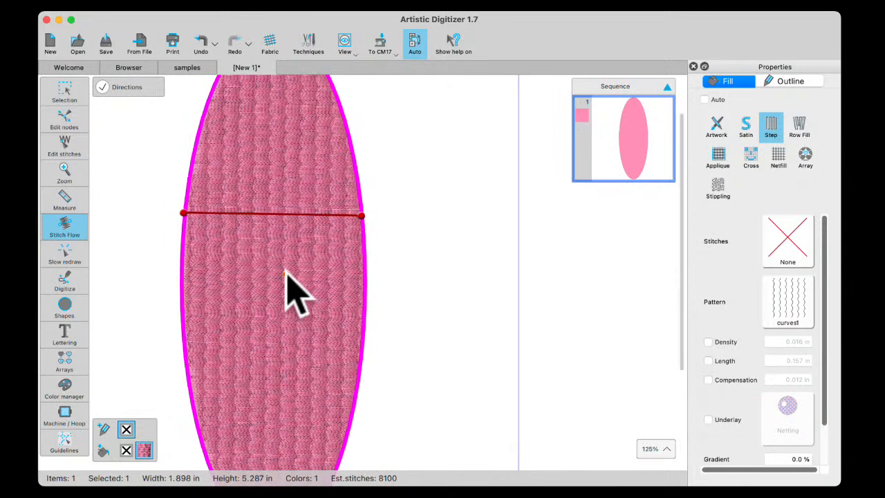
scroll(287, 292, down, 2)
drag(220, 235, 224, 315)
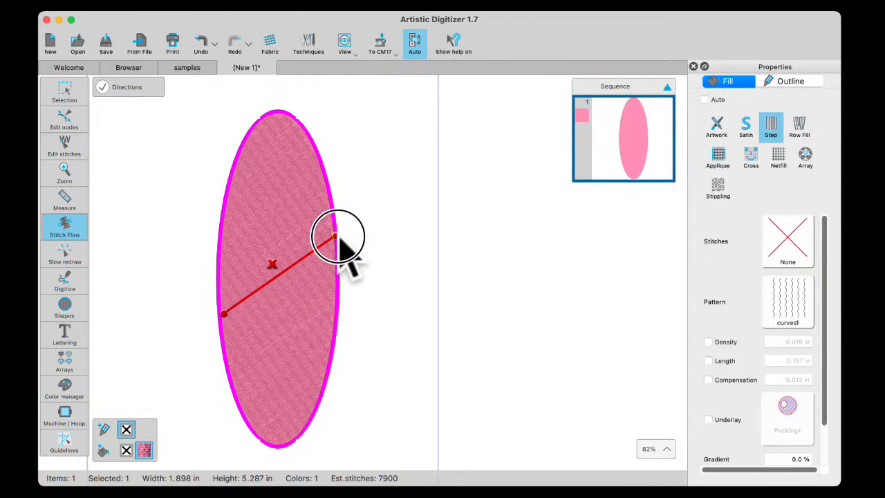
drag(226, 315, 230, 194)
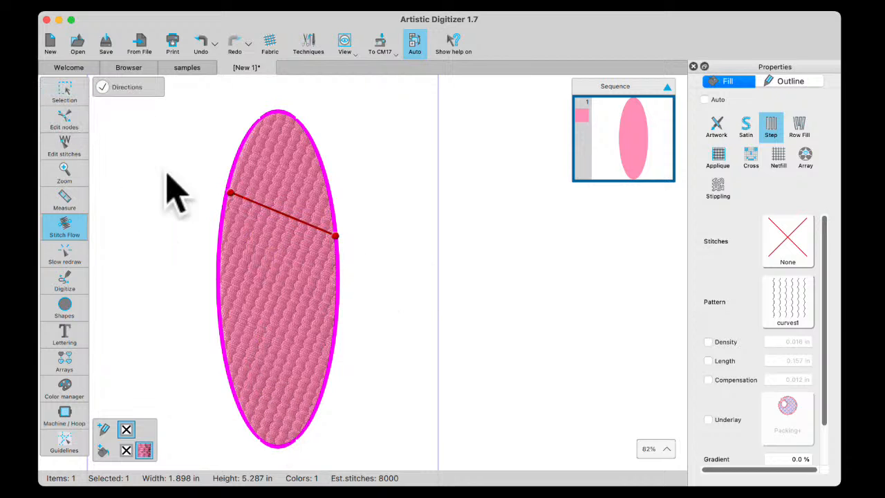
click(76, 93)
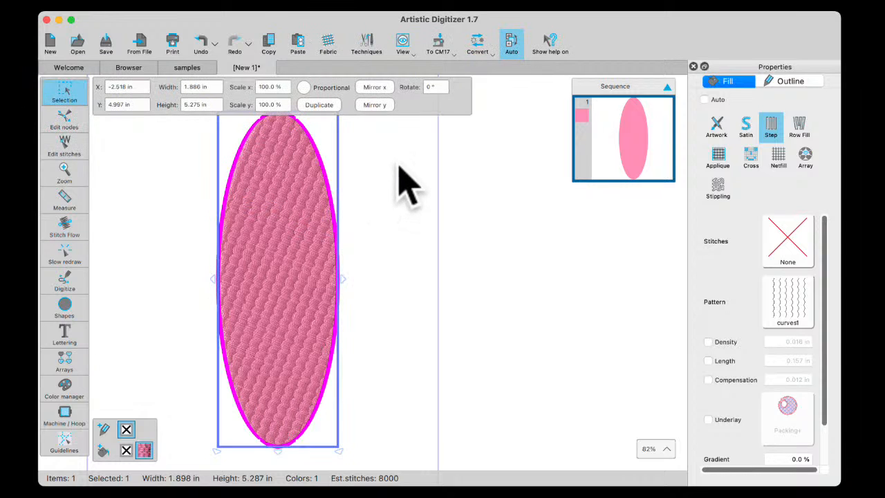
Duplicate the step-filled ellipse beside the original and change the copy's fill to Satin
click(321, 106)
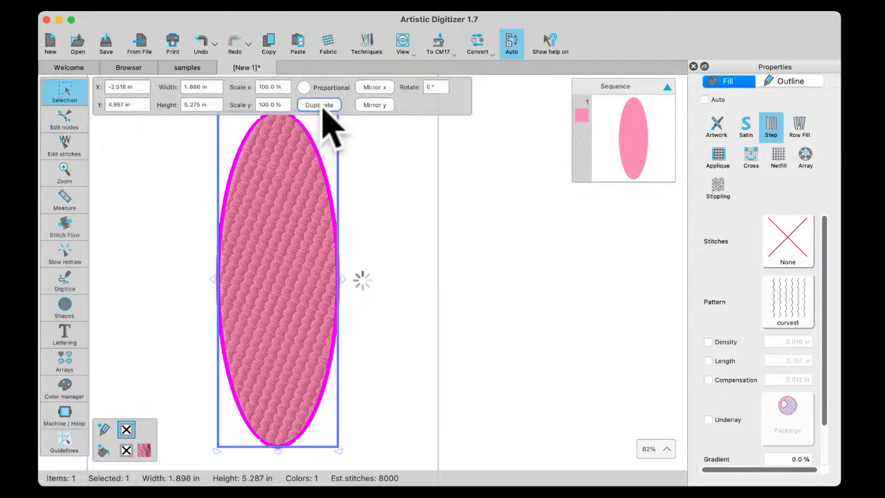
drag(288, 207, 437, 204)
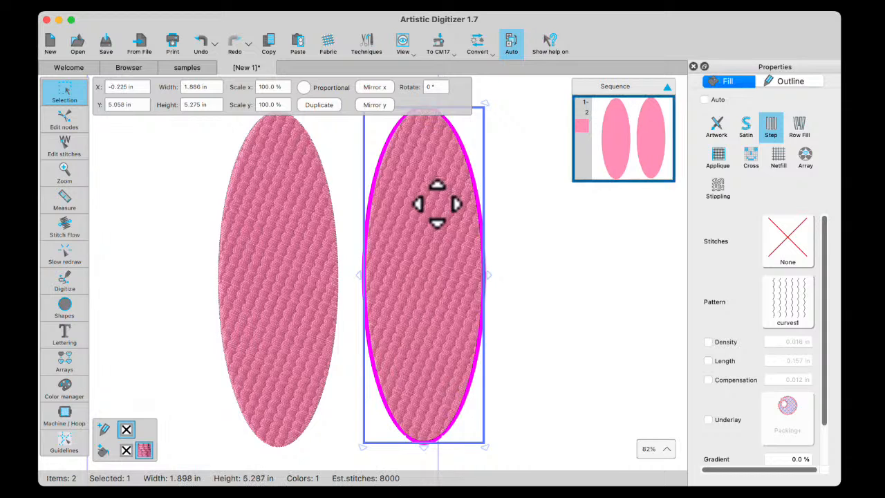
click(747, 129)
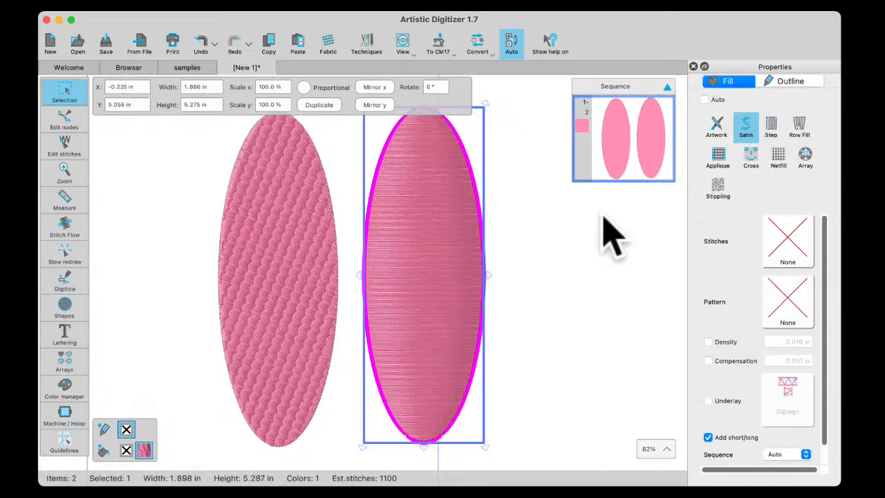
scroll(563, 234, up, 3)
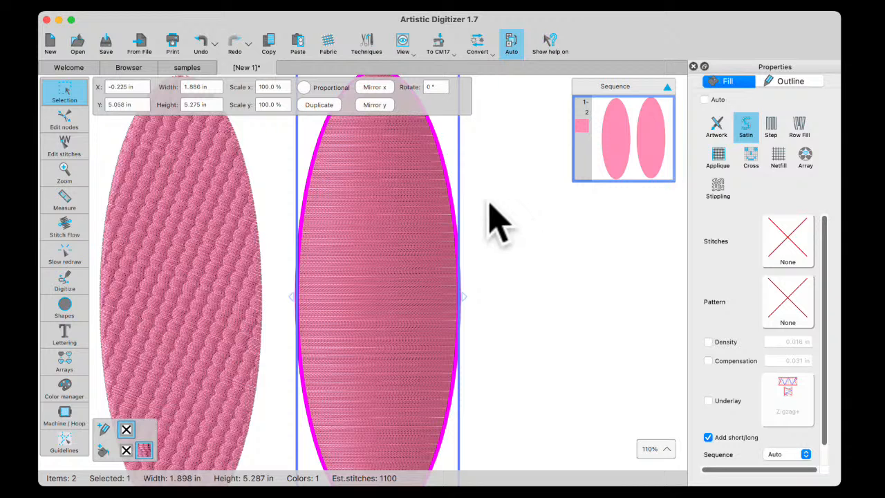
scroll(392, 232, down, 3)
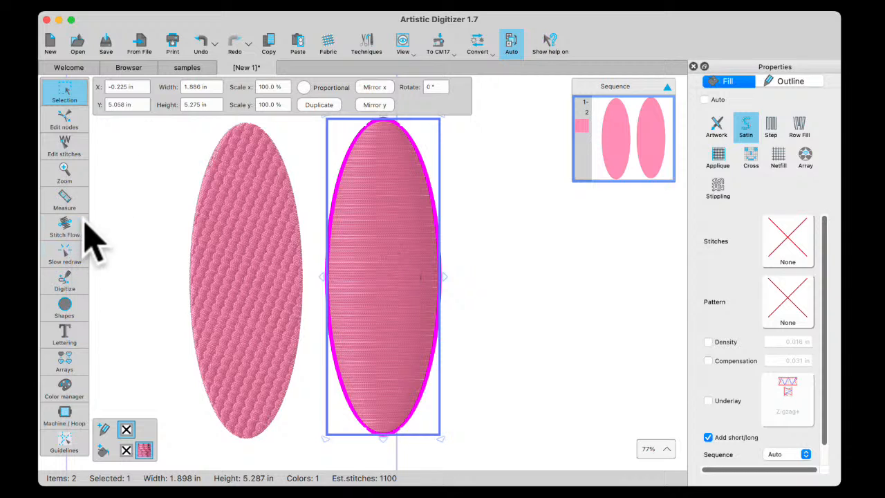
Divide the satin ellipse with a straight vertical line from its top to its bottom and inspect the resulting fill
click(64, 232)
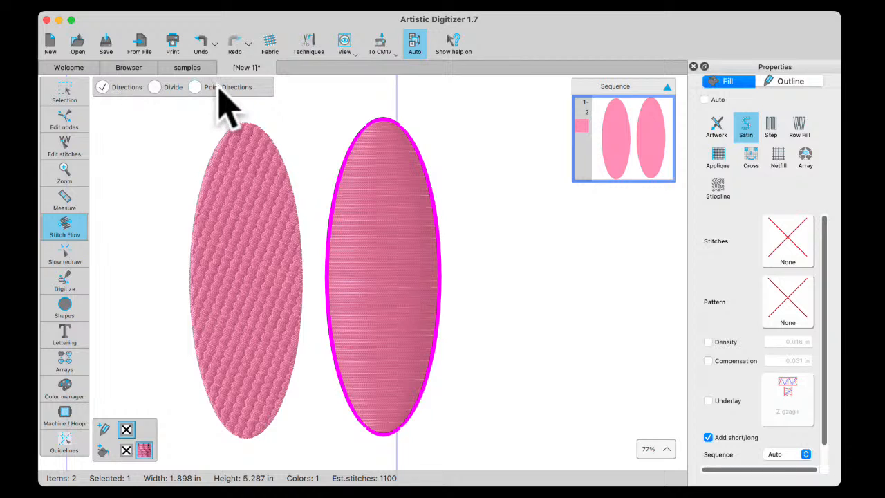
click(154, 88)
drag(382, 123, 386, 282)
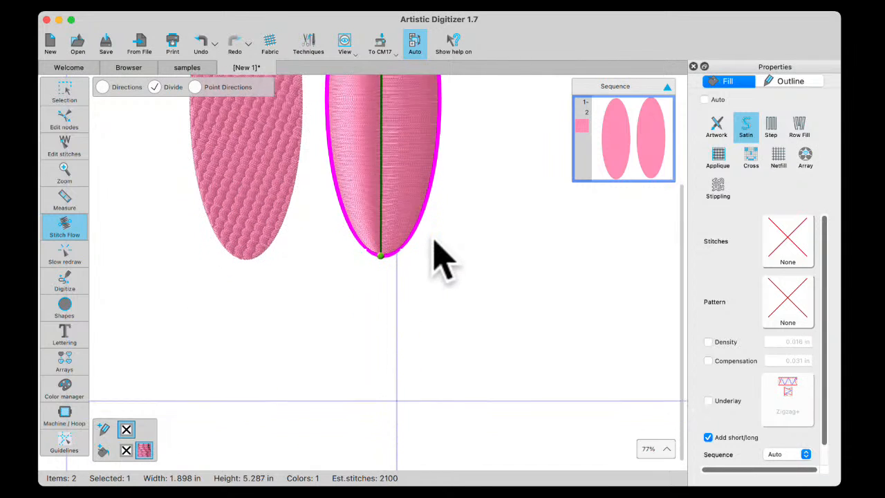
click(62, 93)
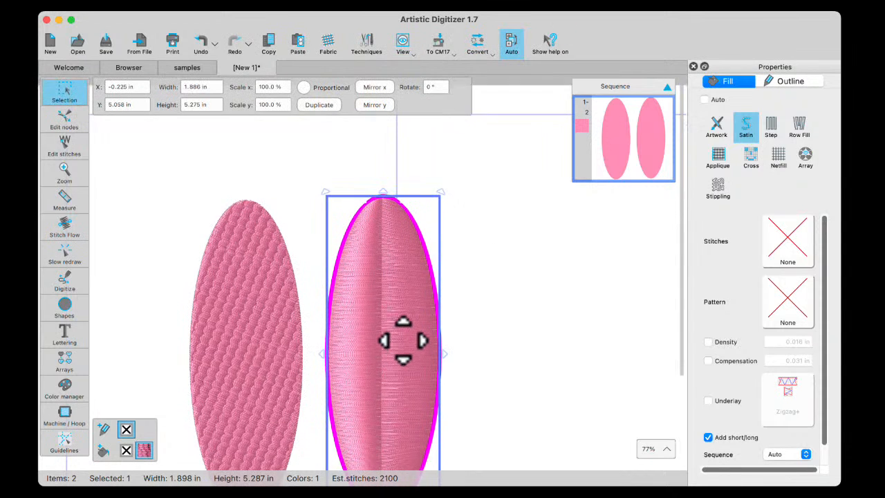
scroll(401, 338, down, 5)
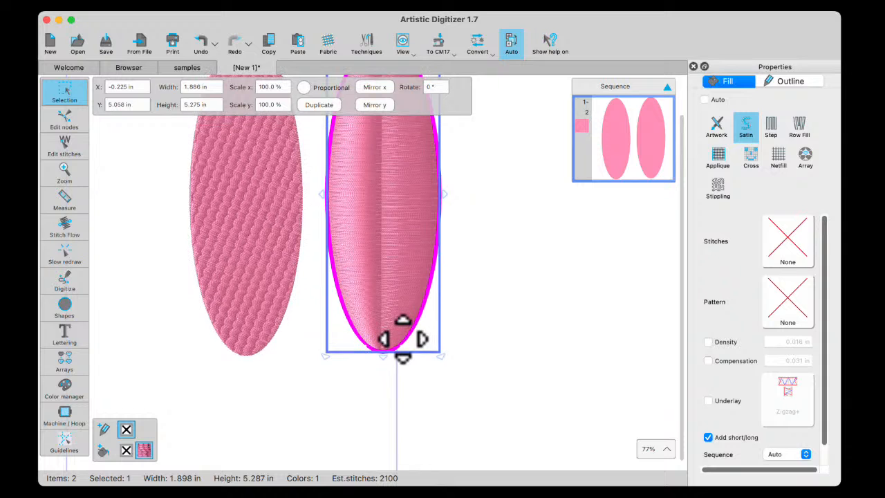
scroll(403, 338, up, 2)
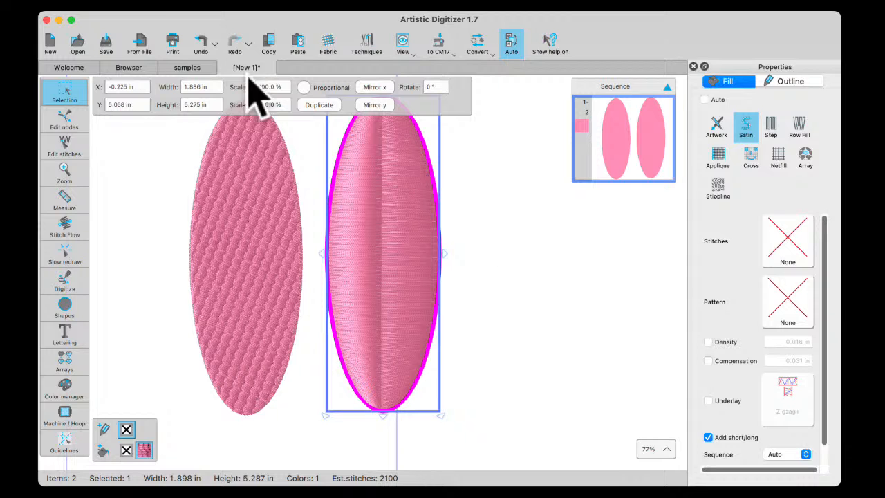
Move the division line's upper end down the ellipse's left edge and add a branching division line from the upper-right edge to its middle
click(63, 229)
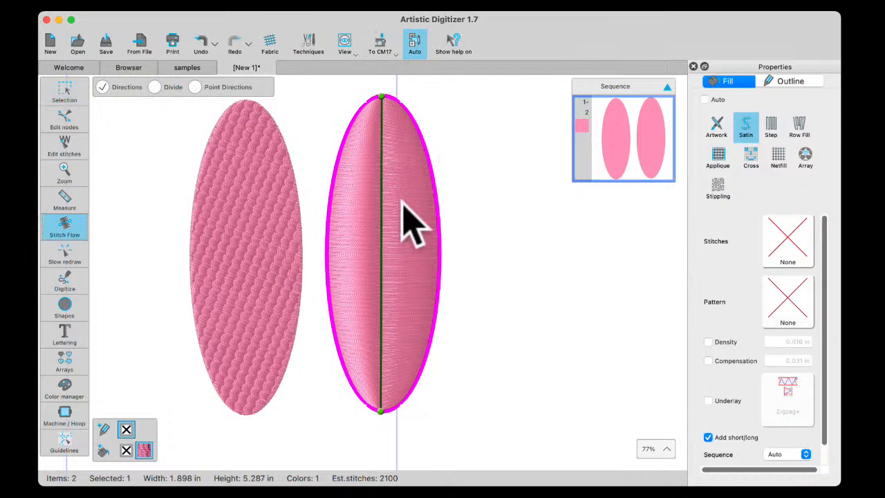
drag(382, 99, 354, 117)
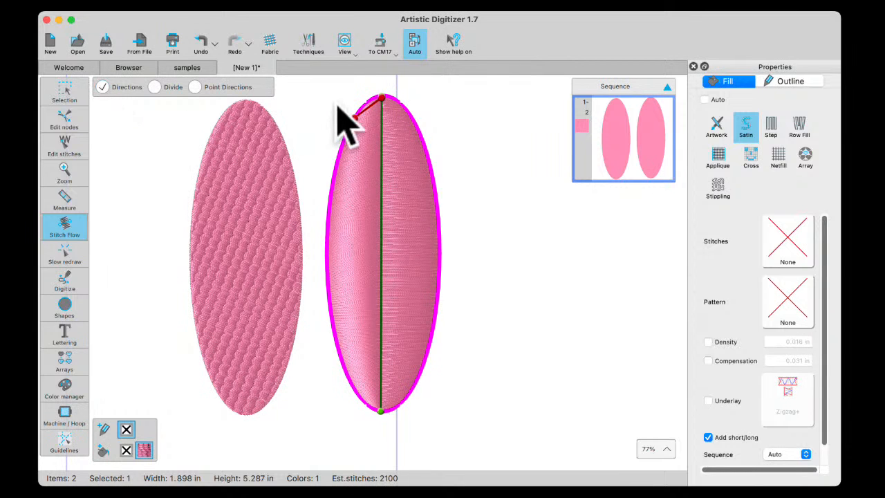
click(360, 94)
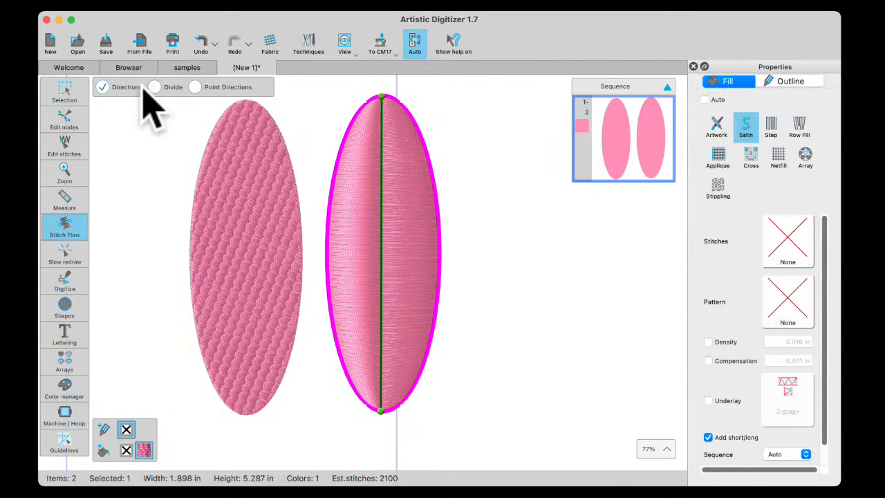
drag(379, 105, 341, 176)
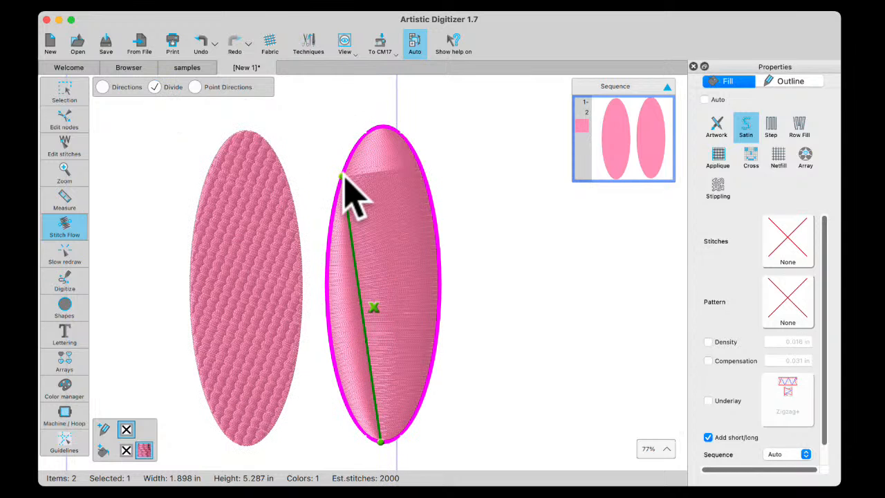
click(425, 175)
drag(413, 150, 390, 308)
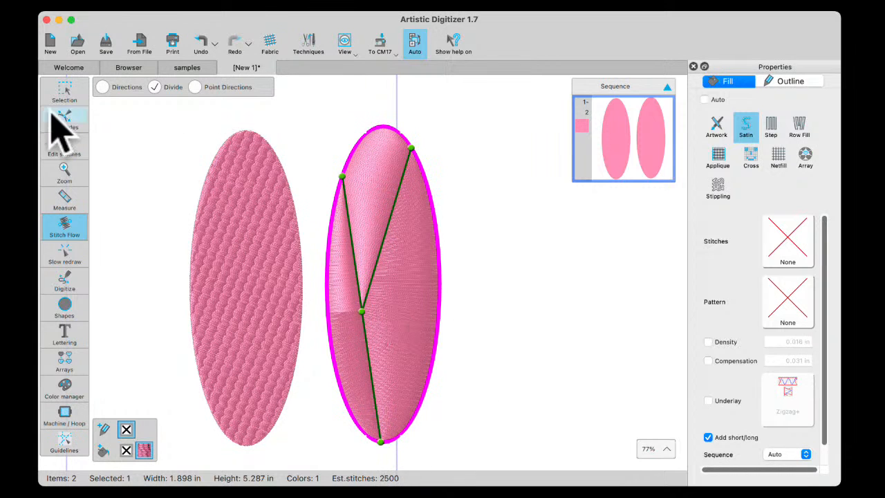
click(64, 88)
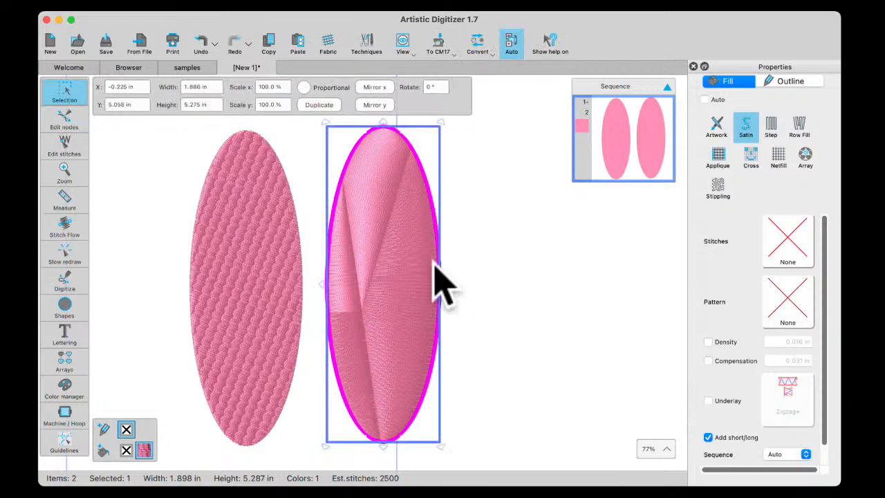
Bow the branching division line to the right and curve the main division line slightly to the left
click(69, 228)
click(153, 86)
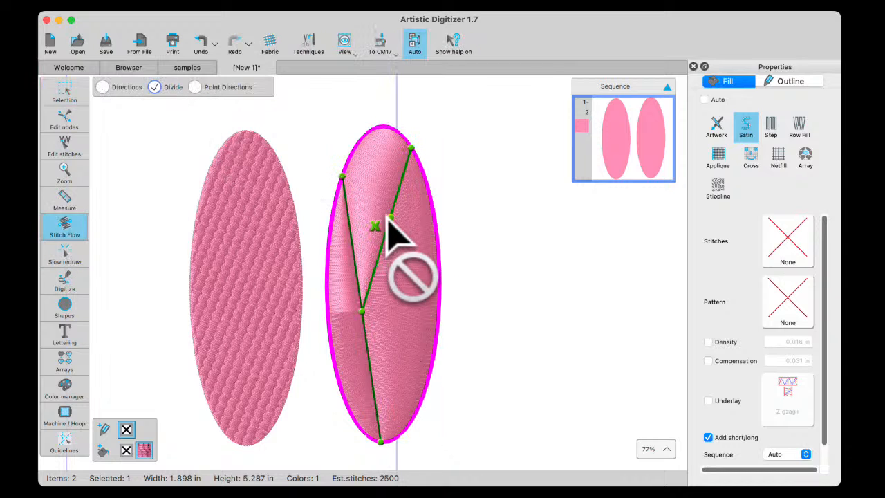
drag(387, 228, 403, 253)
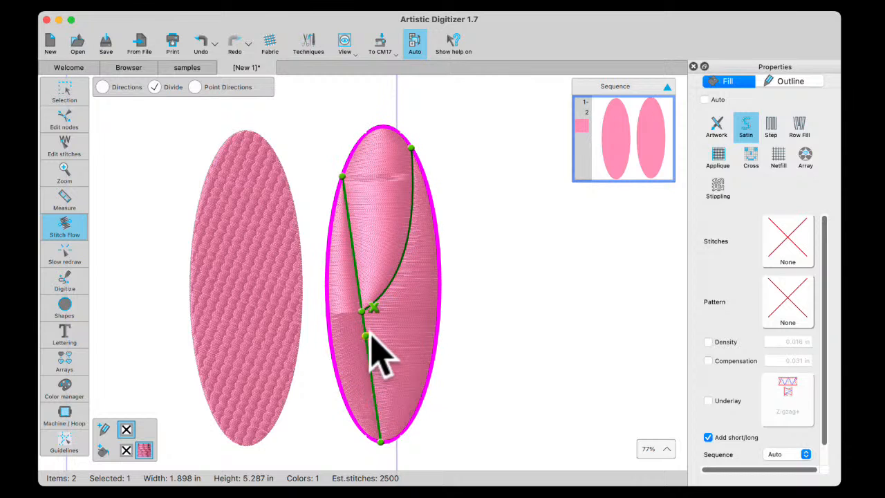
drag(367, 336, 358, 338)
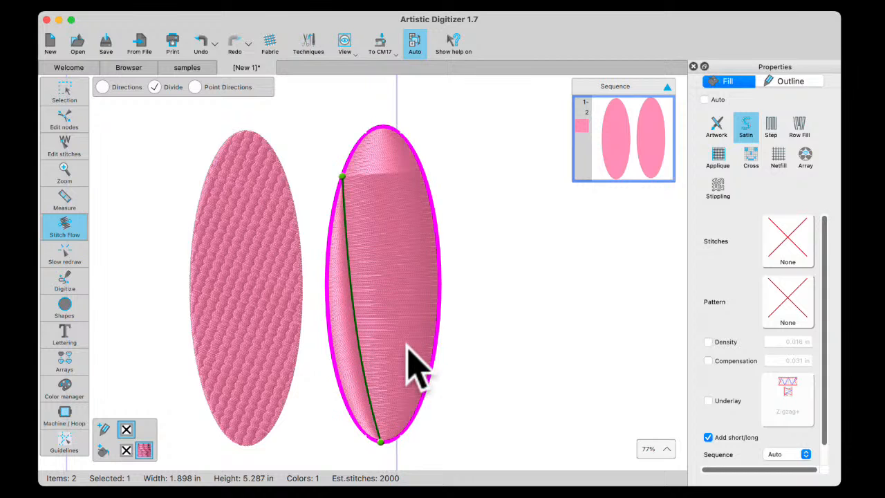
Add two straight division lines from the satin ellipse's right side, joining the main curve above and below its middle
drag(404, 142, 370, 257)
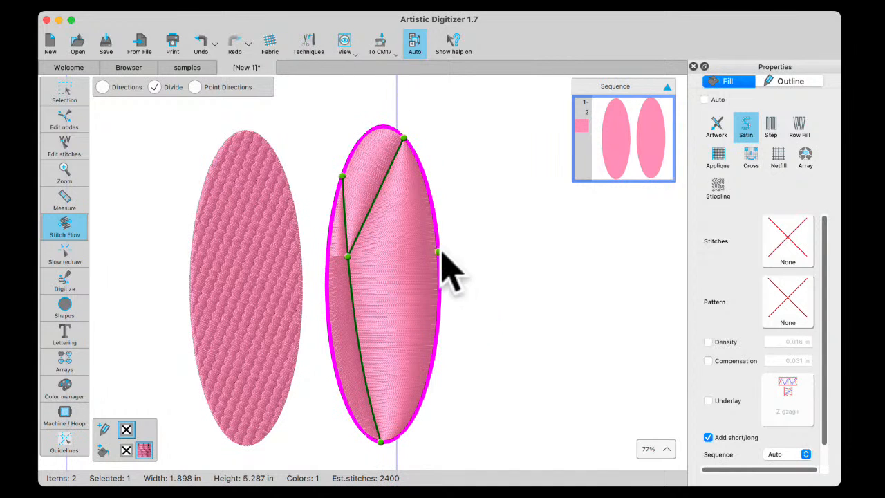
drag(428, 267, 382, 361)
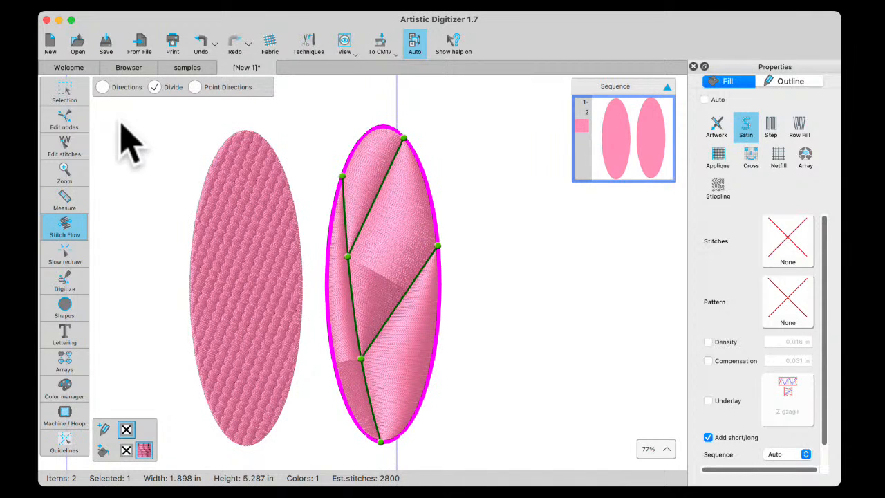
click(67, 94)
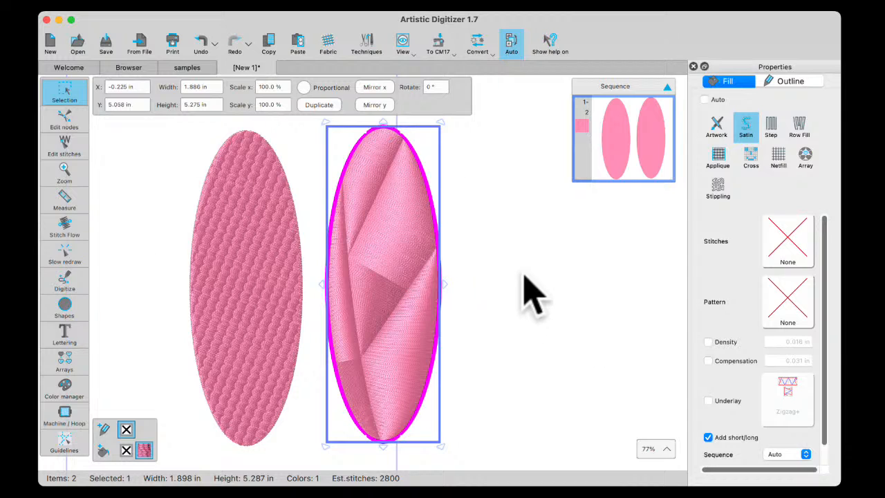
Draw an ellipse about 1.66 by 1.91 in to the right of the two tall ones and remove its outline
click(78, 309)
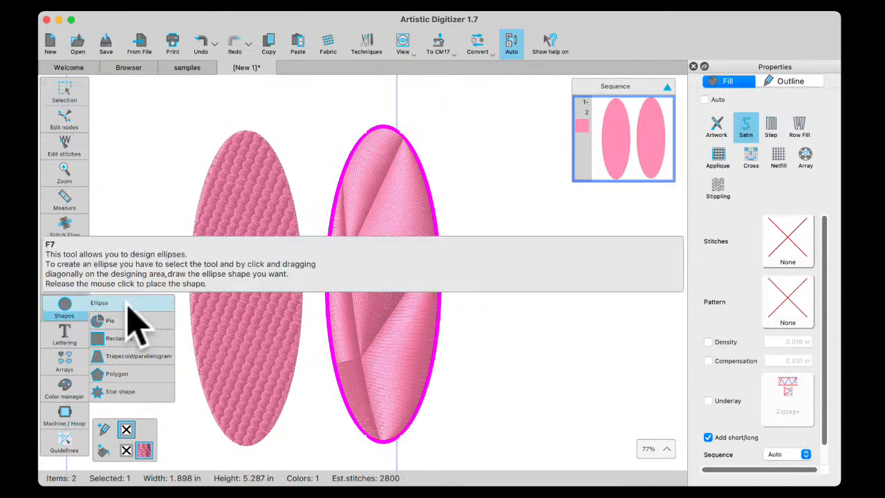
click(114, 304)
drag(525, 257, 578, 316)
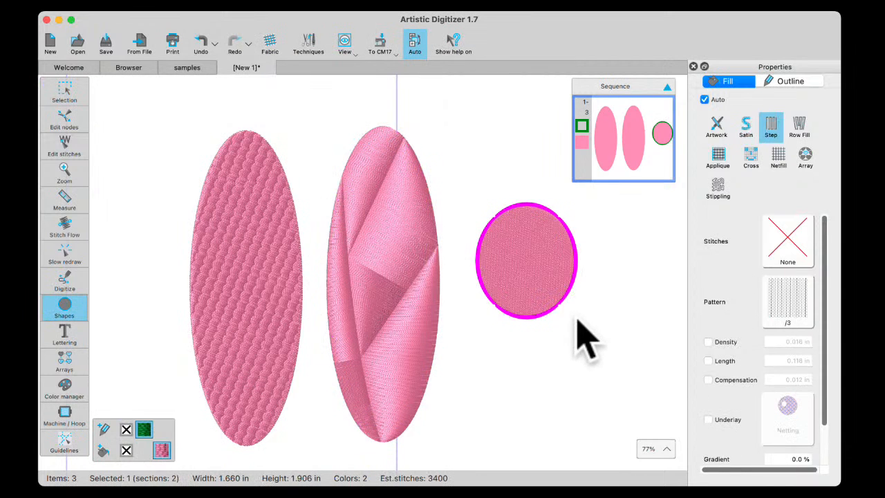
click(127, 430)
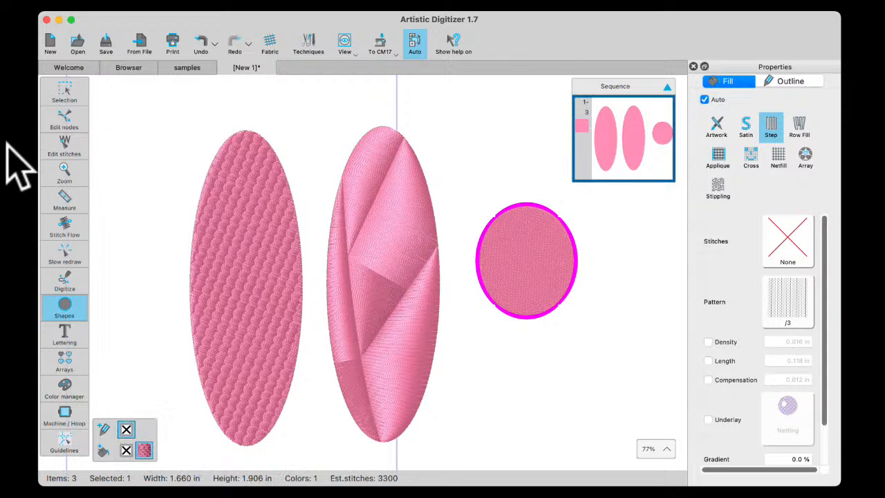
click(77, 95)
click(112, 88)
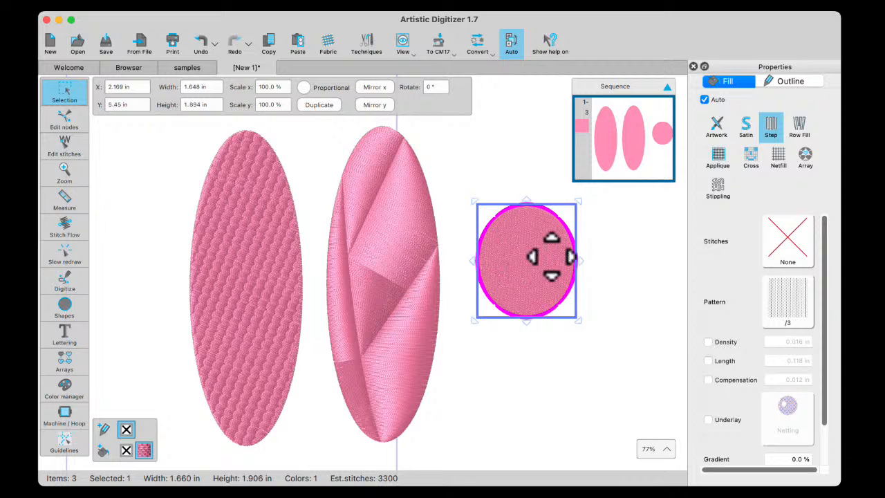
Set the small ellipse's step fill pattern to wool with stitch flow editing active
click(70, 230)
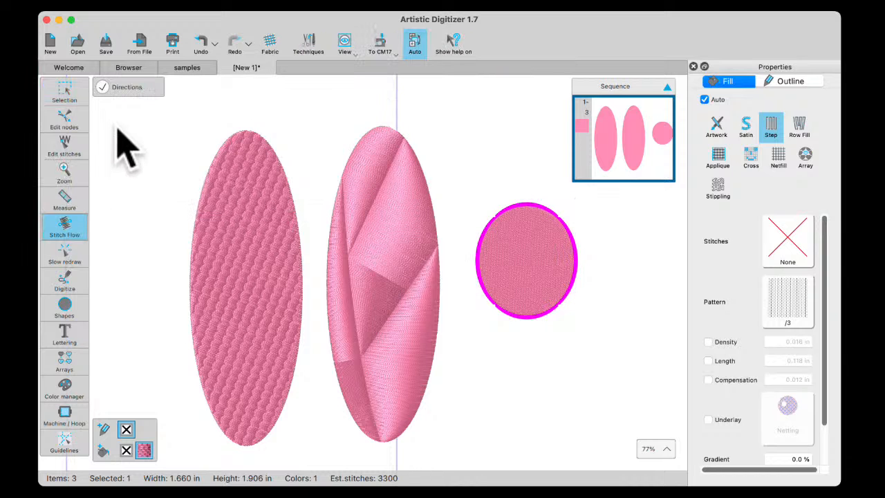
click(788, 310)
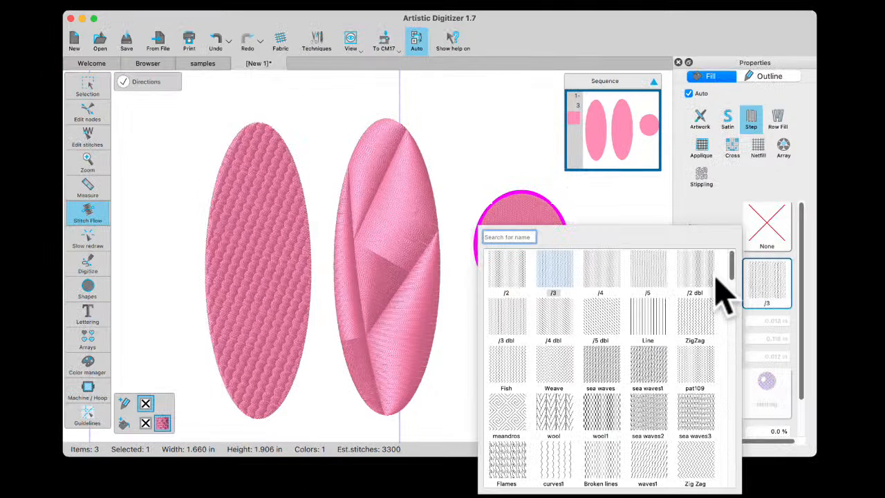
click(552, 423)
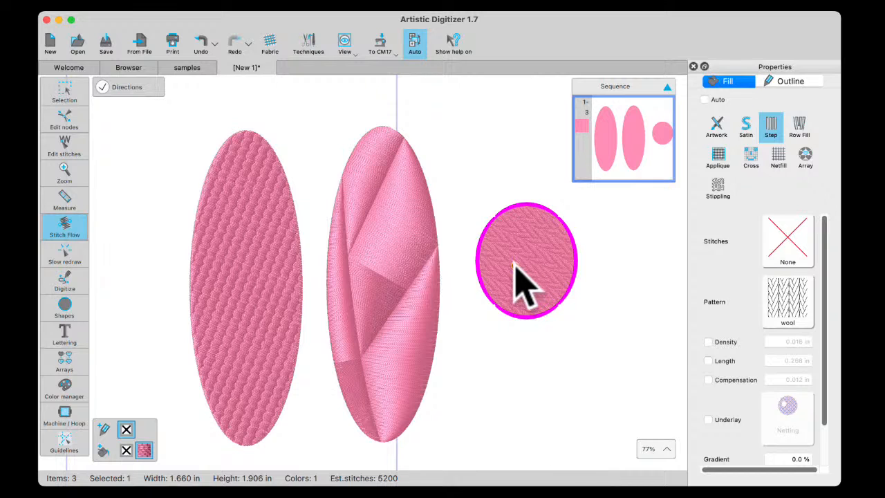
Draw a short direction line in the small ellipse, reposition its ends into a diagonal, and bend it into a curve
drag(527, 245, 534, 285)
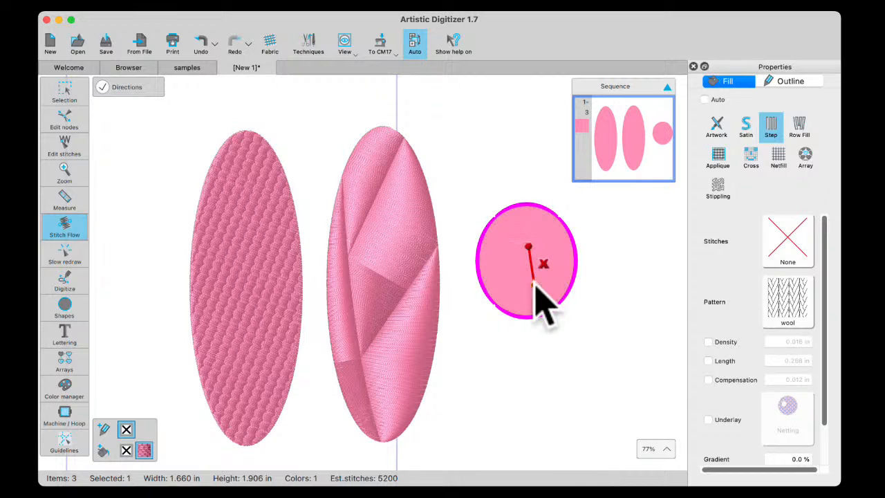
click(547, 280)
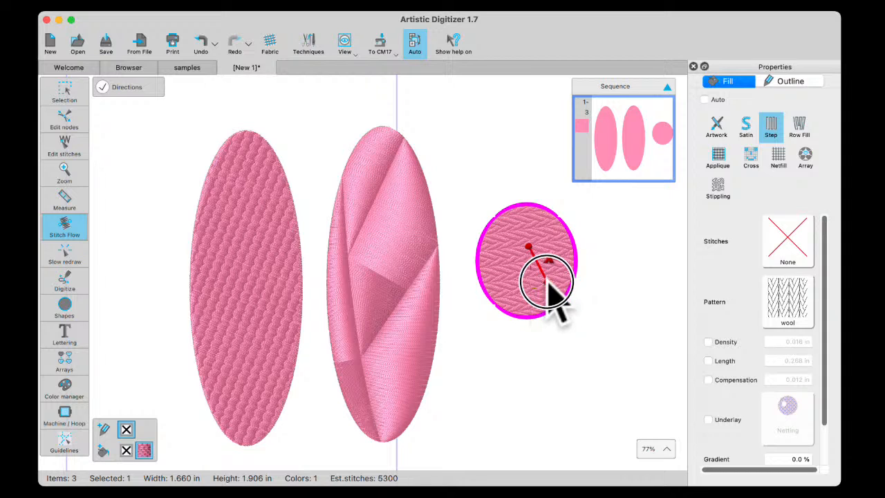
drag(528, 245, 521, 289)
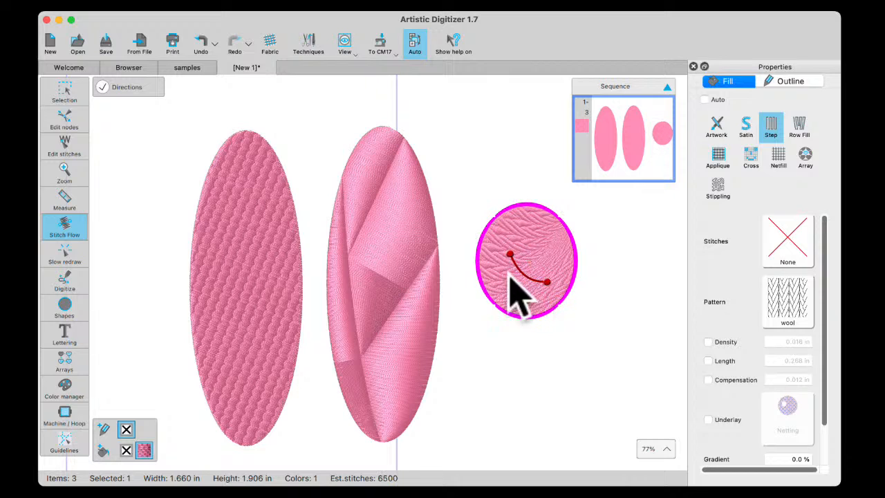
Undo the direction line changes and the wool pattern on the small ellipse, back to pattern /3
click(206, 36)
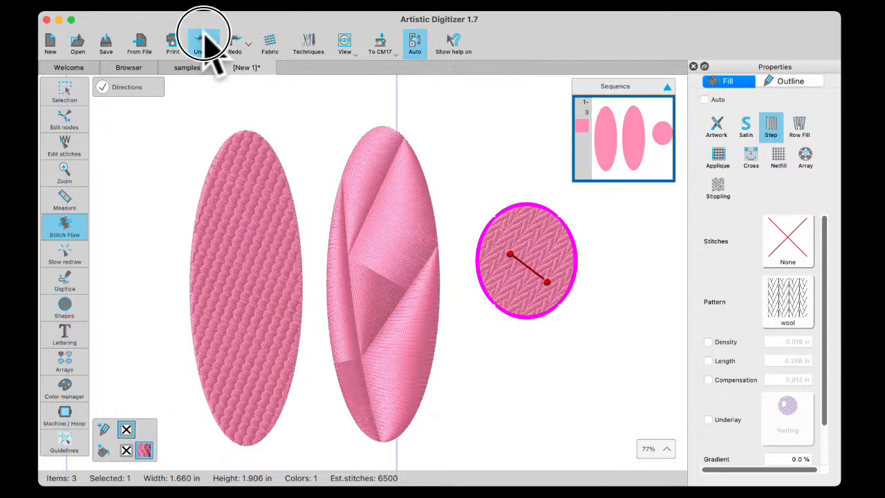
click(206, 36)
click(207, 36)
click(206, 36)
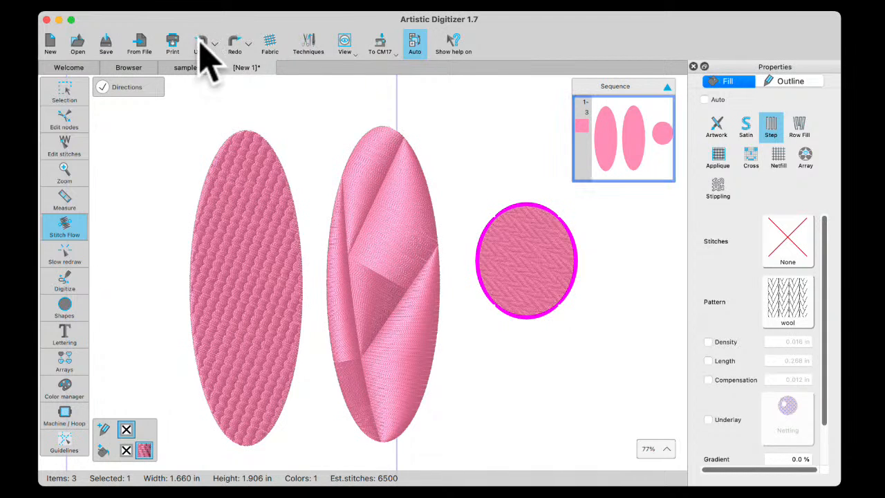
click(199, 40)
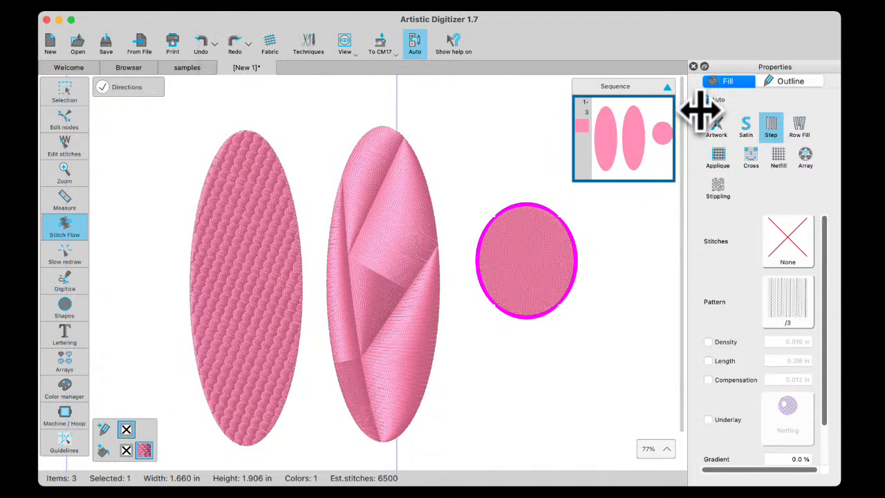
Change the small ellipse to a satin fill and place a point direction near its lower edge
click(745, 123)
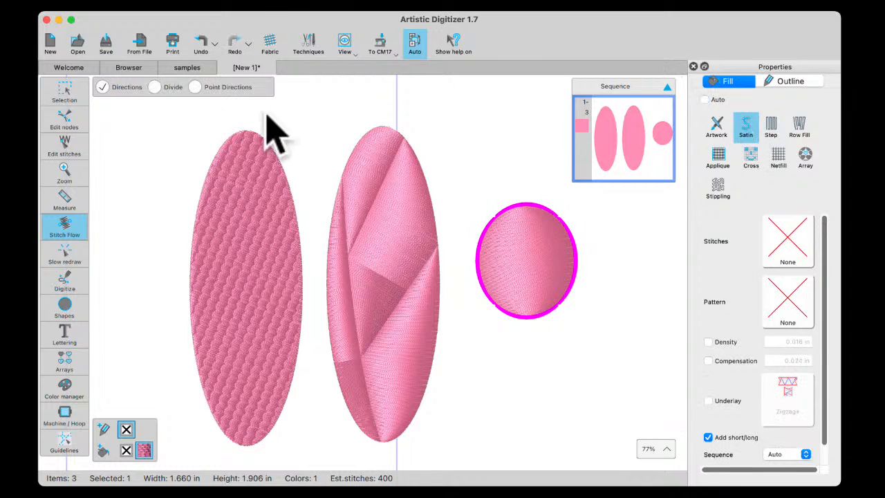
click(196, 87)
click(529, 297)
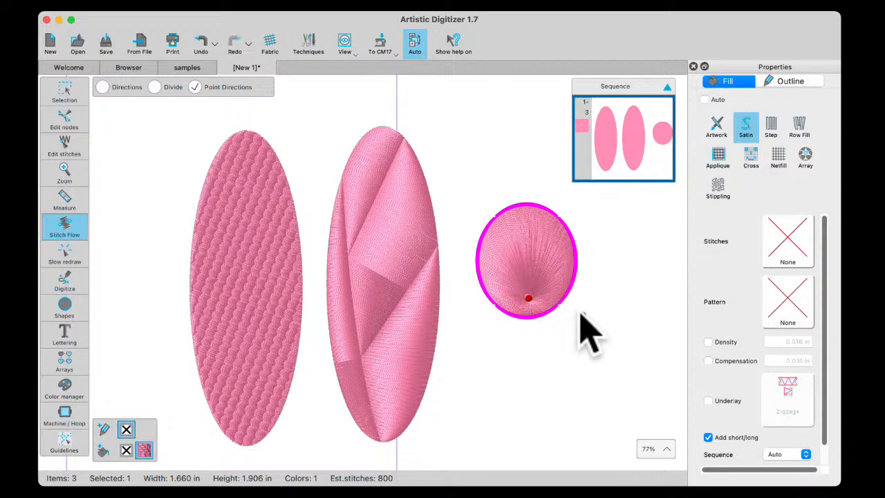
Turn off the Add short/long option for the small satin ellipse, compare the stitches, and turn it back on
click(64, 91)
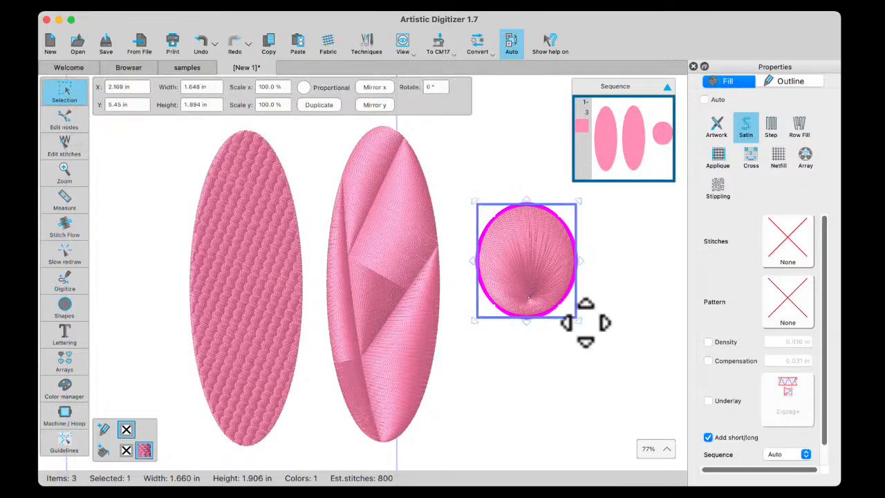
scroll(579, 318, up, 3)
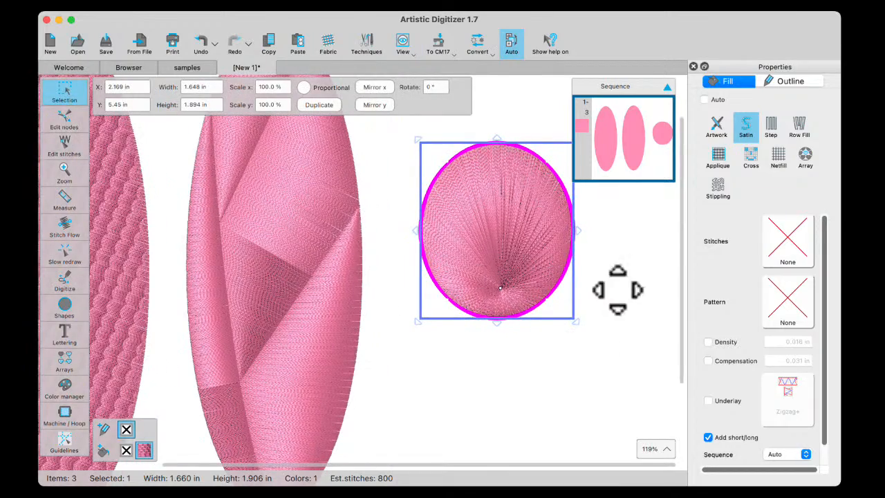
scroll(605, 304, up, 2)
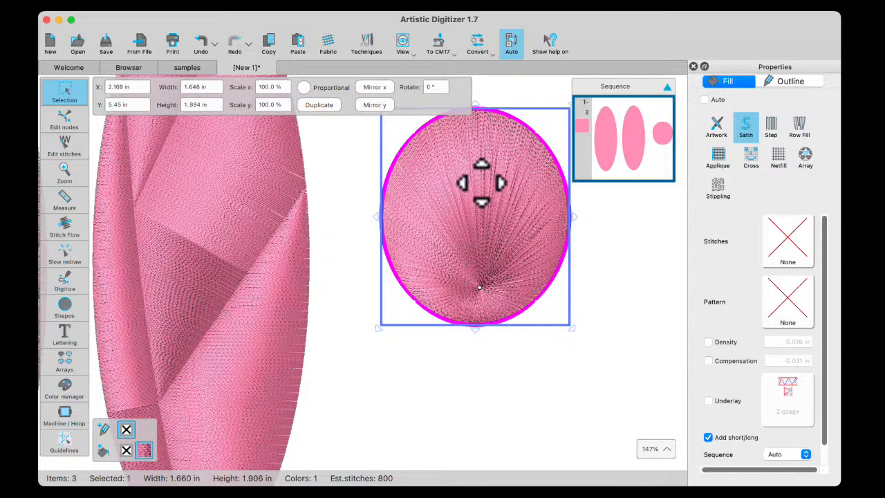
click(708, 438)
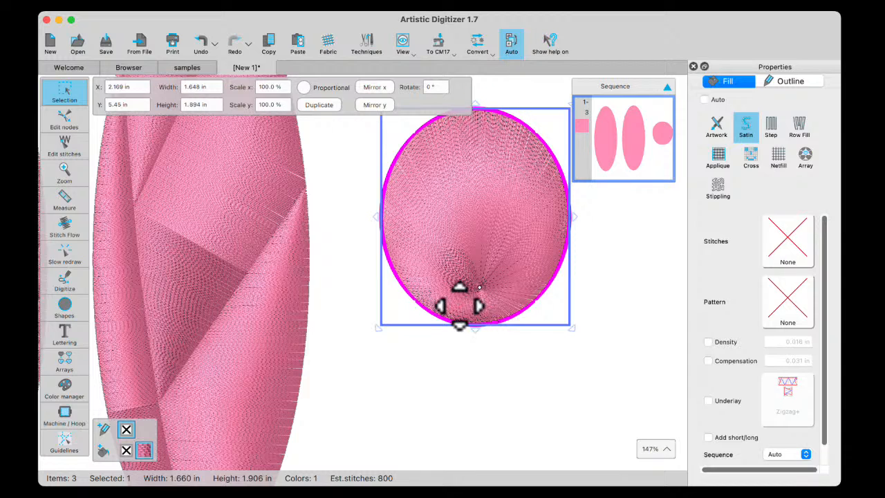
click(708, 438)
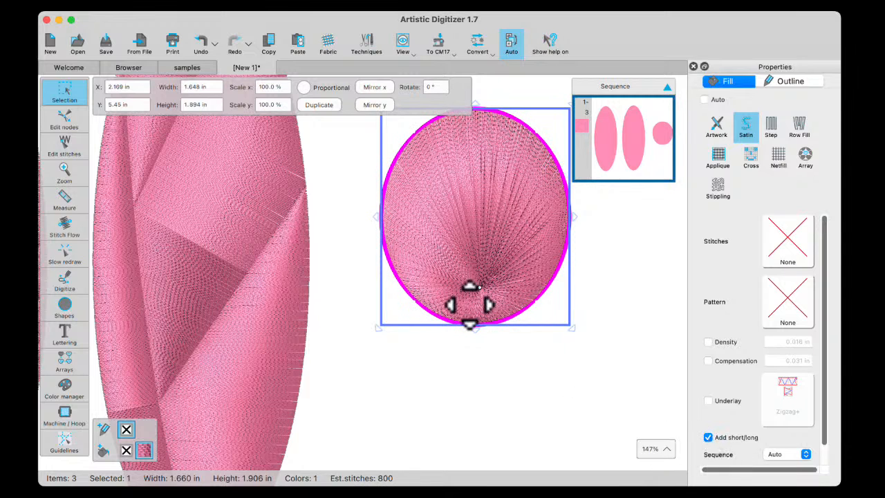
In stitch flow editing, move the small ellipse's direction point up to about the centre of the shape
click(62, 225)
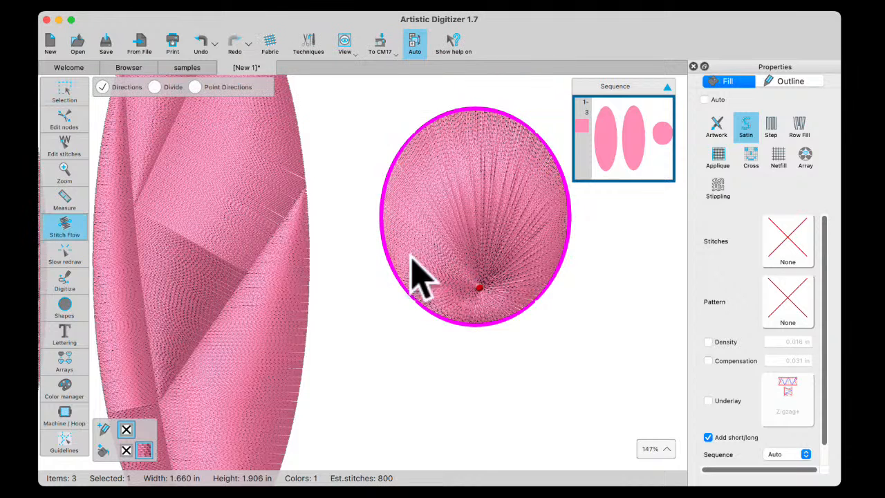
click(479, 288)
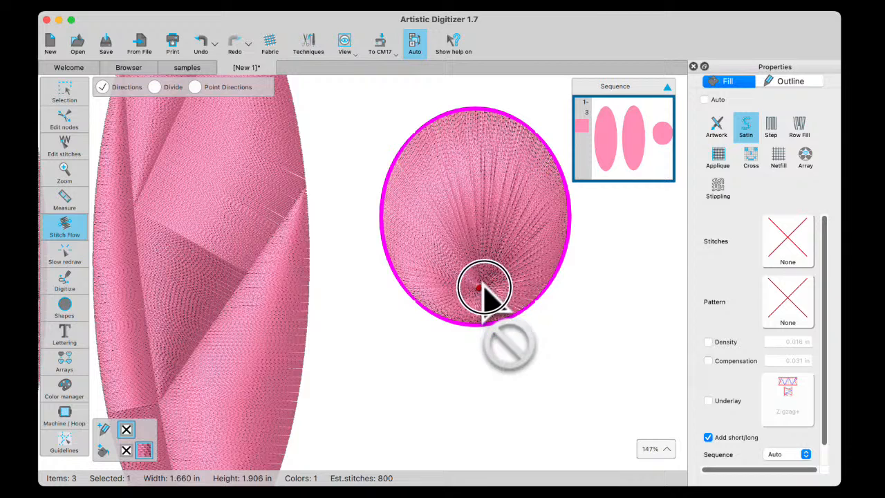
click(195, 87)
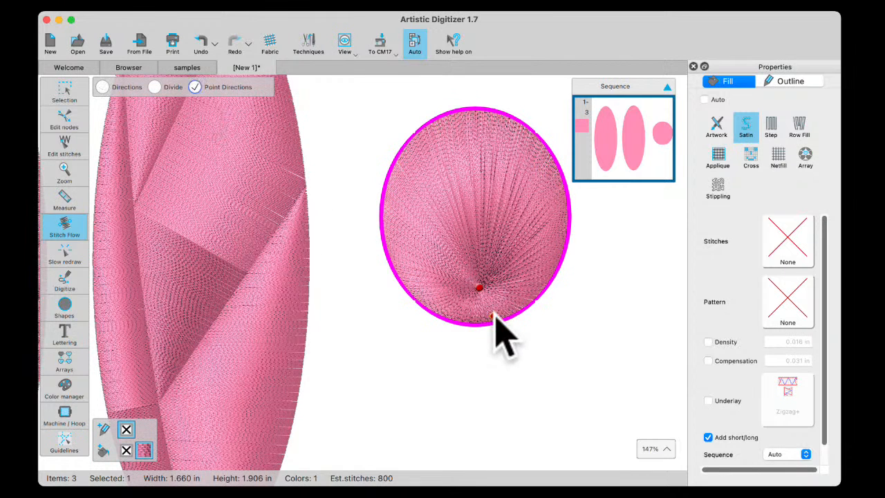
drag(479, 286, 477, 229)
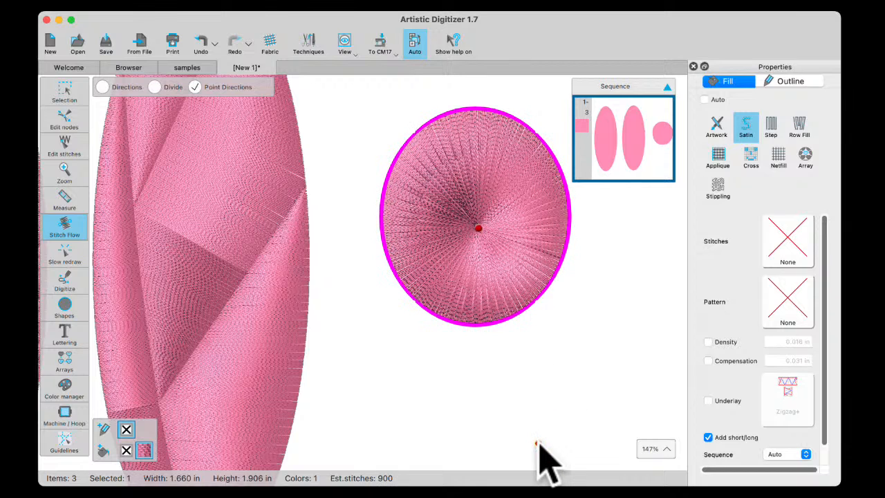
click(485, 299)
click(517, 126)
drag(423, 176, 399, 175)
click(412, 160)
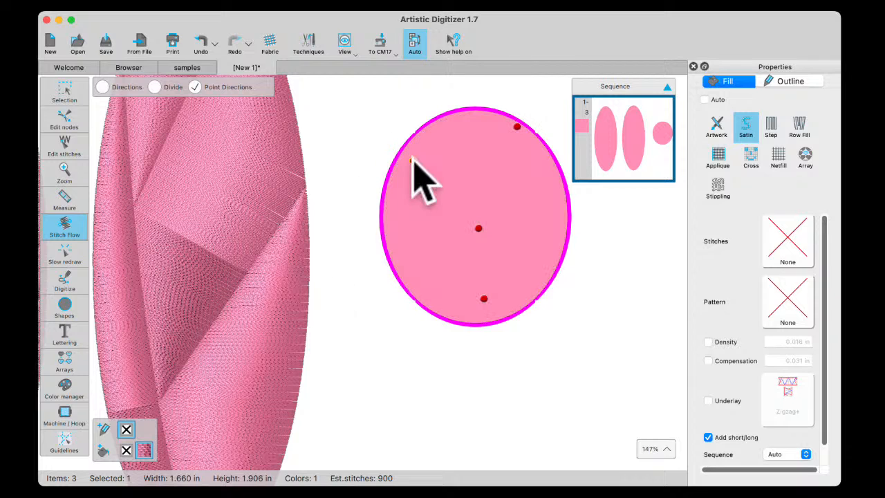
click(530, 113)
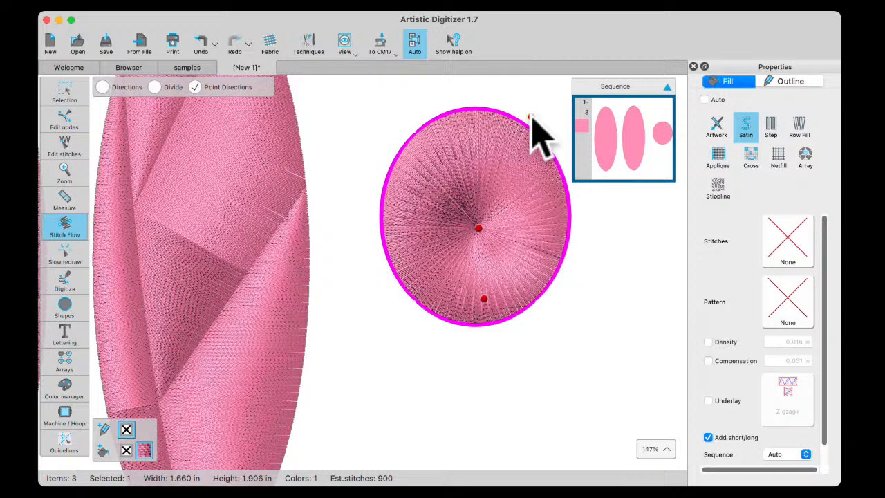
click(498, 285)
Play a slow redraw of the small ellipse's stitching, slow it to 100 rpm, and return to object selection
scroll(527, 273, up, 3)
mouse_move(54, 107)
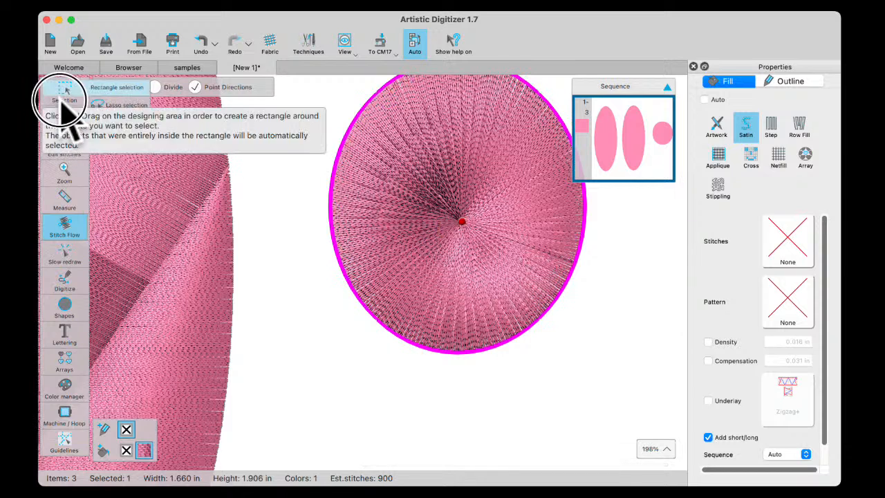
click(59, 90)
mouse_move(83, 290)
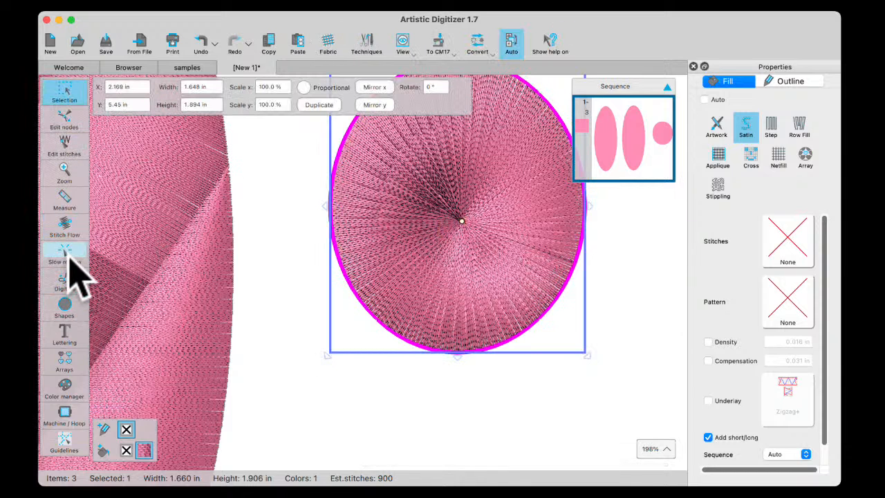
click(67, 261)
click(97, 451)
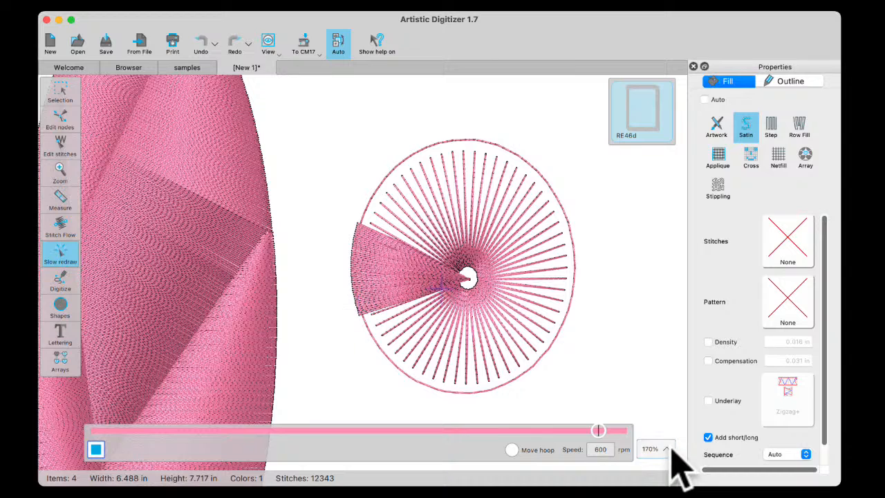
double_click(596, 449)
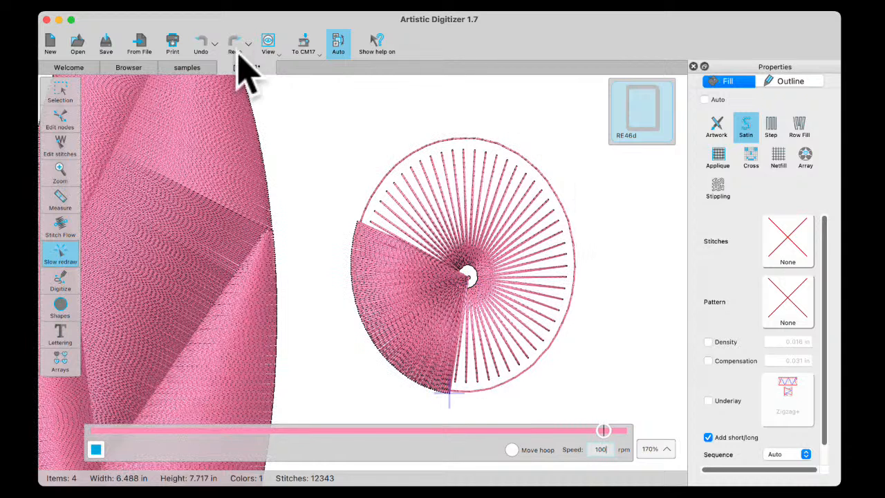
click(67, 91)
click(105, 87)
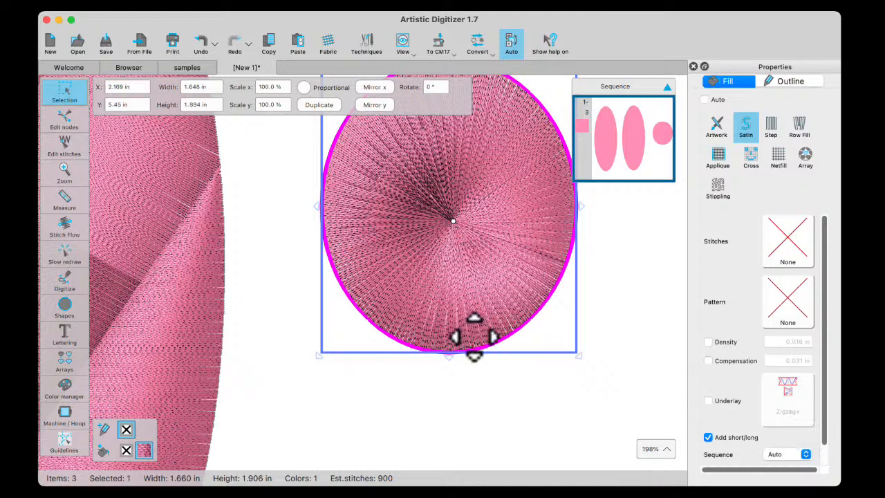
Draw a rectangle about 6.35 by 3.28 in in the empty area below the ellipses
scroll(420, 342, down, 6)
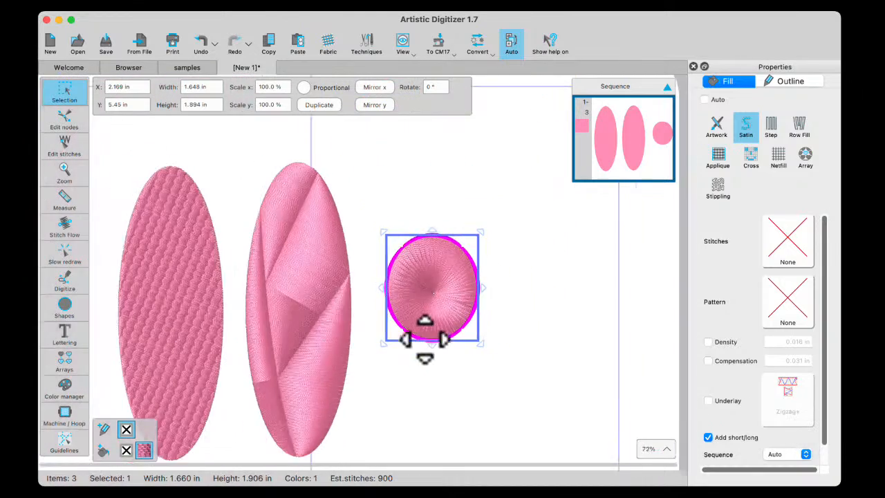
scroll(415, 374, down, 5)
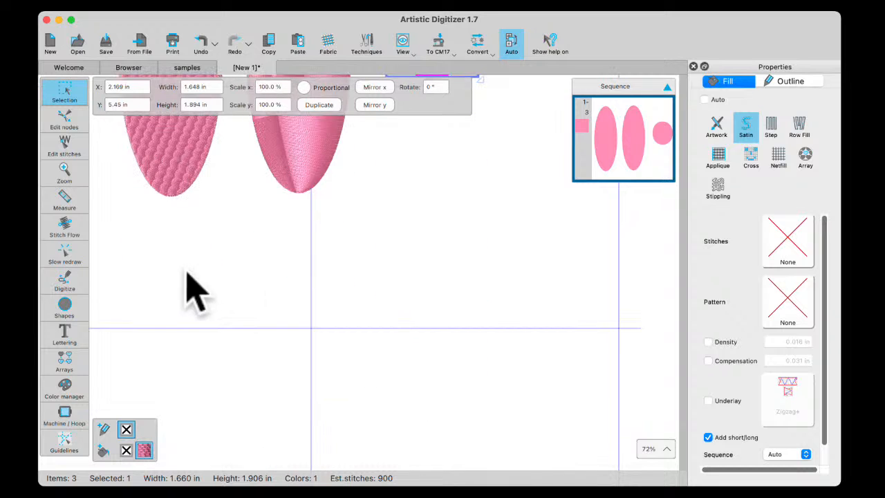
click(58, 310)
click(110, 338)
drag(223, 233, 577, 322)
click(59, 93)
click(114, 87)
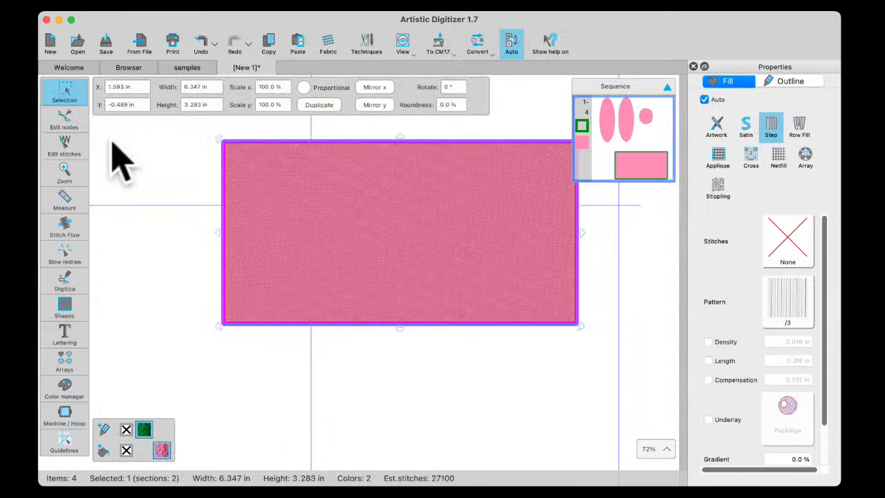
Change the rectangle to a row fill with the wool pattern and stitch flow editing active
click(801, 127)
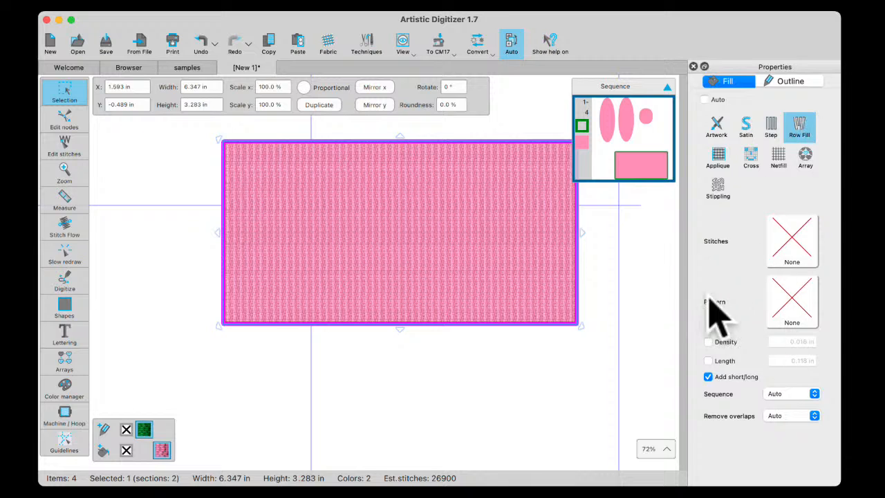
click(61, 229)
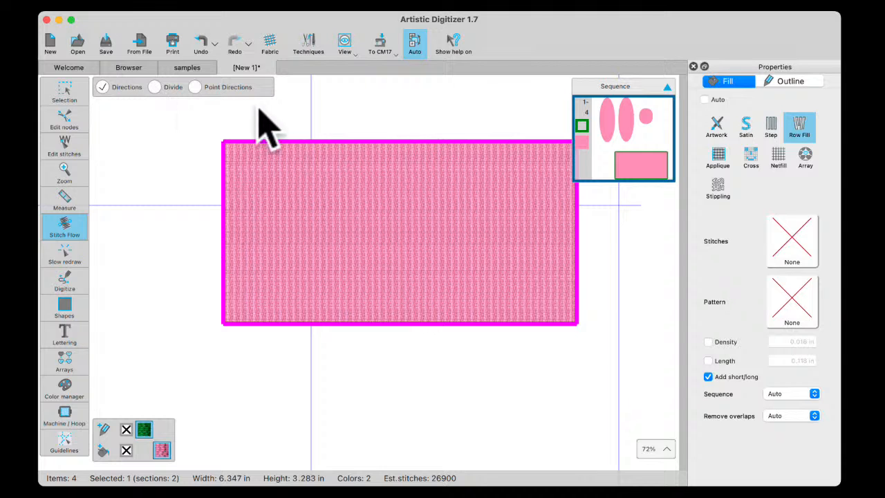
click(792, 307)
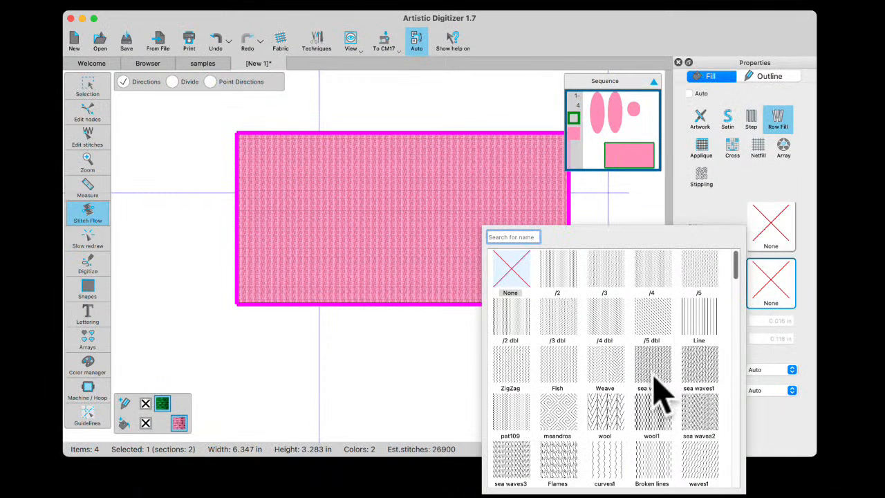
click(618, 414)
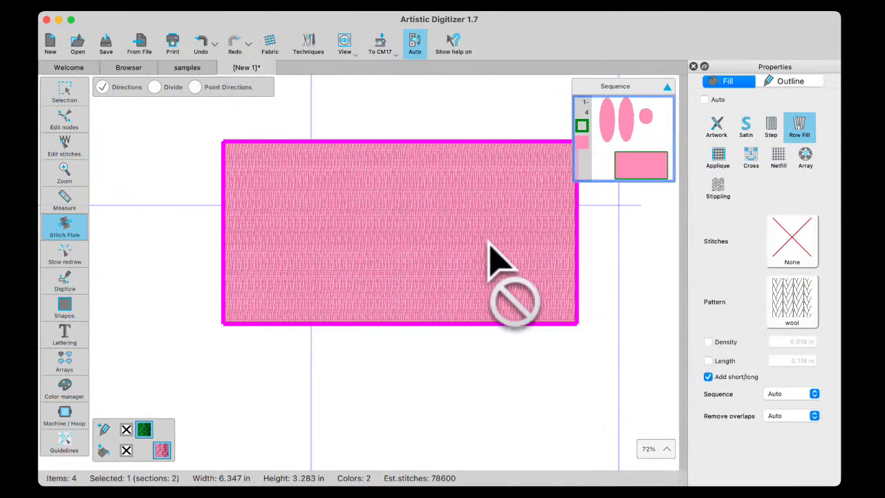
Draw a diagonal division line across the rectangle and reposition its ends so it cuts off the upper-left corner
scroll(490, 244, up, 5)
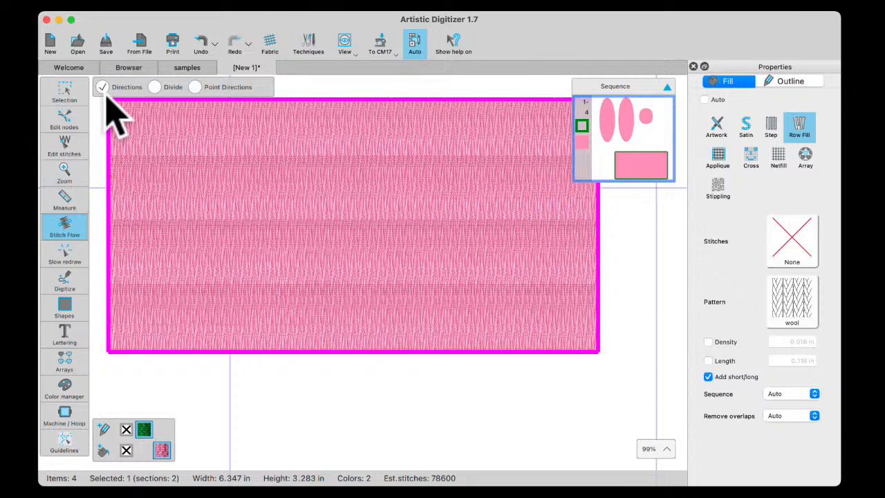
click(154, 88)
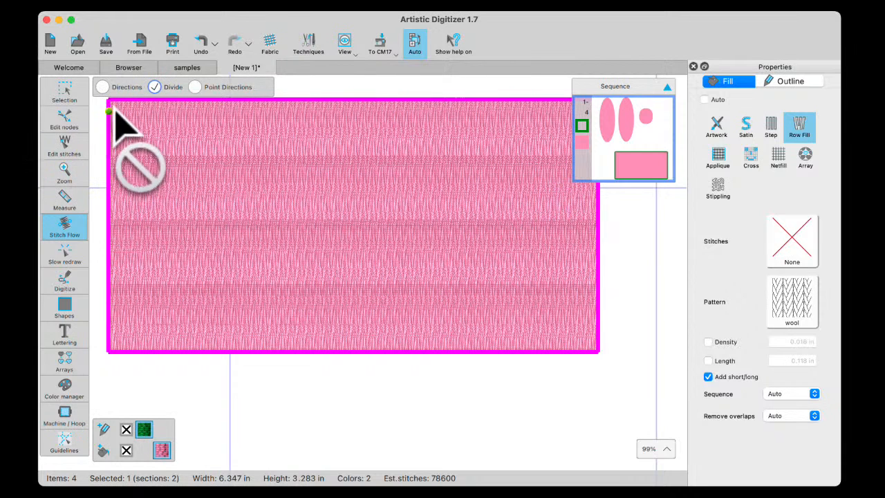
drag(118, 124, 322, 297)
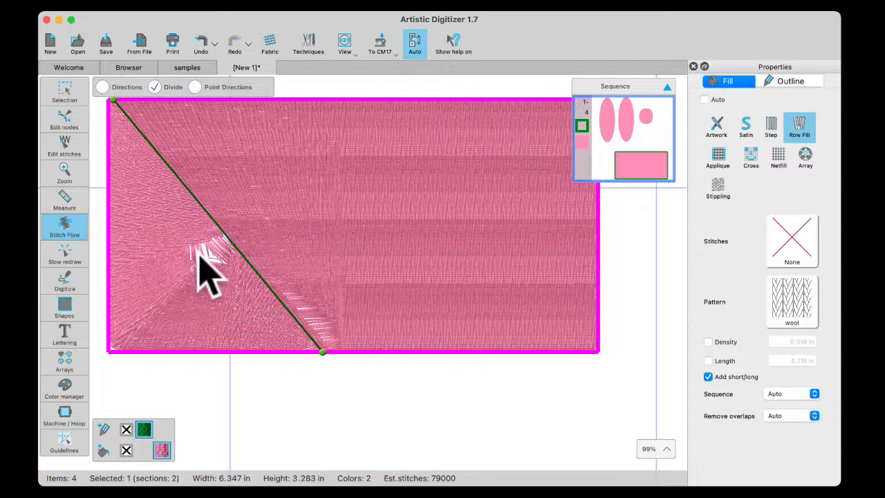
drag(321, 349, 186, 270)
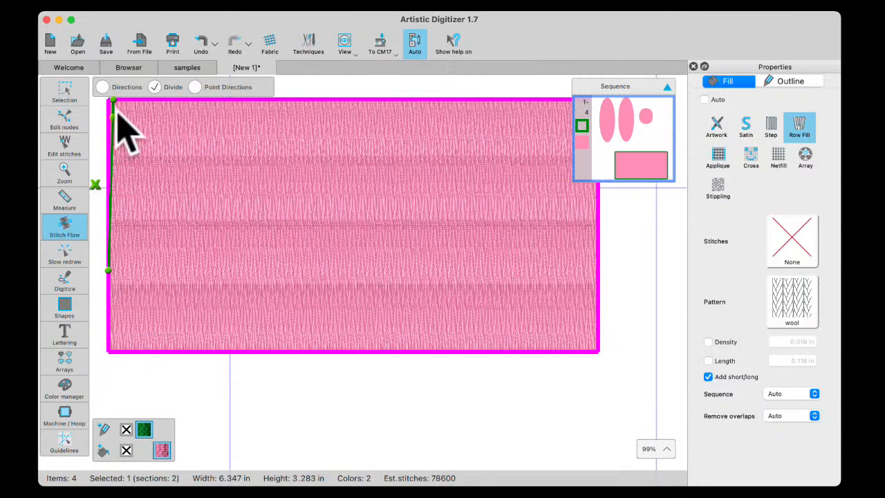
drag(110, 100, 208, 177)
mouse_move(119, 286)
mouse_down()
mouse_move(110, 312)
mouse_move(108, 233)
mouse_up()
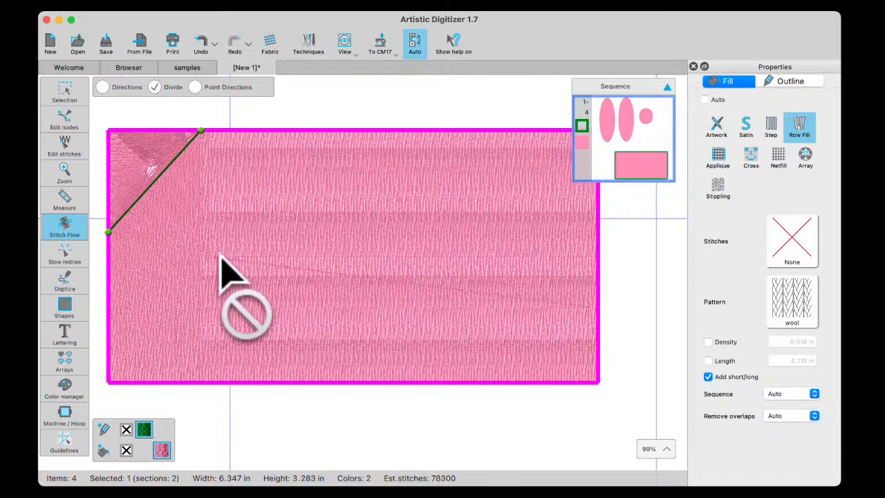
Add two more diagonal division lines across the rectangle, spaced out to the right of the corner one
mouse_move(316, 132)
mouse_down()
mouse_move(178, 246)
mouse_move(147, 304)
mouse_move(165, 339)
mouse_move(157, 332)
mouse_up()
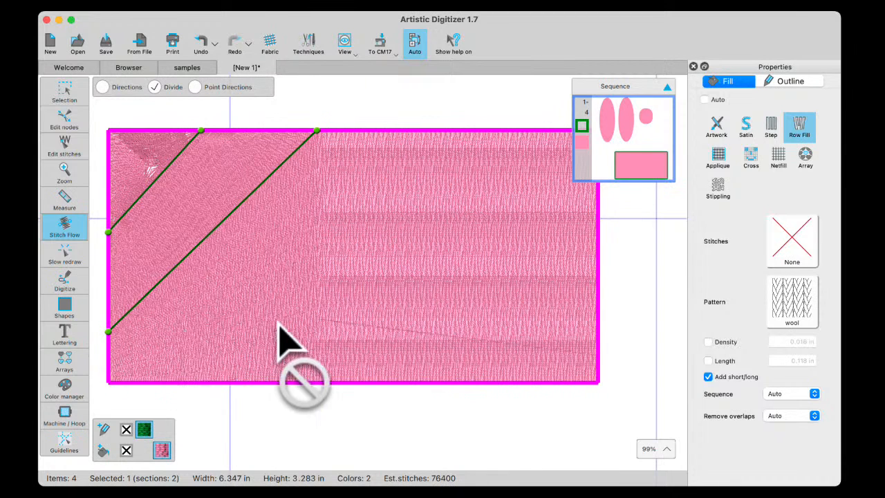
drag(450, 131, 239, 332)
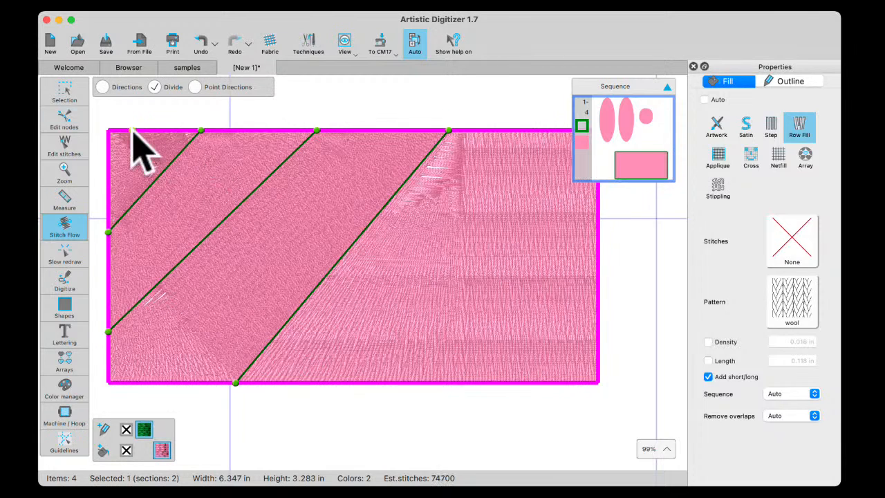
click(65, 92)
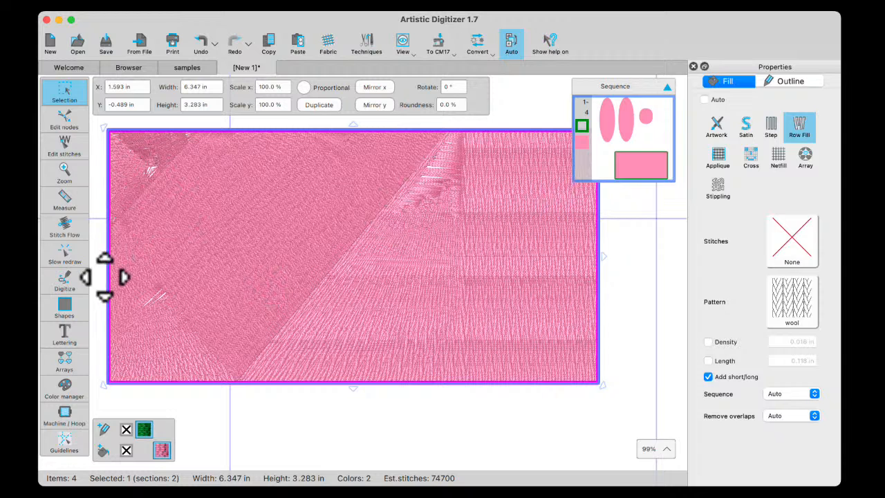
Delete the three diagonal division lines from the rectangle in Stitch Flow
click(64, 225)
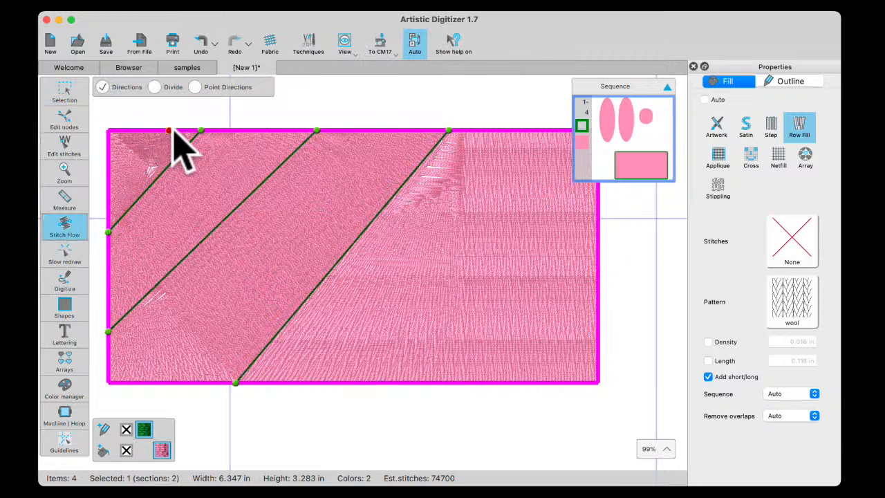
click(154, 87)
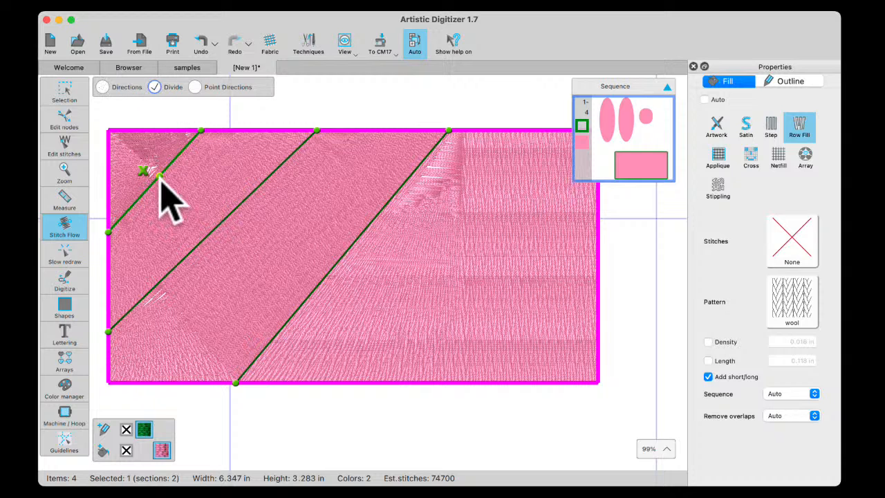
click(143, 172)
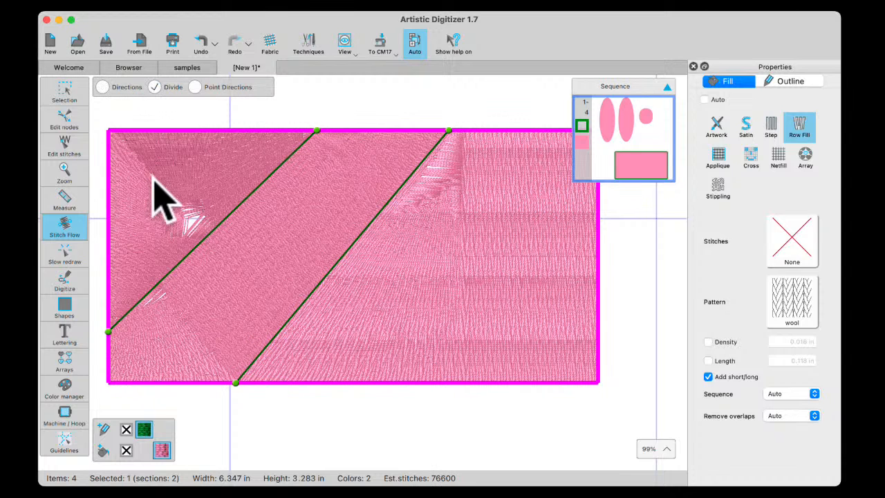
click(211, 229)
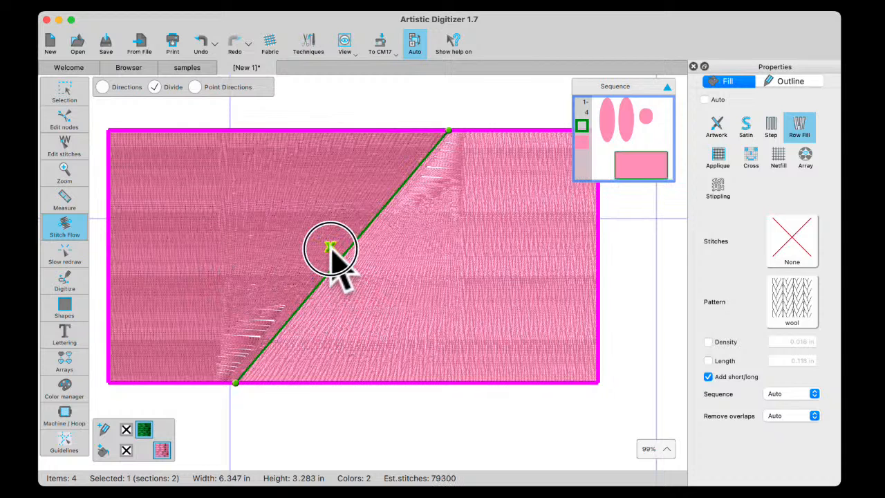
click(330, 247)
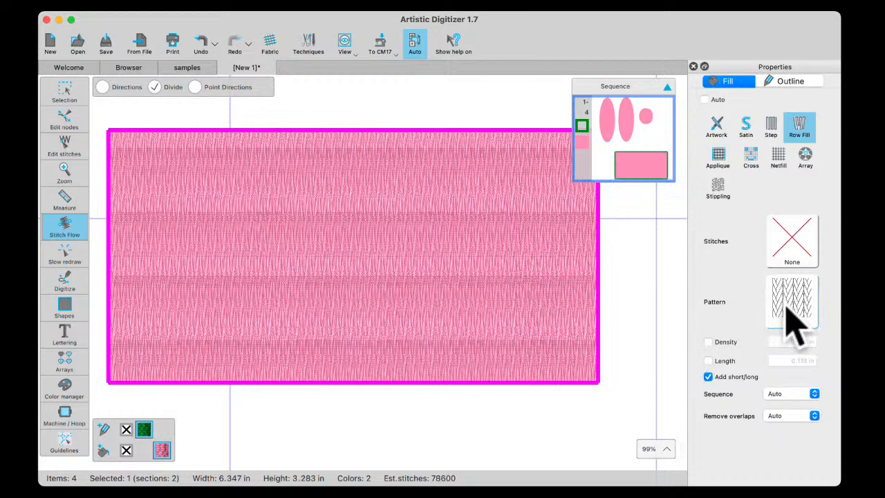
Change the rectangle's fill pattern to sea waves and draw a diagonal direction line across its upper-left corner
click(778, 300)
click(658, 370)
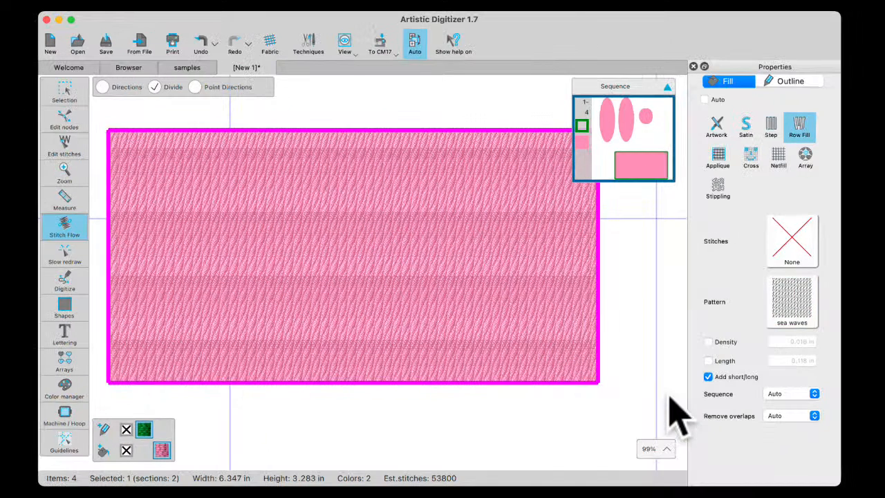
click(104, 89)
drag(191, 168, 175, 182)
drag(189, 133, 140, 193)
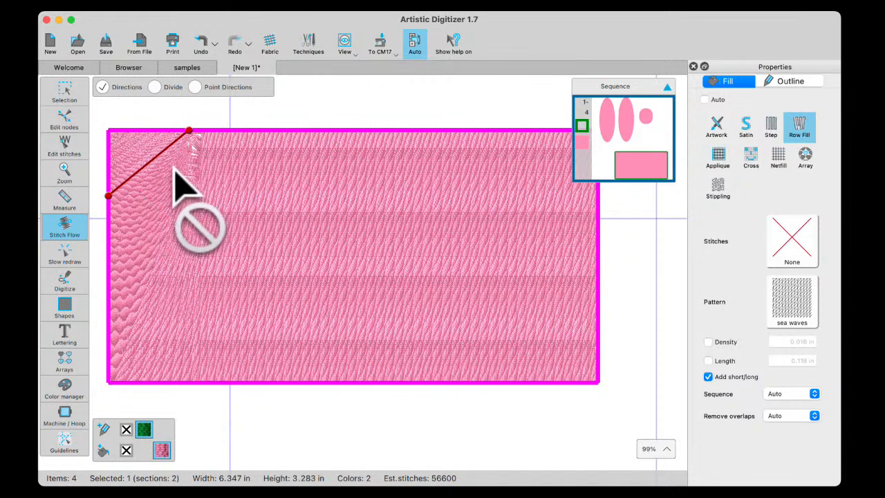
Add two more direction lines from near the middle of the rectangle's upper edge, slanting apart down to its lower edge
drag(152, 162, 167, 180)
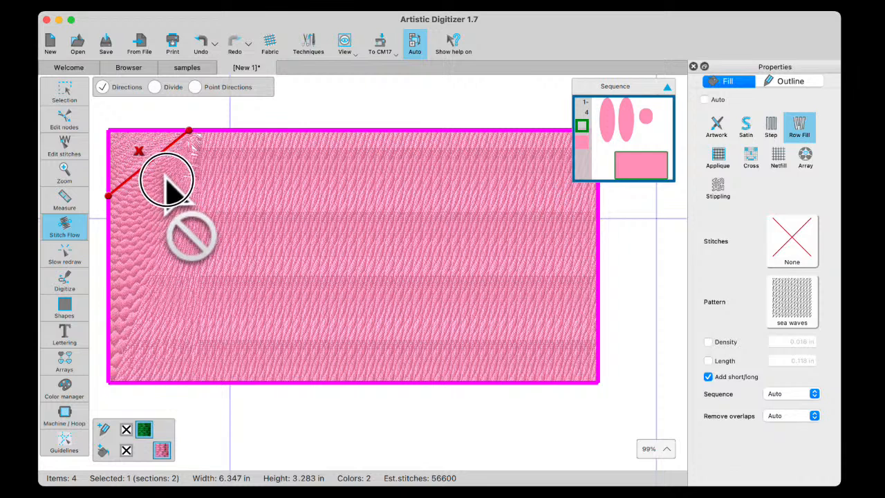
click(150, 164)
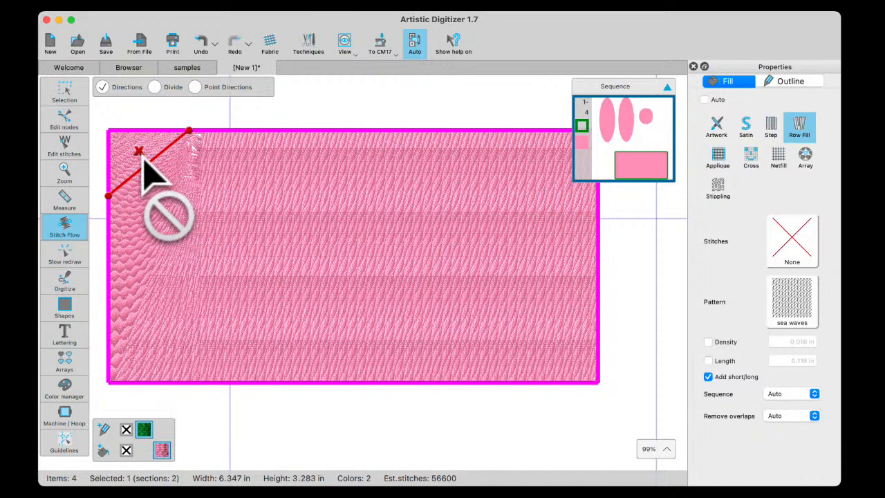
drag(147, 164, 174, 191)
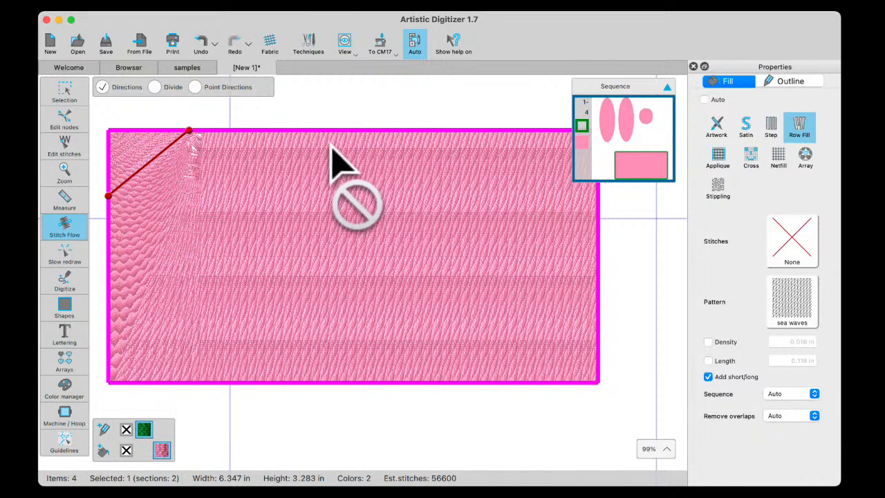
drag(348, 131, 221, 316)
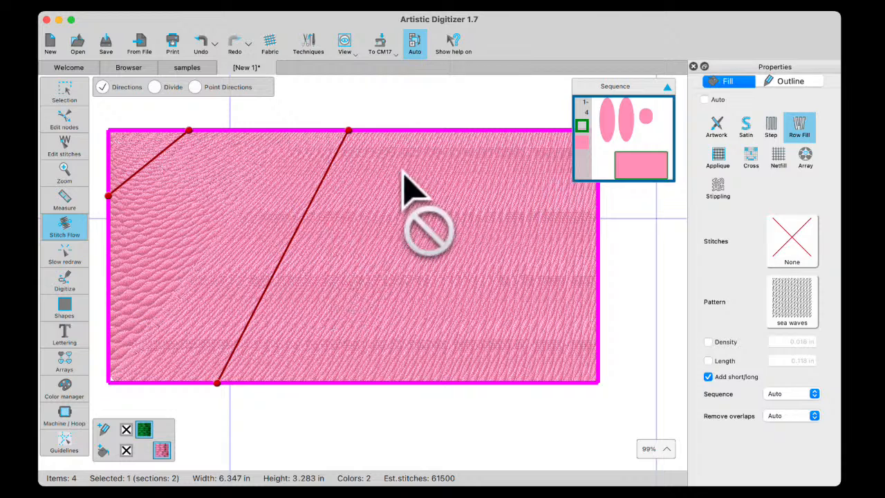
mouse_move(380, 132)
mouse_down()
mouse_move(465, 294)
mouse_move(496, 310)
mouse_move(535, 307)
mouse_move(501, 316)
mouse_up()
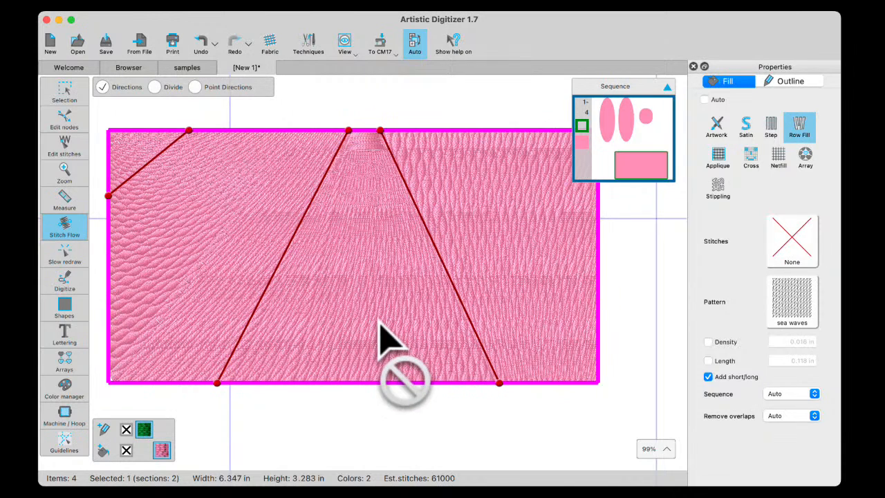
Set the rectangle's row fill stitches to circle motif 07
click(61, 87)
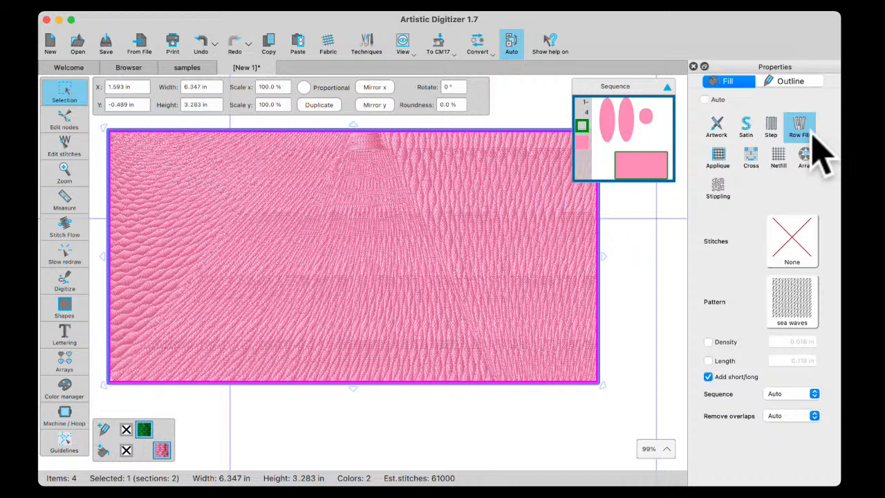
click(797, 235)
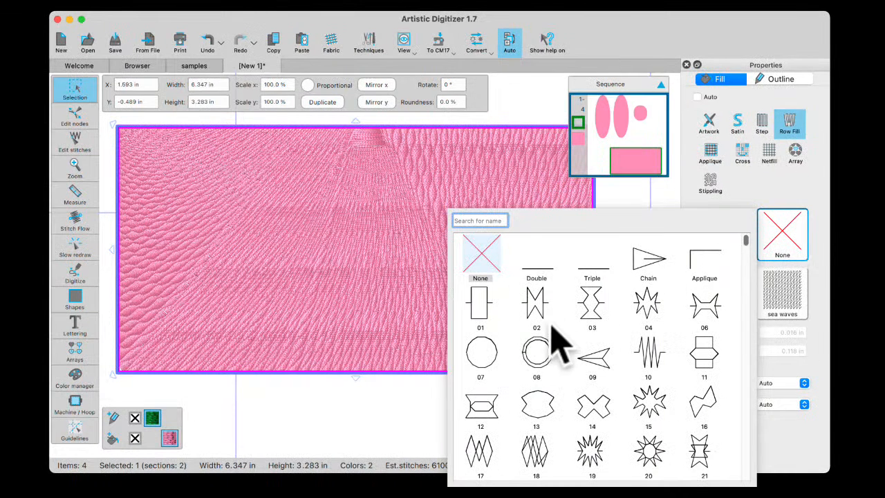
click(493, 373)
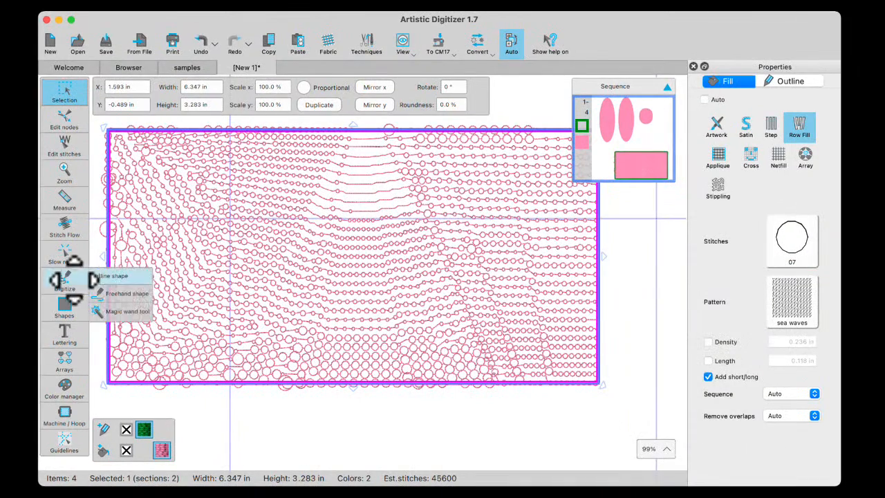
Delete all three direction lines from the rectangle in Stitch Flow
click(64, 228)
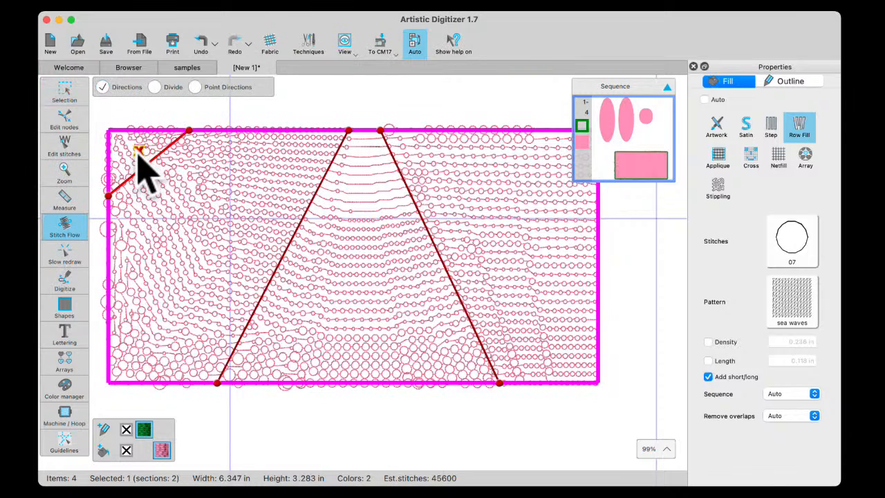
click(139, 152)
click(272, 249)
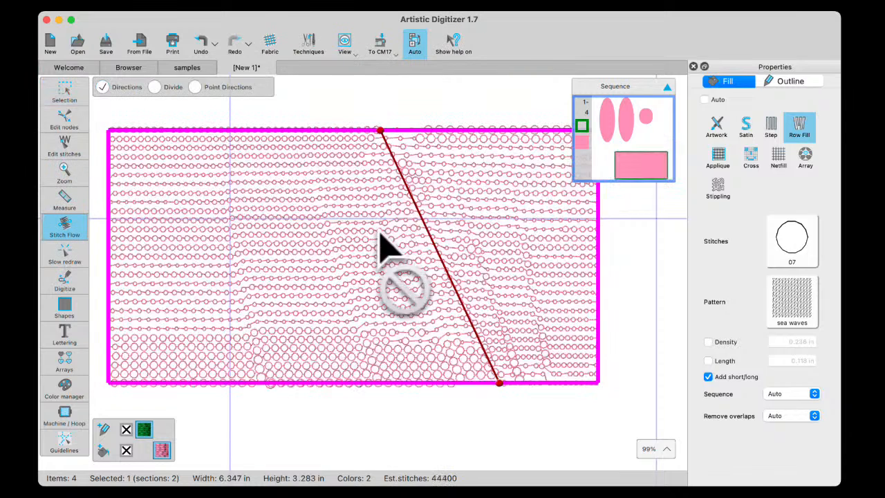
click(454, 251)
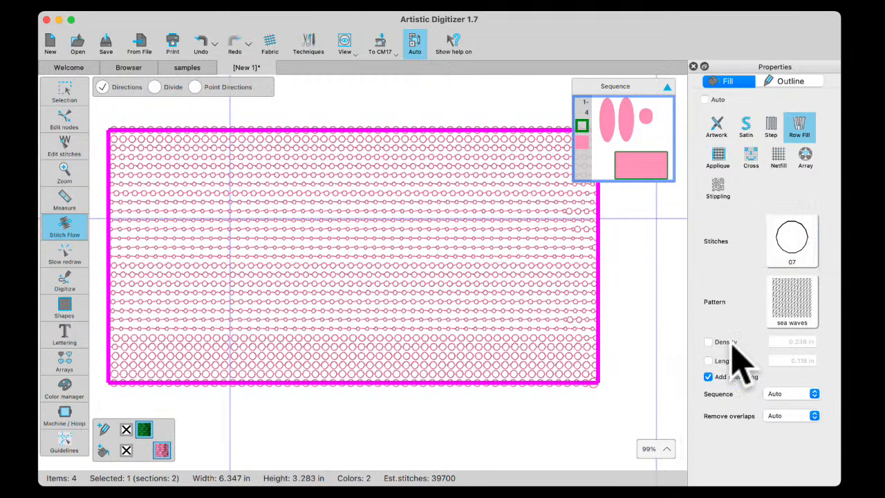
Turn off short/long stitches, enable custom density and length, and set the stitch length to 4.0 mm
click(710, 381)
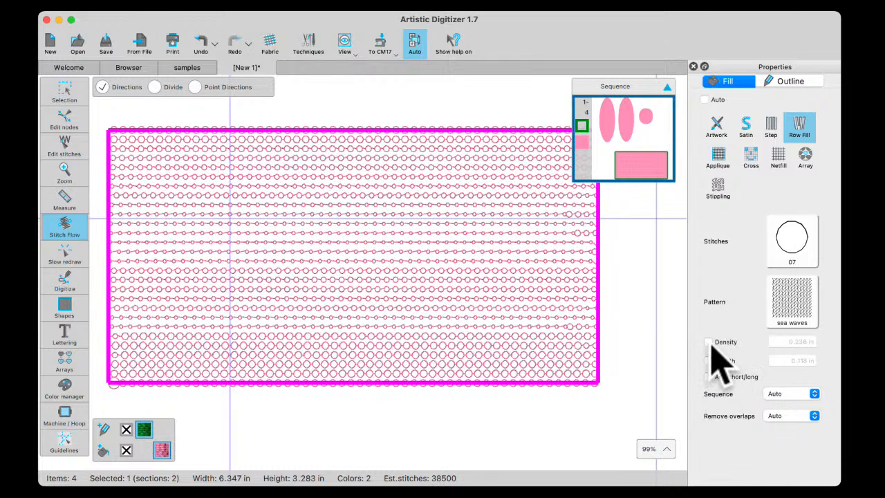
click(709, 361)
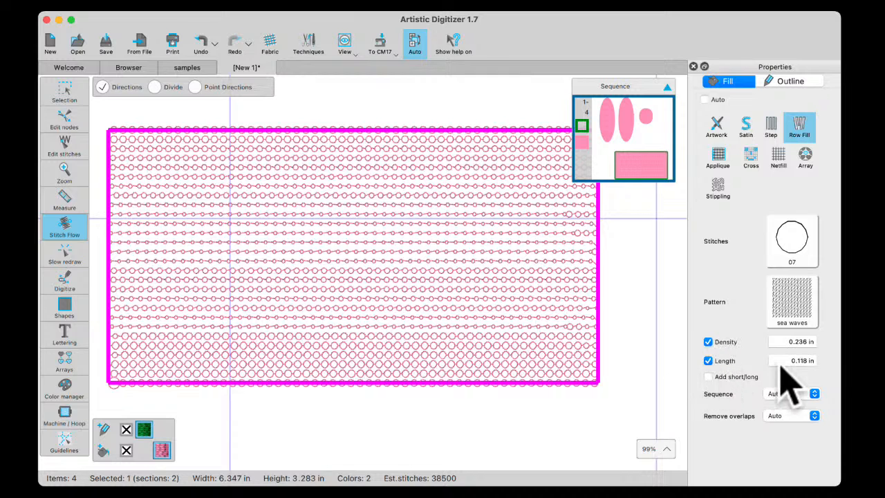
click(787, 360)
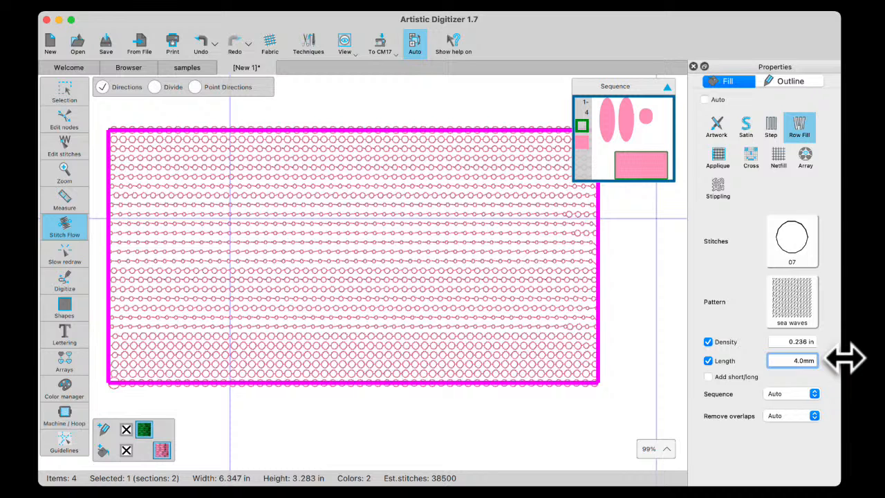
key(Return)
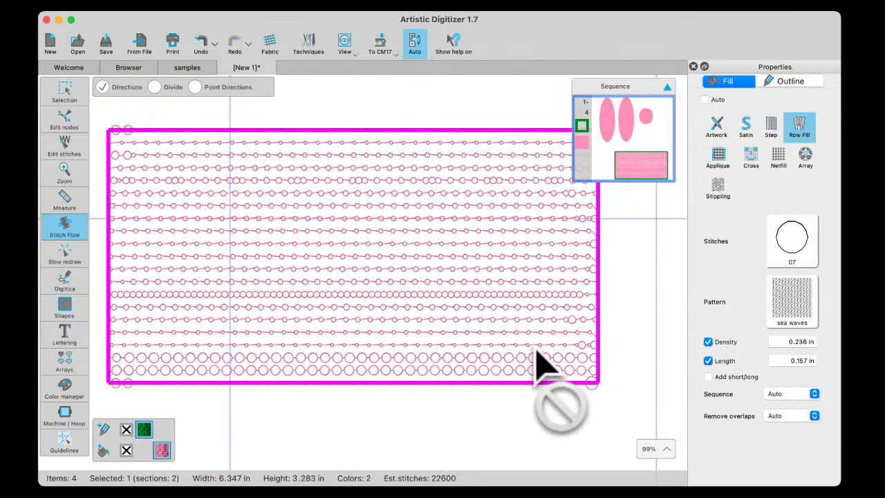
Compare the circle fill with pattern None and sea waves, finishing with the pattern set to None
click(795, 305)
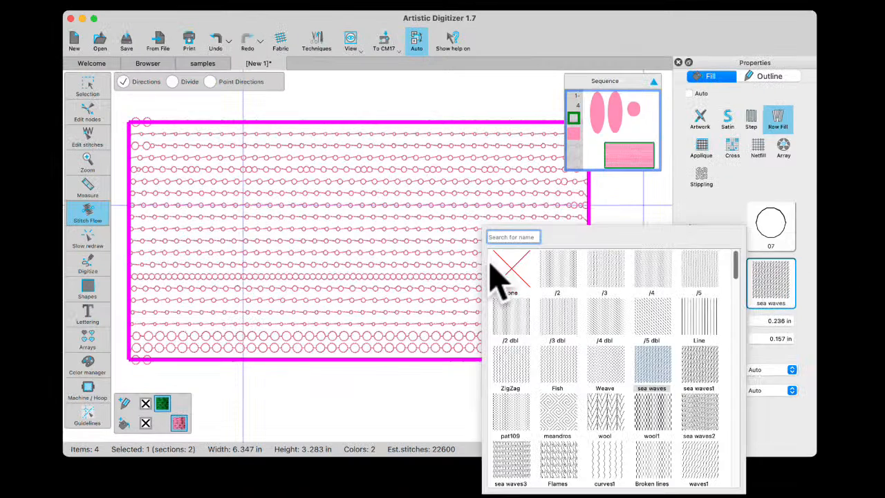
click(493, 266)
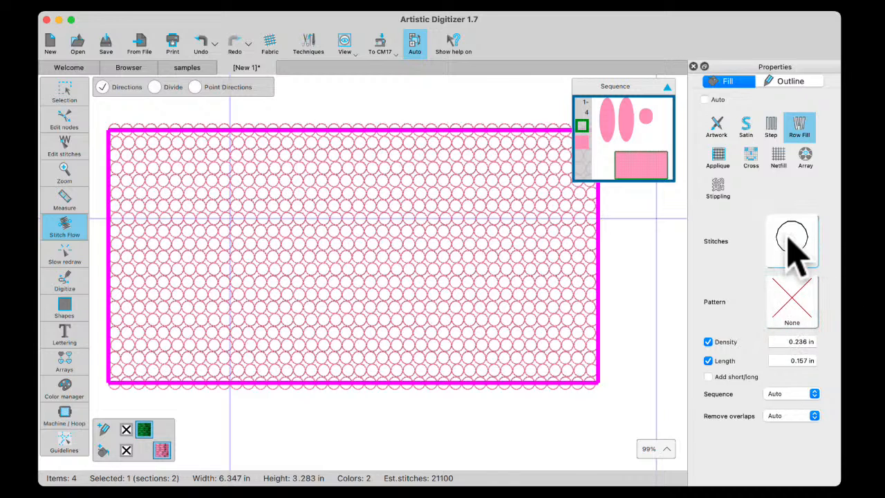
click(792, 300)
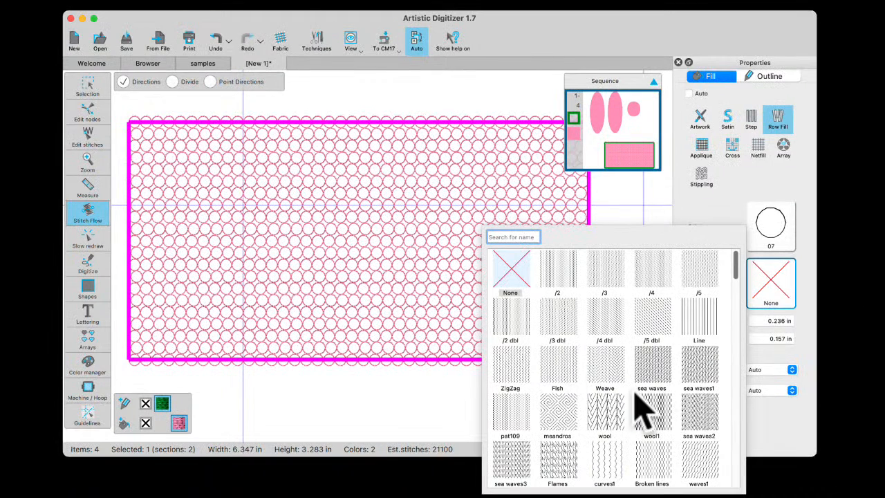
click(650, 379)
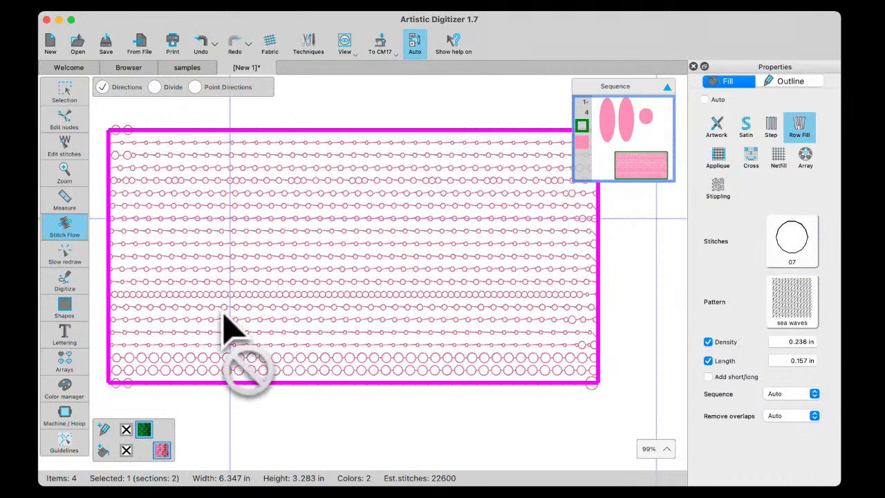
click(811, 296)
click(512, 261)
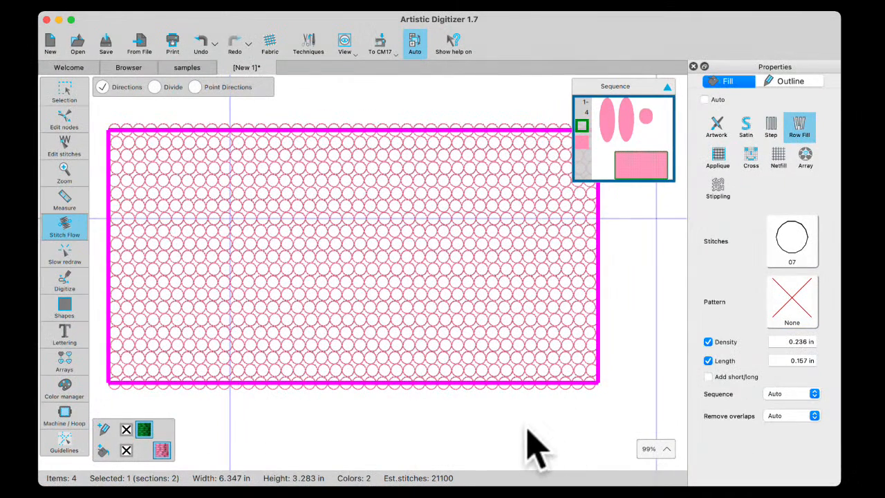
Set the density to 0.010 in and draw a direction line, repositioning its ends to run diagonally from the upper to the left edge
click(790, 342)
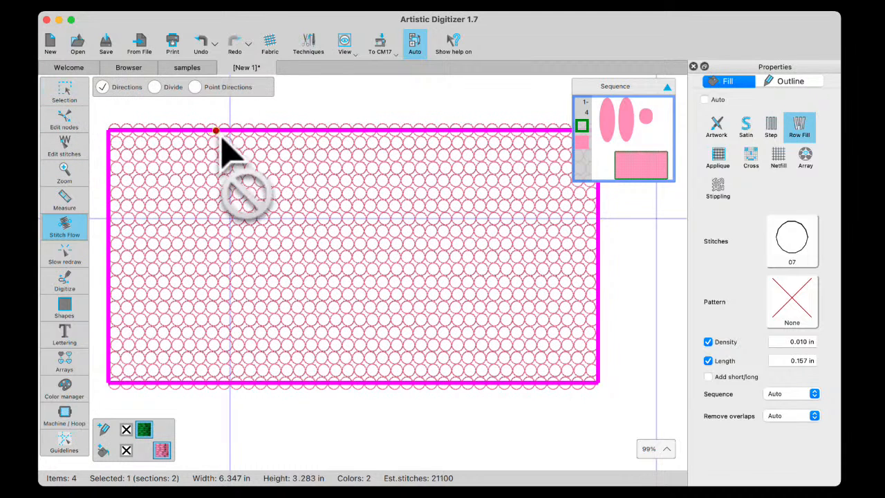
drag(261, 131, 221, 273)
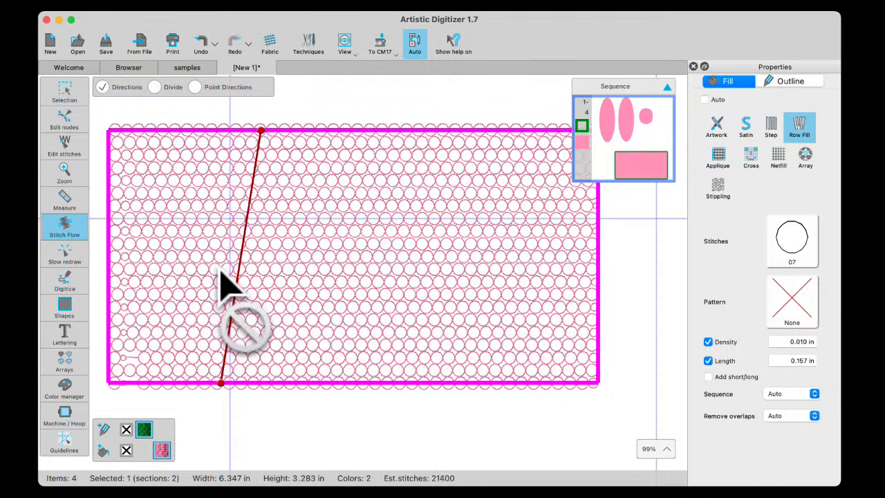
drag(263, 130, 446, 228)
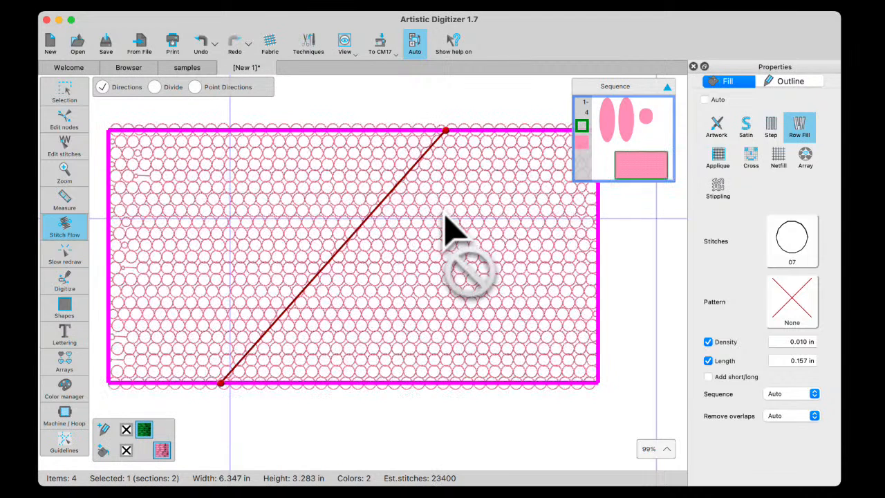
drag(222, 385, 111, 288)
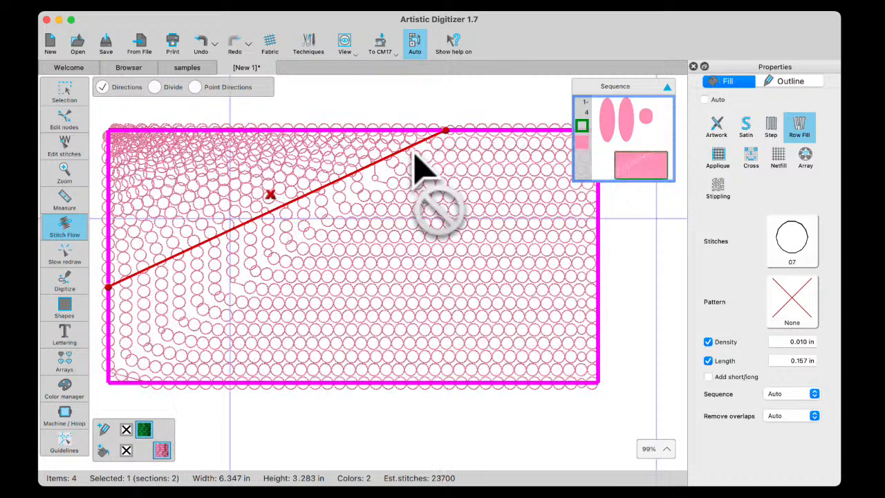
Replace the direction line with a diagonal division line running from the rectangle's upper-left corner to near its lower-right corner
click(269, 195)
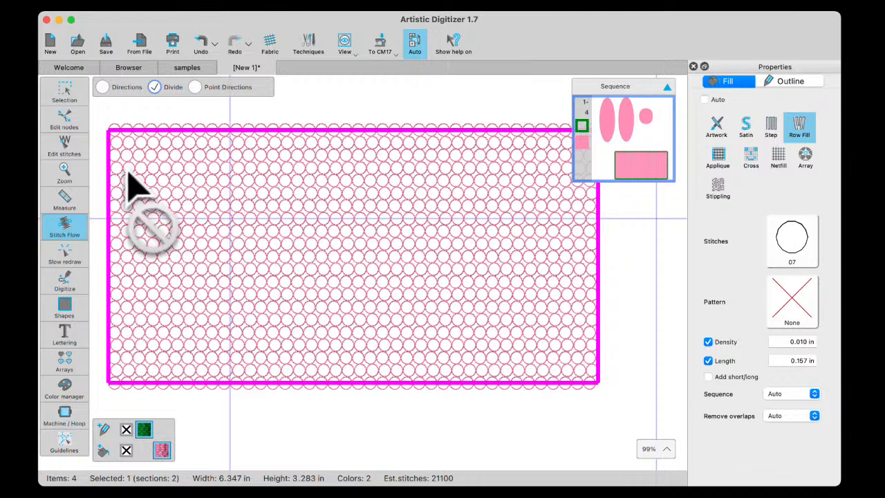
drag(114, 130, 561, 381)
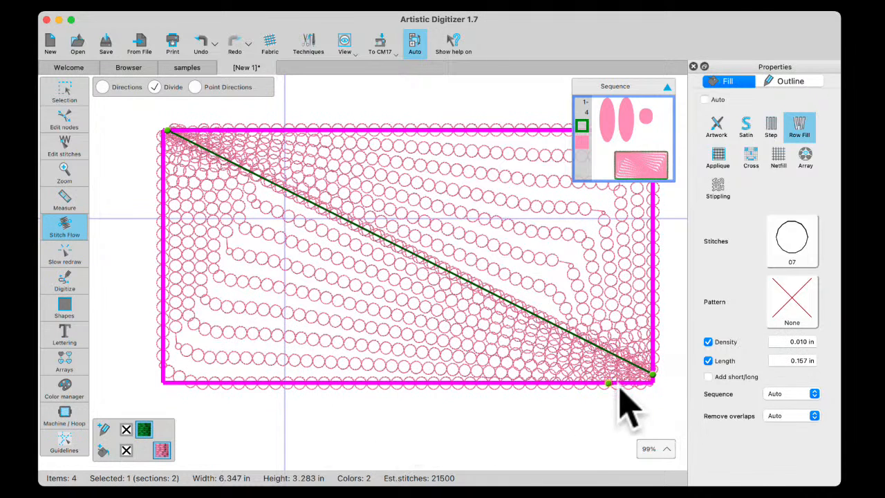
click(61, 92)
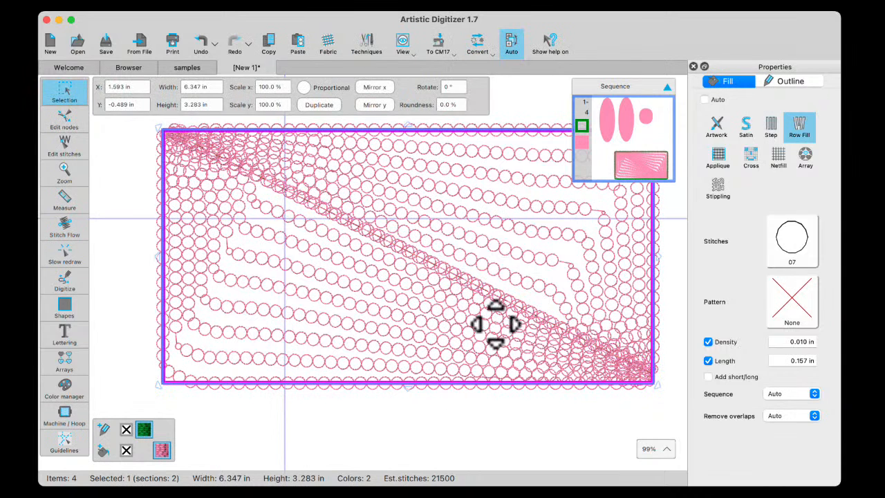
scroll(496, 324, down, 3)
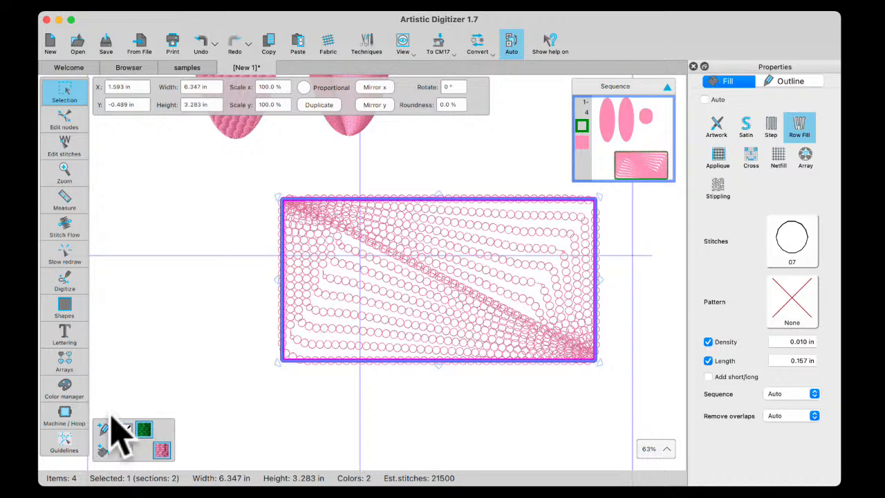
Delete the diagonal division line from the rectangle in Stitch Flow
click(60, 221)
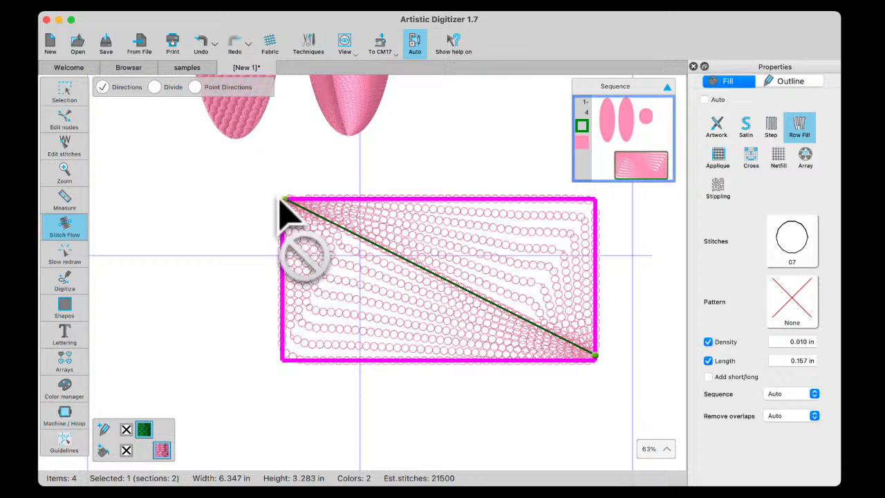
click(154, 87)
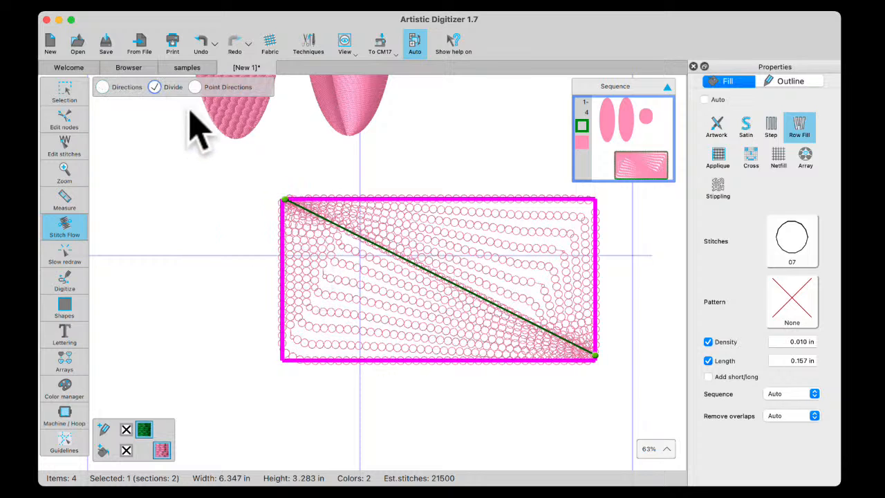
click(447, 268)
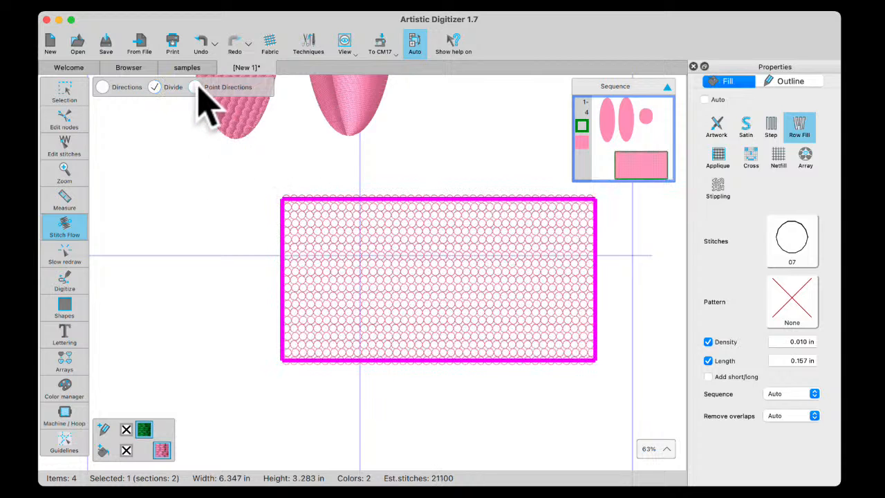
Add a point direction near the rectangle's lower edge and move it to the rectangle's center
click(195, 87)
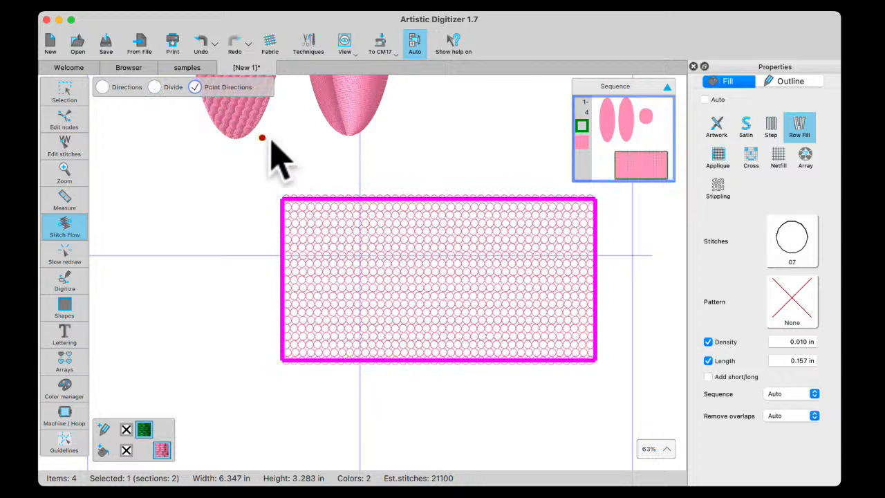
click(439, 346)
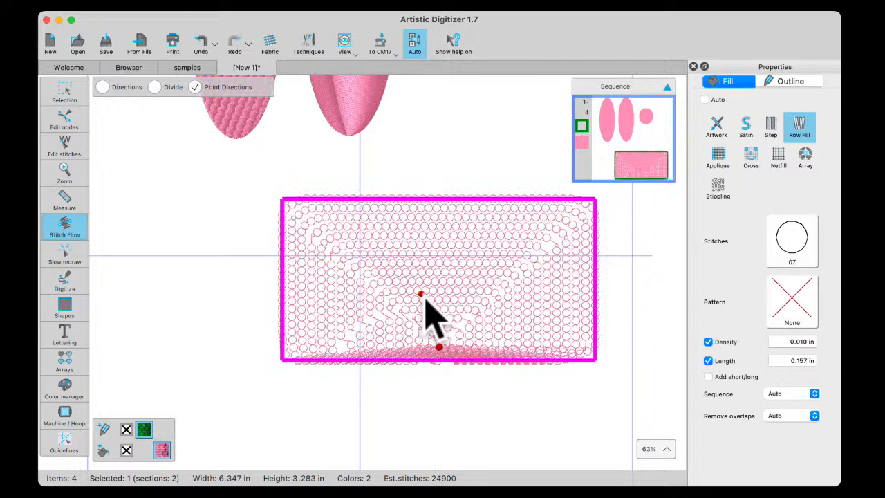
drag(441, 348, 437, 286)
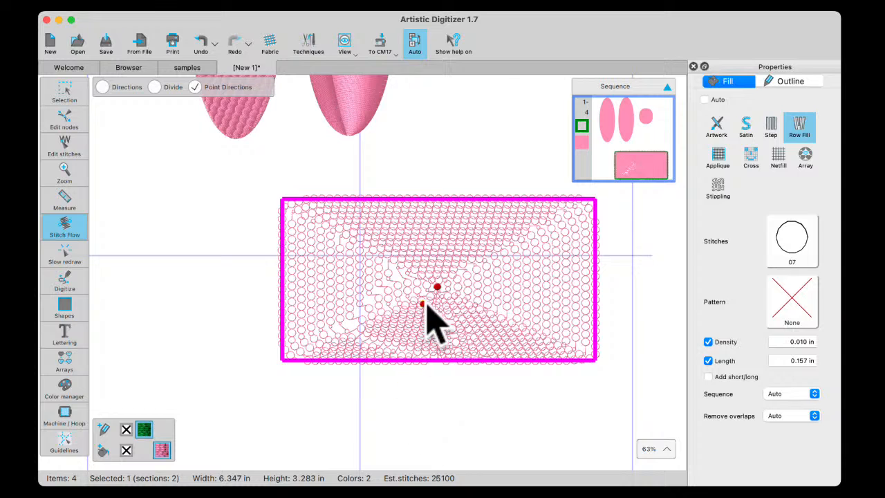
click(437, 279)
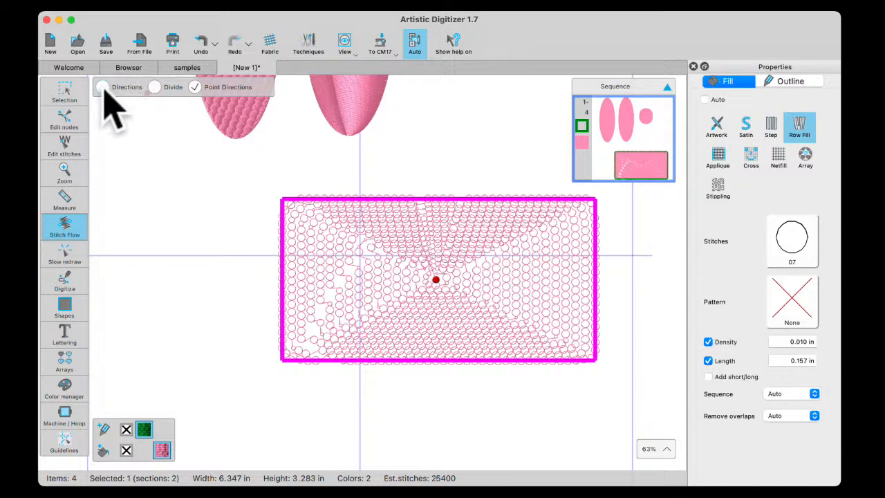
Try a diagonal division line from the rectangle's upper-left corner to near its lower-right corner, and delete it
click(154, 87)
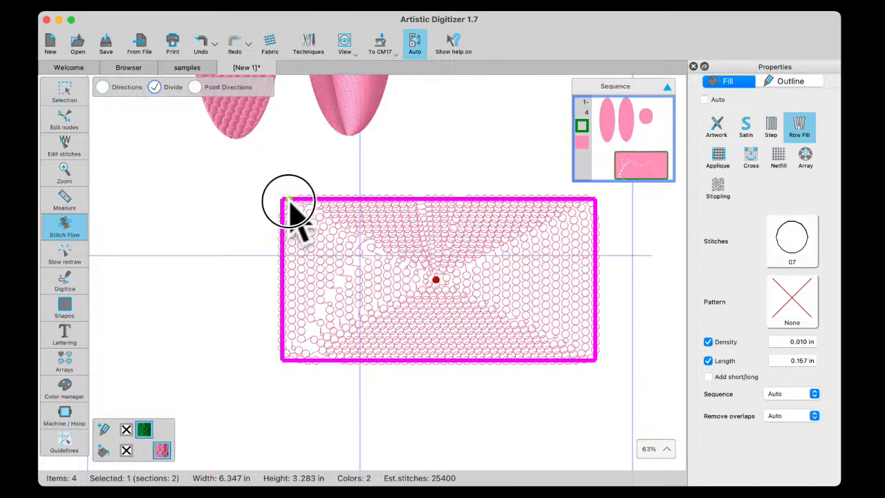
drag(291, 202, 574, 361)
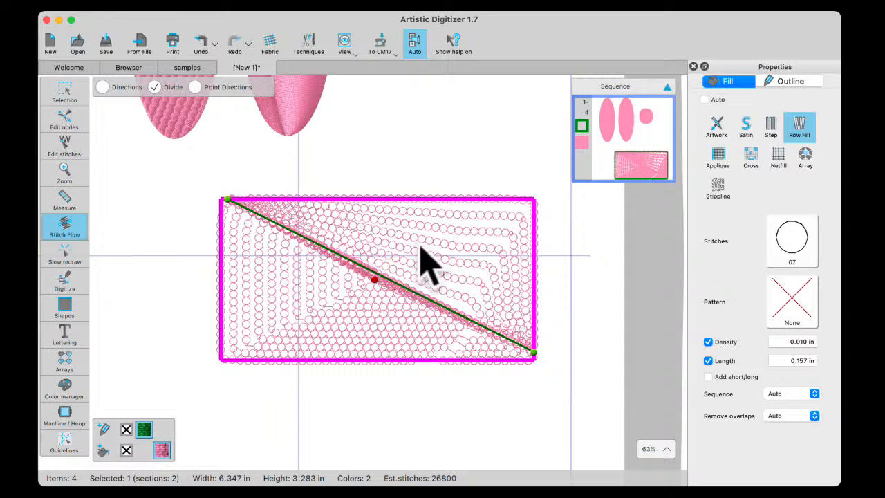
click(385, 268)
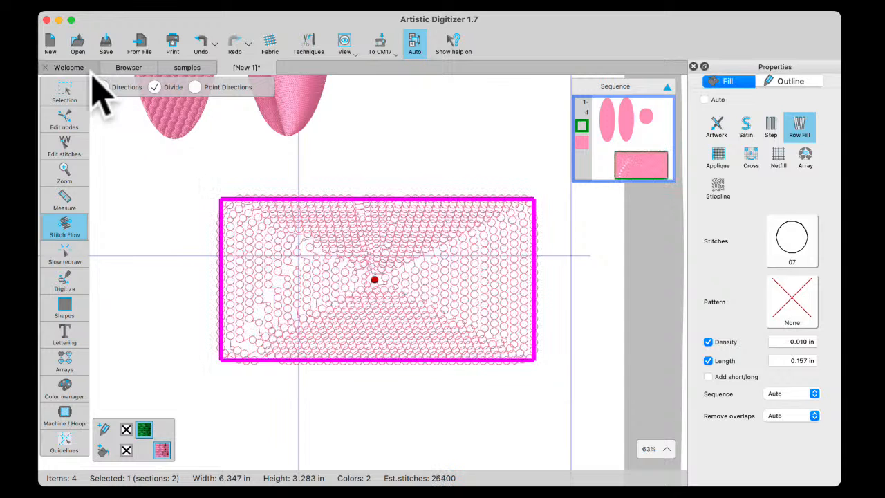
Try a slanted direction line from the rectangle's upper edge to its lower edge, and delete it
click(102, 87)
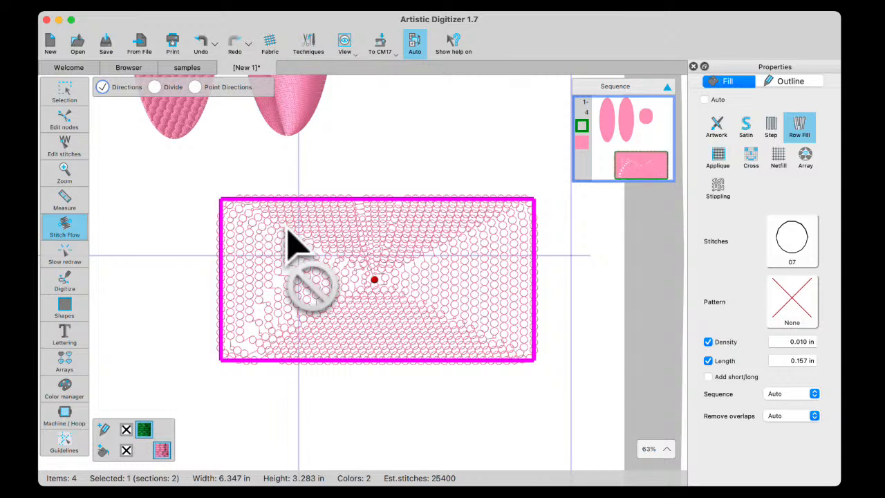
click(323, 199)
drag(324, 261, 425, 325)
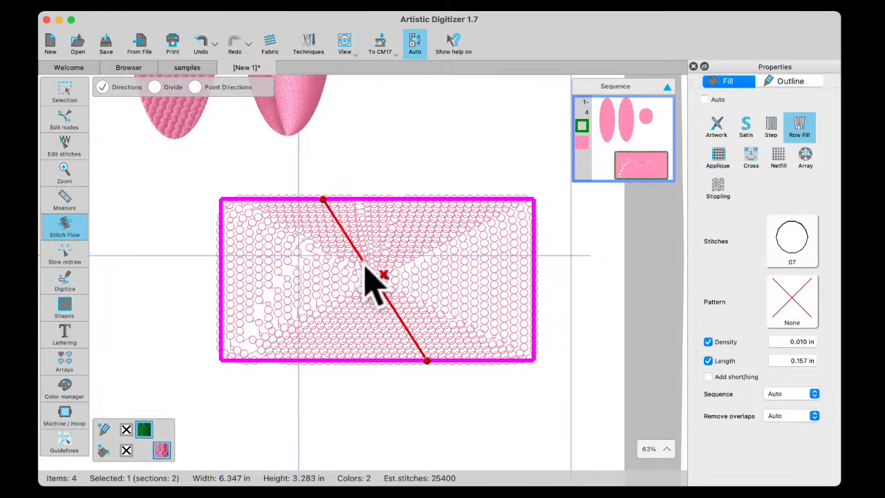
click(385, 278)
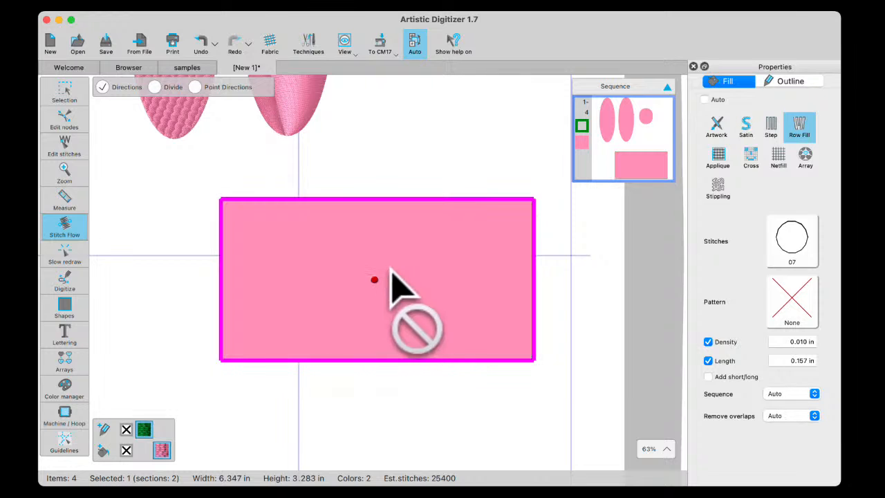
Leave Stitch Flow and open the design small flower with mushroom from the April 18 folder
click(65, 91)
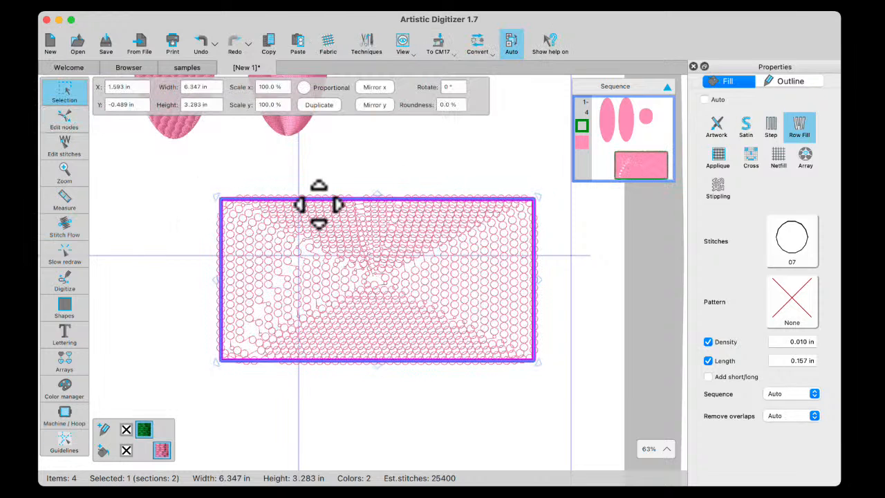
scroll(332, 209, down, 5)
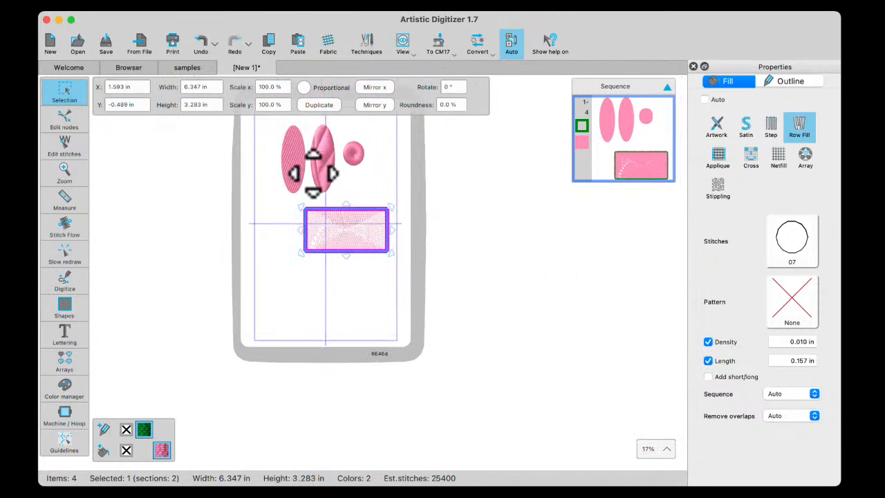
click(131, 68)
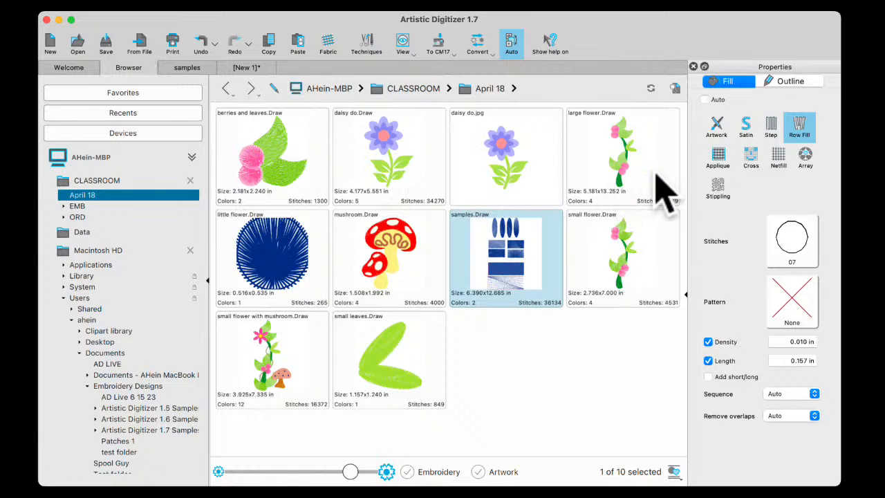
double_click(267, 377)
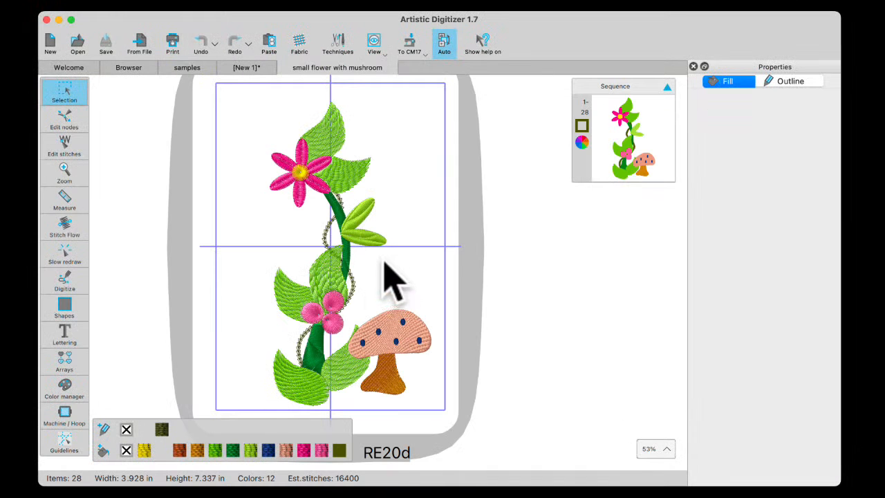
Examine the direction line of the large green leaf above the flower in Stitch Flow
scroll(336, 195, up, 3)
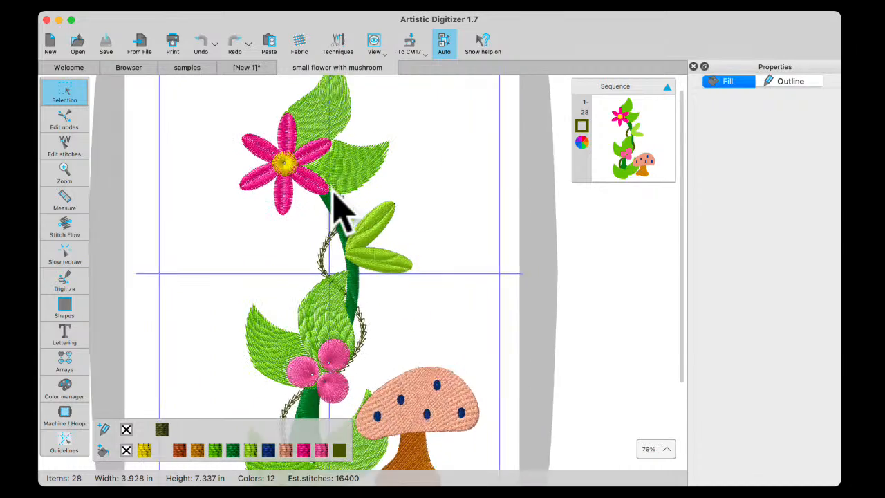
scroll(335, 125, up, 4)
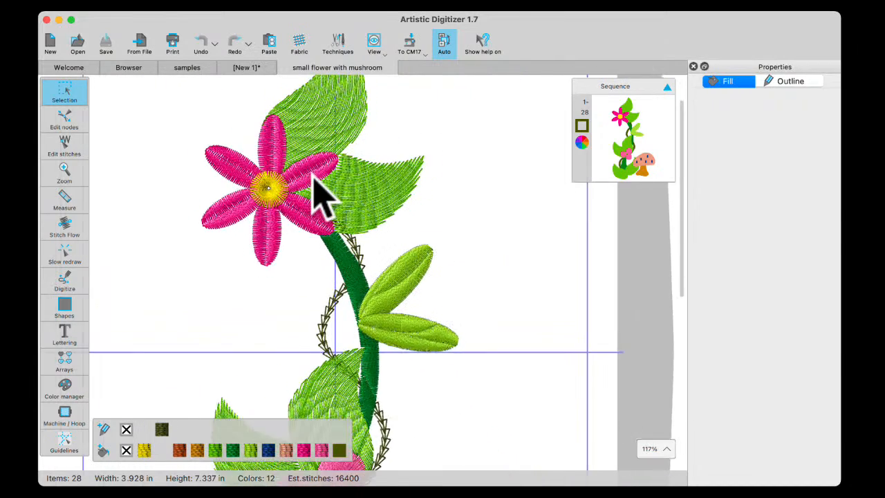
click(323, 133)
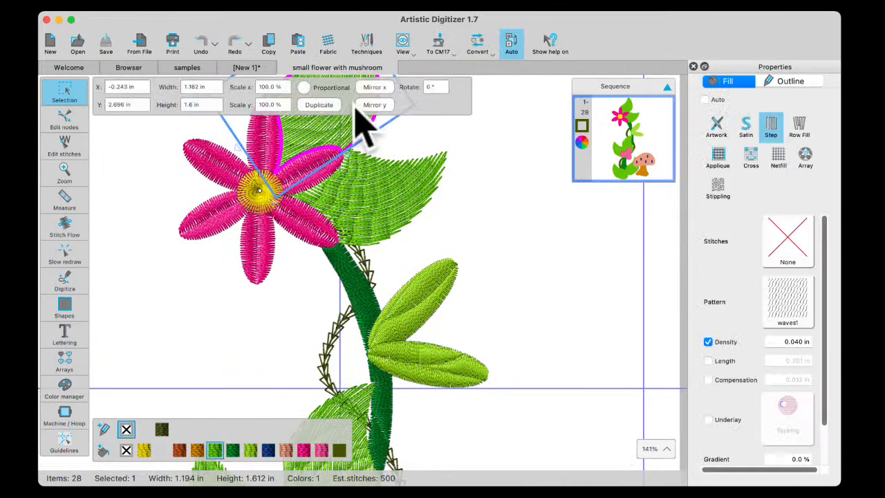
scroll(364, 164, down, 4)
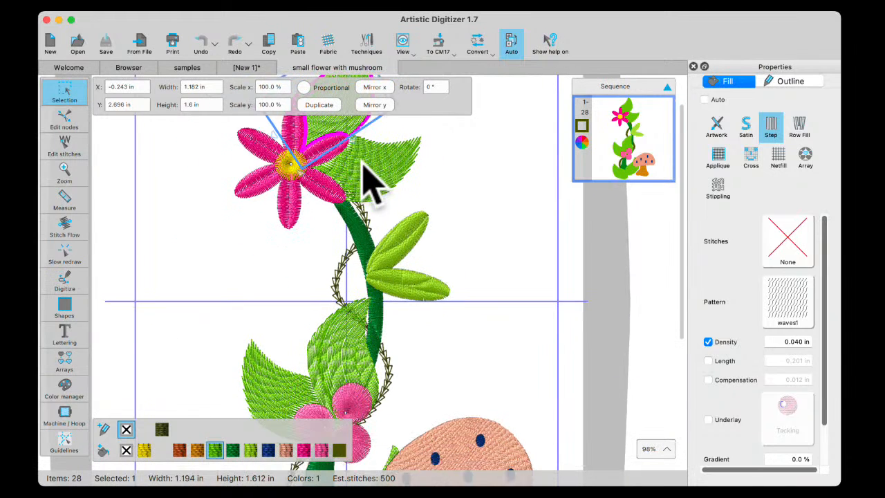
scroll(373, 183, up, 3)
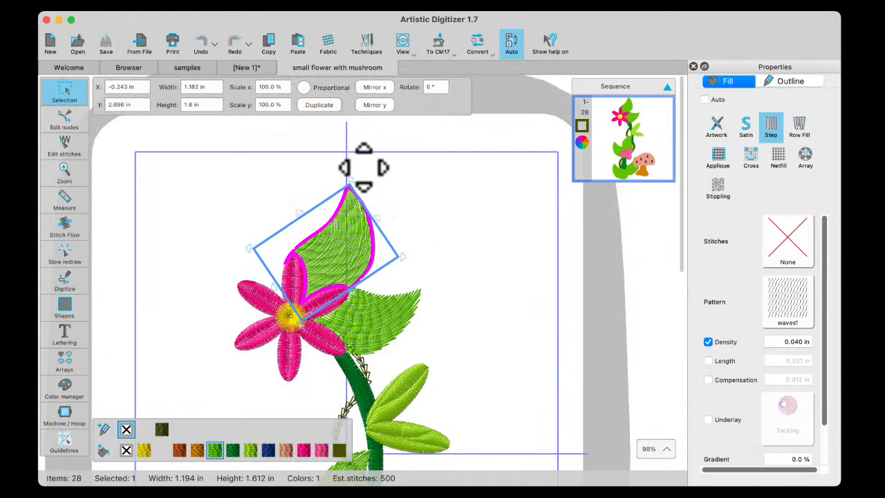
click(69, 223)
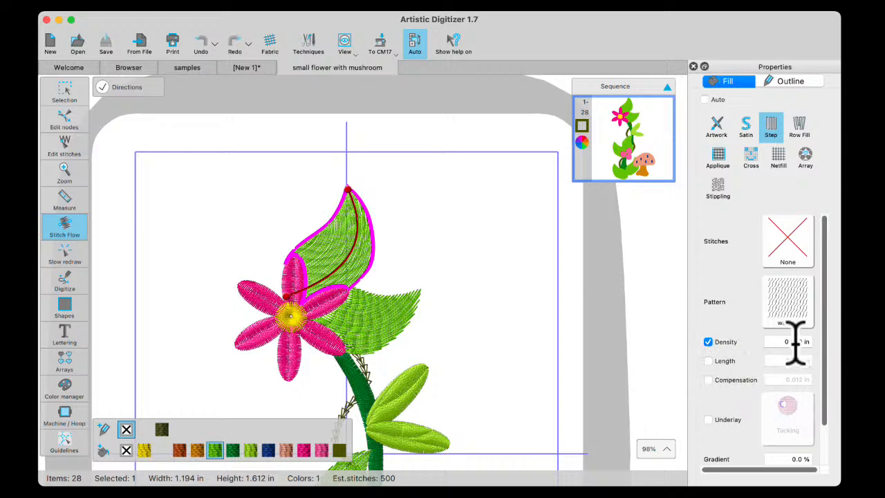
scroll(397, 272, up, 3)
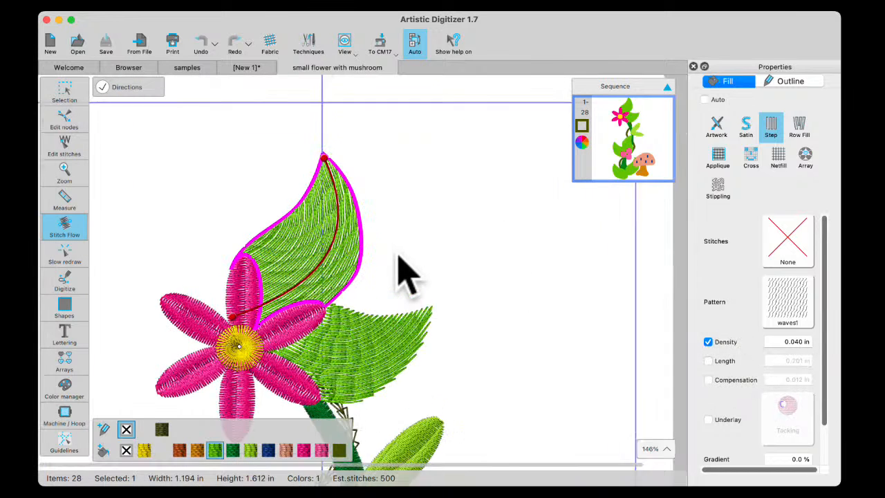
scroll(399, 257, up, 1)
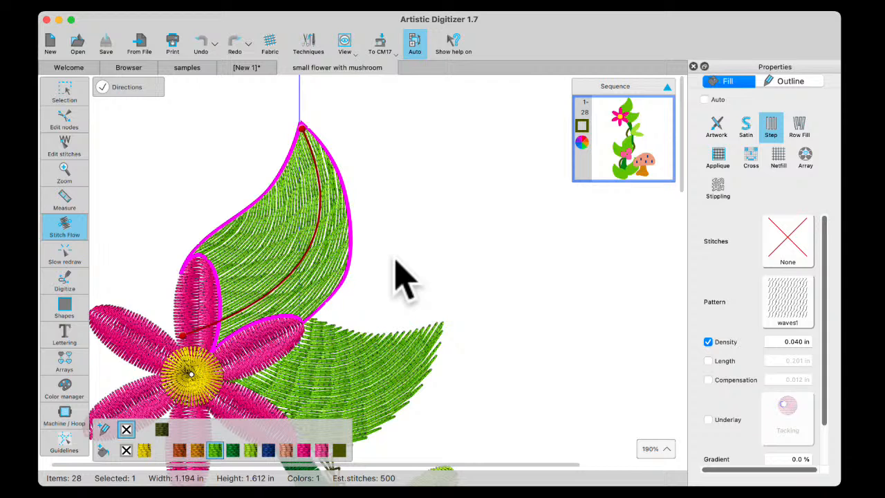
scroll(396, 261, down, 5)
Examine the stitch flow of the second large leaf beside the flower and of the upper-left pink petal
click(381, 334)
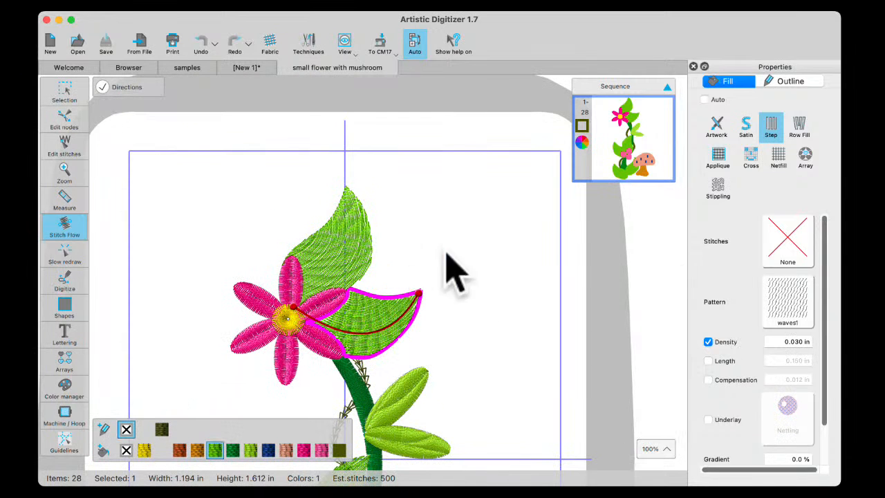
click(263, 296)
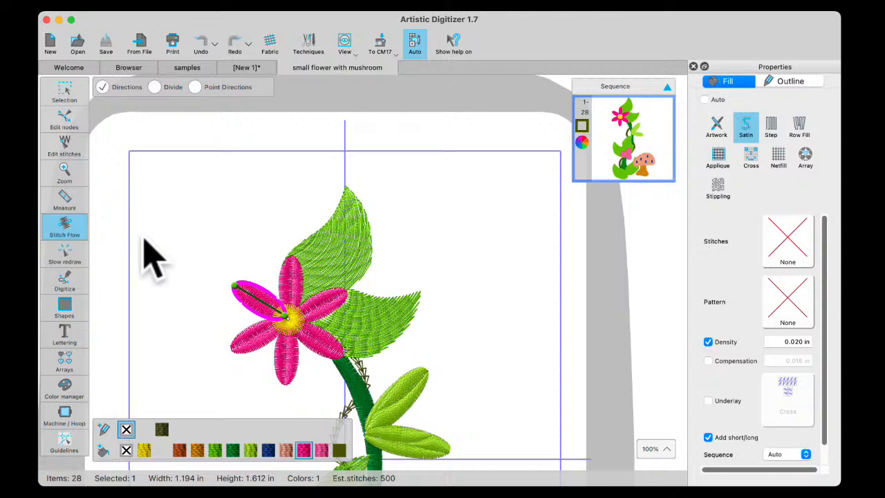
click(155, 88)
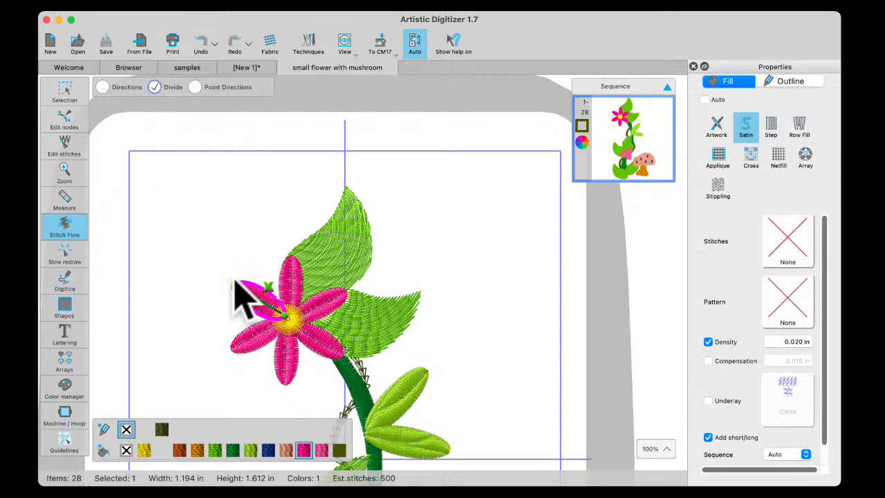
scroll(243, 296, up, 5)
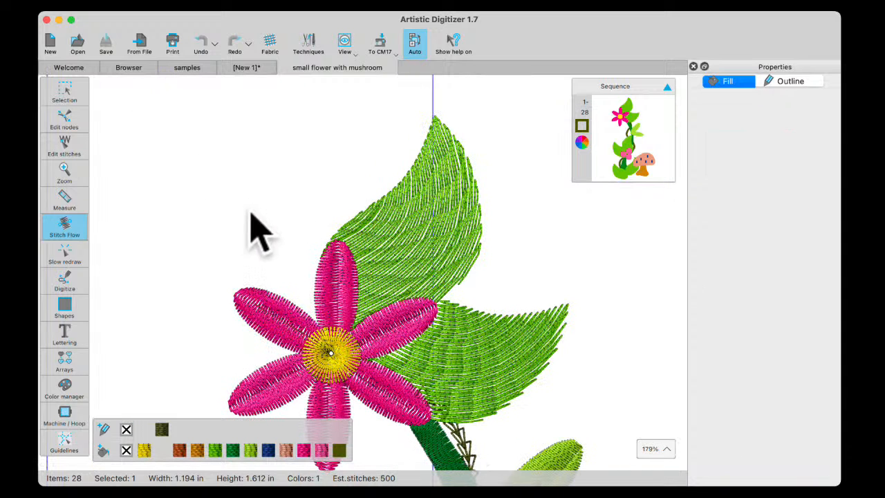
Try adding a point direction outside the flower's yellow center on either side, and undo each one
click(332, 354)
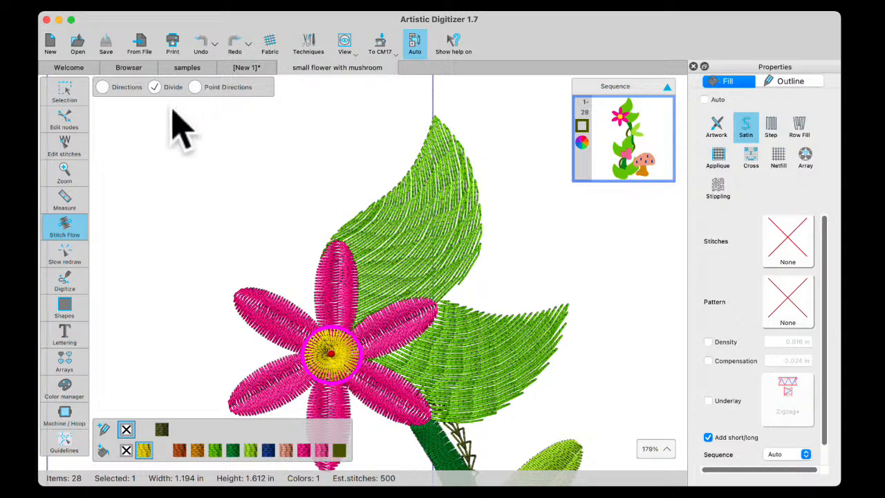
click(194, 86)
click(202, 295)
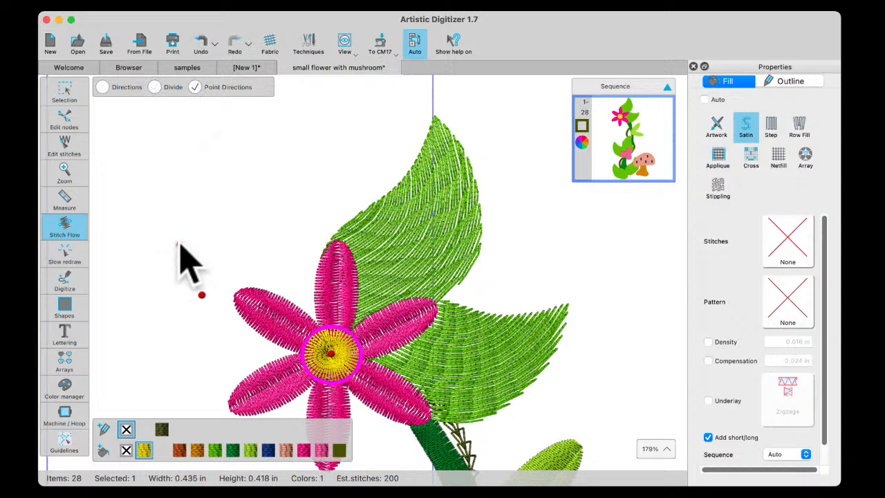
click(200, 43)
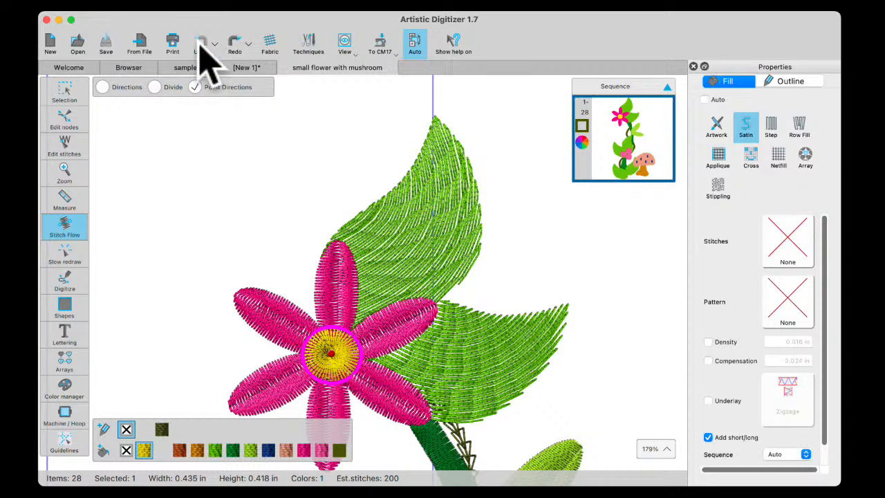
click(585, 280)
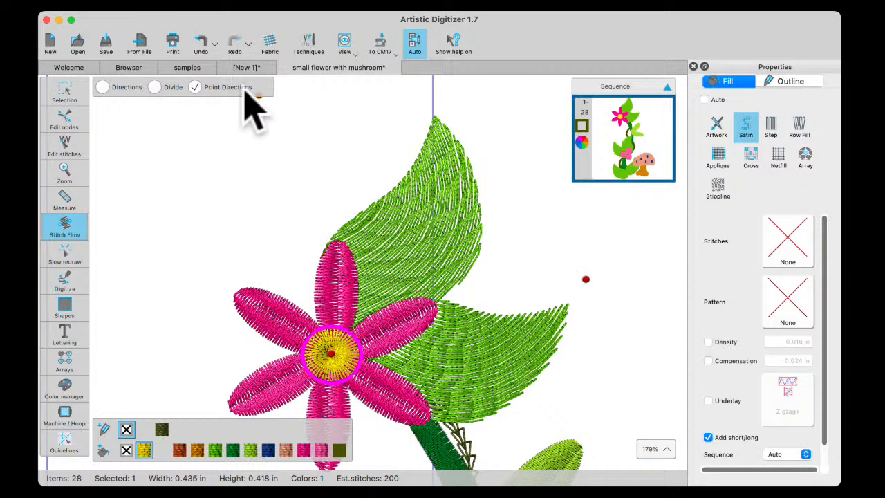
click(67, 90)
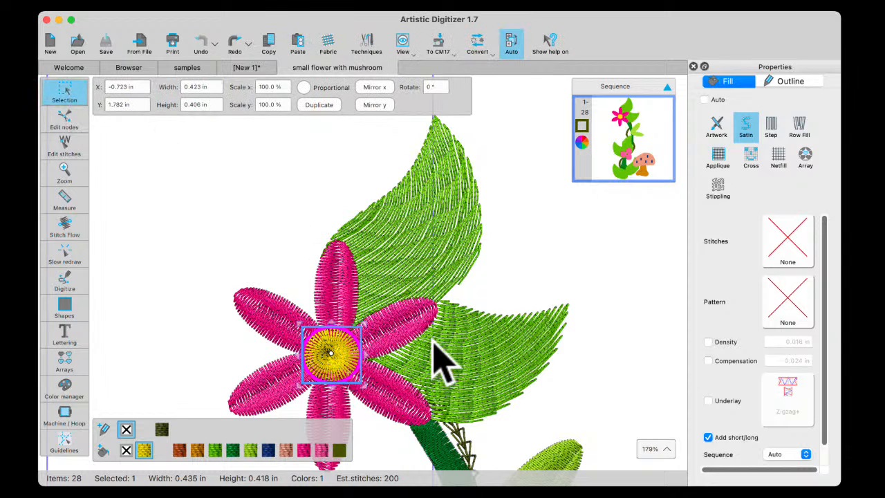
Select the dark green stem and examine its division lines in Stitch Flow
scroll(443, 356, down, 2)
scroll(450, 356, down, 5)
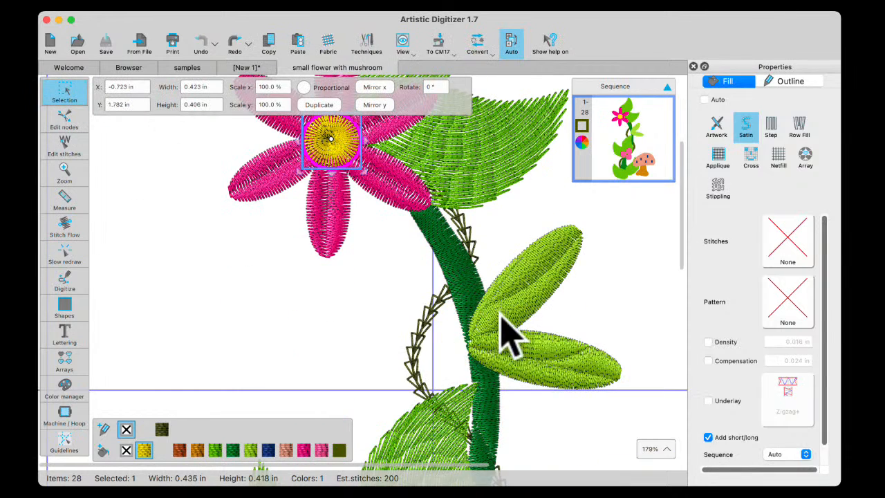
scroll(495, 319, right, 2)
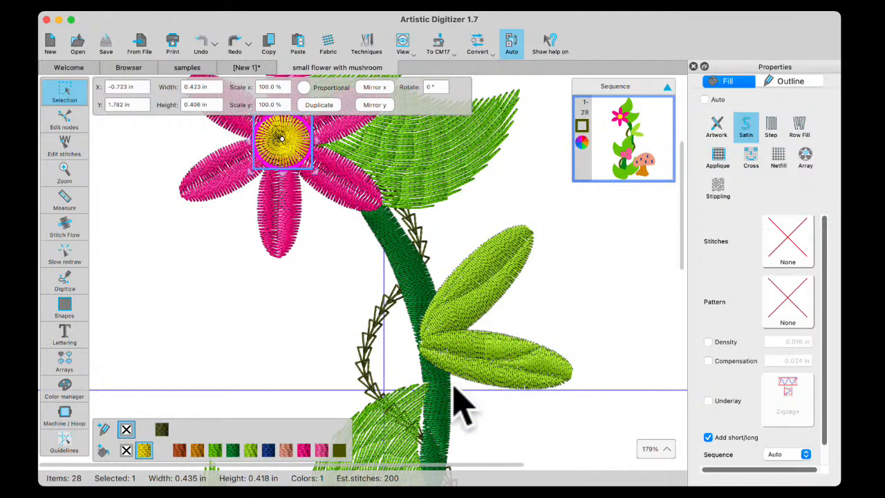
scroll(450, 377, up, 3)
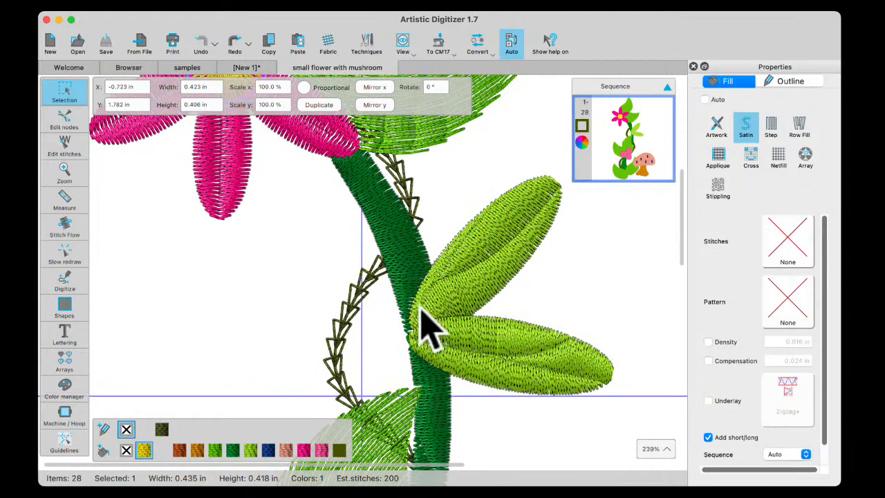
scroll(443, 422, down, 3)
click(434, 406)
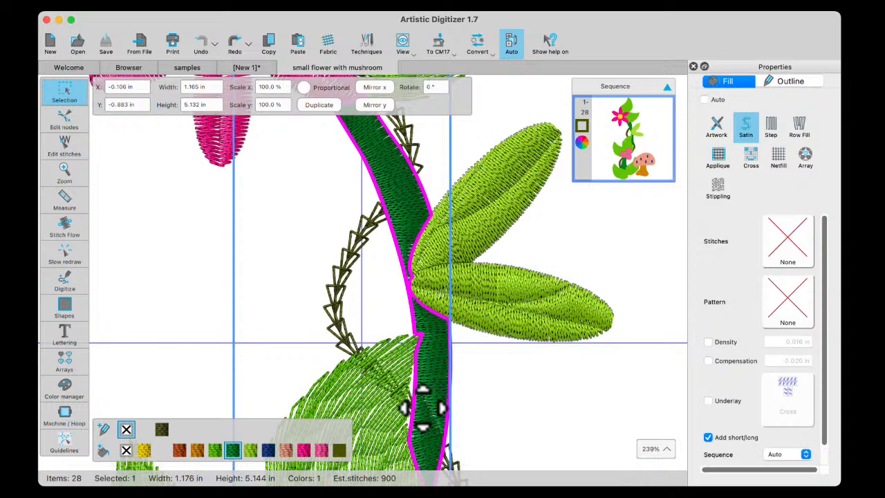
click(65, 227)
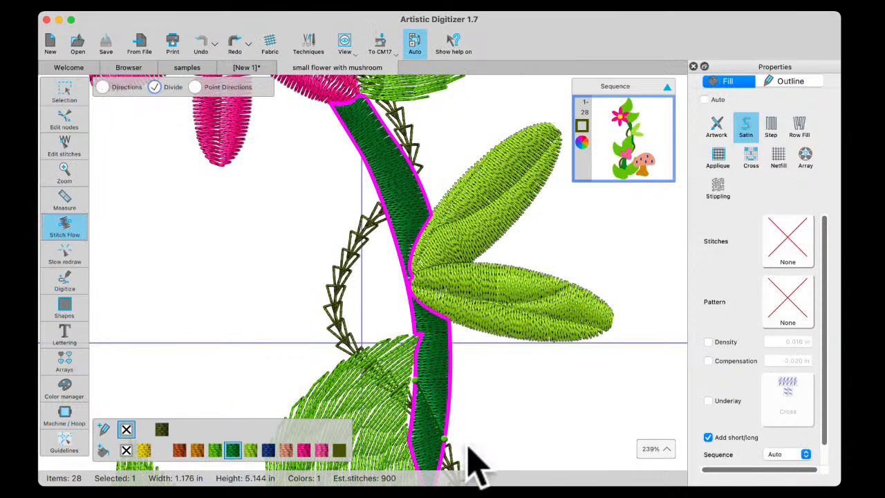
Add two division lines across the dark green stem, one below the flower and one just above the pair of light green leaves
click(448, 400)
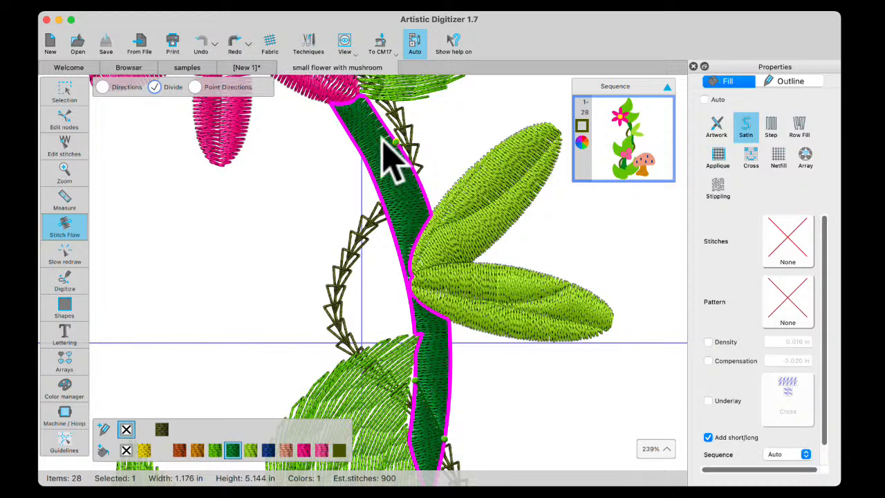
click(375, 193)
drag(352, 140, 411, 197)
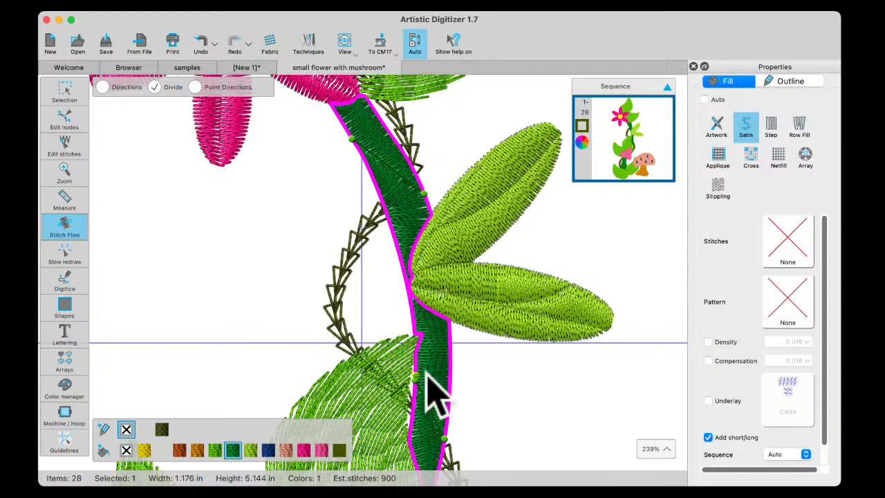
drag(384, 207, 413, 246)
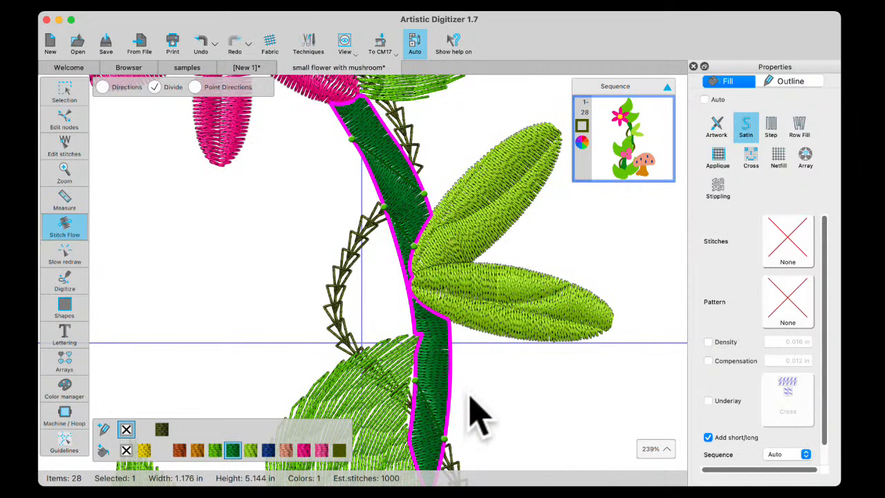
Lower one end of the division line in the stem's wide base, add another division line above it, and deselect the stem
scroll(475, 387, down, 10)
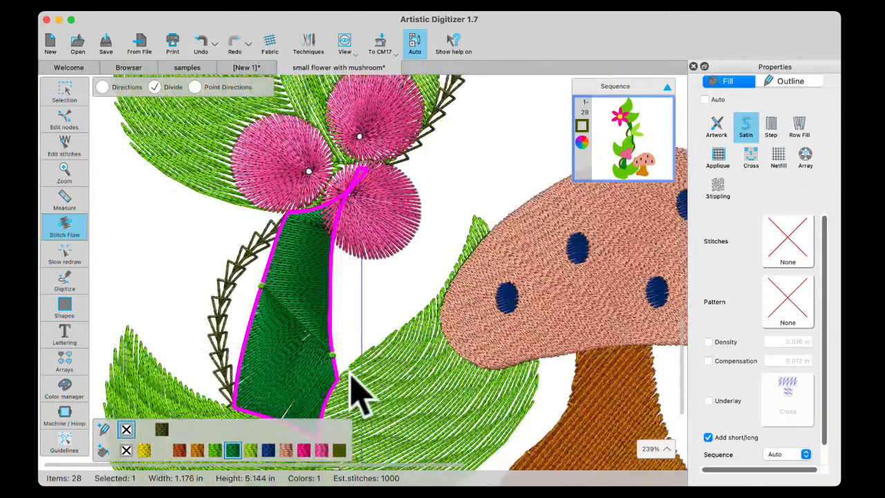
scroll(356, 394, down, 5)
scroll(340, 162, up, 3)
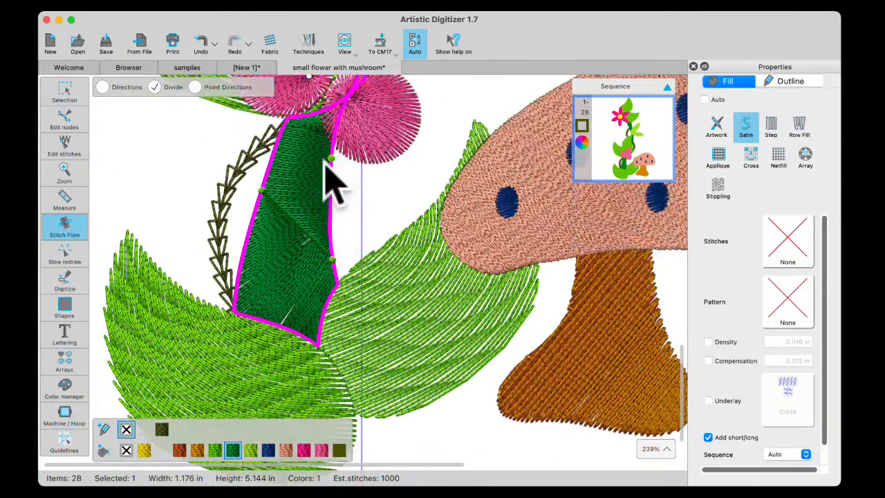
drag(333, 260, 325, 301)
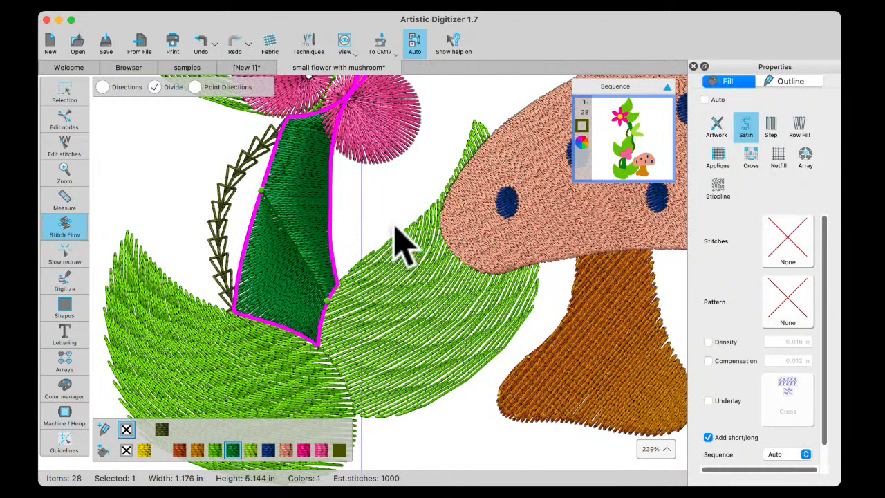
drag(288, 121, 330, 207)
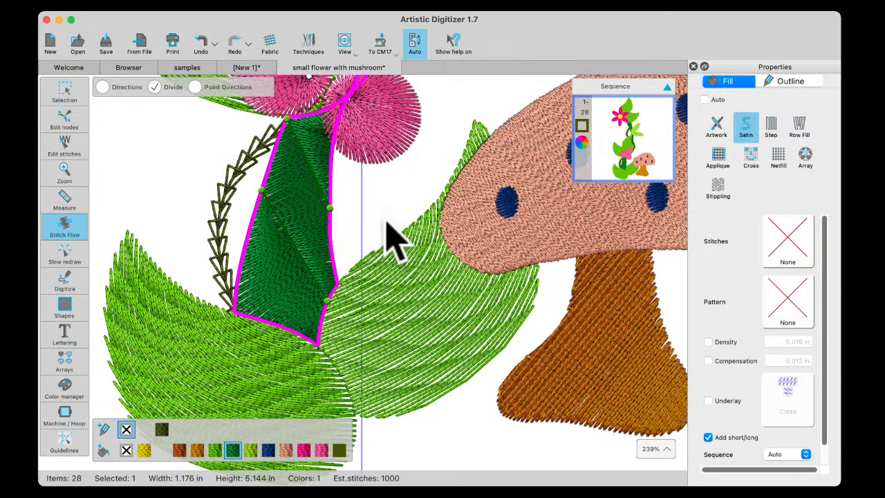
click(69, 90)
click(147, 164)
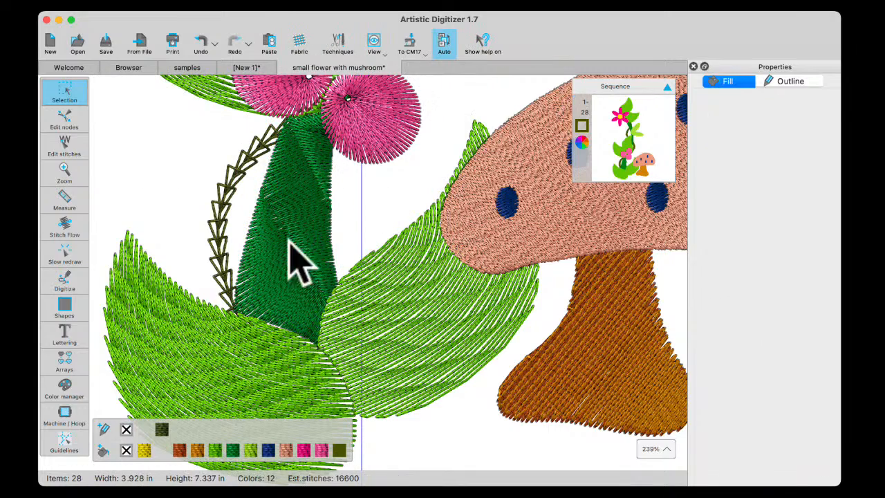
Draw an open S-shaped outline about 0.5 in wide and 1.3 in high above the mushroom cap
scroll(322, 231, down, 5)
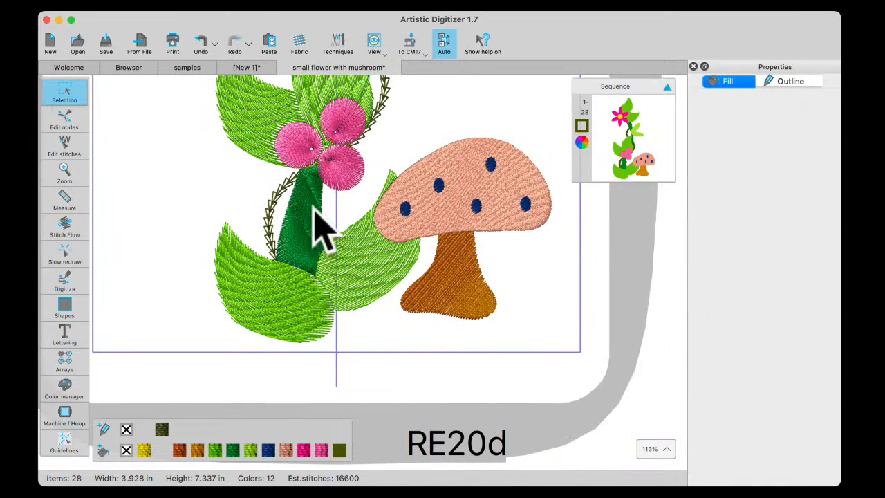
scroll(321, 221, up, 3)
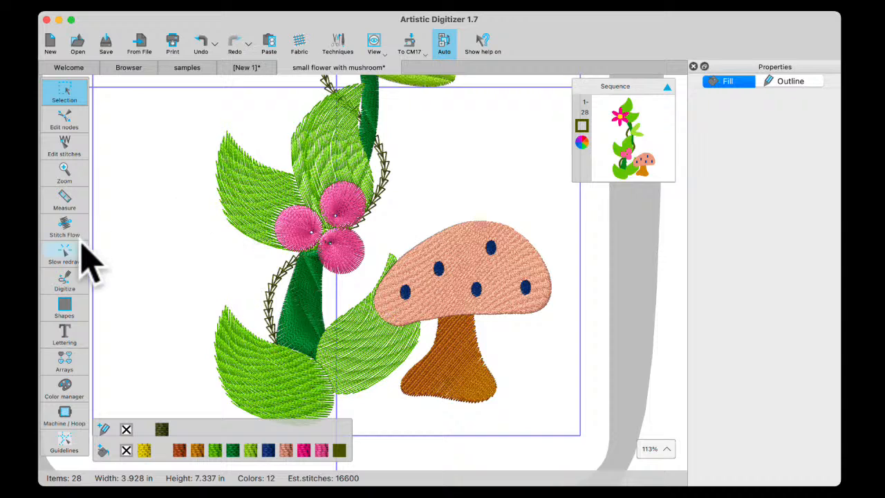
click(65, 279)
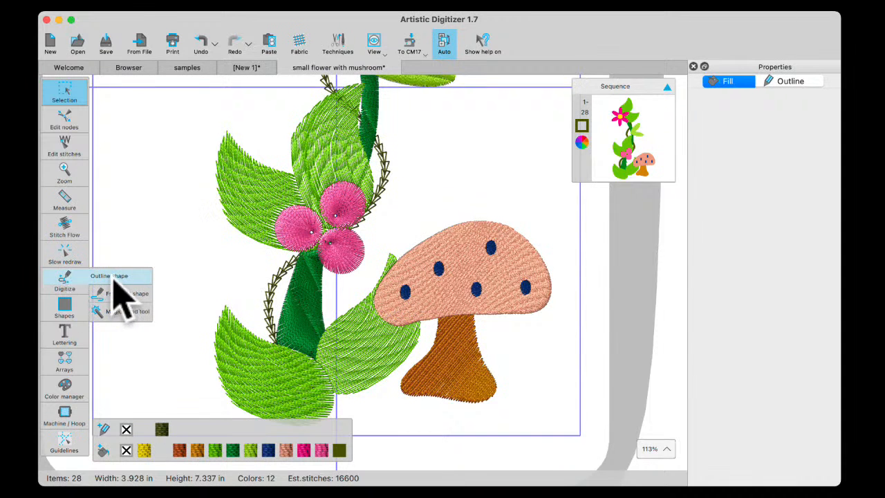
click(113, 280)
click(470, 104)
click(492, 147)
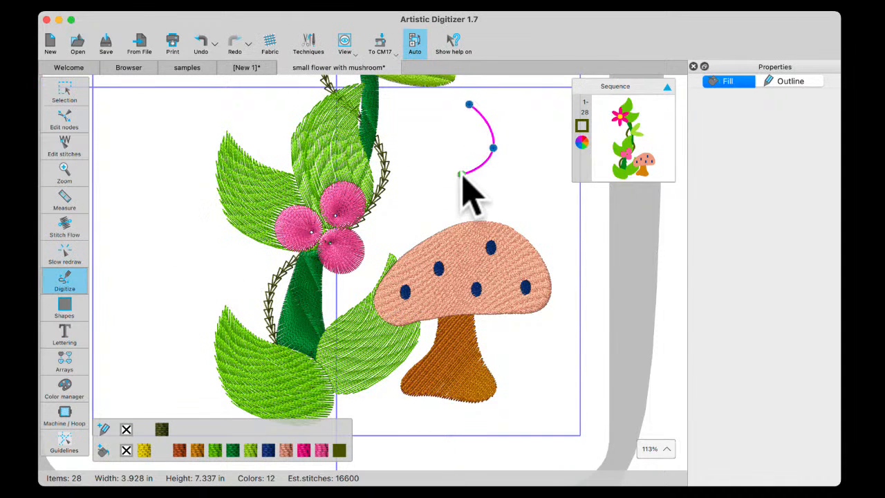
click(450, 188)
right_click(472, 220)
click(492, 246)
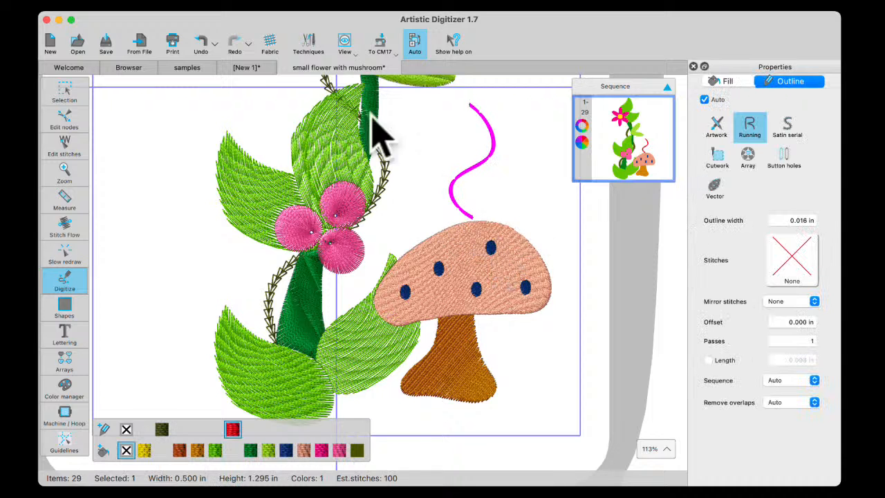
Try the Chain stitch on the S-shaped outline above the mushroom, and delete the outline
scroll(378, 135, up, 3)
click(67, 91)
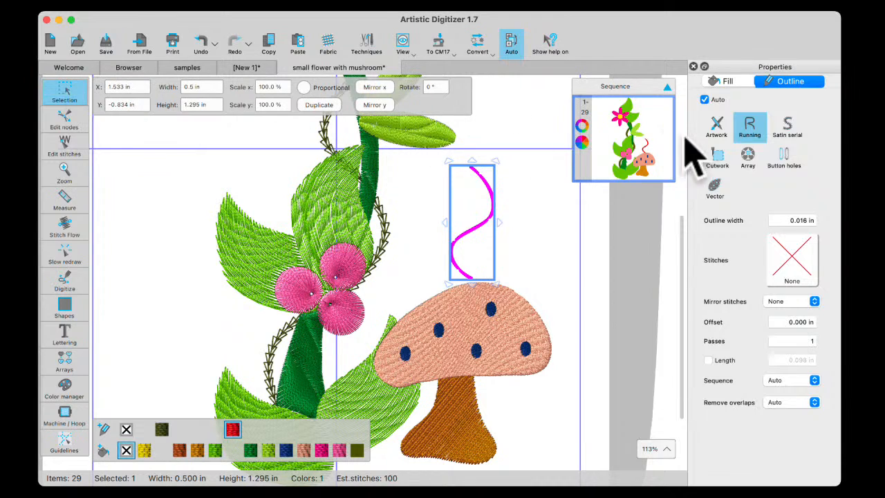
click(789, 270)
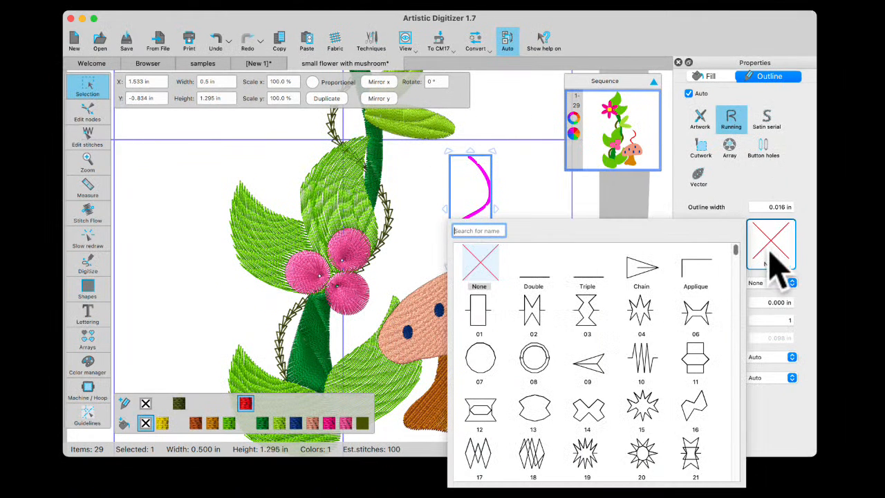
click(637, 267)
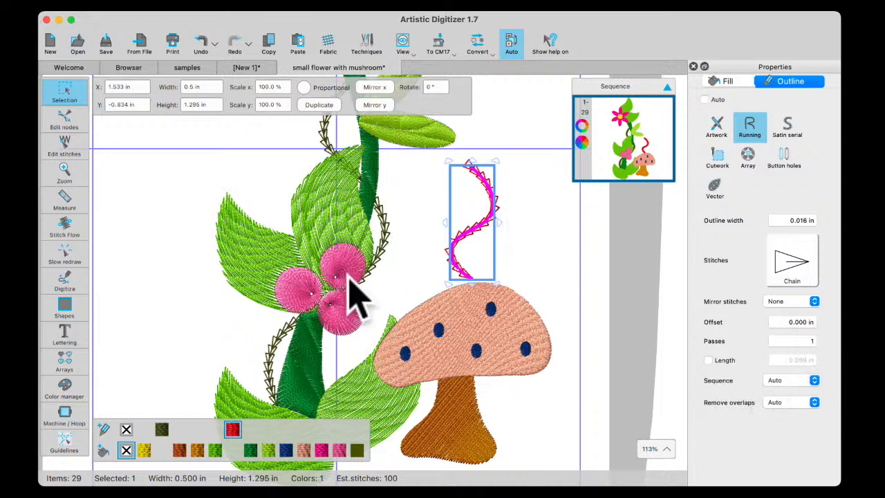
key(Delete)
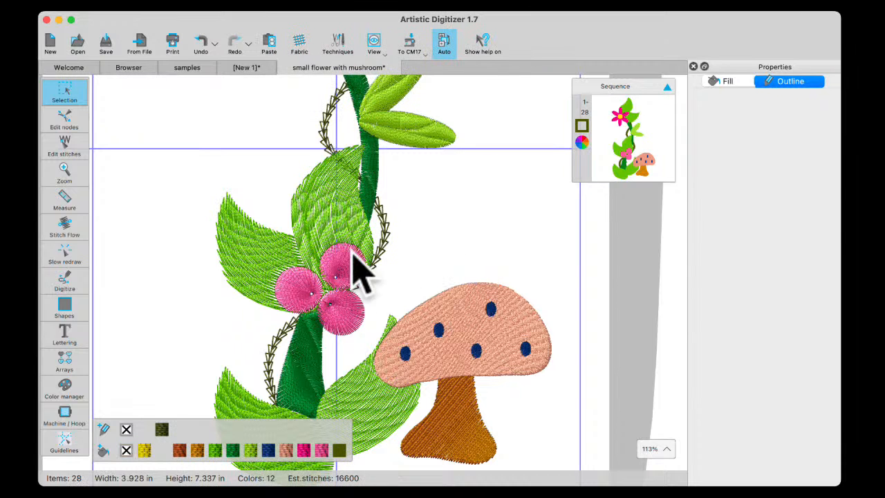
scroll(458, 247, up, 5)
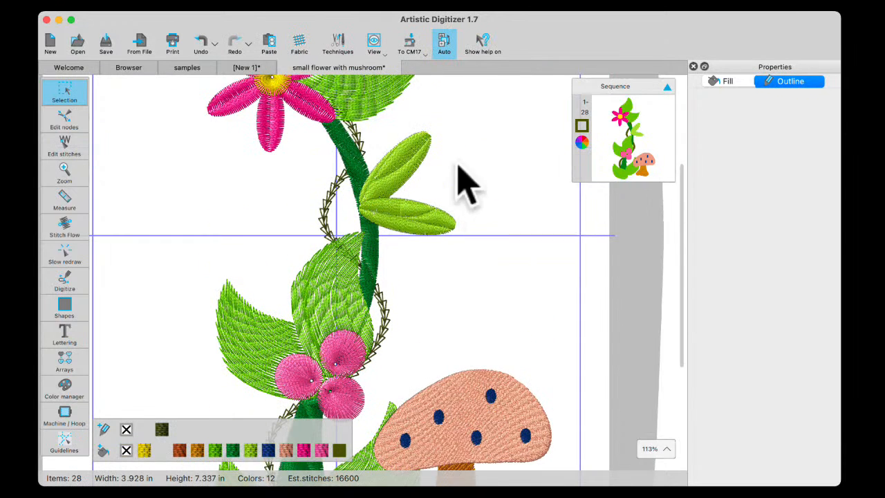
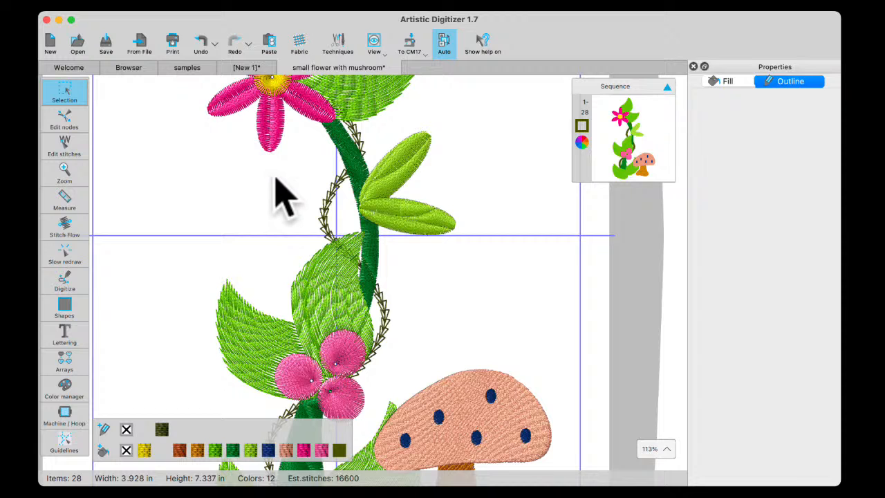
scroll(284, 193, right, 1)
scroll(290, 186, left, 6)
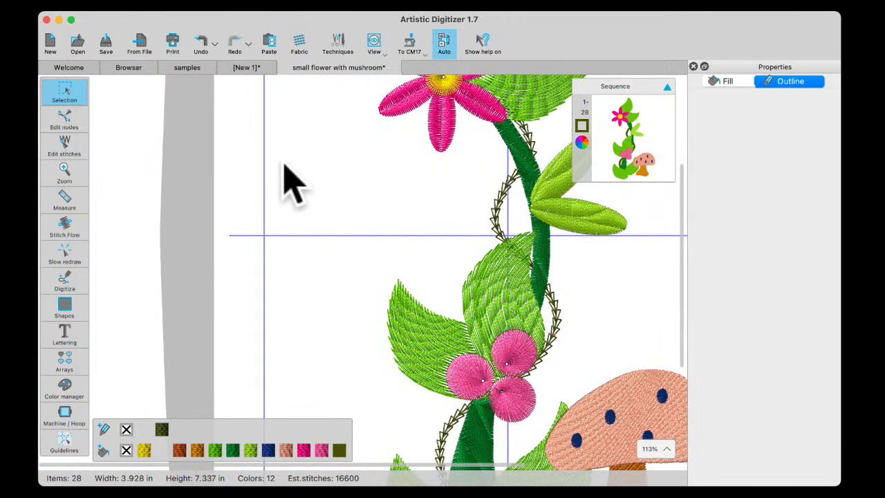
scroll(287, 166, left, 8)
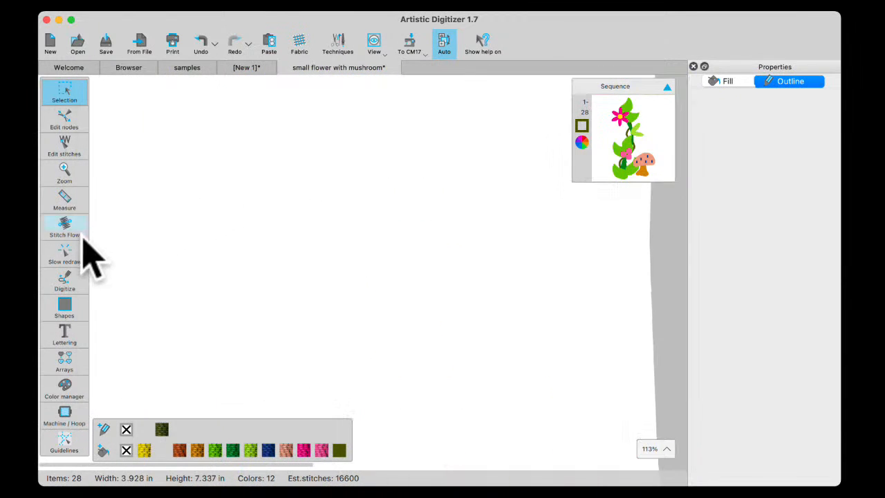
click(65, 282)
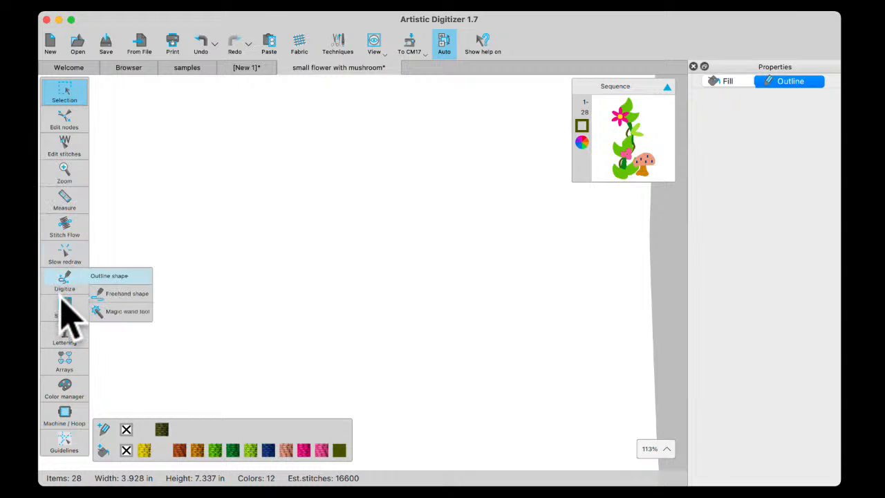
click(104, 276)
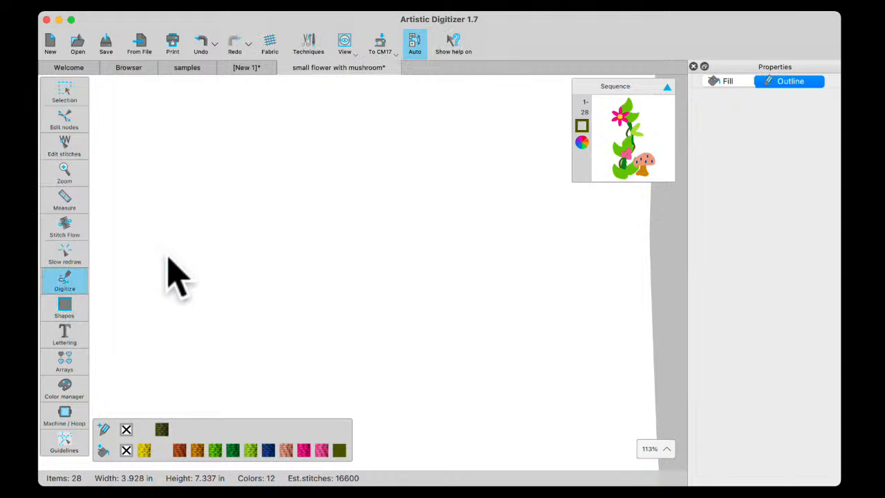
click(315, 156)
click(315, 205)
key(Escape)
Draw an upright ellipse about 0.3 in wide and 1 in high in the empty area beside the hoop, without an outline colour
mouse_move(72, 310)
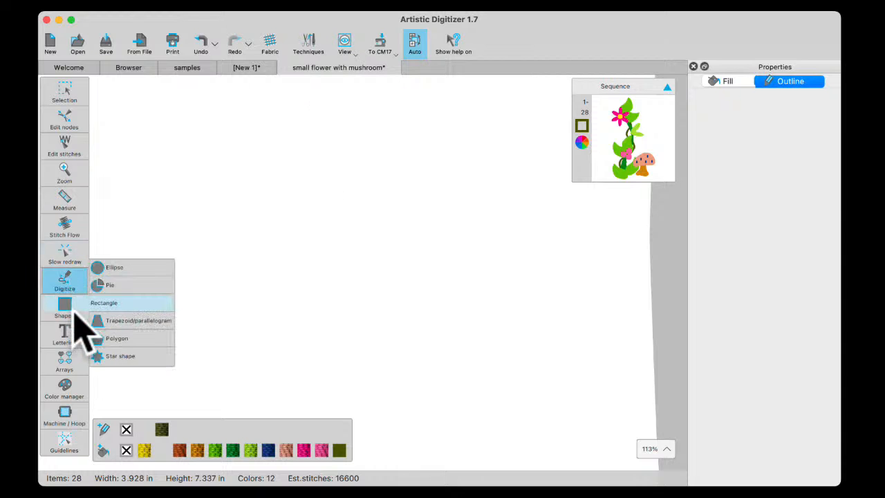
click(118, 267)
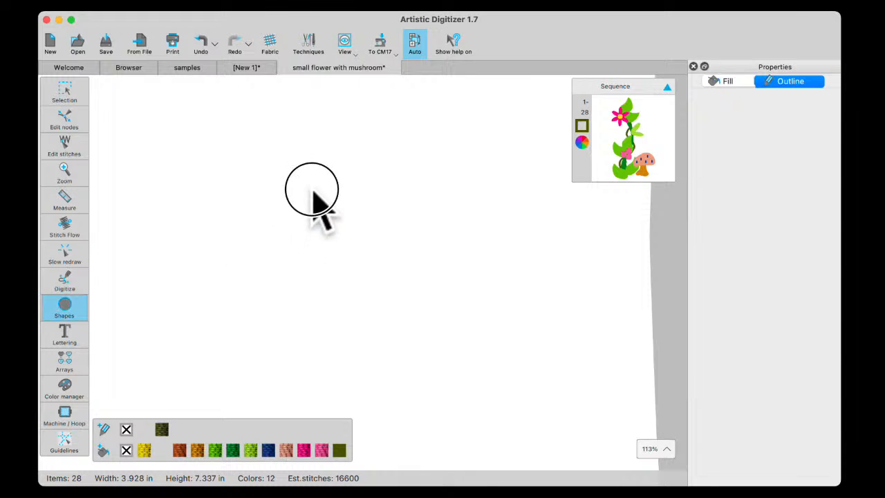
drag(316, 185, 340, 274)
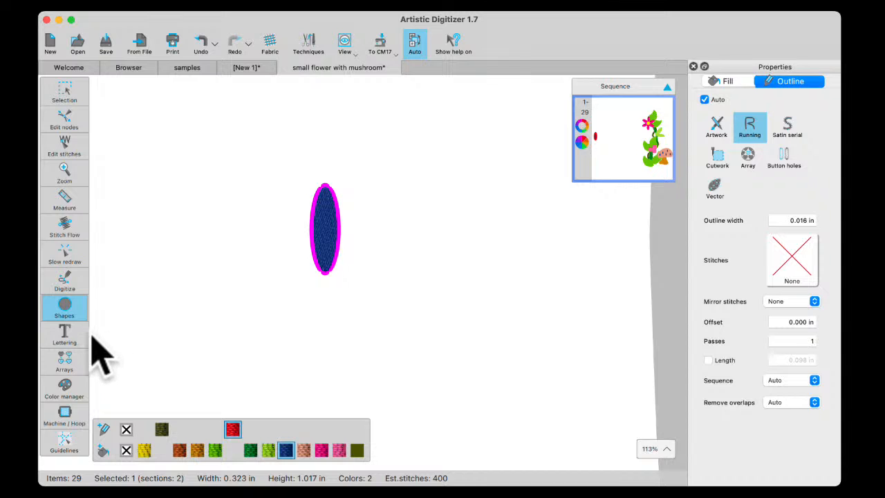
click(126, 429)
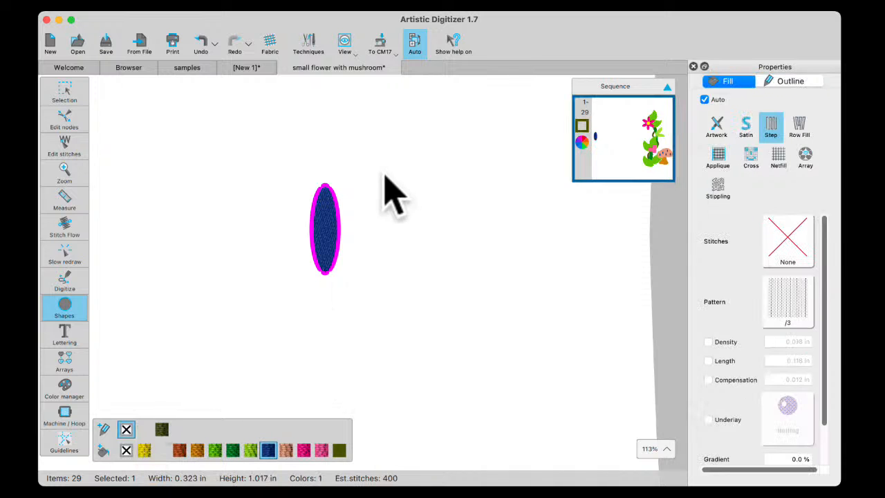
Change the narrow ellipse's fill type to Satin
click(64, 90)
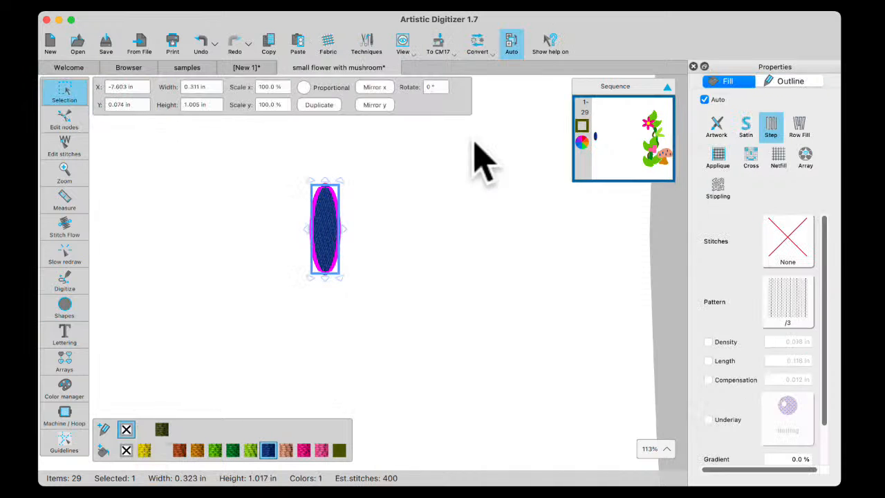
click(746, 124)
scroll(380, 227, up, 3)
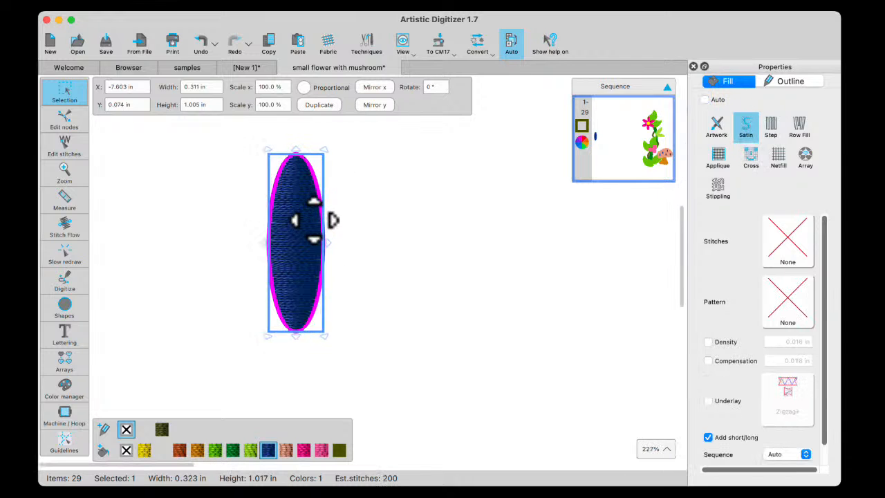
scroll(332, 220, up, 1)
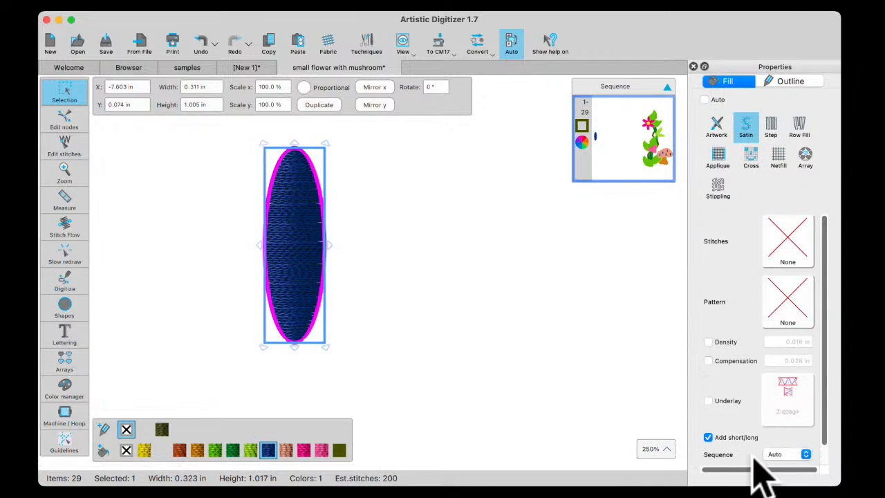
Show the thread colours and recolour the ellipse's fill with JANOME 203 Orange
right_click(625, 38)
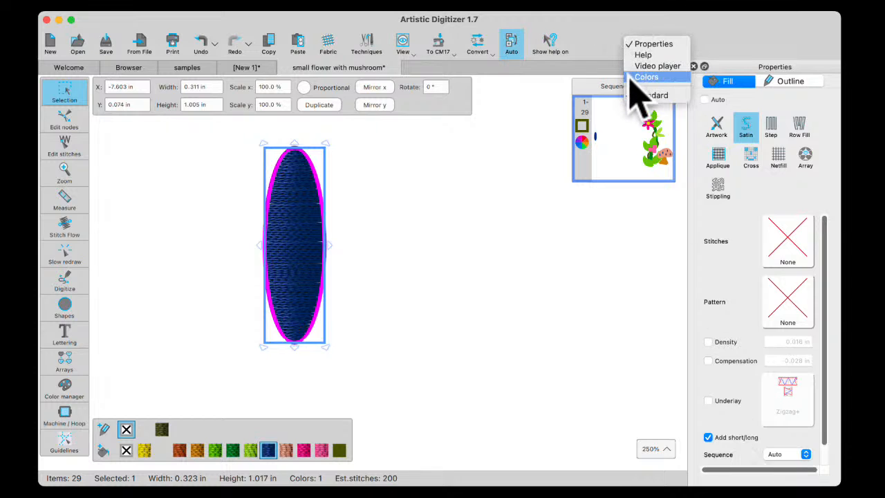
click(639, 77)
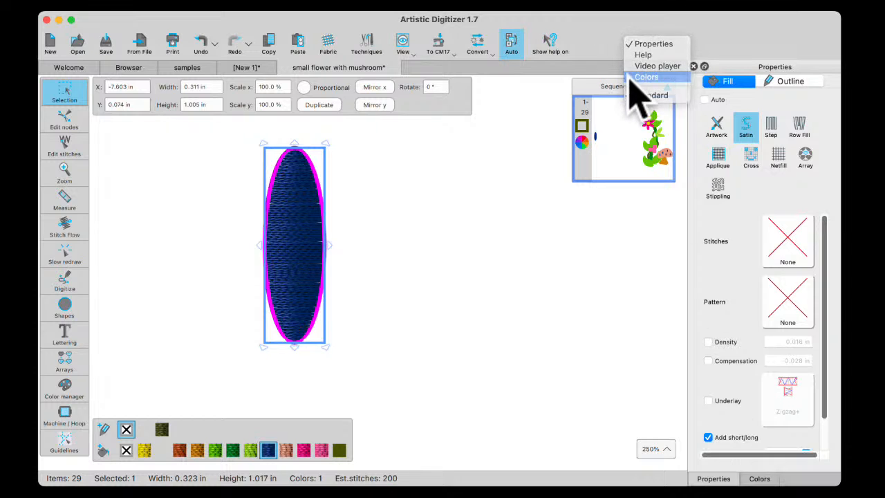
click(762, 481)
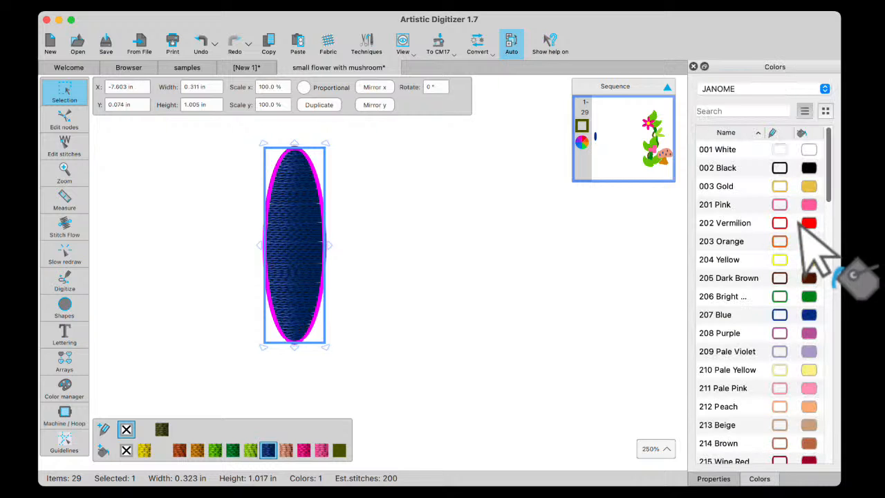
drag(809, 242, 296, 253)
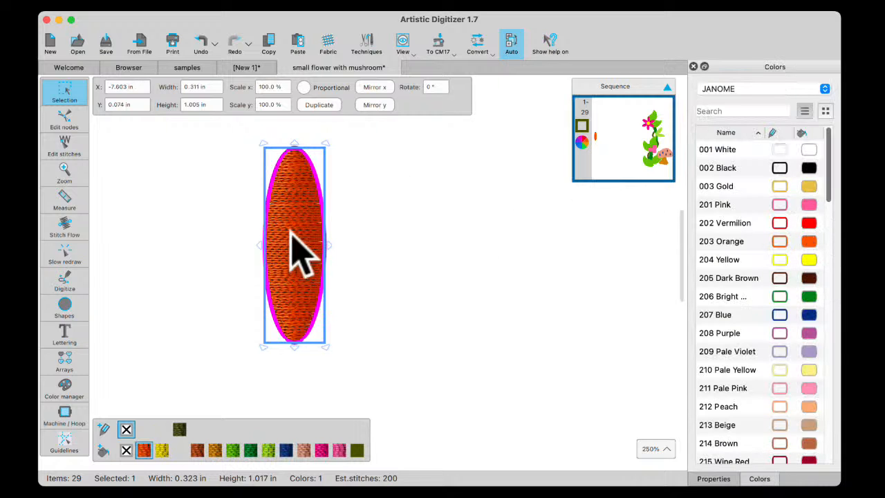
scroll(290, 256, up, 4)
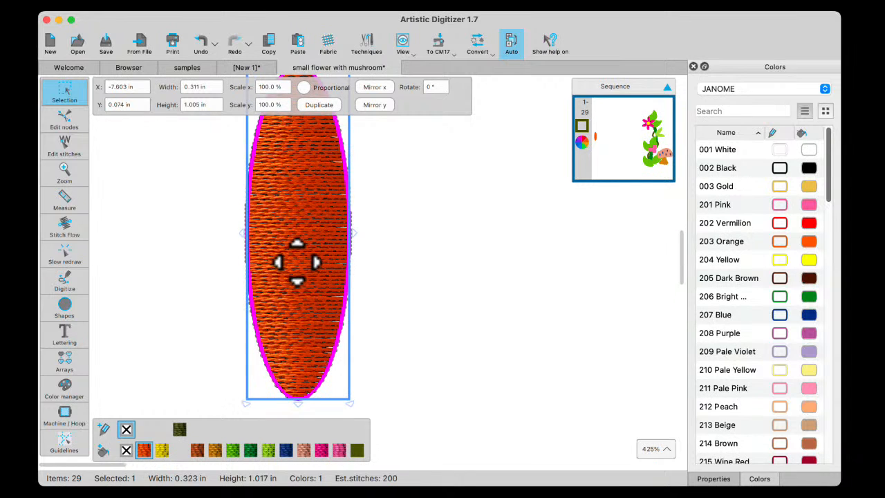
scroll(296, 261, down, 2)
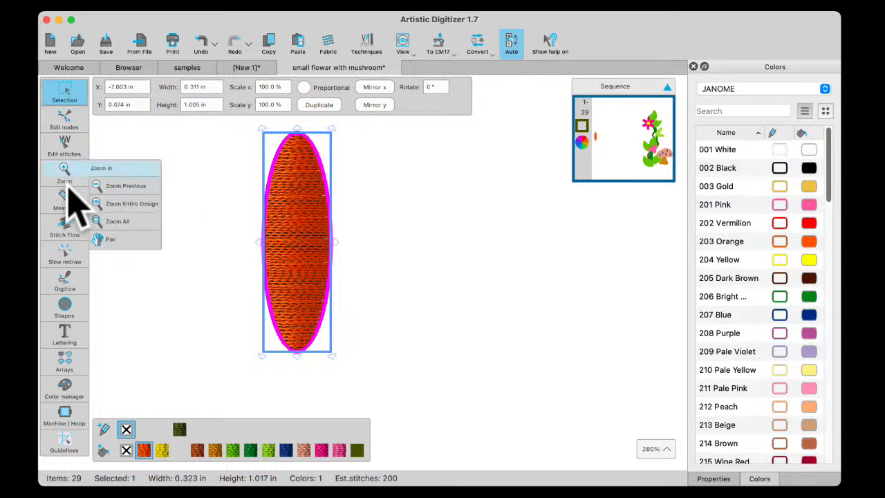
Try a direction line running lengthwise through the orange ellipse from tip to tip, and undo it
click(62, 222)
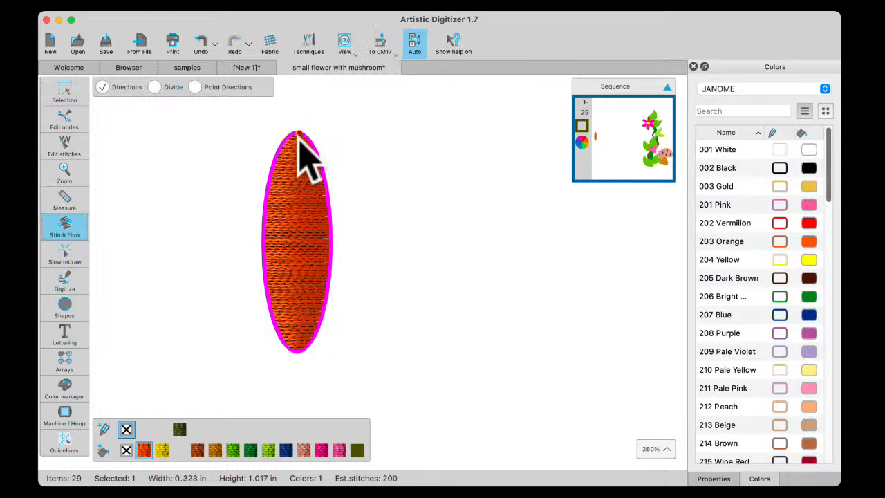
drag(299, 136, 293, 350)
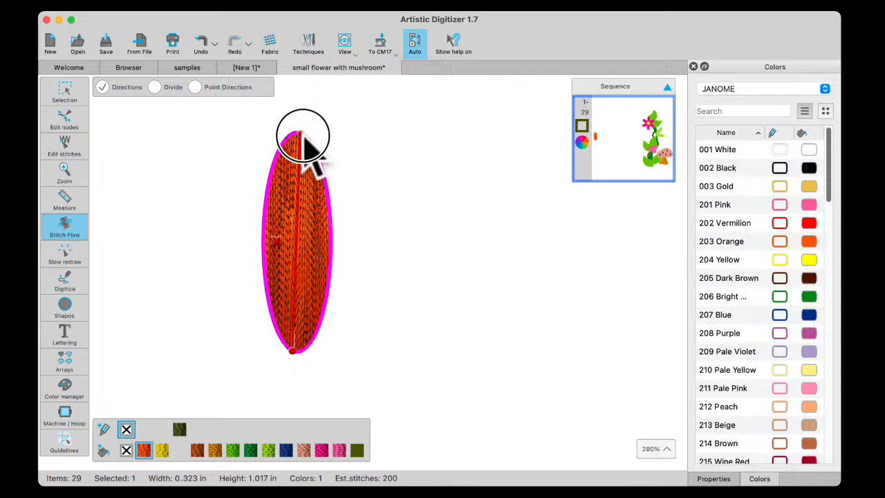
click(65, 93)
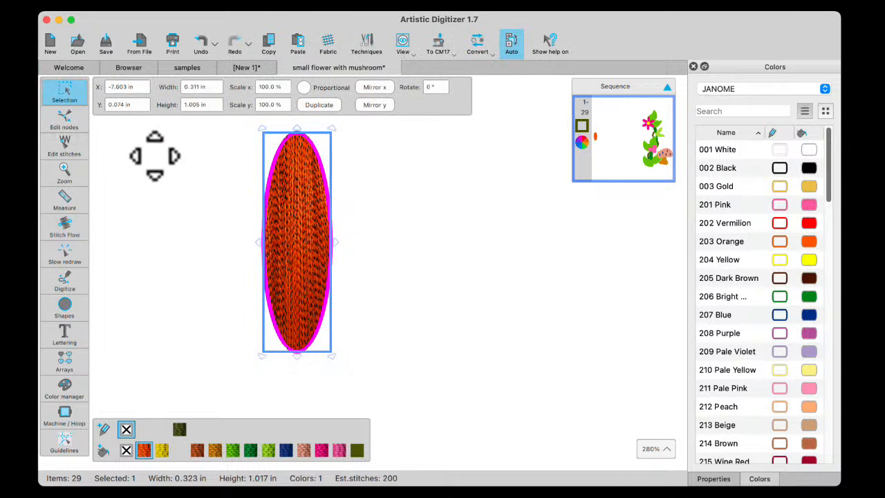
click(200, 44)
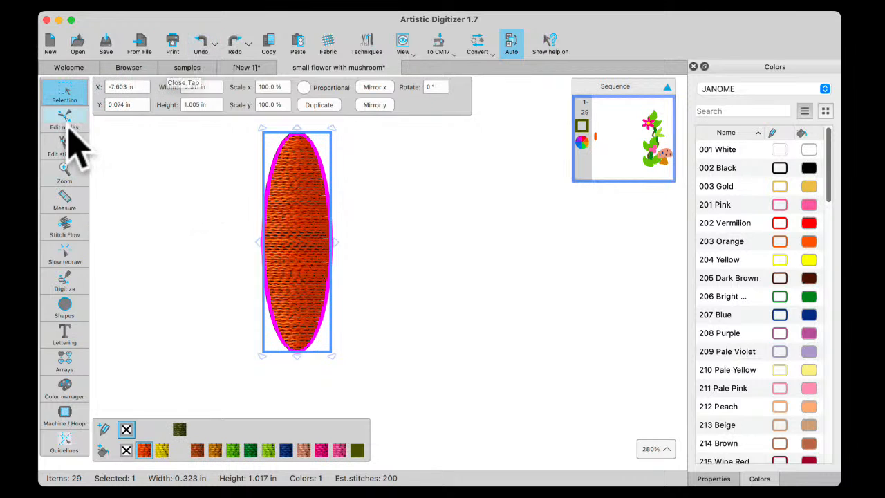
Add a division line lengthwise through the middle of the orange ellipse, from its upper tip to its lower tip
click(65, 229)
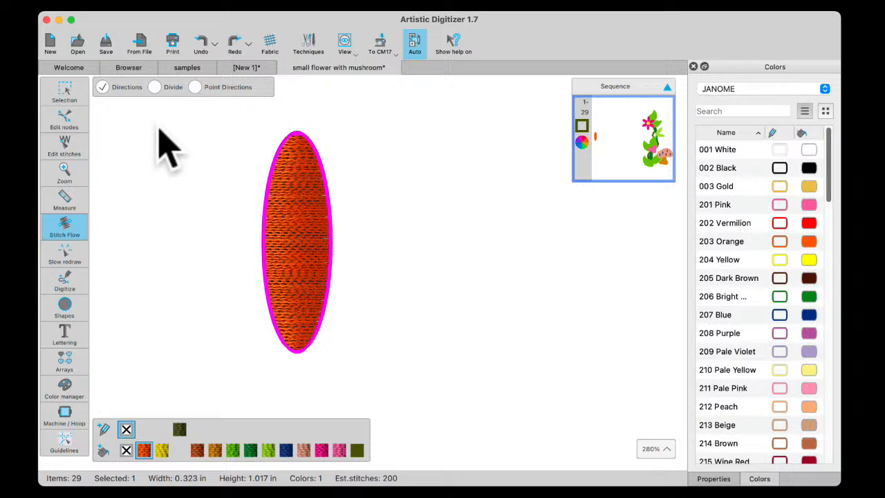
click(163, 90)
drag(299, 132, 294, 351)
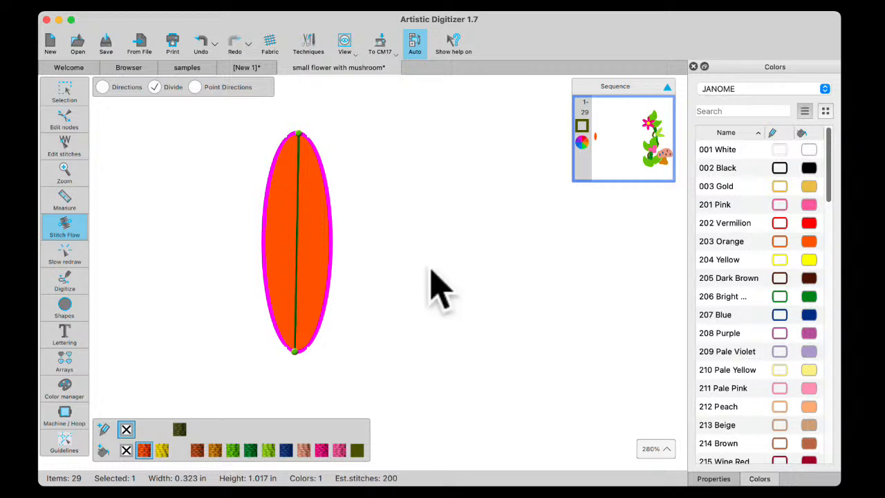
click(61, 97)
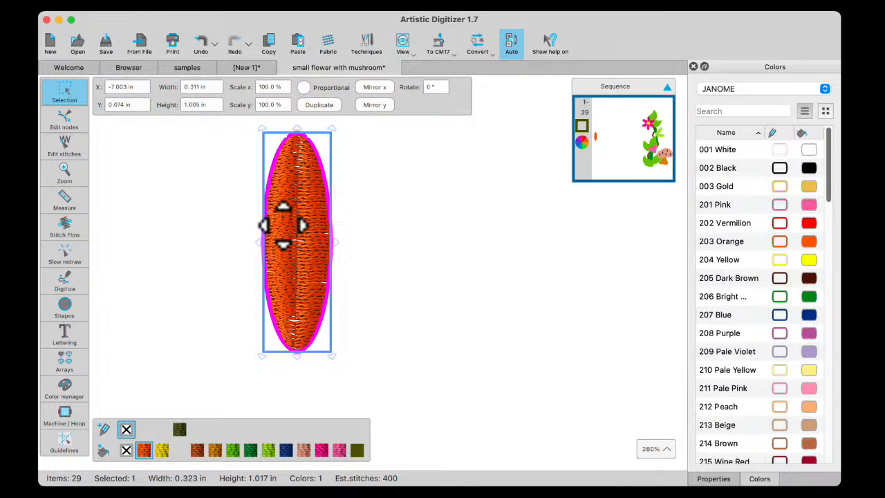
Set the orange ellipse's satin fill density to 0.02 in and deselect the ellipse
click(713, 479)
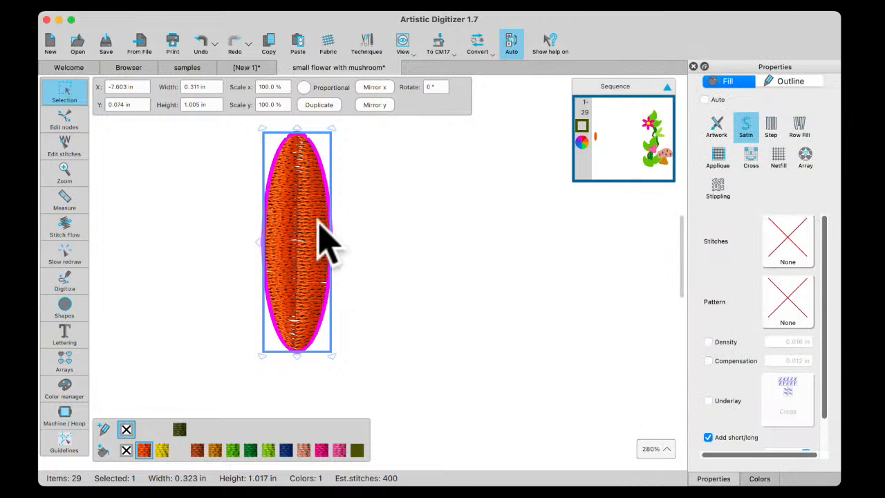
click(709, 342)
click(779, 343)
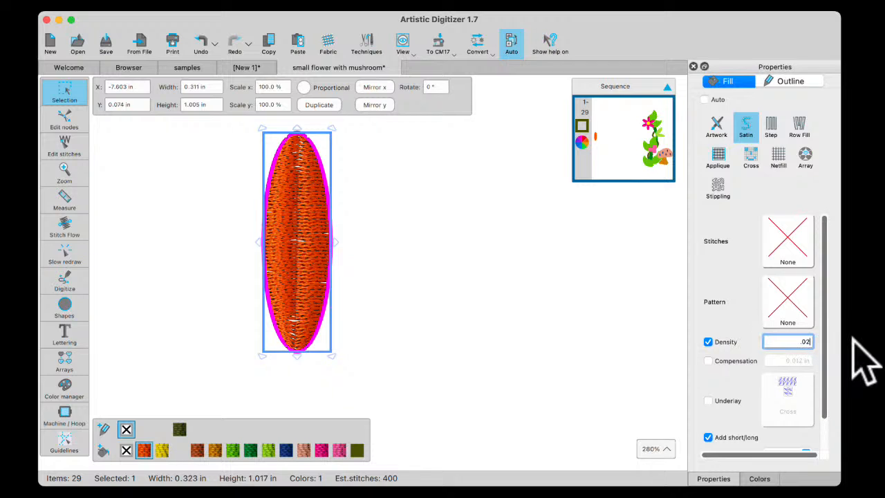
key(Return)
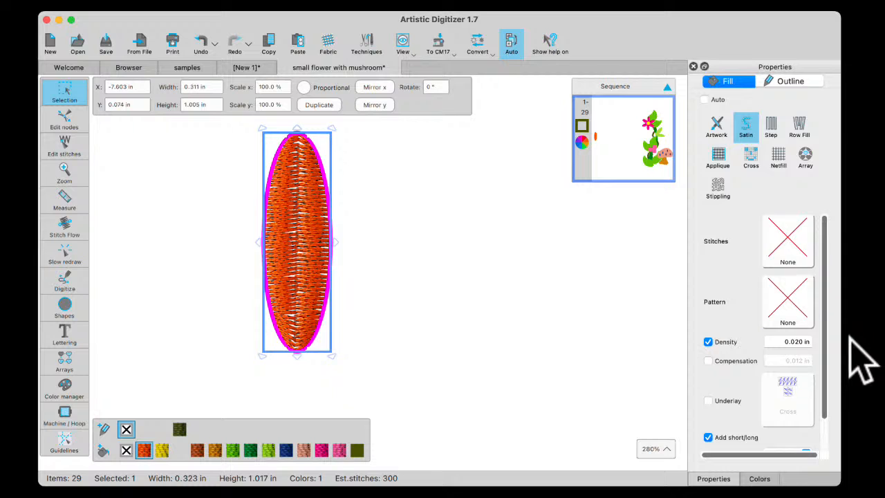
click(393, 235)
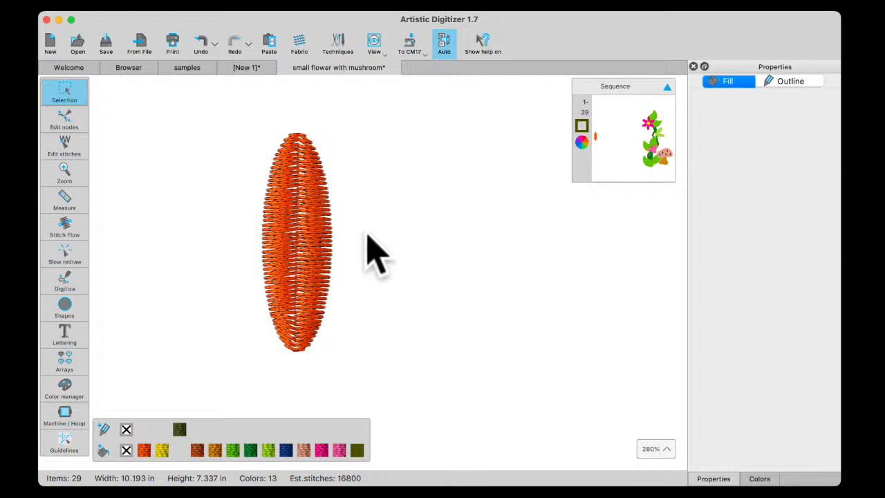
Move the orange ellipse into the hoop, into the empty space beside the stem between the pink flower and the green leaves
scroll(298, 271, down, 5)
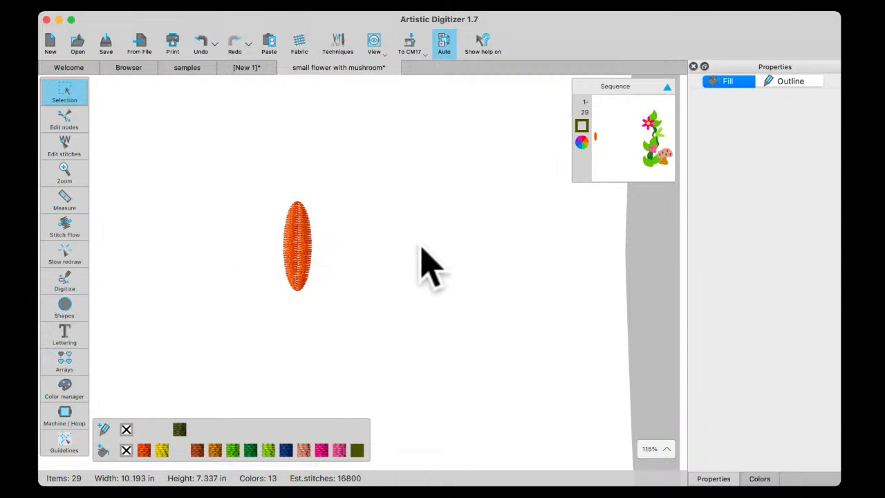
scroll(423, 249, left, 5)
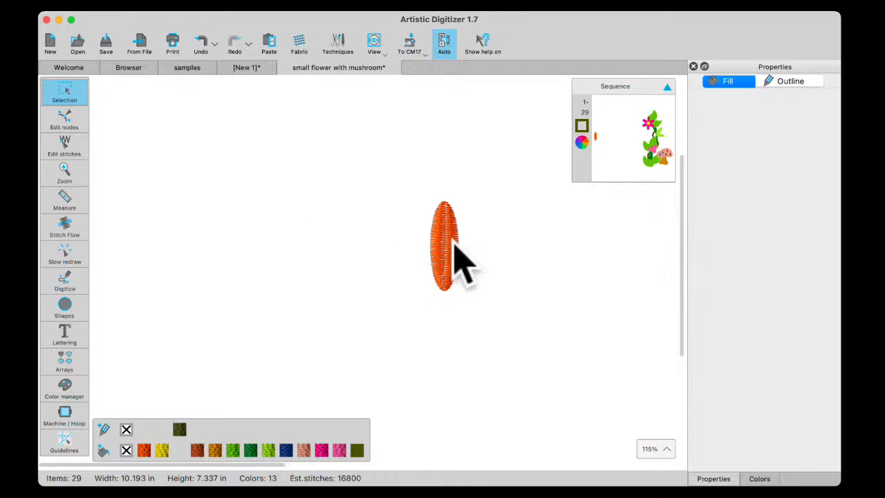
click(449, 256)
scroll(450, 246, up, 1)
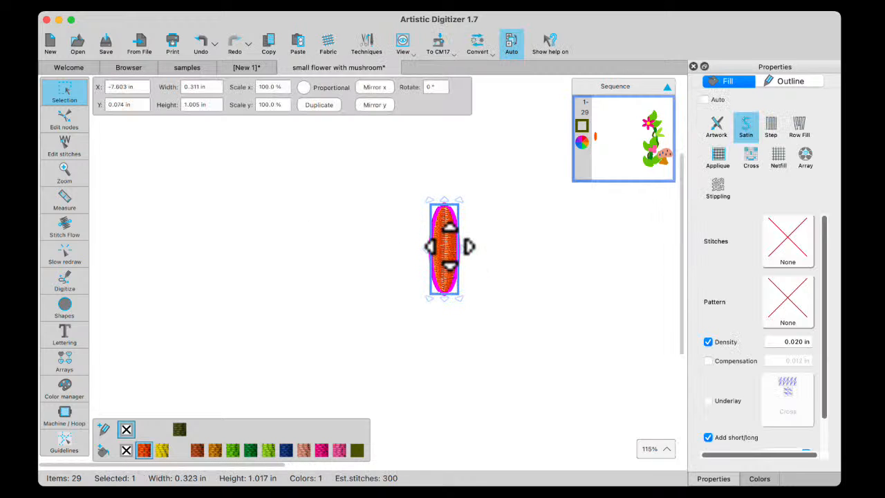
drag(449, 246, 654, 273)
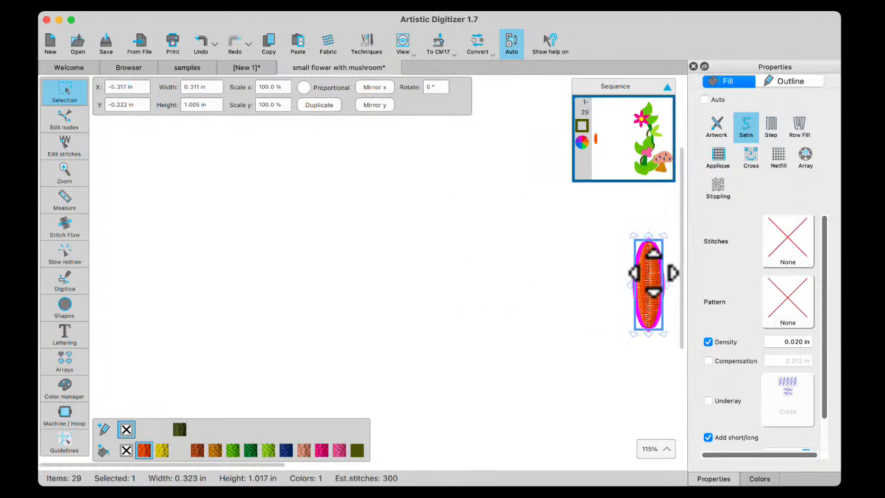
scroll(657, 273, right, 10)
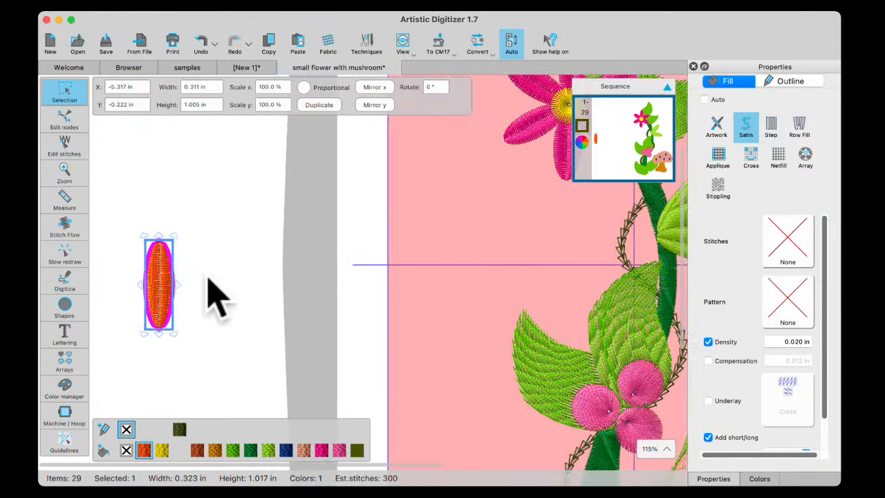
drag(158, 283, 467, 218)
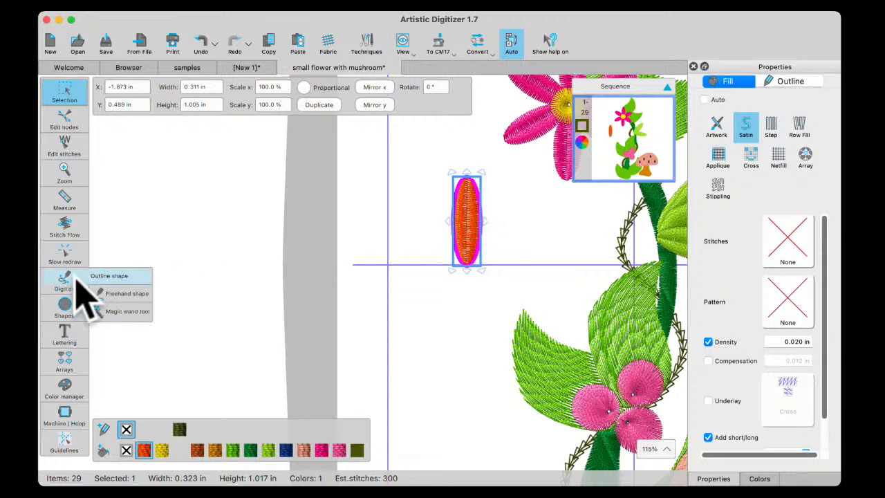
Start a circular array of the orange ellipse and set its step count to 5
mouse_move(52, 344)
mouse_move(65, 360)
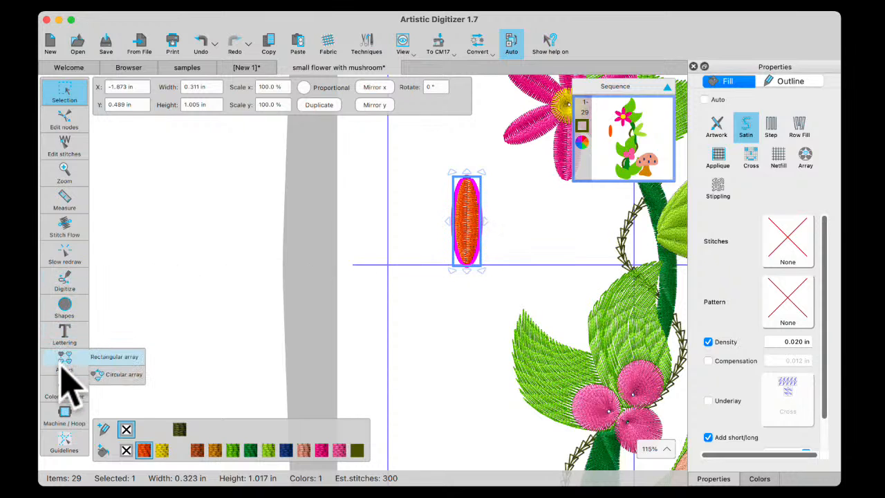
click(114, 377)
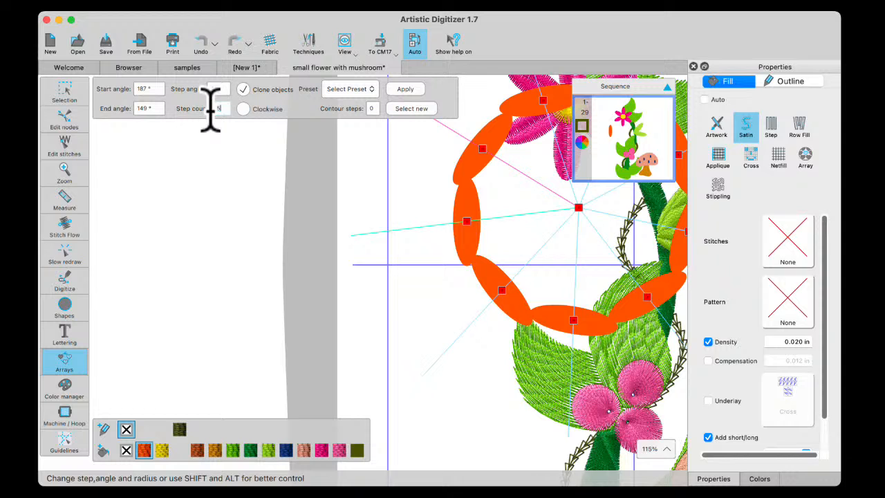
key(Return)
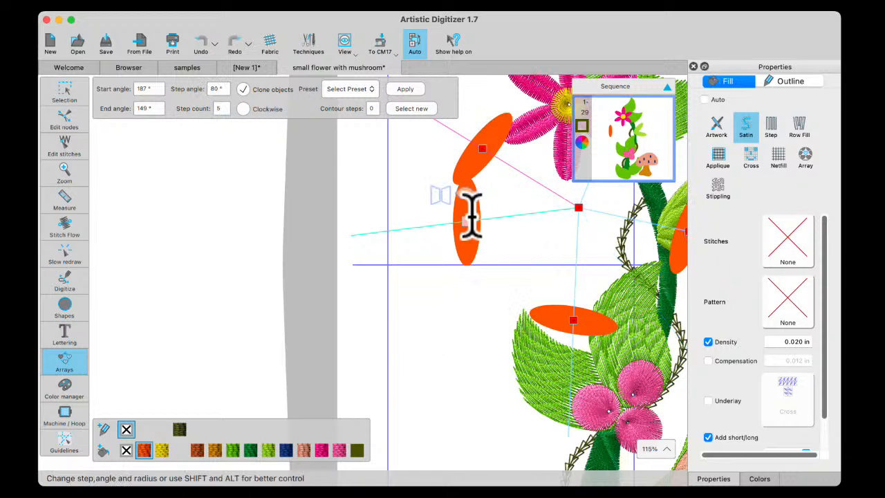
Adjust the array's radius and angles so the five petals radiate from a tight centre with a 75° step angle, and apply it
drag(465, 221, 454, 286)
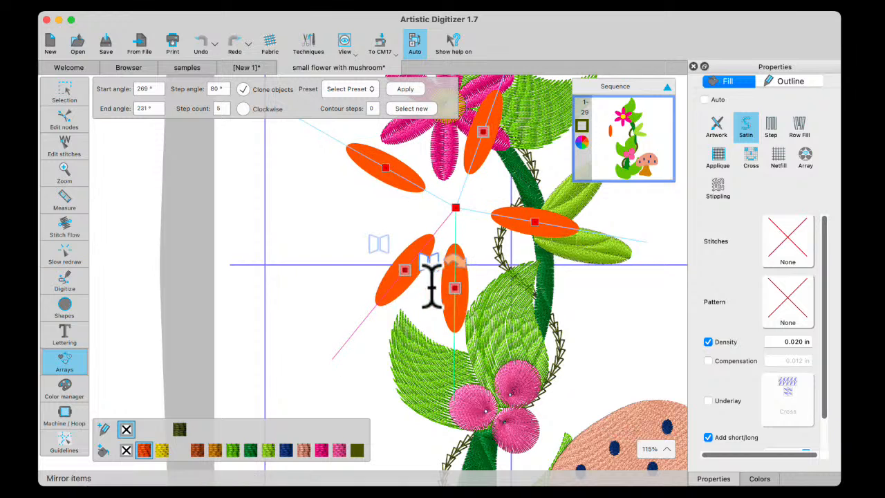
drag(404, 266, 411, 234)
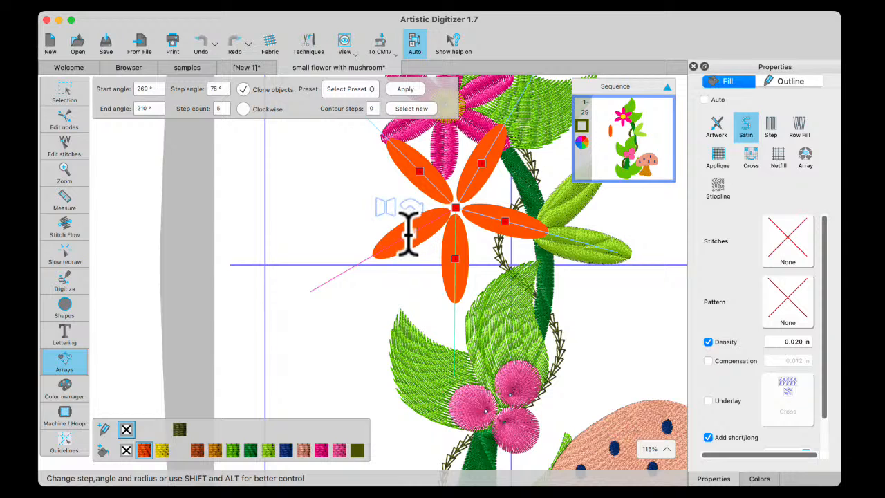
click(406, 96)
click(67, 90)
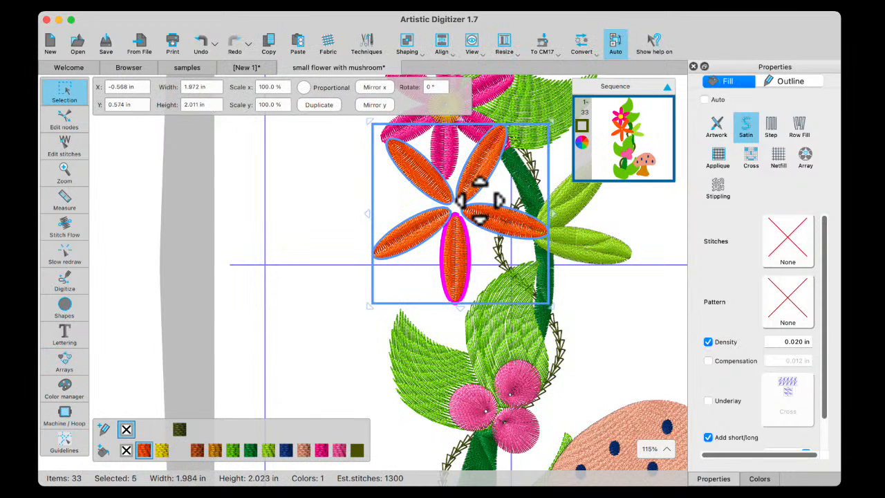
Move the five-petal orange flower out of the hoop into the empty space beside it, and deselect it
drag(480, 201, 25, 192)
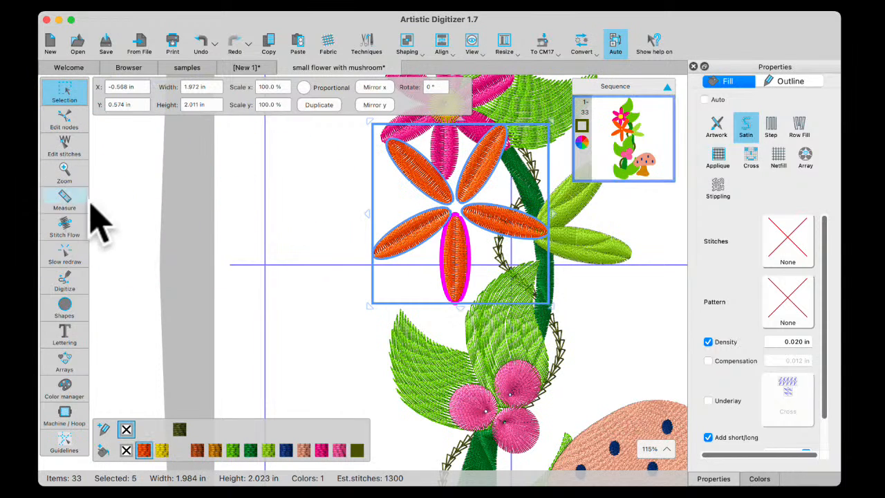
drag(482, 196, 170, 192)
scroll(171, 192, right, 1)
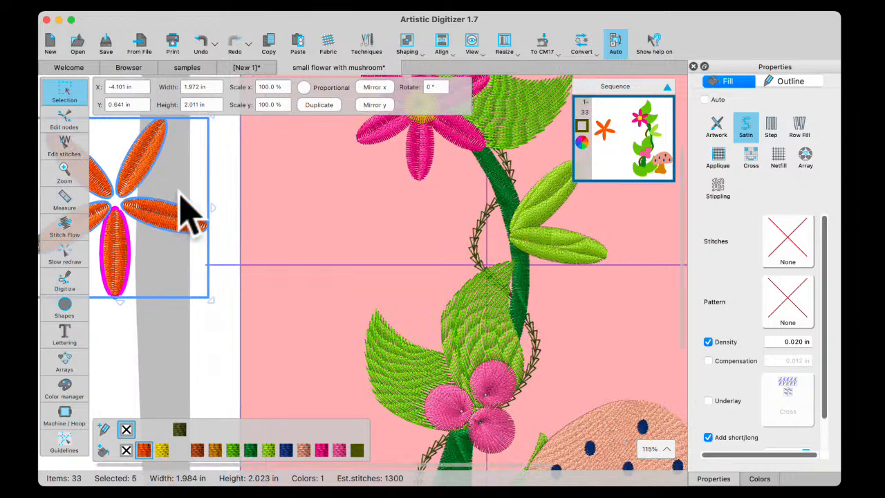
scroll(198, 197, left, 3)
drag(242, 190, 161, 181)
click(157, 330)
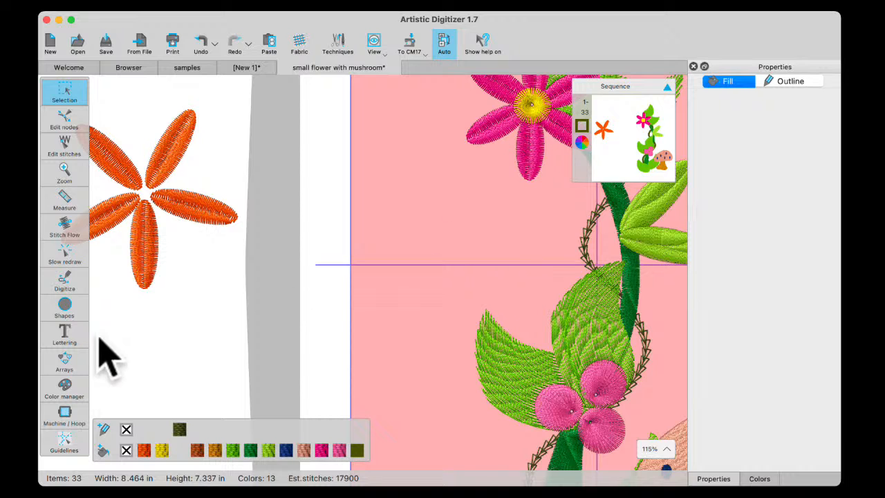
Draw a circle about 0.48 by 0.5 in beside the orange flower's lower petal and give it a Satin serial outline
click(65, 308)
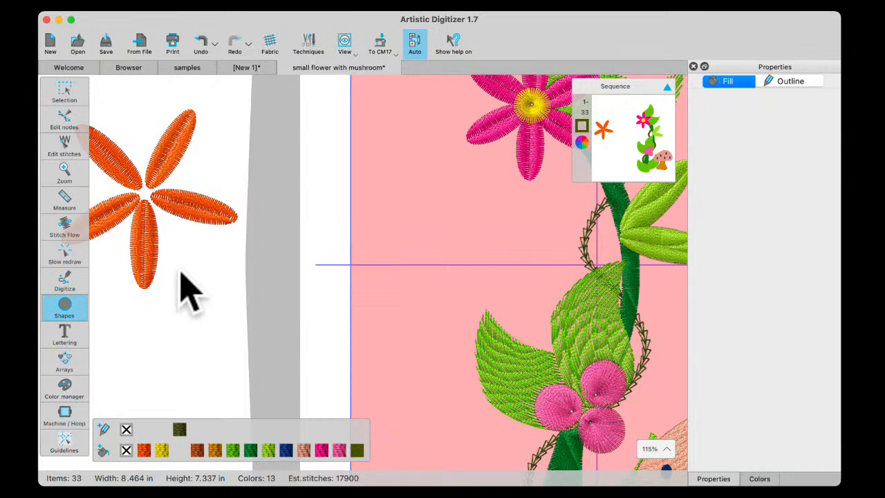
drag(180, 272, 220, 313)
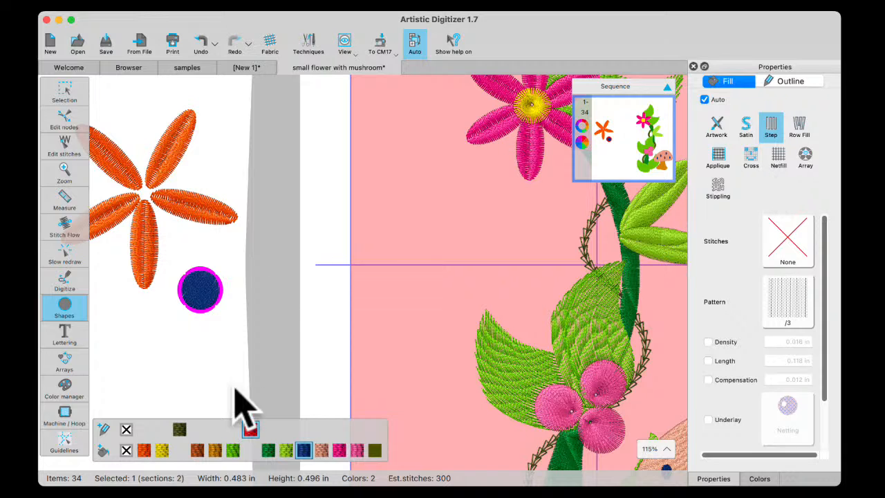
click(802, 100)
click(788, 130)
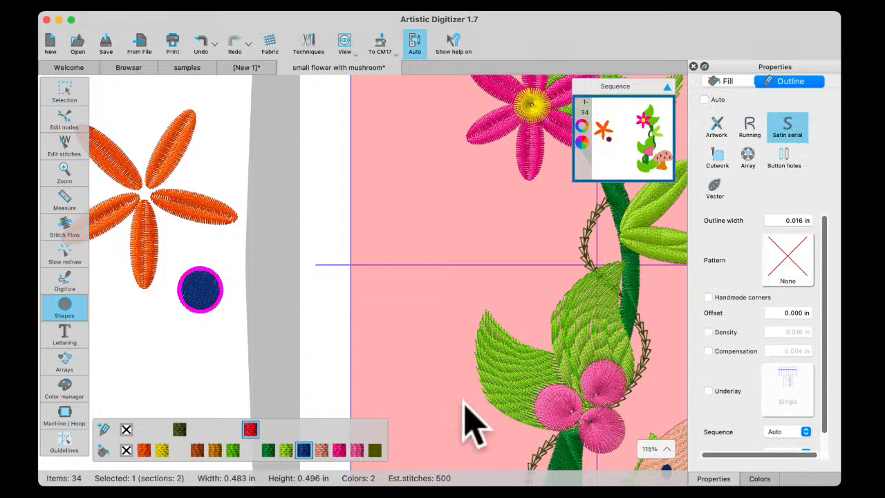
Colour the circle's fill 204 Yellow and change its fill type to Satin
click(760, 478)
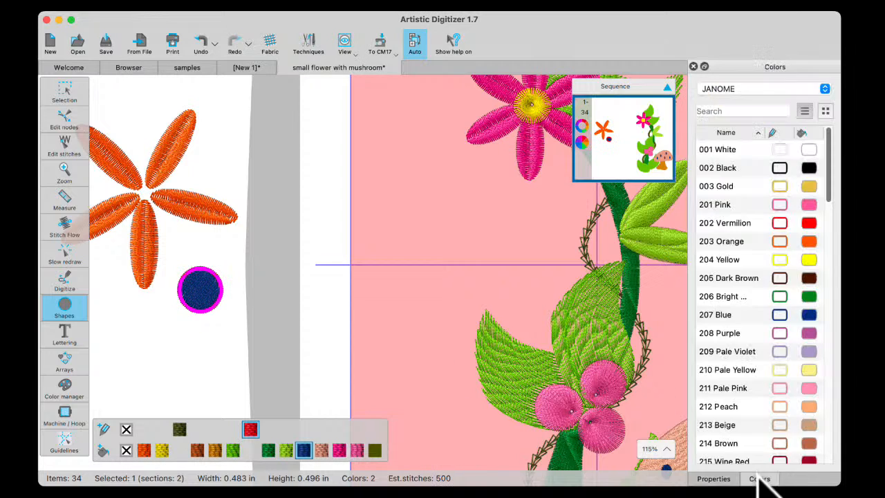
click(810, 262)
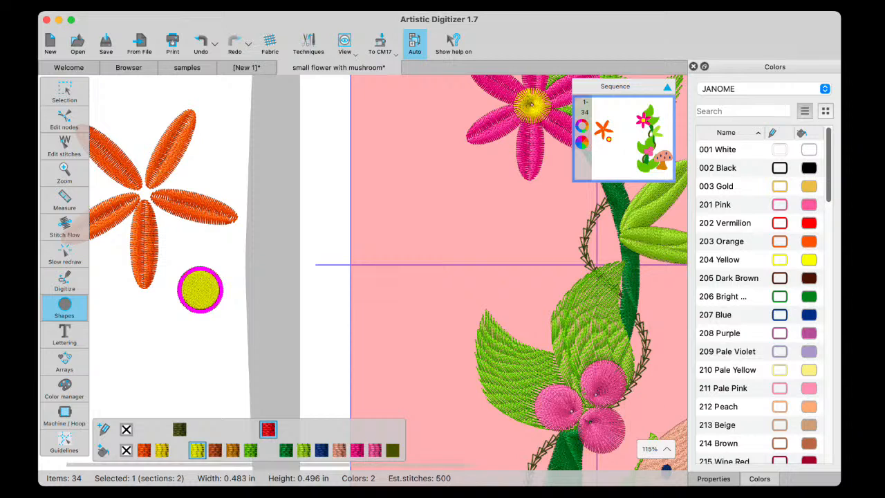
click(713, 478)
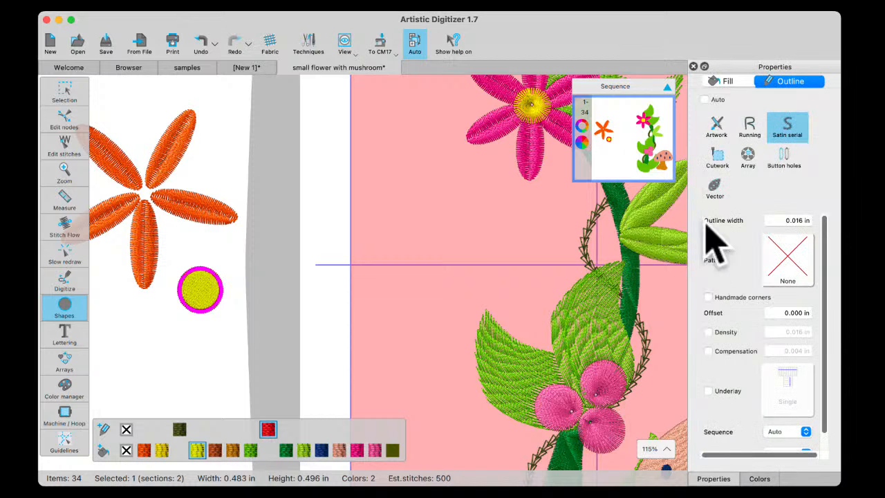
click(726, 82)
click(746, 126)
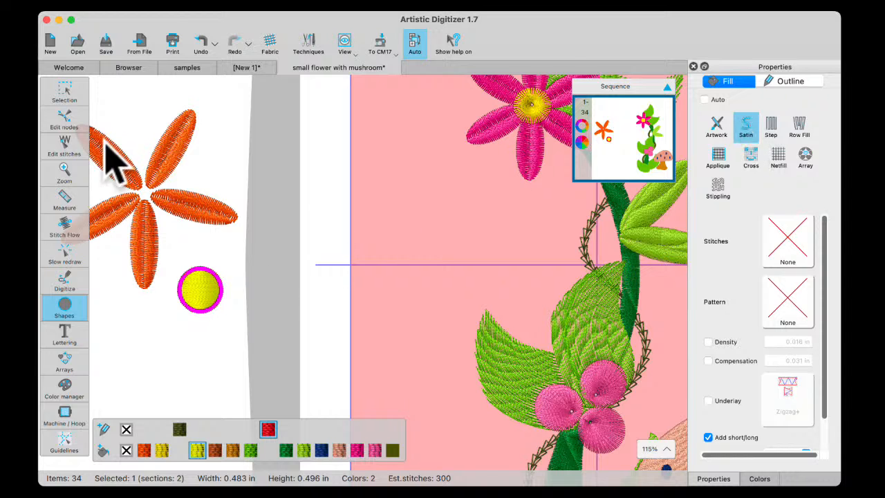
Add a point direction at the centre of the yellow circle so its satin stitches radiate, and deselect it
click(65, 227)
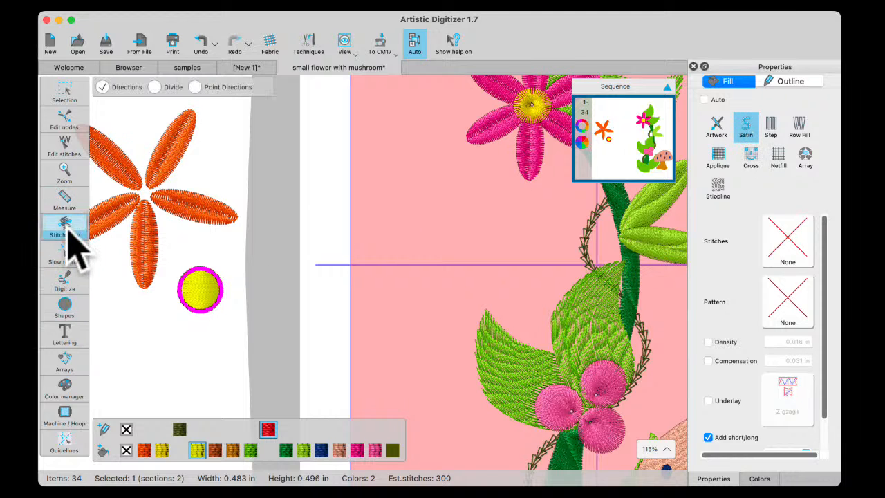
click(196, 87)
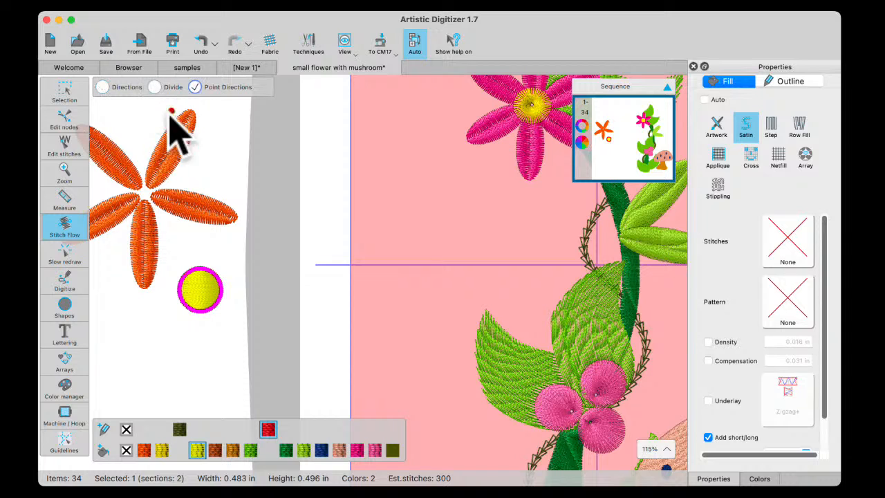
click(201, 289)
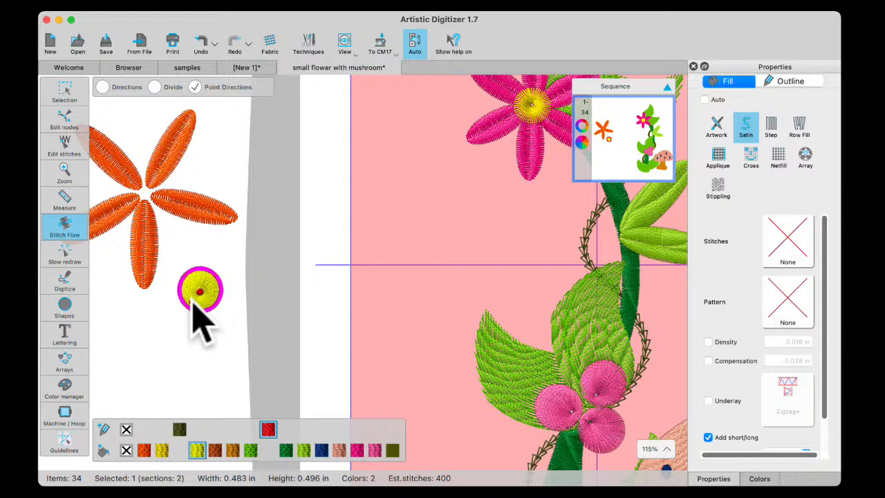
scroll(200, 325, up, 5)
mouse_move(73, 106)
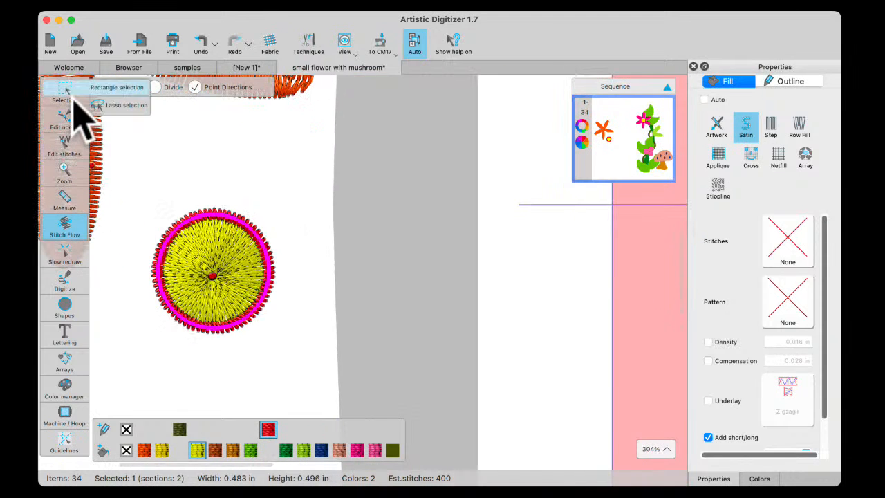
click(76, 88)
click(293, 207)
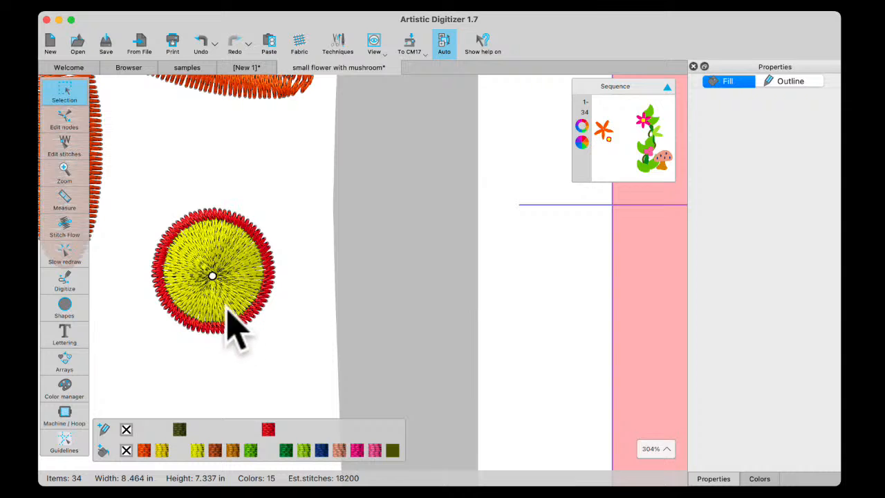
Try a satin fill density of 0.02 in on the yellow circle, set it to 0.03 in instead, and deselect the circle
scroll(222, 294, down, 6)
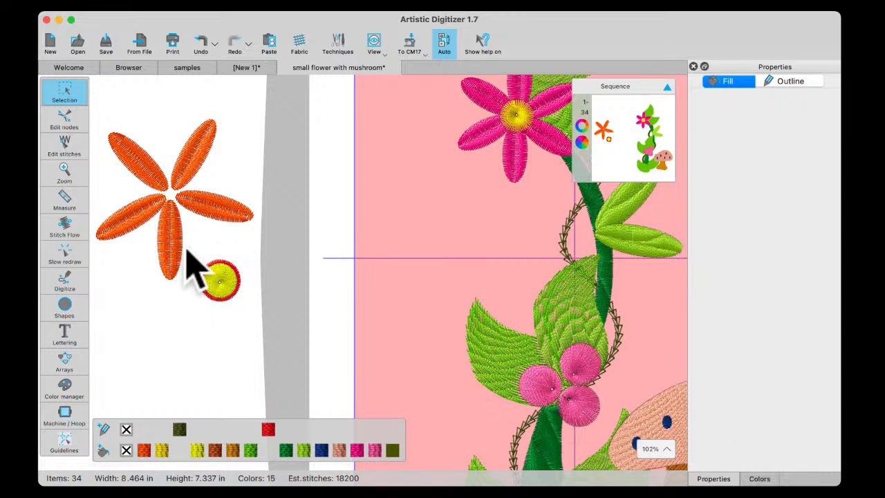
drag(193, 246, 287, 346)
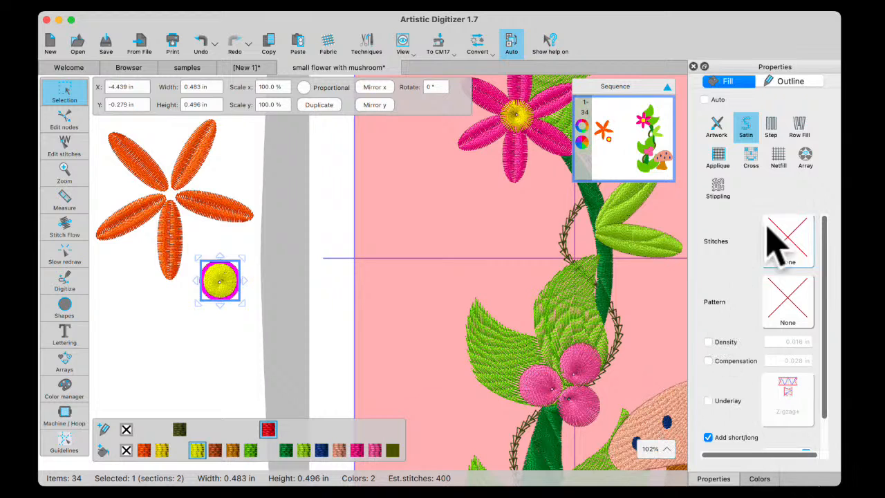
click(709, 342)
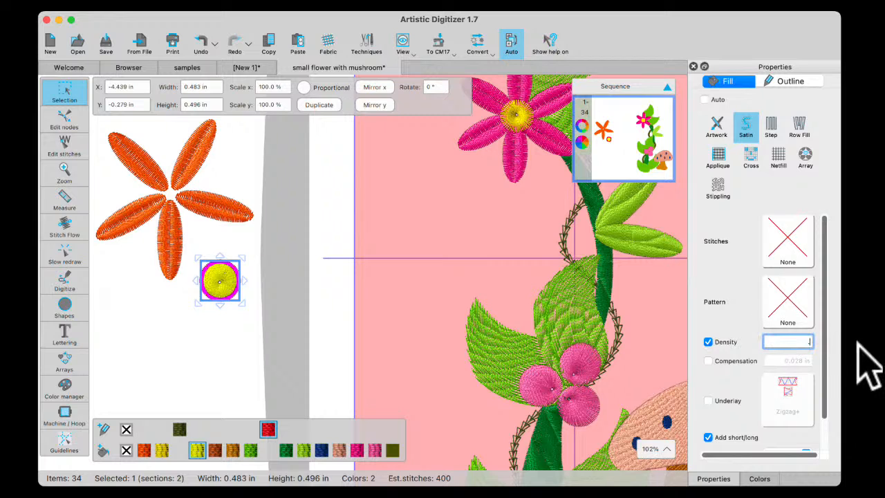
key(Return)
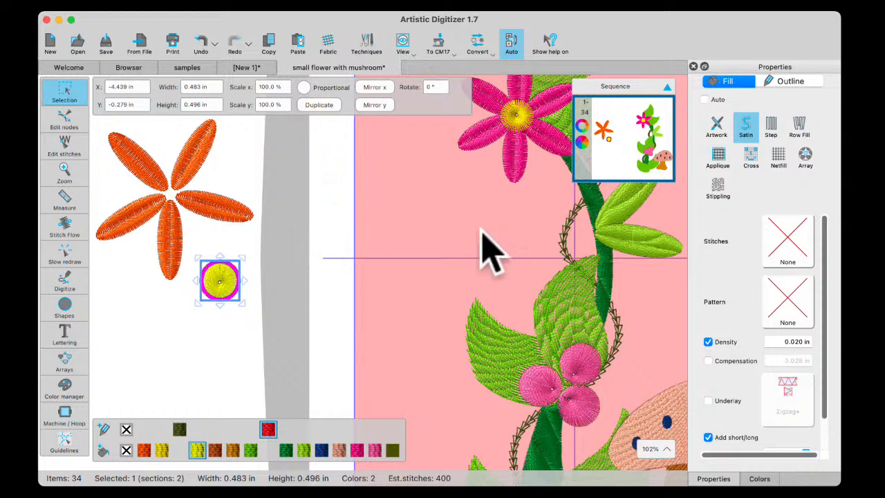
click(788, 342)
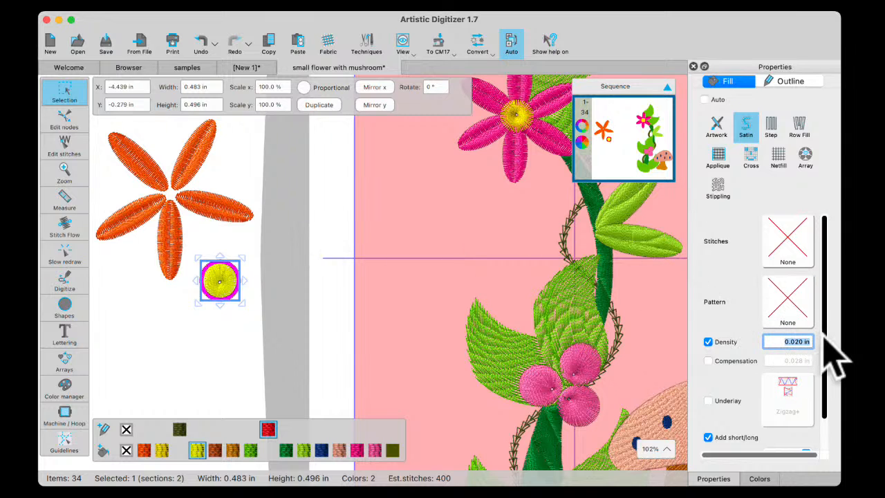
key(Return)
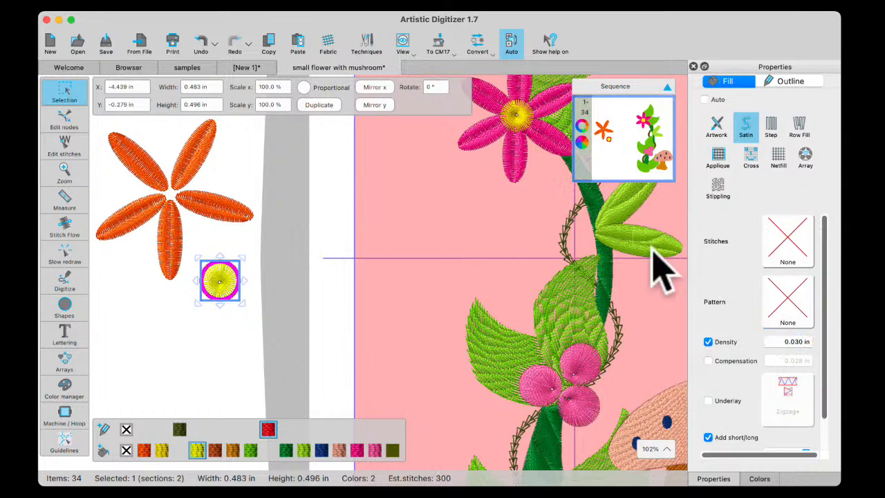
scroll(213, 338, up, 5)
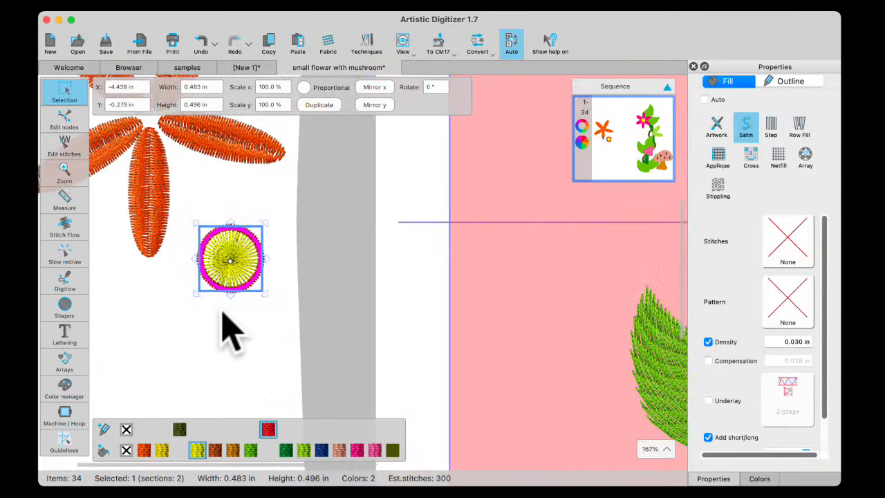
click(237, 360)
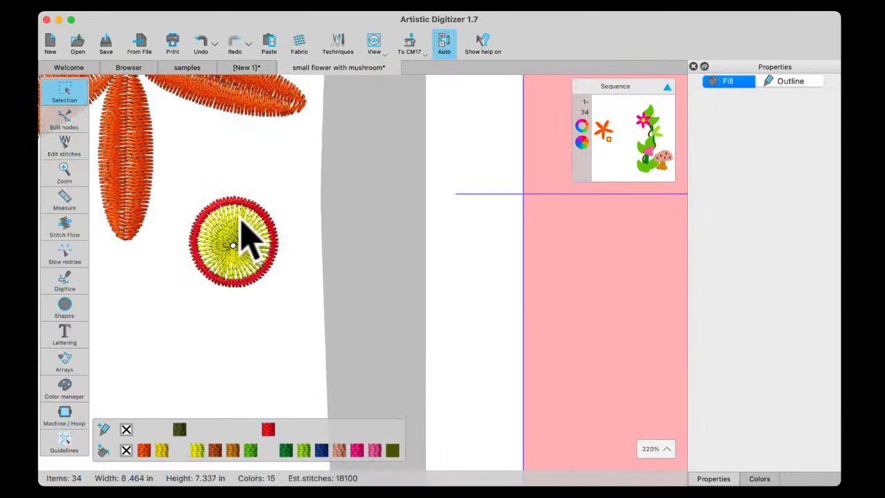
Move the yellow circle onto the centre of the orange flower, where the five petals meet
scroll(235, 283, down, 5)
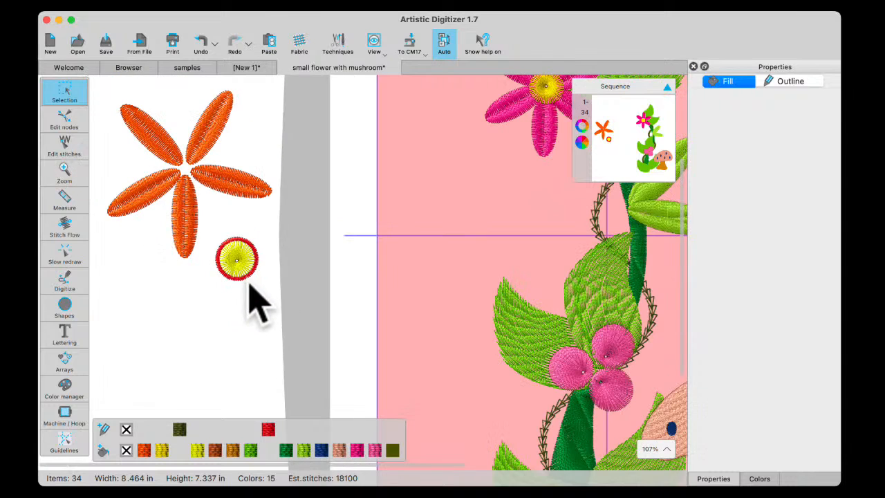
drag(215, 225, 277, 317)
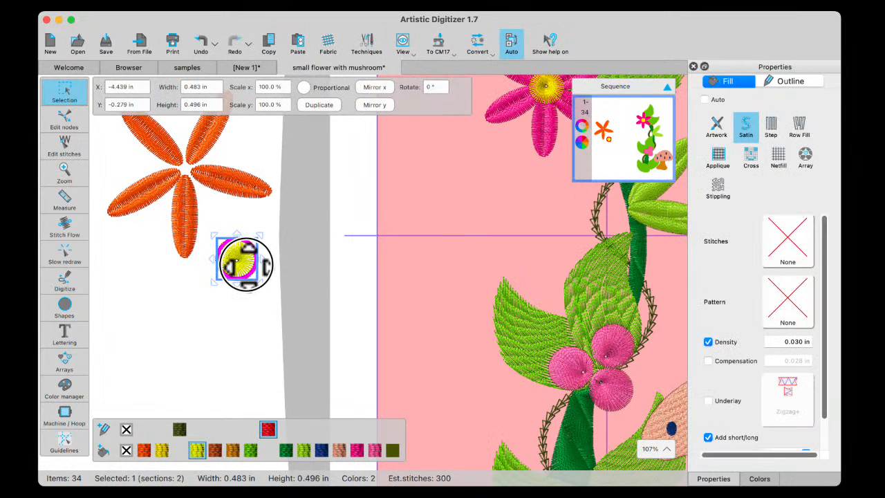
drag(246, 263, 197, 180)
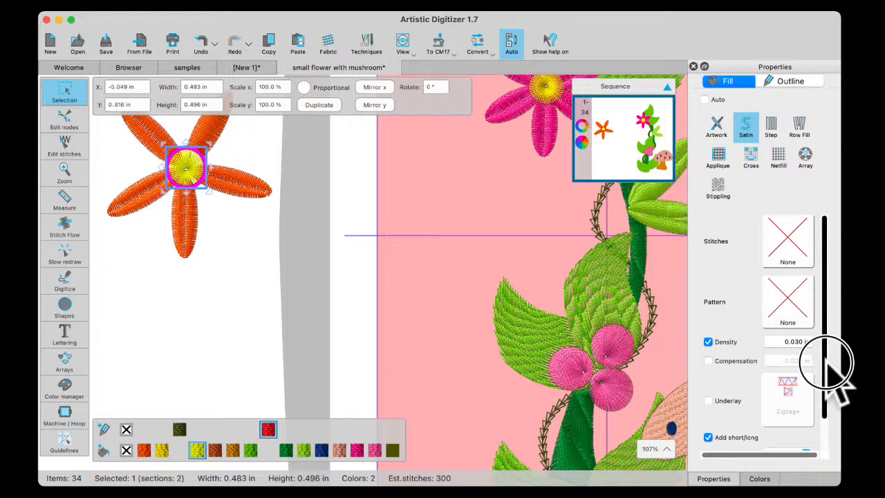
drag(827, 361, 826, 394)
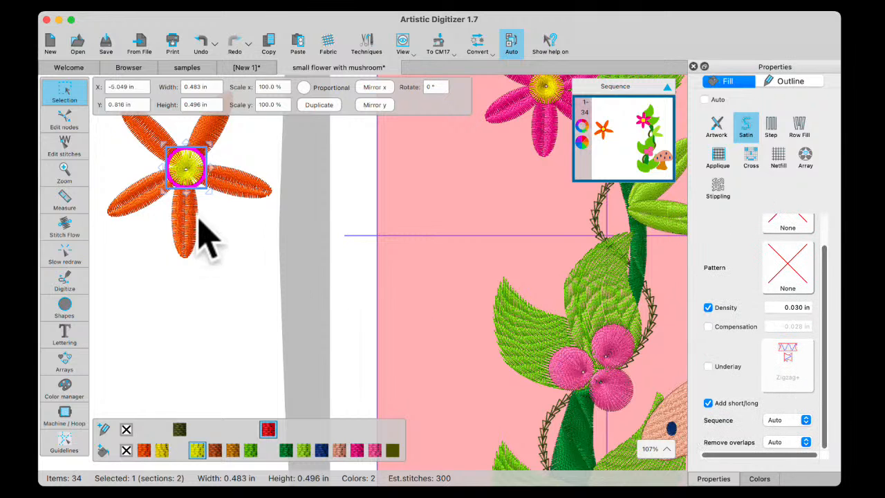
scroll(194, 236, up, 3)
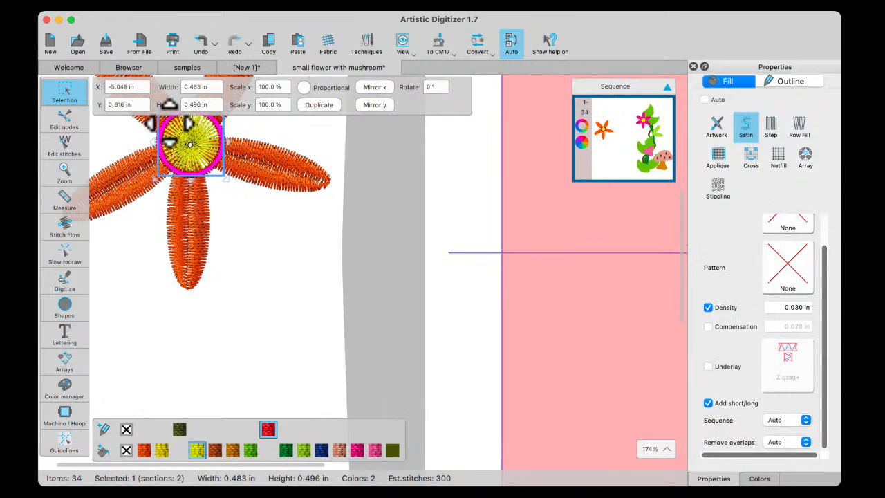
scroll(242, 228, down, 3)
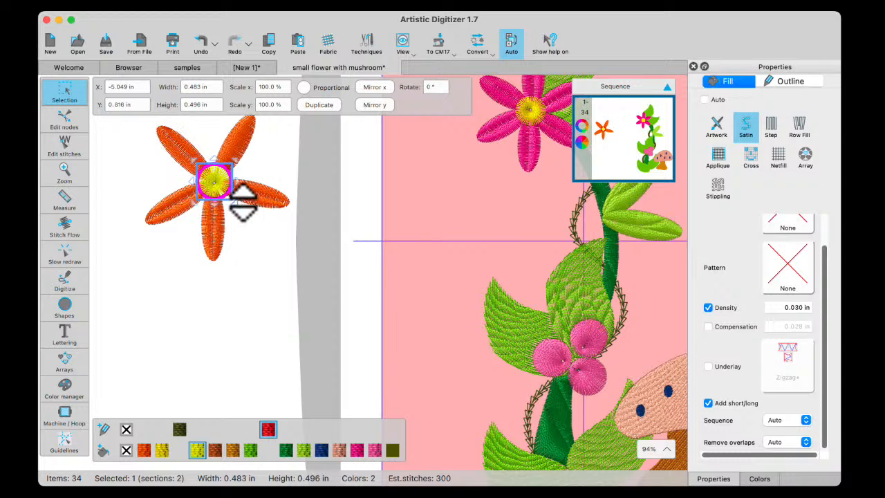
Divide the orange flower's upper-right petal lengthwise from its tip to the yellow centre with Stitch Flow, and deselect it
click(237, 146)
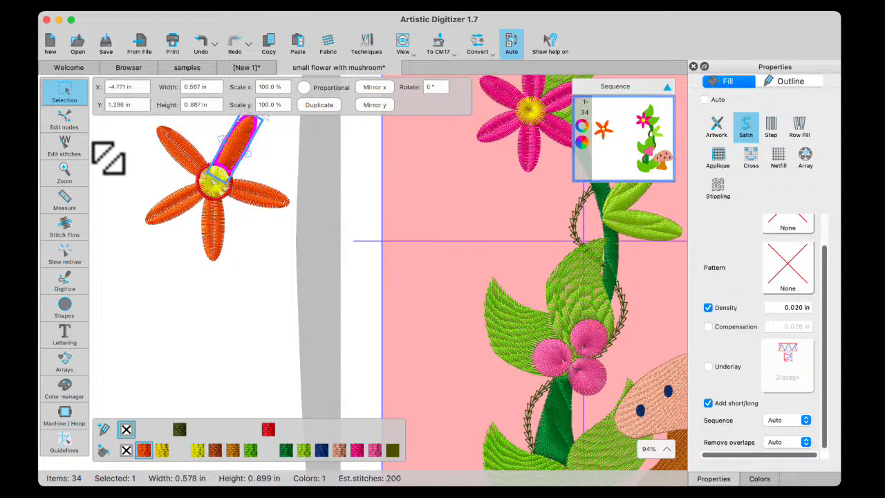
click(74, 228)
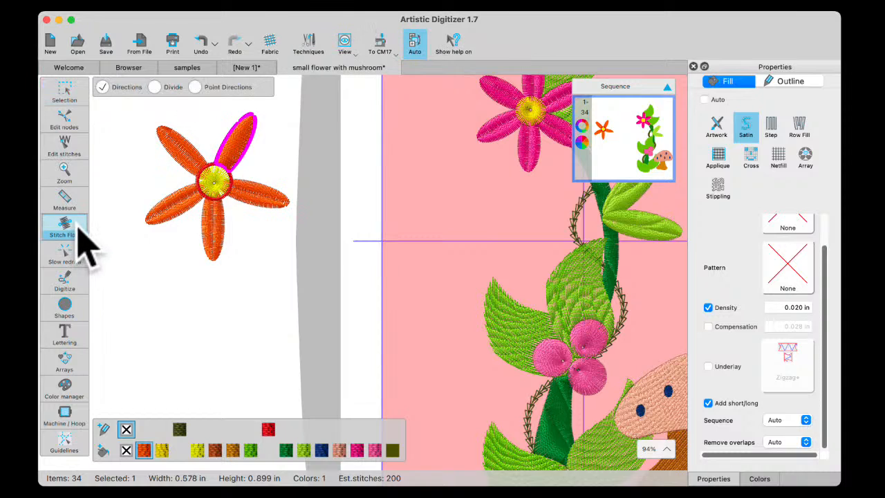
click(155, 87)
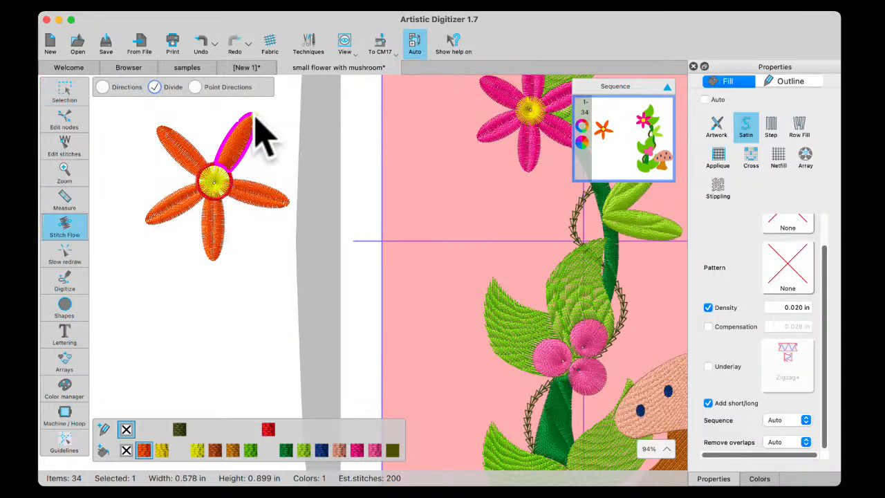
drag(254, 118, 219, 171)
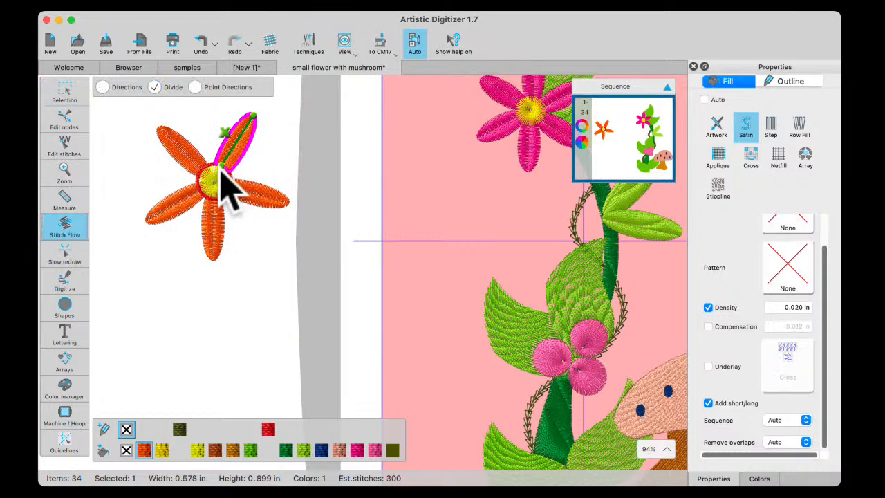
click(70, 94)
click(198, 290)
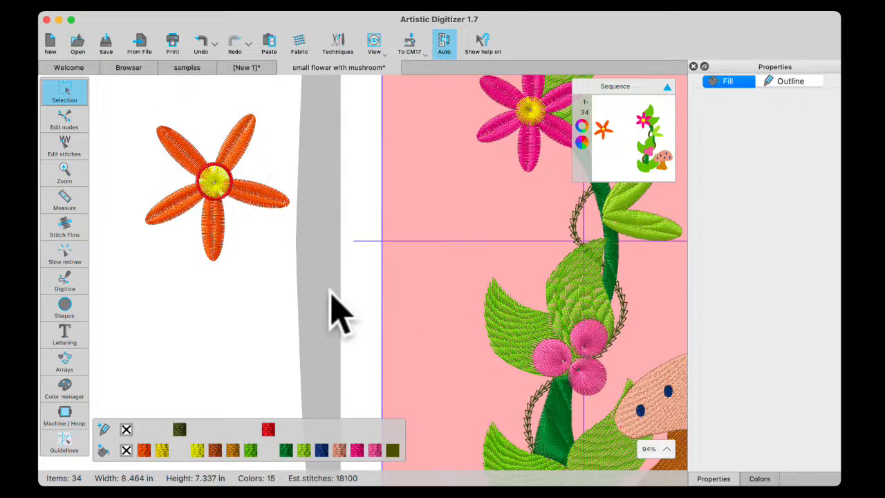
Draw an ellipse about 0.44 in wide and 0.48 in high below the orange flower and remove its outline colour
click(77, 308)
click(99, 303)
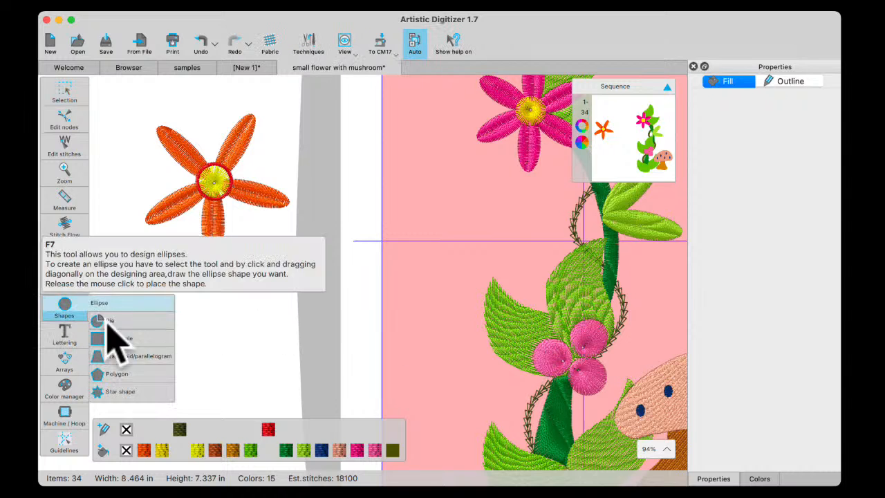
drag(199, 307, 233, 351)
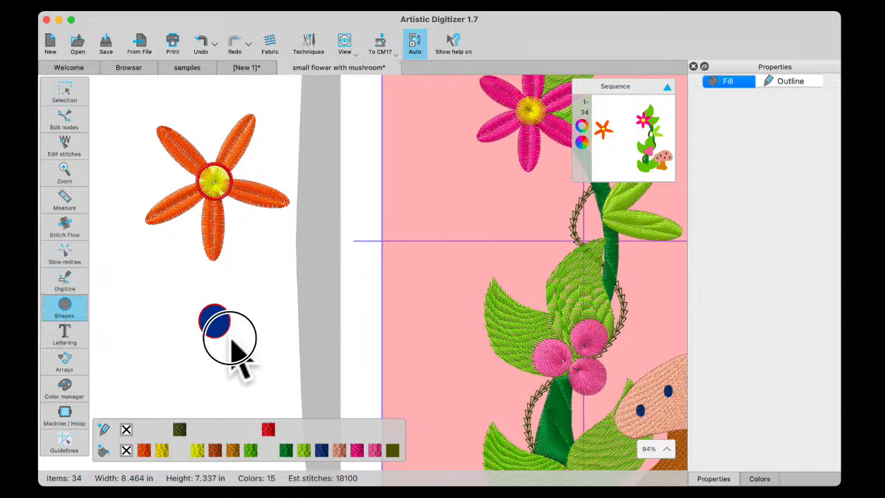
click(126, 430)
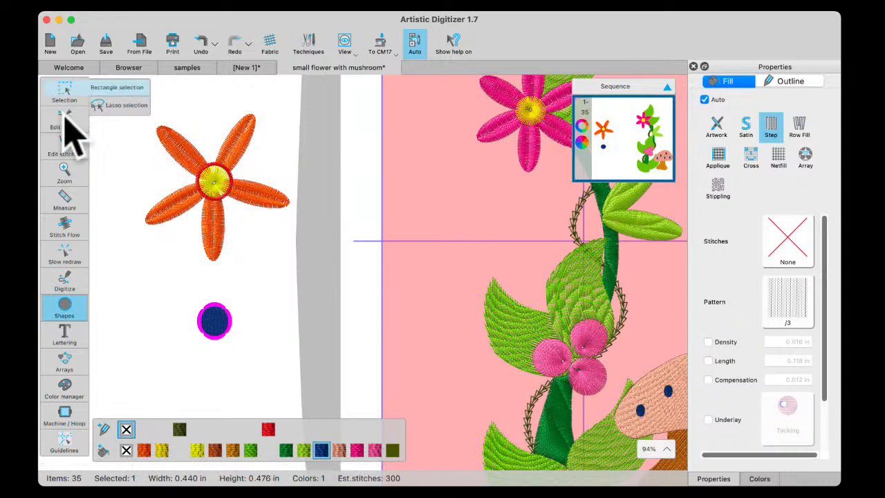
Change the blue ellipse's fill type to Satin and add a point direction near its lower edge
click(61, 231)
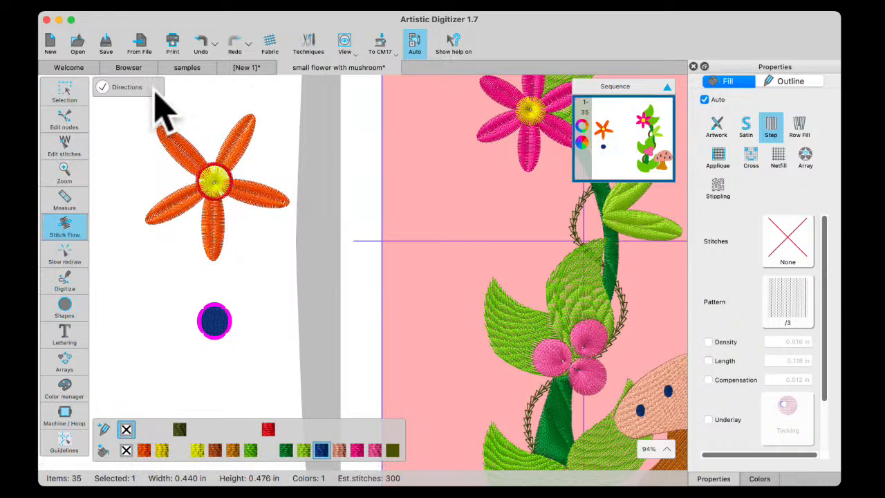
click(746, 128)
click(196, 88)
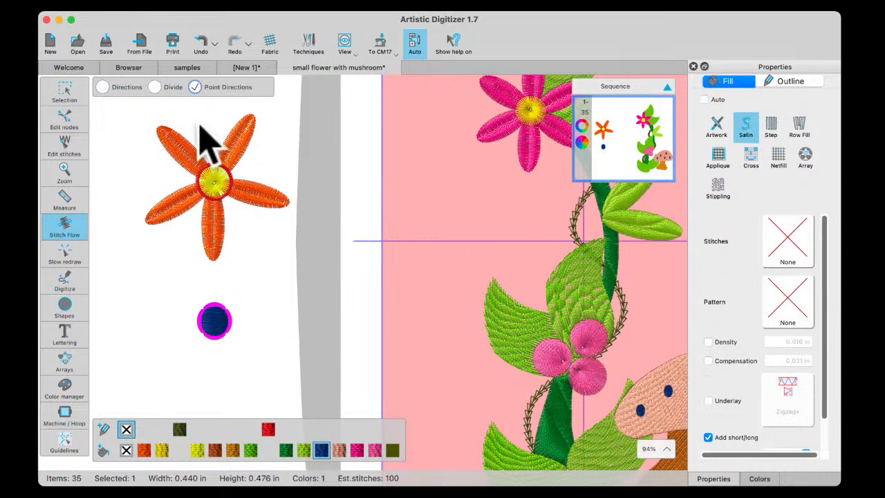
scroll(228, 366, up, 5)
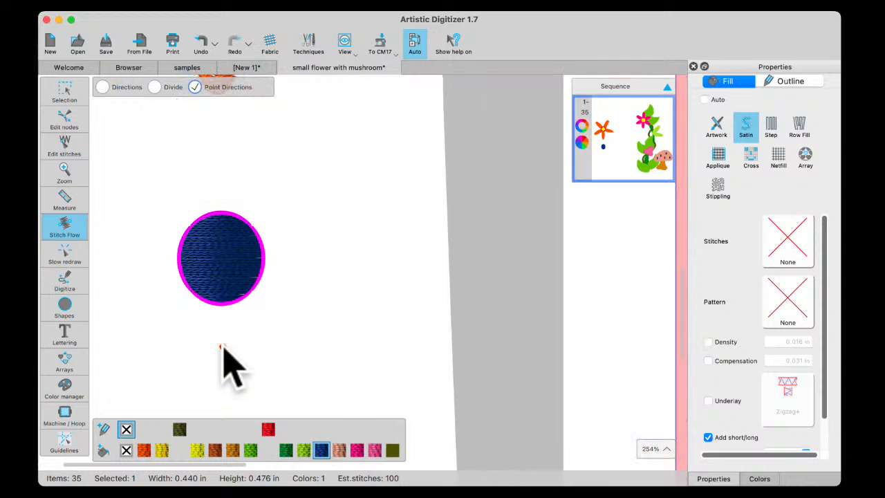
scroll(223, 347, up, 1)
click(222, 285)
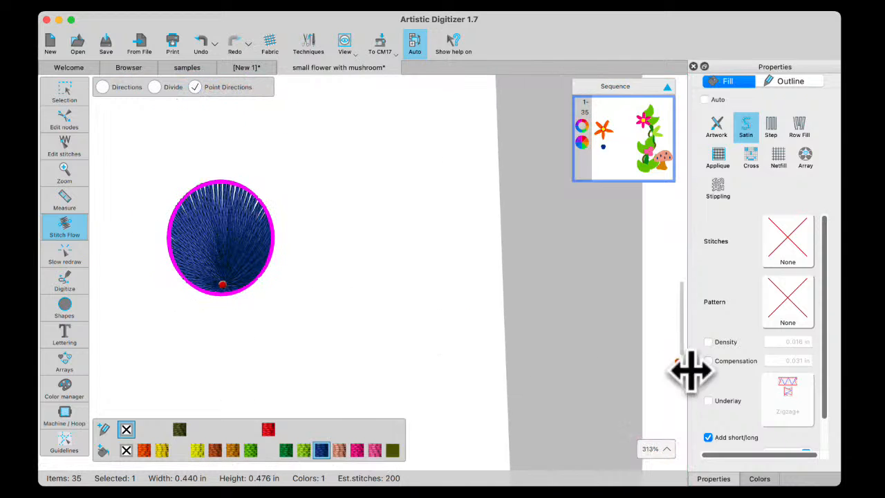
Try a satin fill density of 0.03 in on the blue ellipse, set it to 0.02 in instead, and deselect the ellipse
click(708, 342)
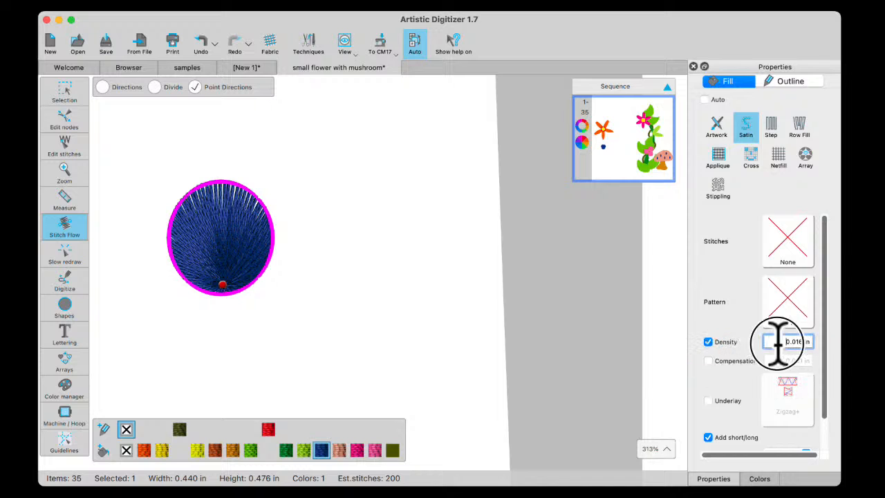
click(782, 341)
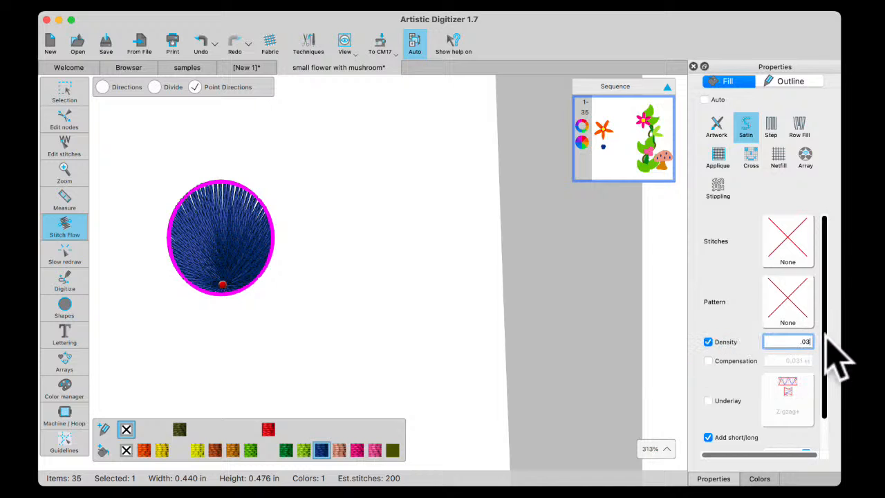
key(Return)
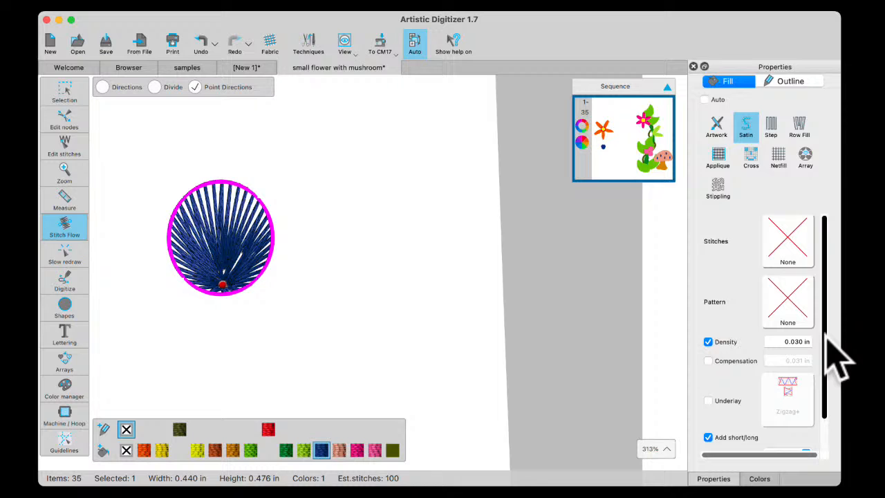
click(782, 341)
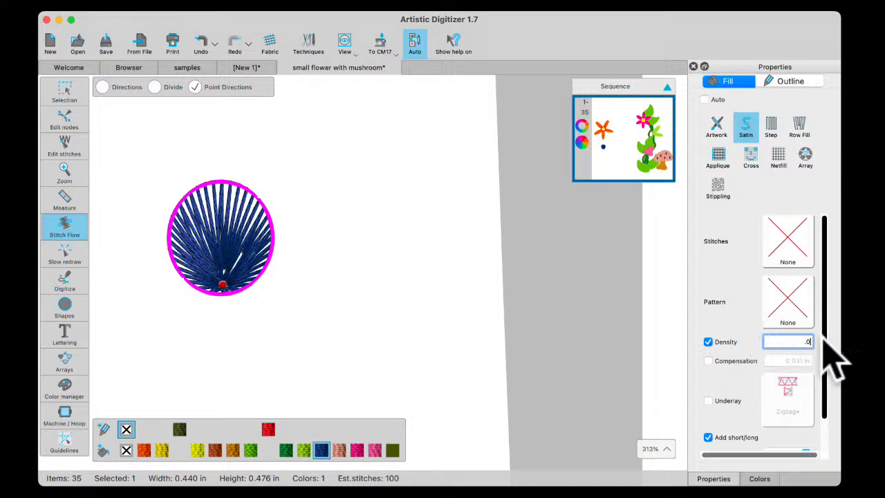
key(Return)
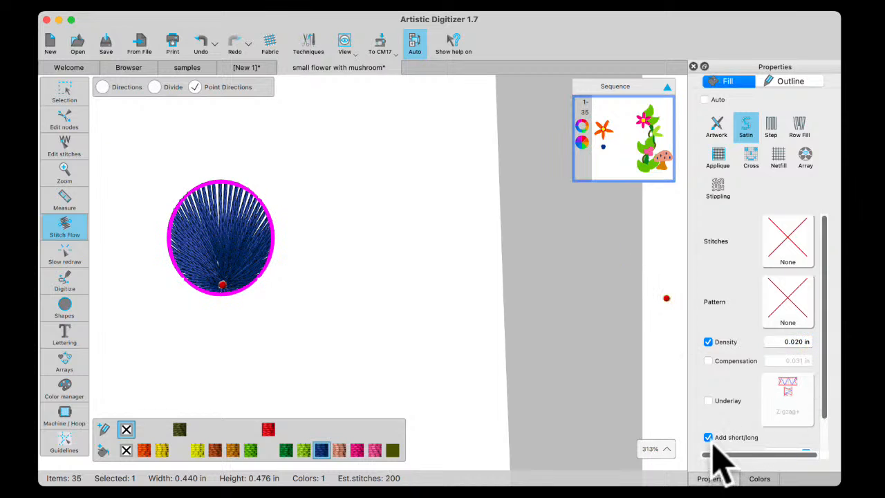
click(302, 277)
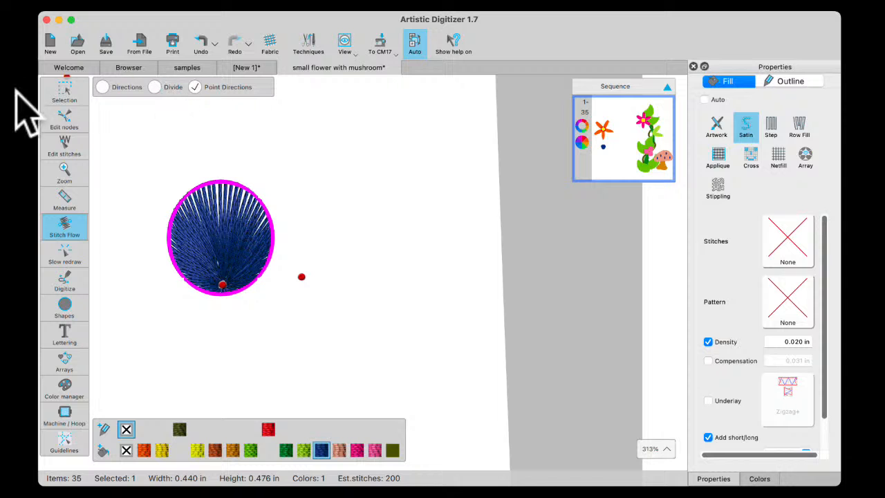
click(65, 89)
scroll(293, 252, down, 3)
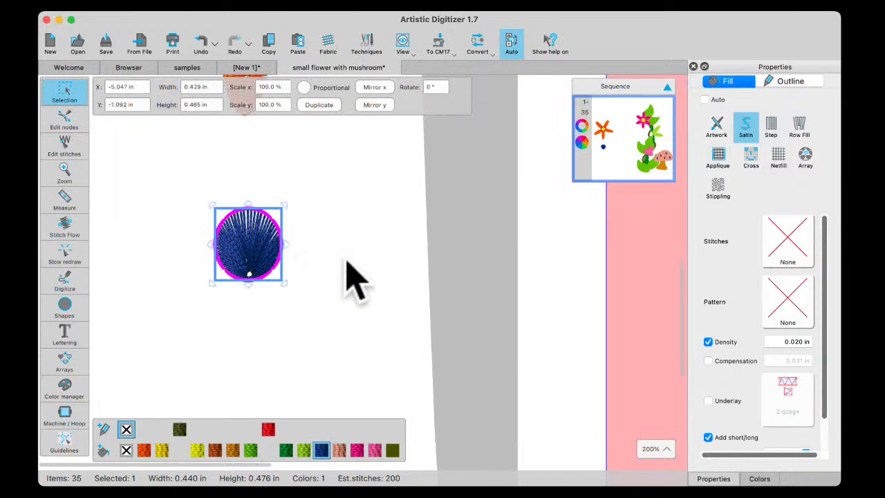
click(352, 280)
scroll(300, 211, down, 3)
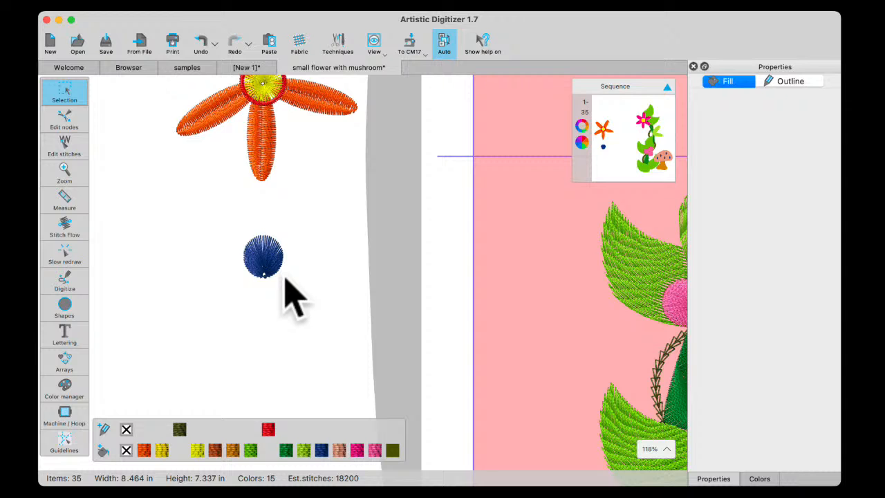
Reshape the curved stitch direction line on the mushroom cap by moving its start and middle to vary the bend
scroll(350, 346, right, 10)
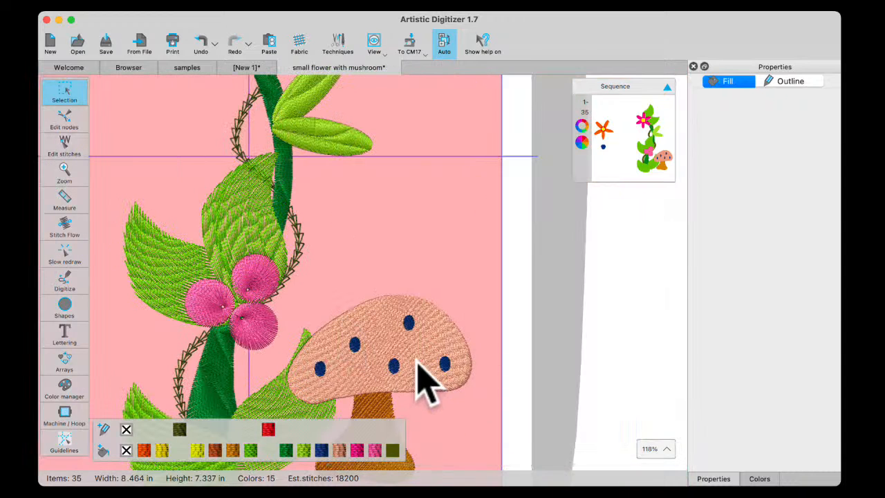
scroll(422, 367, down, 3)
scroll(419, 340, down, 10)
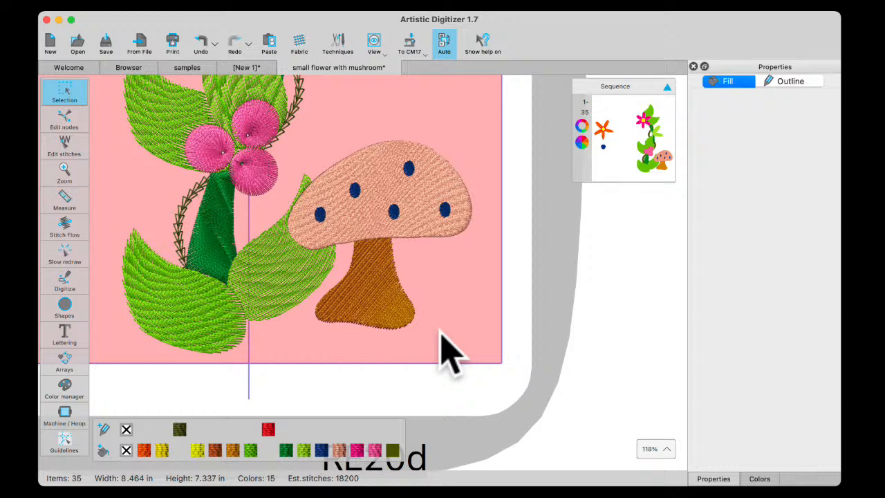
click(384, 158)
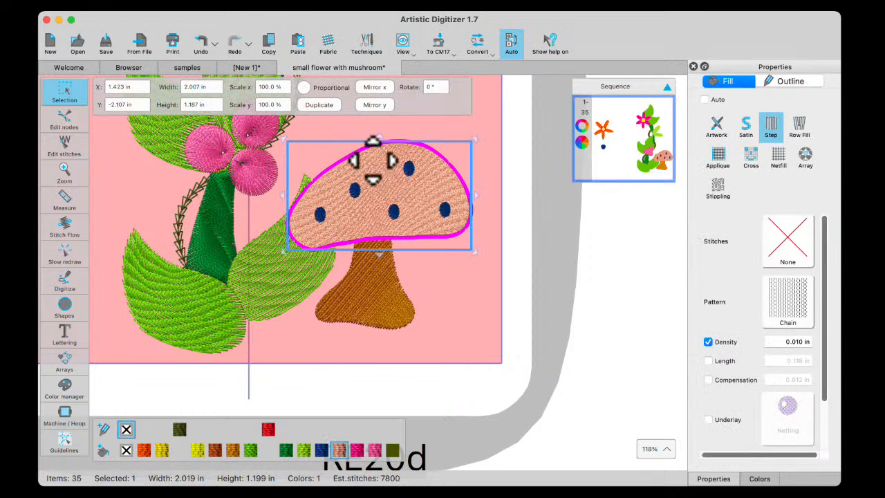
click(59, 228)
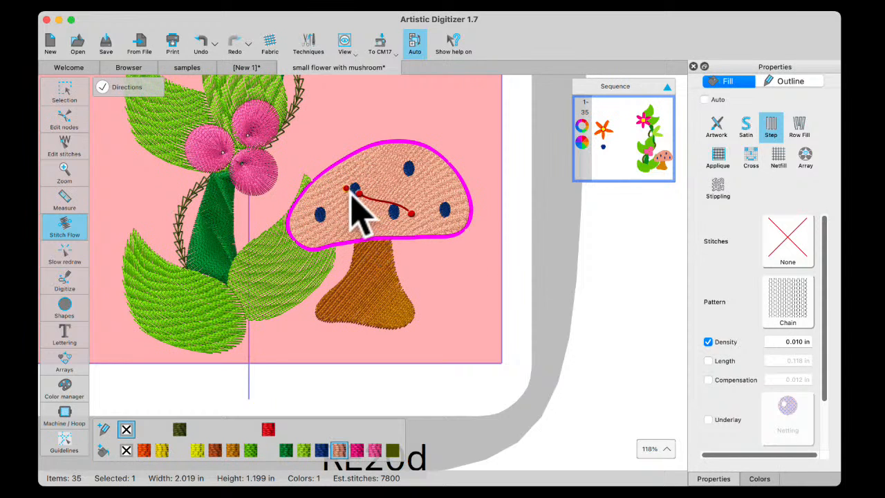
mouse_move(364, 202)
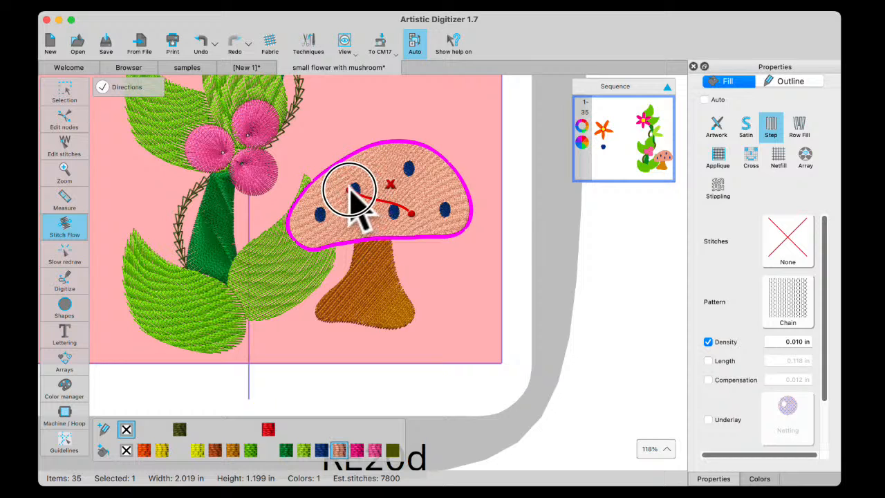
drag(351, 189, 379, 202)
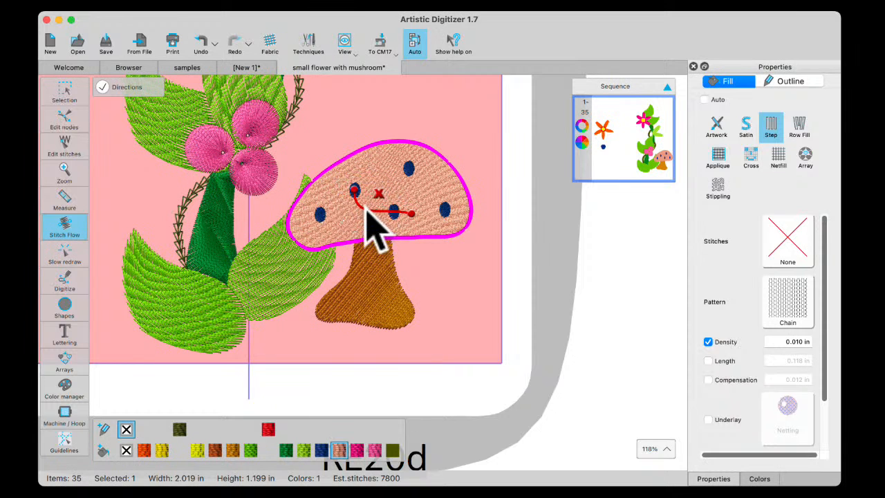
drag(366, 209, 398, 211)
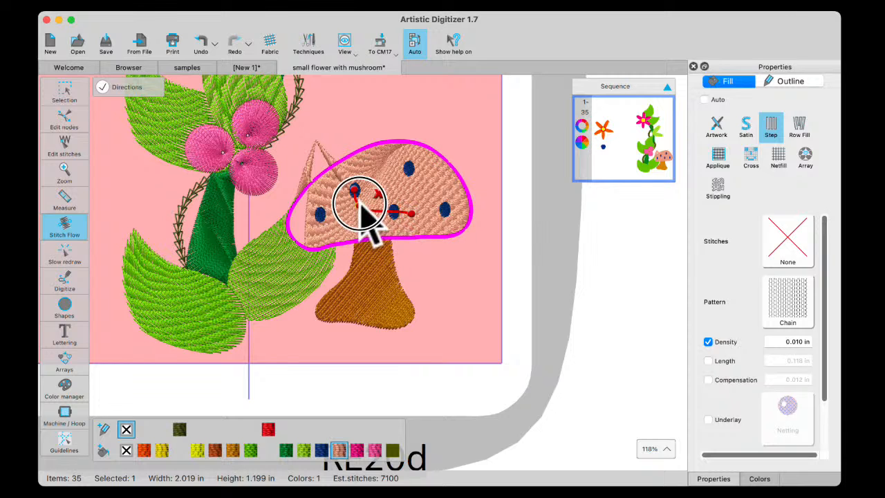
click(368, 200)
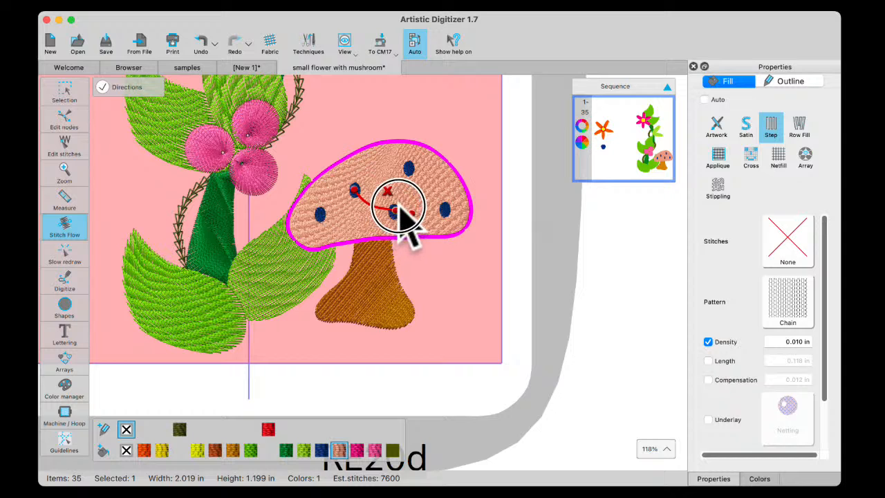
click(398, 208)
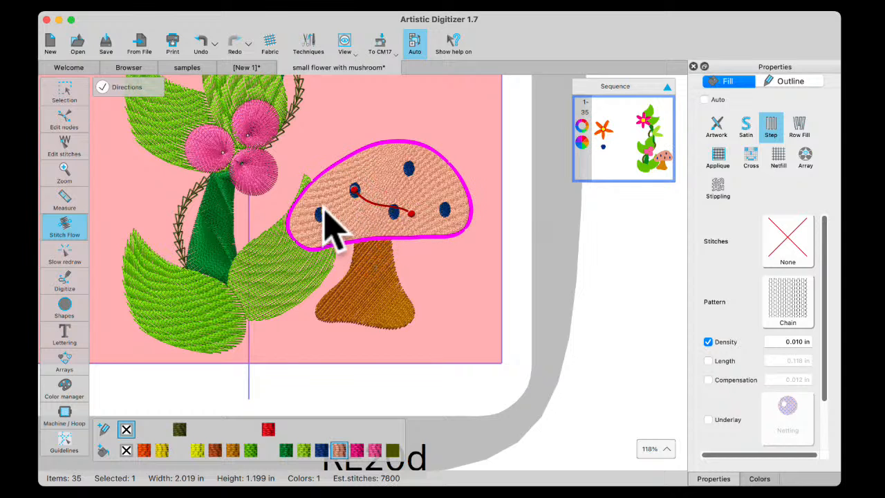
click(66, 97)
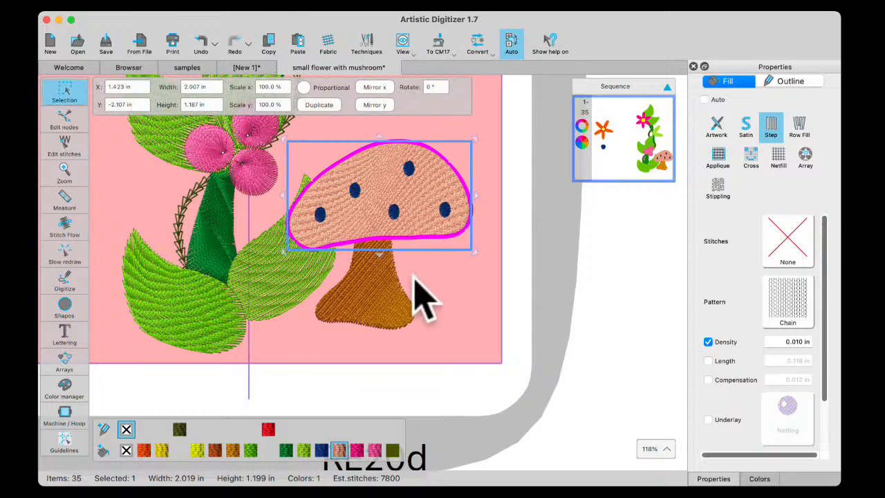
Remove the curved stitch direction line from the mushroom cap and deselect the cap
scroll(397, 246, up, 3)
scroll(400, 242, up, 2)
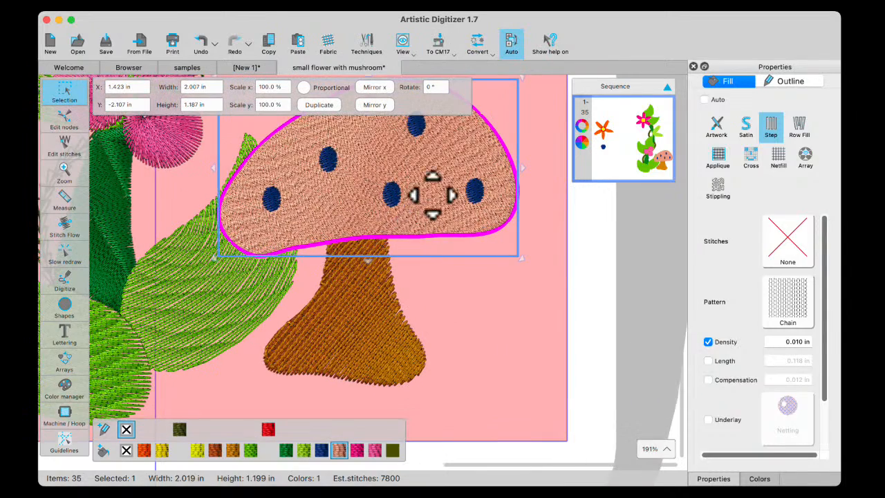
scroll(438, 190, up, 5)
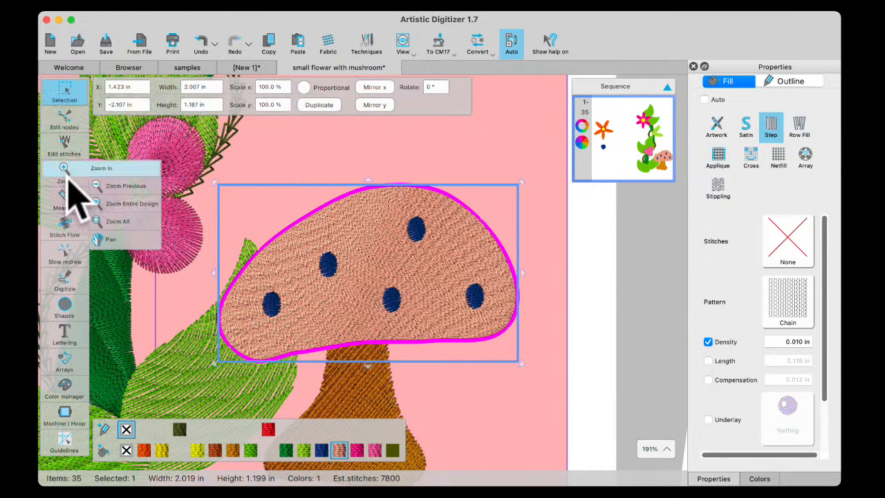
click(66, 227)
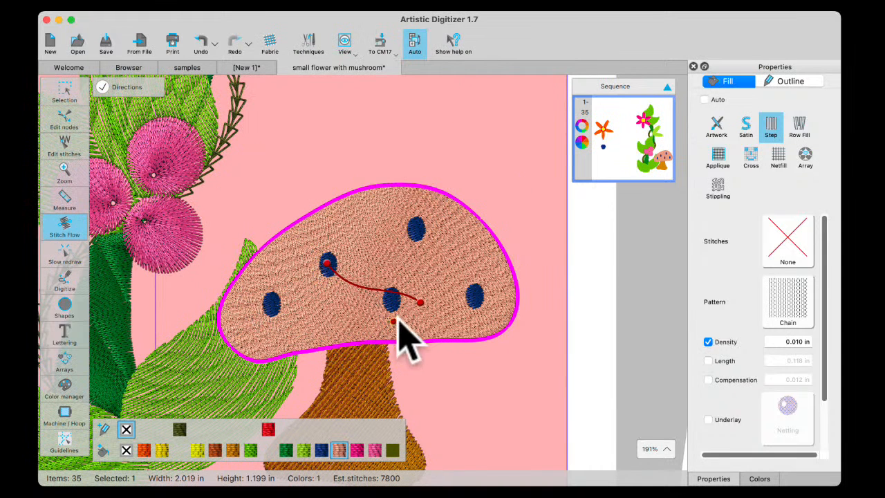
click(102, 88)
click(393, 244)
click(382, 269)
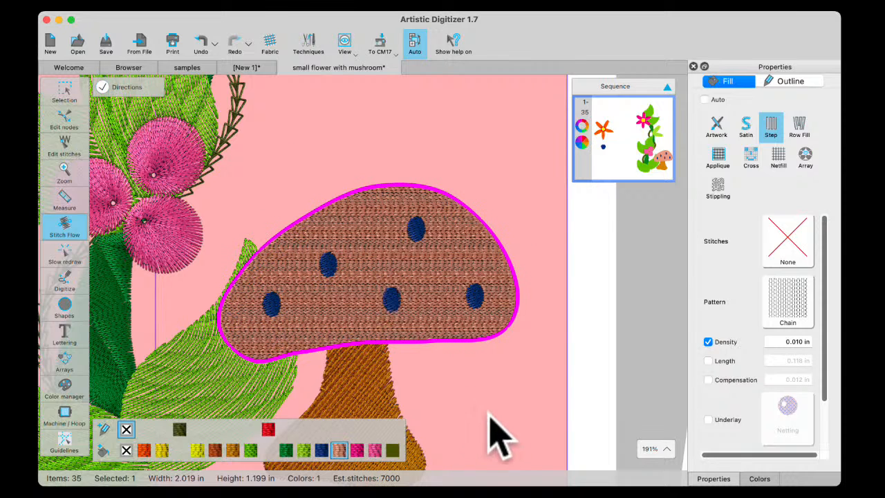
click(455, 374)
scroll(451, 367, down, 5)
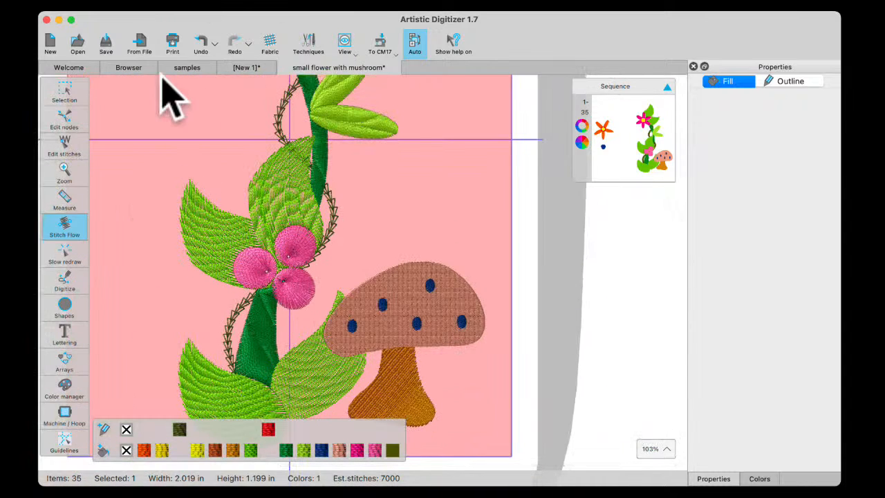
Undo the removal of the curved stitch direction line on the mushroom cap
click(198, 40)
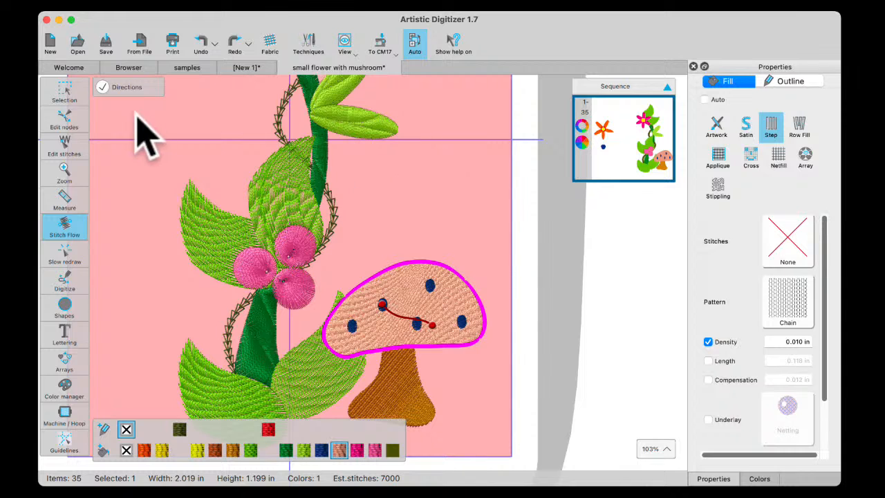
click(63, 91)
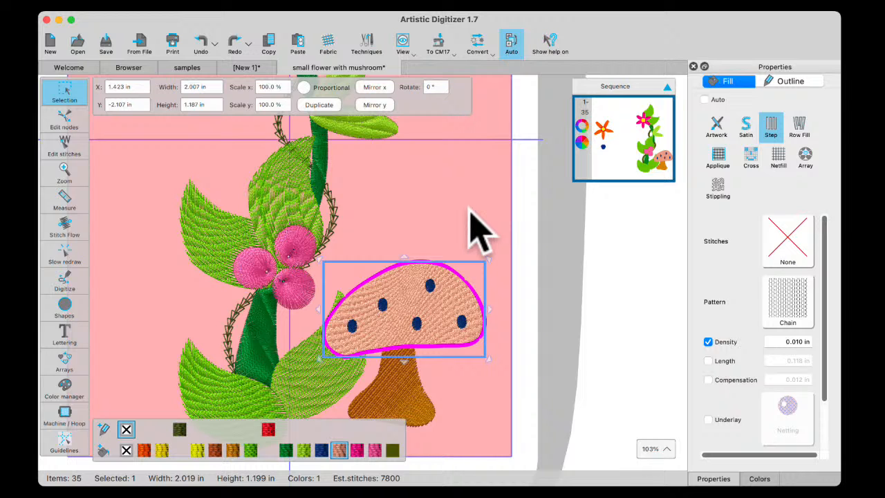
Move the mushroom stem's top layer off the brown layer beneath it and compare the gradient settings of both layers
scroll(408, 412, down, 2)
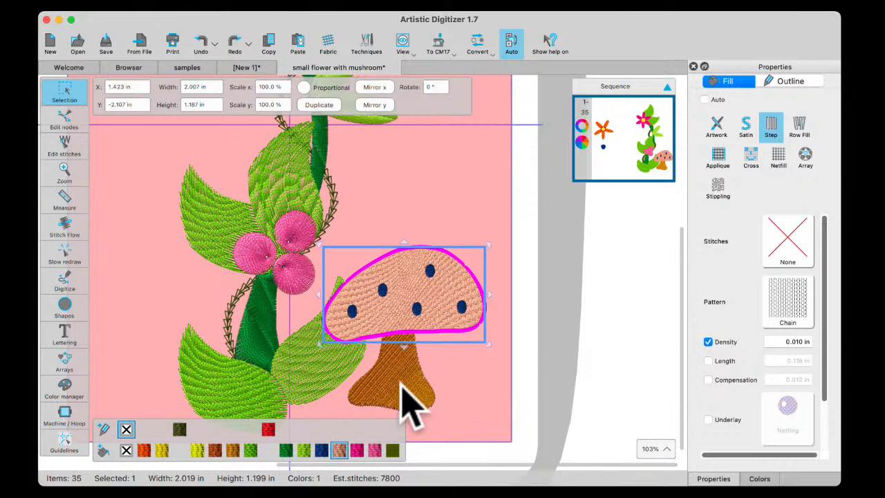
click(401, 387)
drag(403, 389, 470, 398)
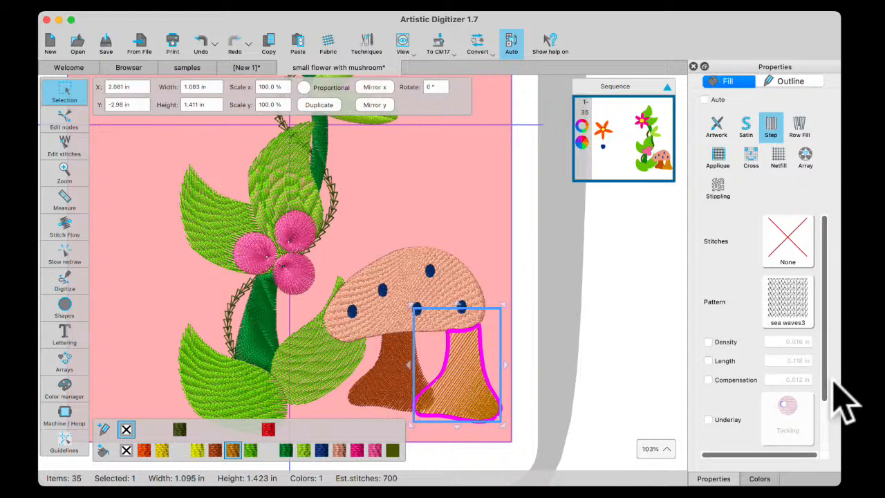
drag(824, 386, 839, 450)
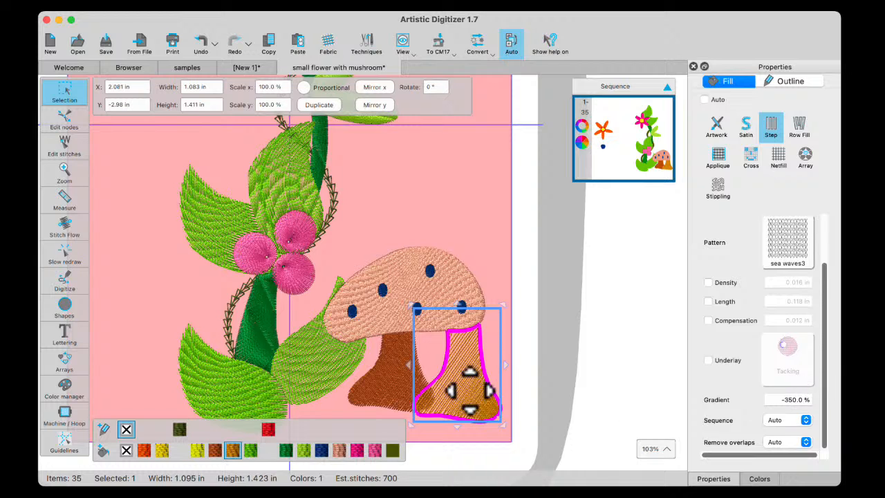
click(386, 377)
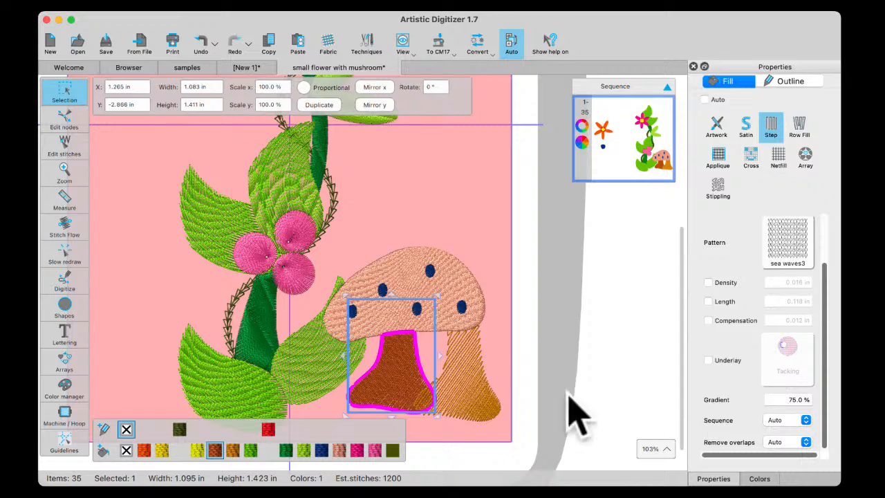
click(470, 399)
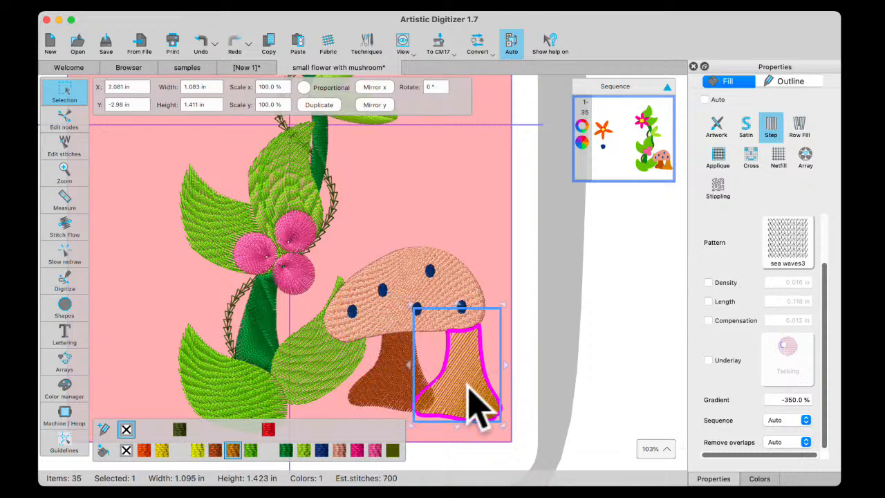
Set the stem's top layer fill to 210 Pale Yellow, move it back over the brown stem, and deselect it
click(759, 478)
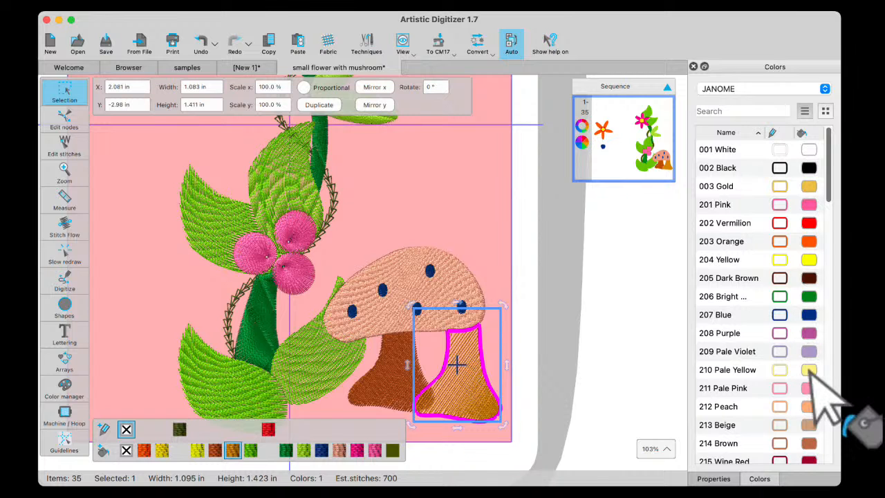
click(809, 371)
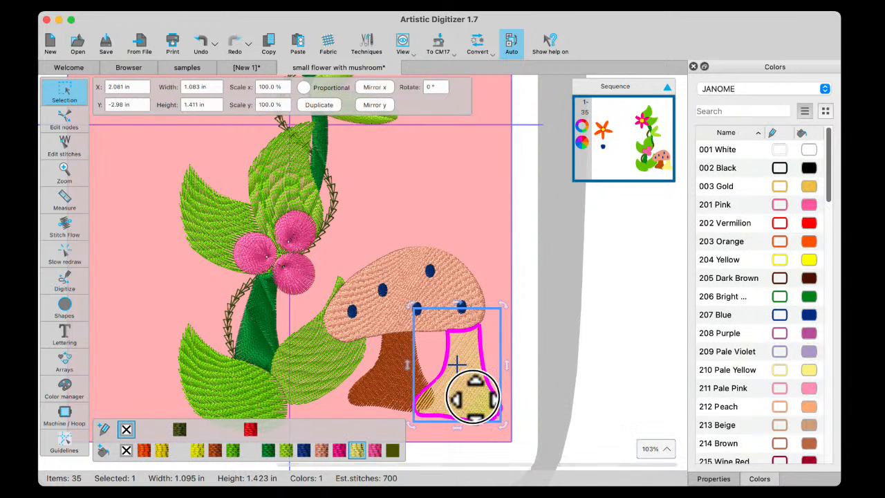
drag(473, 398, 421, 381)
click(464, 392)
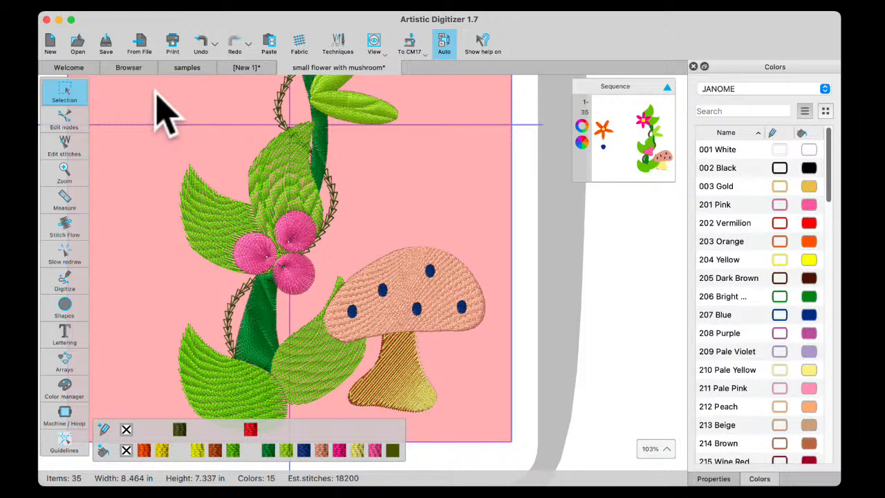
Open the mushroom.Draw design from the April 18 classroom folder
click(129, 68)
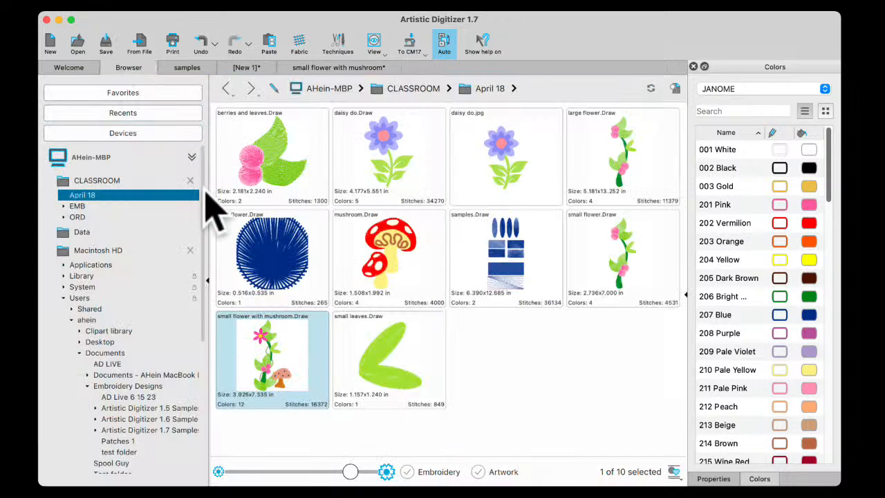
double_click(384, 250)
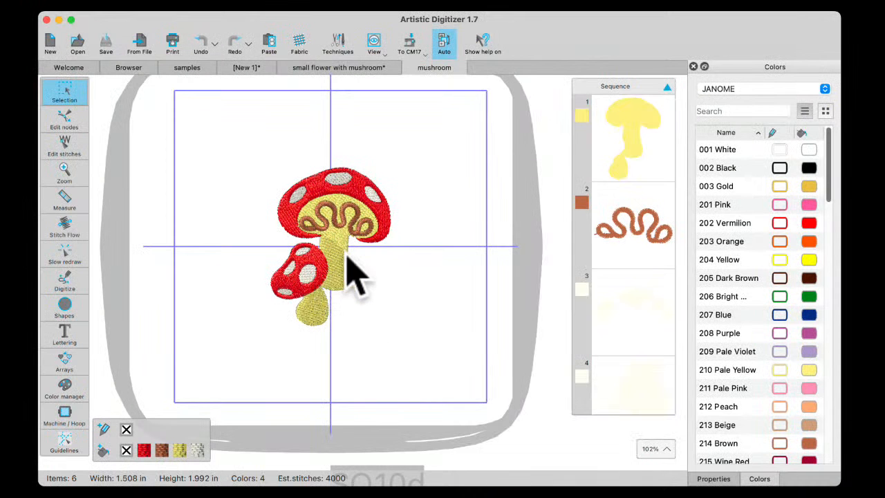
scroll(356, 273, up, 5)
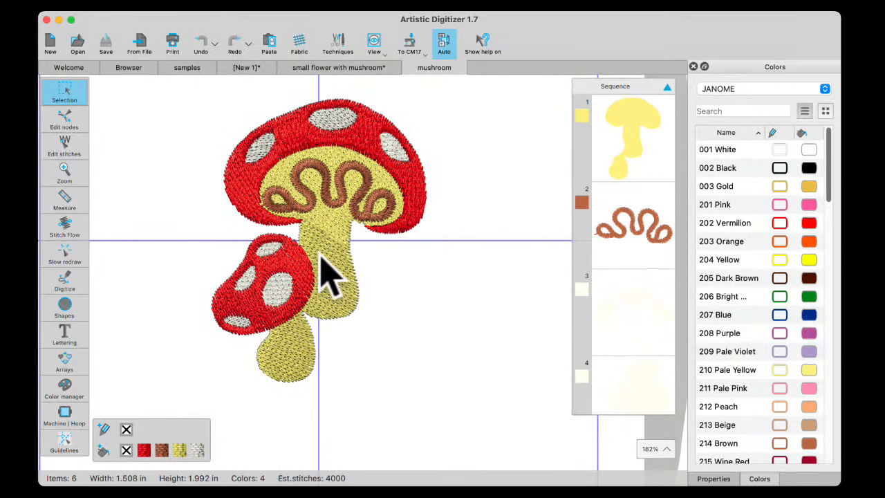
Convert the yellow stem section from raw stitches to curves and set its step fill pattern to curves1
click(715, 478)
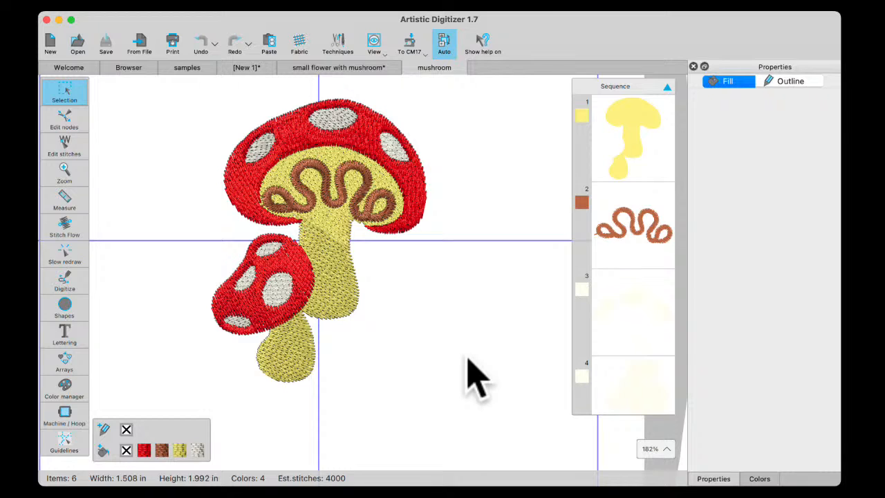
click(338, 249)
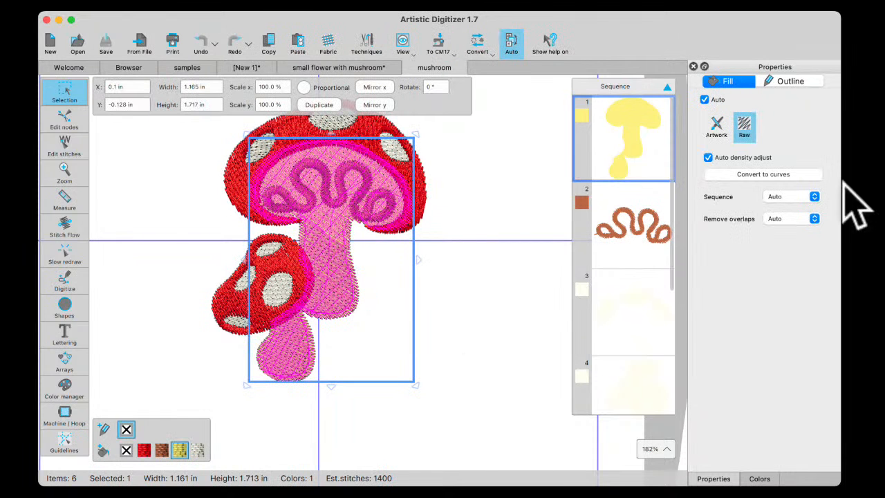
click(66, 224)
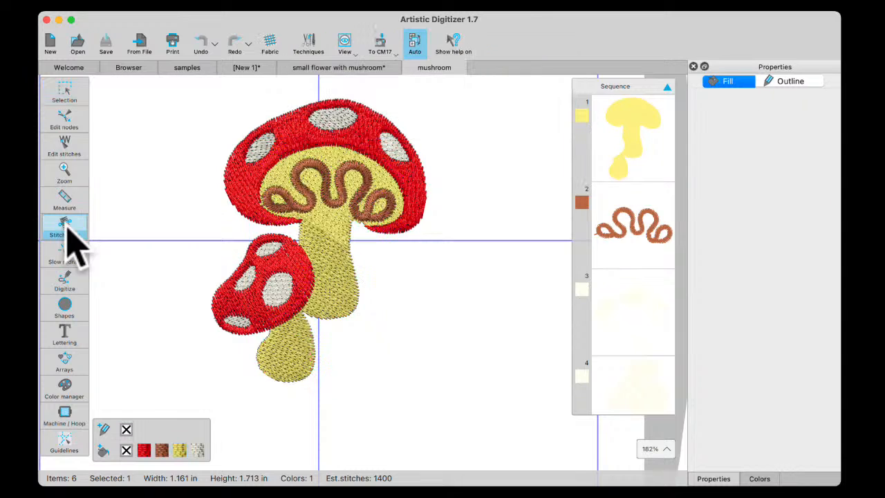
click(59, 92)
click(344, 242)
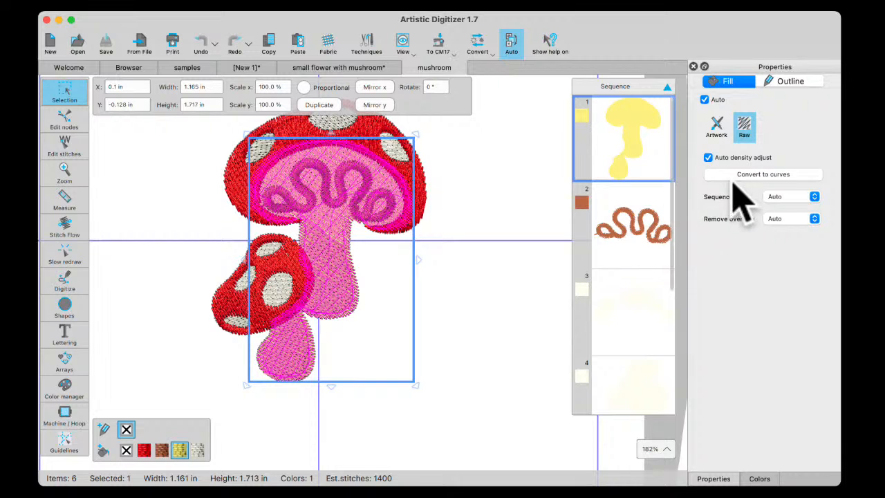
click(783, 175)
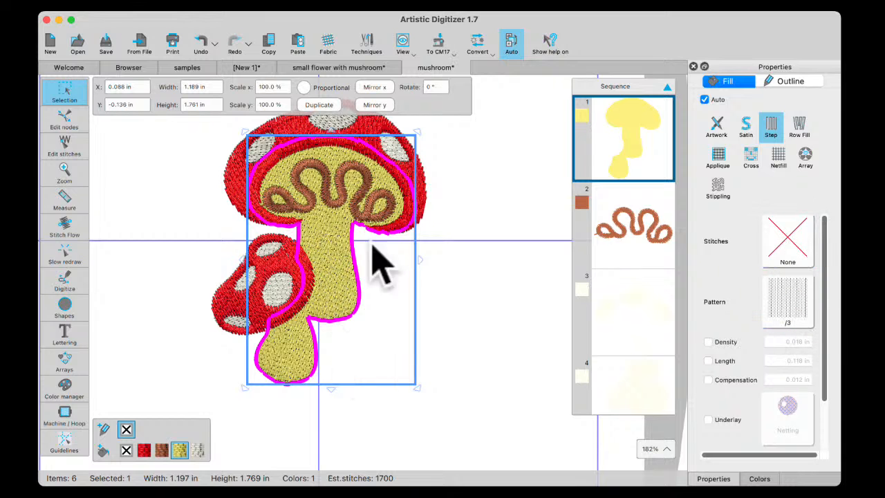
click(788, 299)
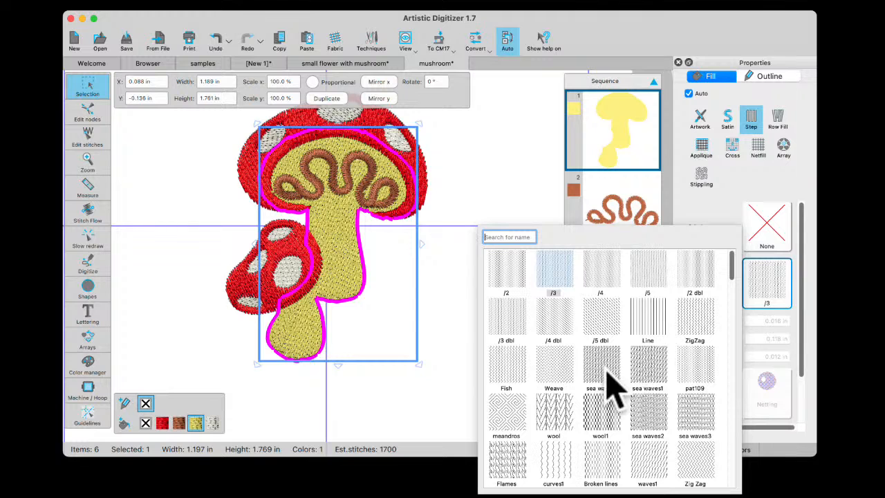
click(555, 461)
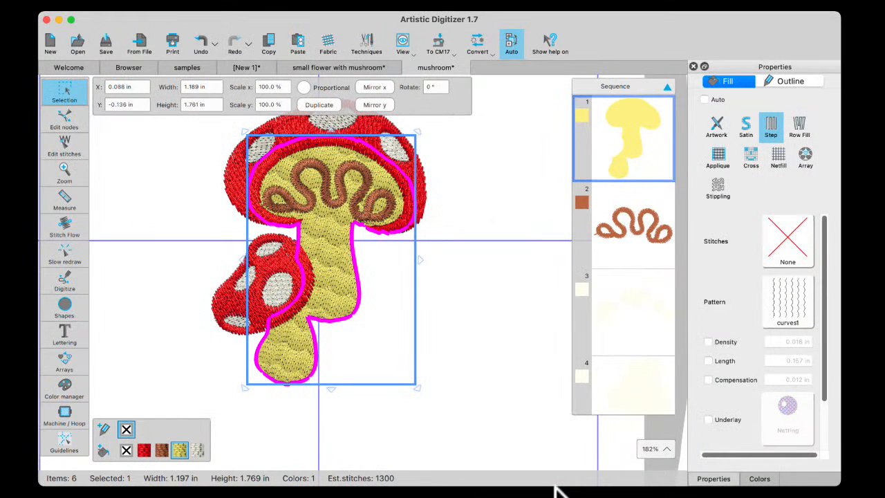
Add a stitch direction line across the upper part of the large yellow stem, bend it into a gentle curve, and deselect the stem
click(67, 233)
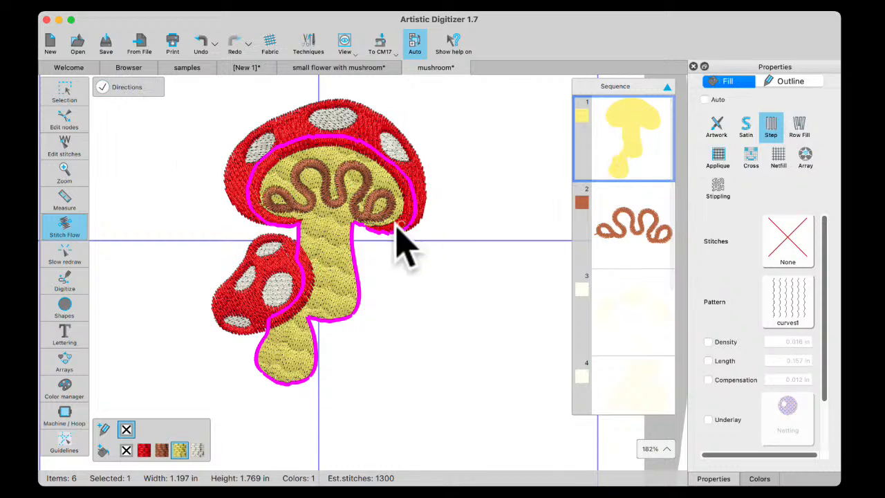
mouse_move(310, 243)
mouse_down()
mouse_move(334, 243)
mouse_move(335, 234)
mouse_up()
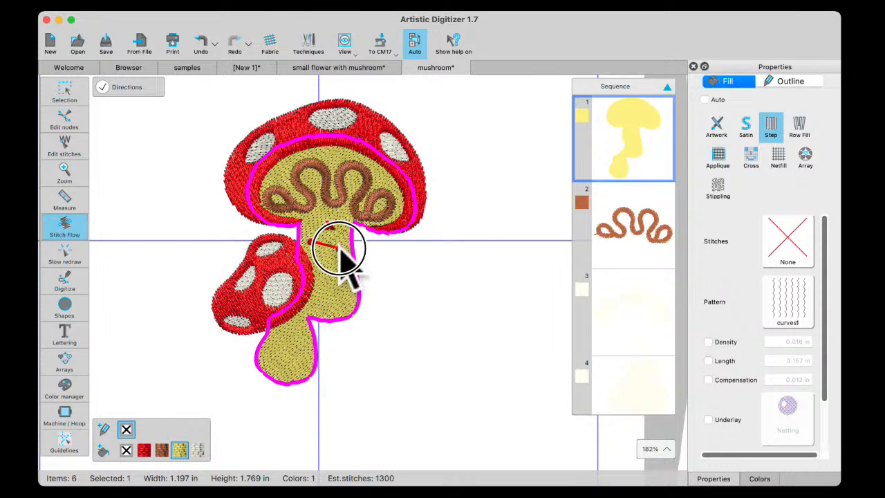
drag(340, 248, 316, 235)
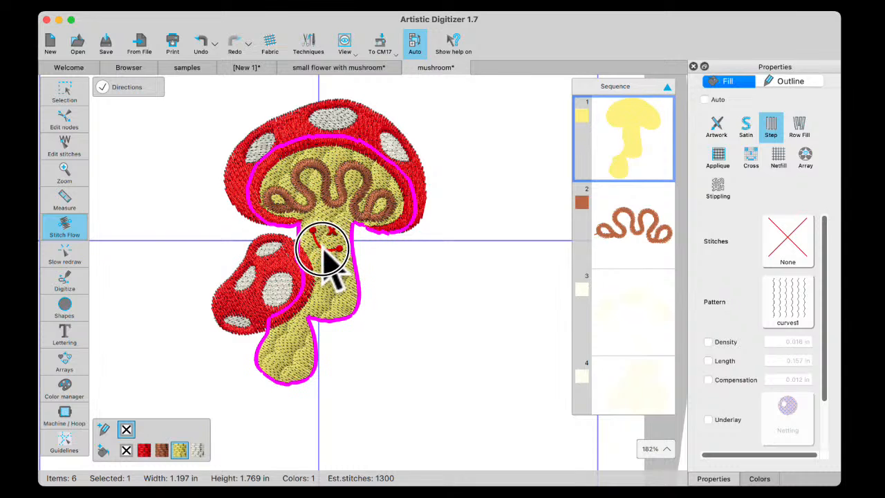
drag(323, 241, 323, 242)
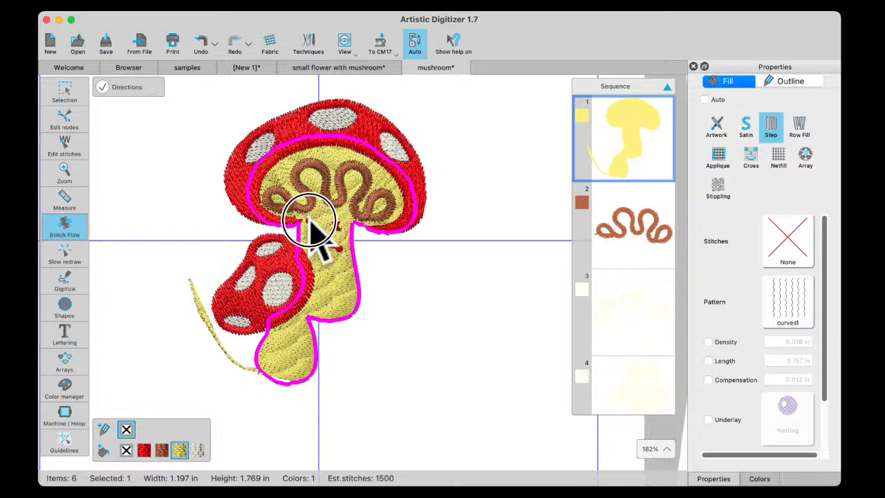
drag(309, 221, 309, 221)
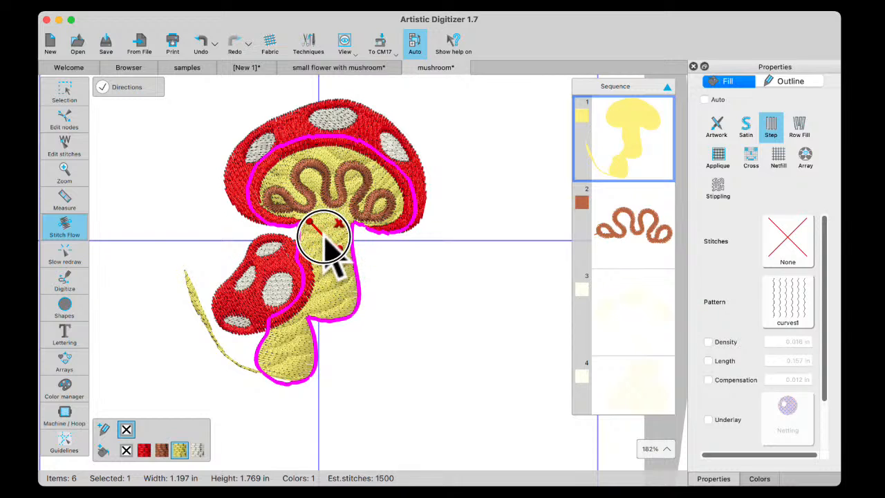
drag(324, 242, 326, 254)
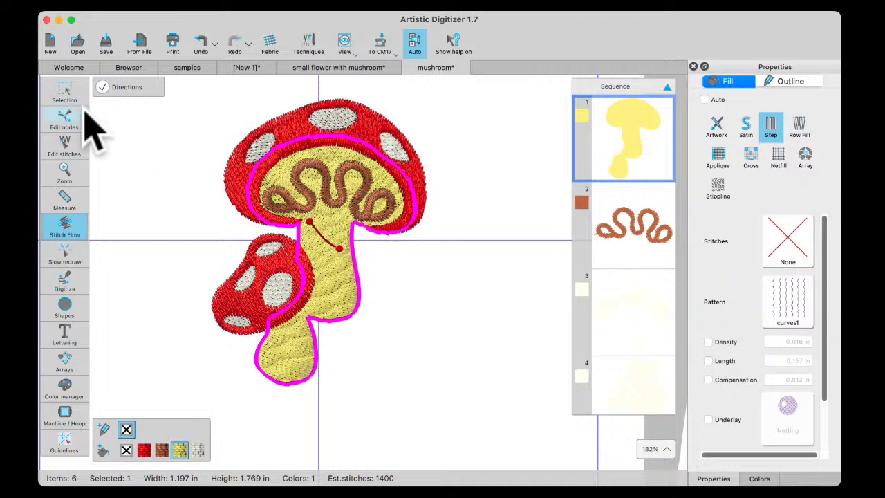
click(62, 91)
click(498, 316)
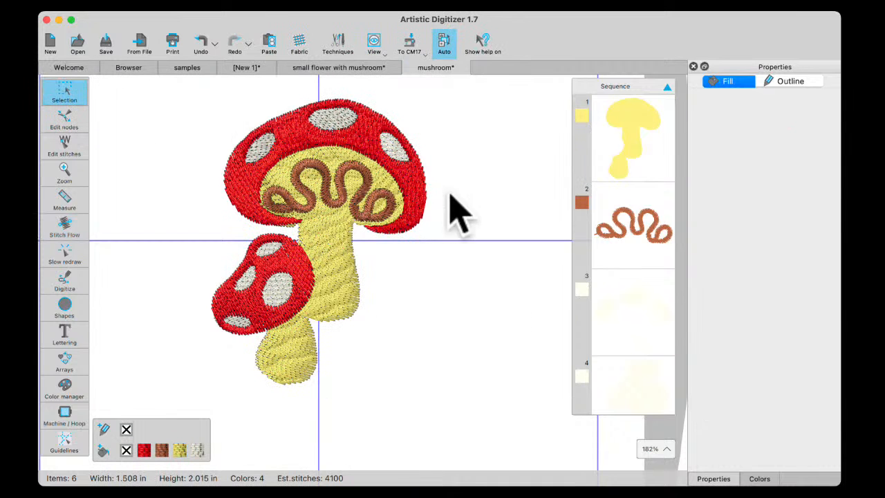
Convert the large red mushroom cap from raw stitches to curves and change its fill type to Satin
click(373, 158)
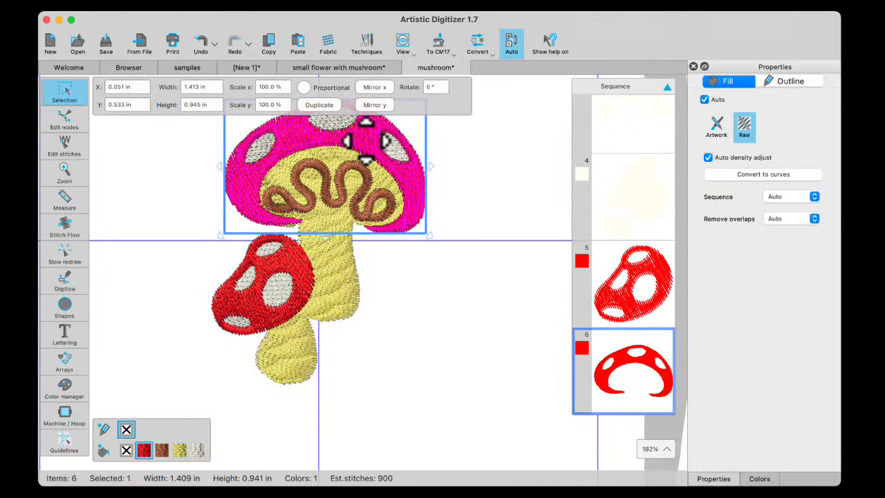
click(764, 176)
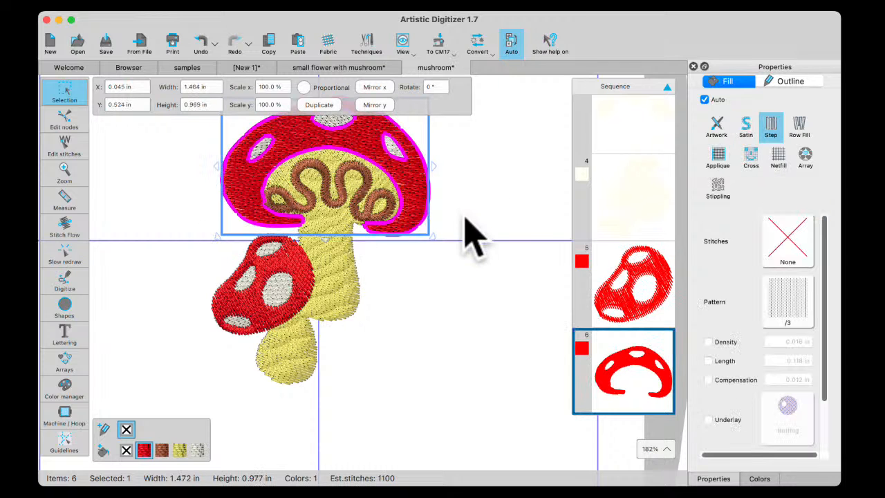
click(749, 128)
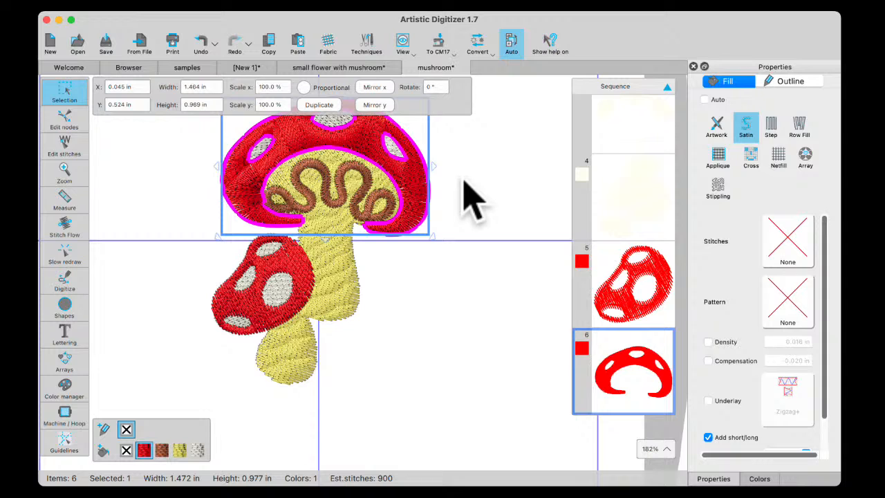
Add five stitch direction lines across the large red cap from its outer to its inner edge, and deselect the cap
click(66, 231)
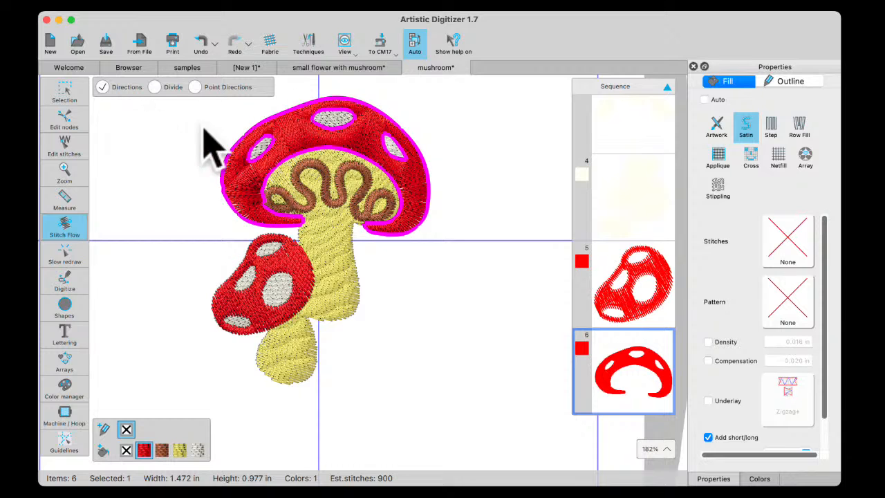
drag(225, 162, 264, 185)
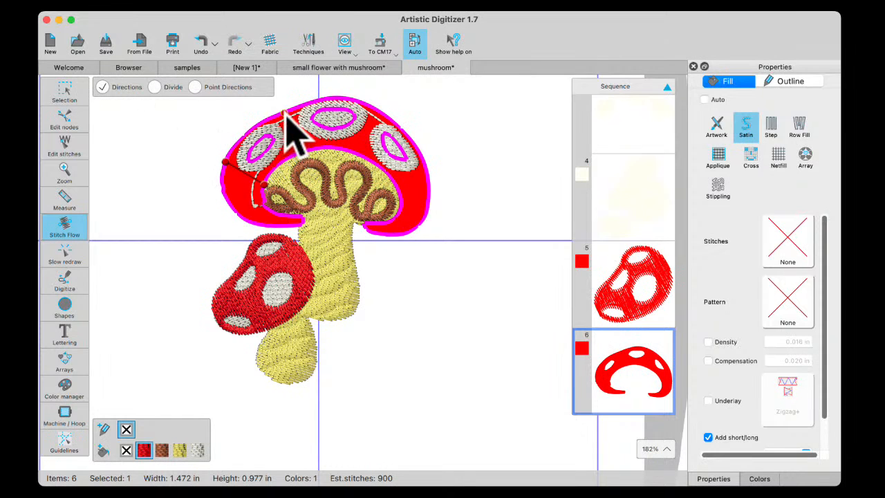
drag(287, 112, 303, 150)
mouse_move(380, 112)
mouse_down()
mouse_move(384, 131)
mouse_move(353, 153)
mouse_up()
drag(429, 188, 400, 193)
drag(244, 220, 264, 207)
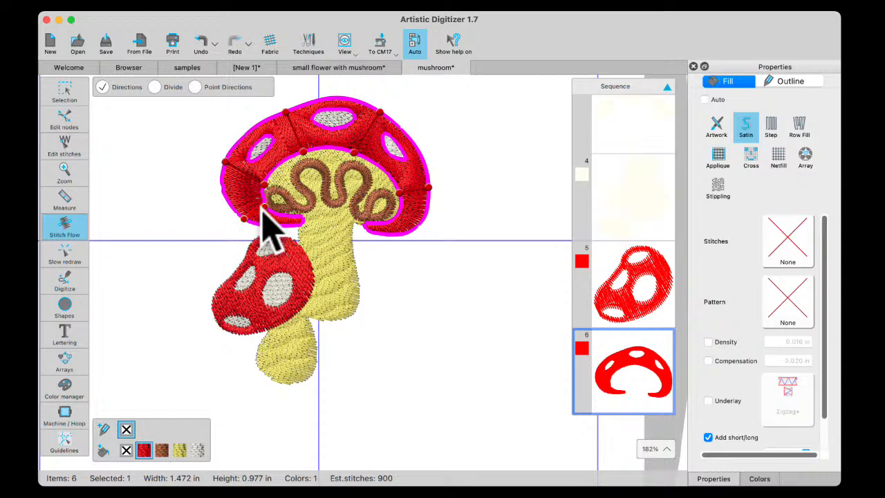
click(73, 97)
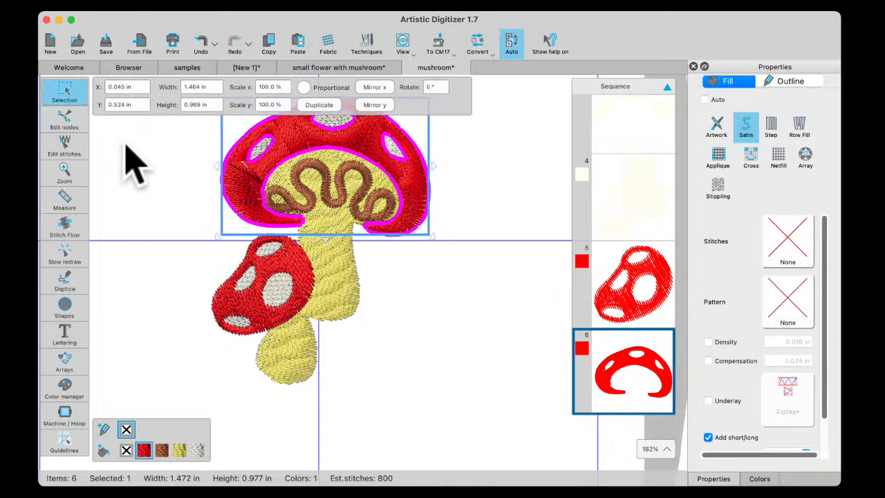
click(135, 173)
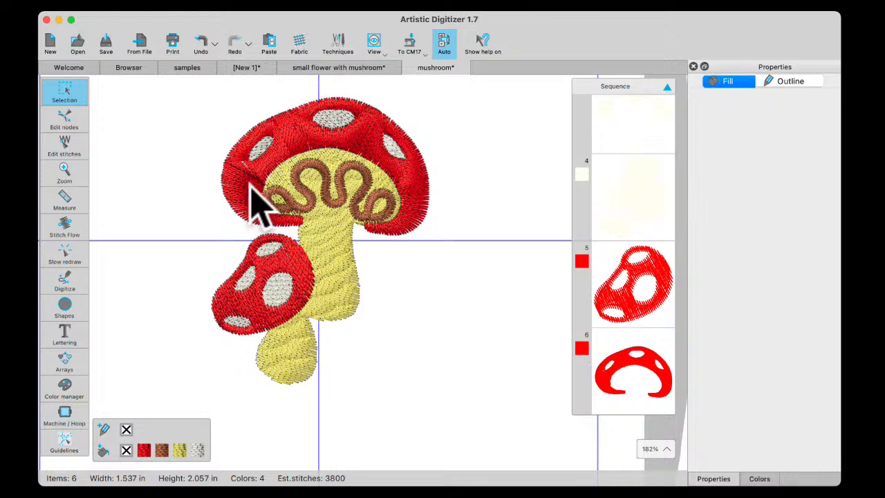
Add four stitch flow divide lines to the large red cap: one across its outer side and three from the white spots to the inner edge
click(302, 138)
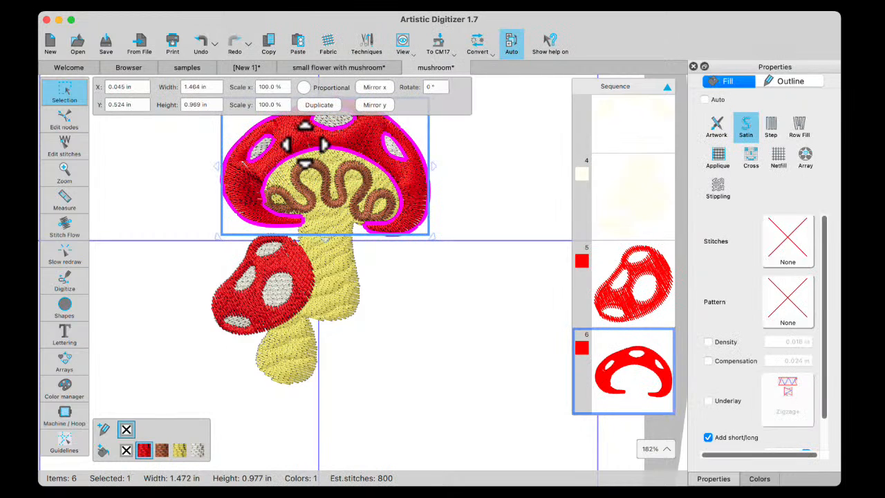
click(65, 229)
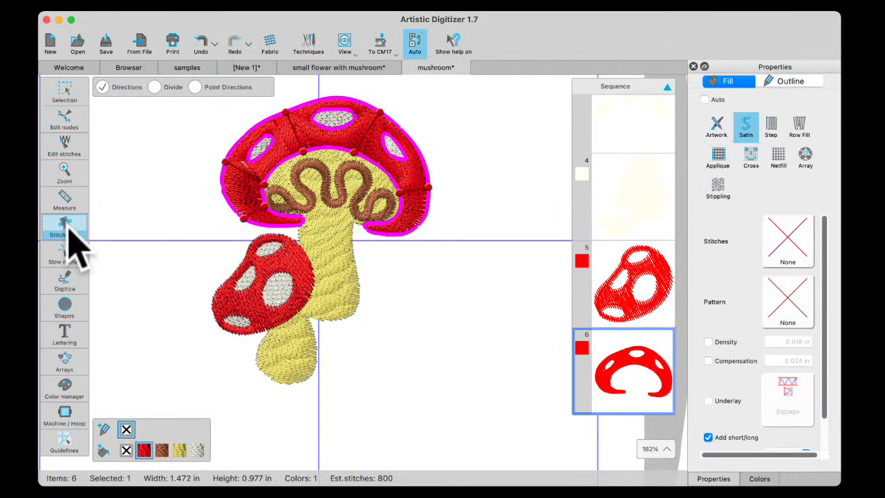
click(155, 88)
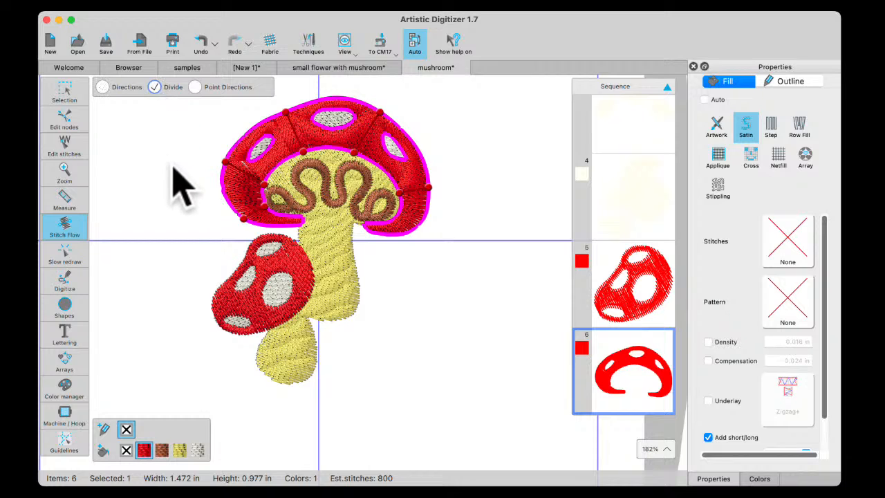
click(224, 191)
drag(225, 191, 261, 192)
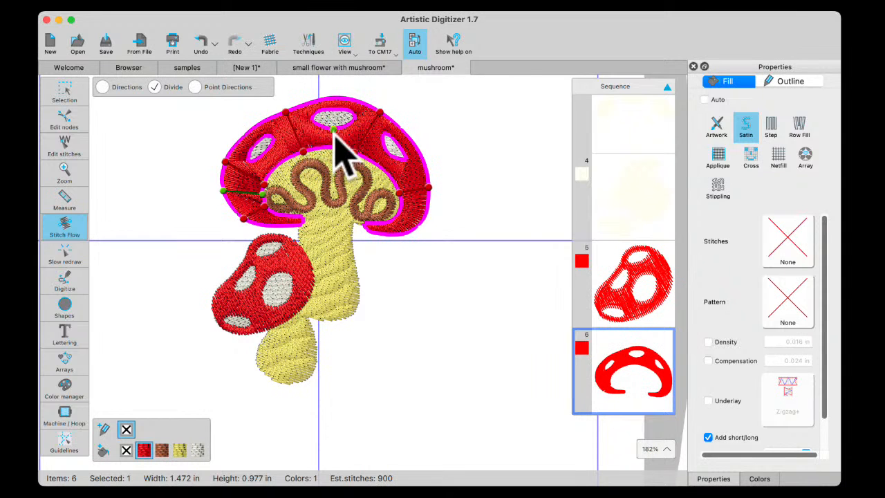
drag(334, 131, 333, 148)
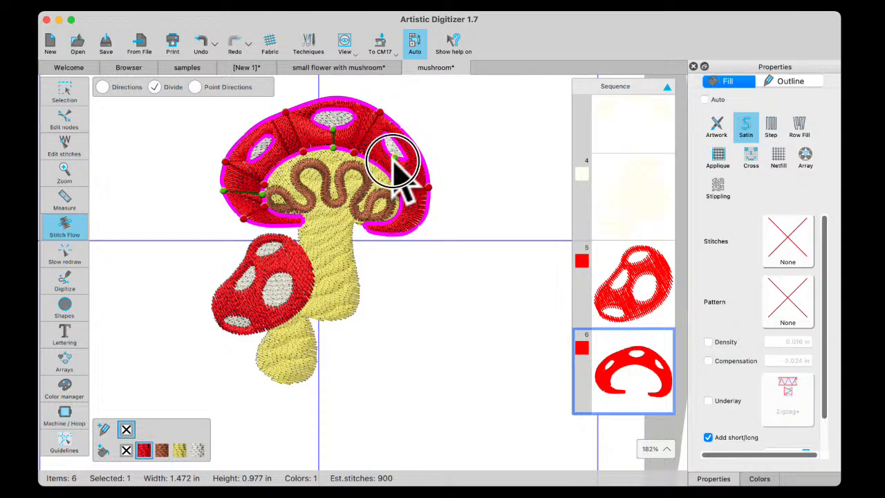
drag(395, 159, 380, 166)
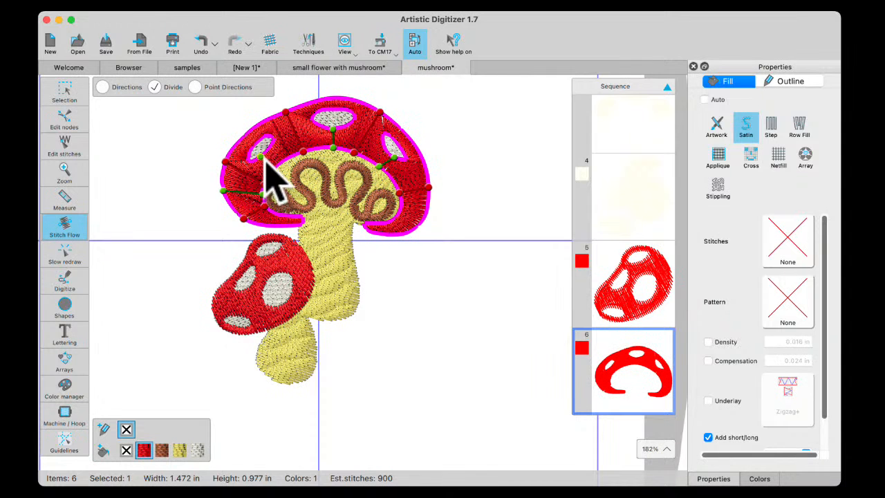
drag(265, 158, 273, 170)
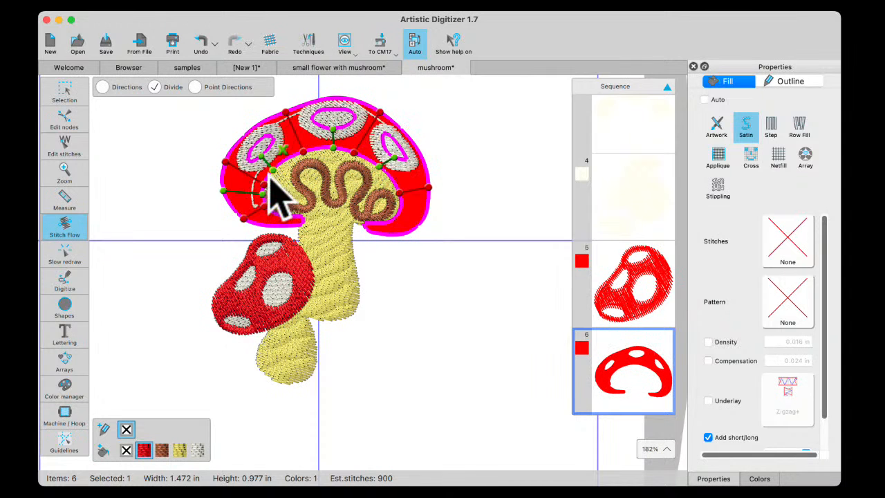
click(55, 94)
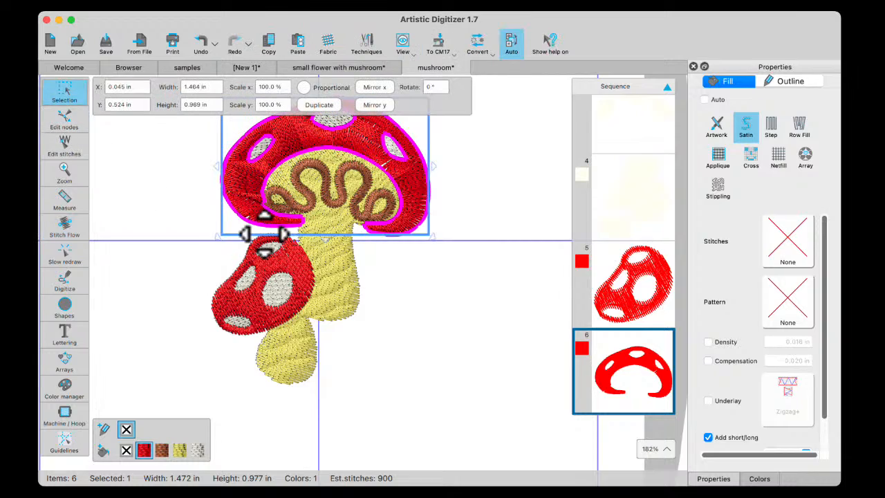
Convert the brown squiggle under the large red cap from raw stitches to curves
scroll(235, 224, up, 5)
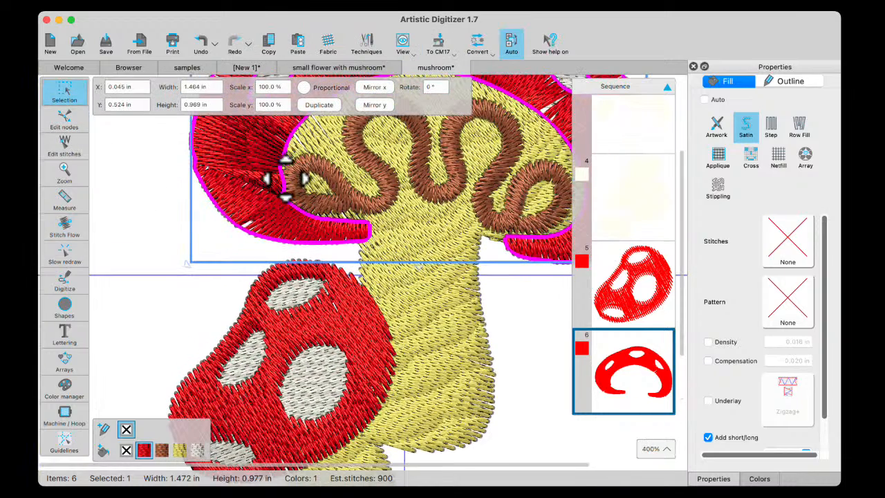
scroll(307, 179, up, 5)
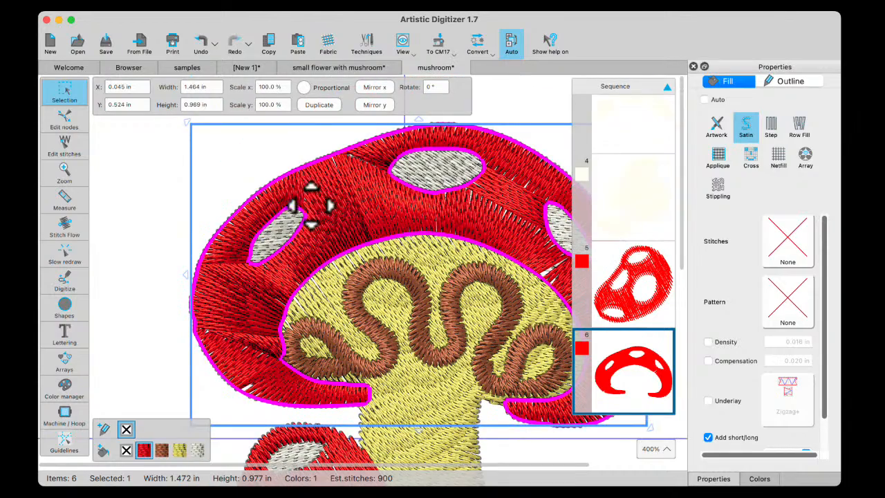
scroll(471, 228, down, 1)
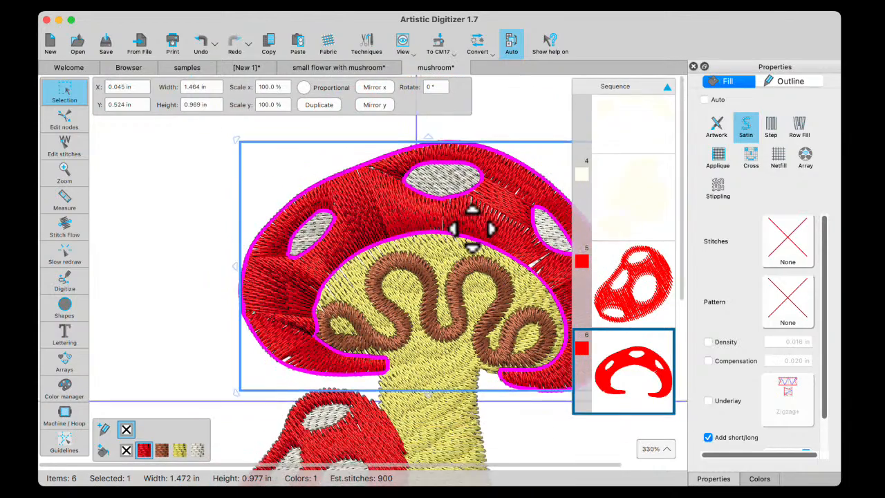
scroll(470, 228, down, 1)
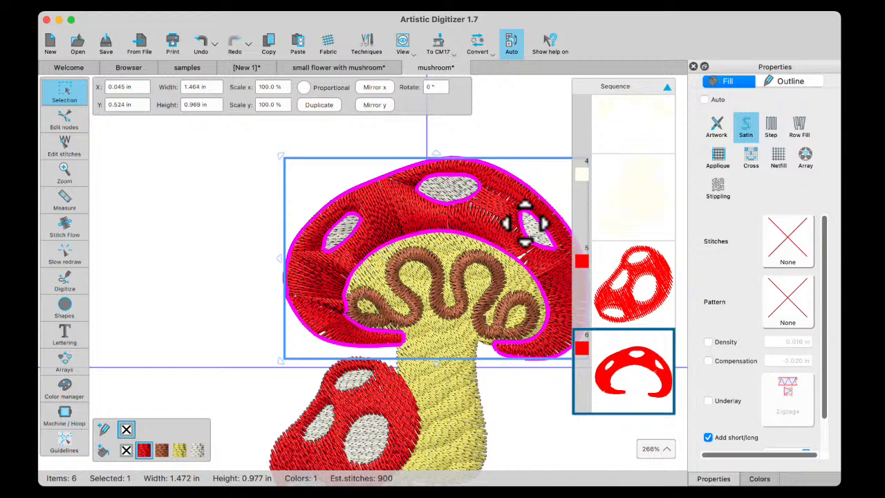
scroll(529, 293, down, 2)
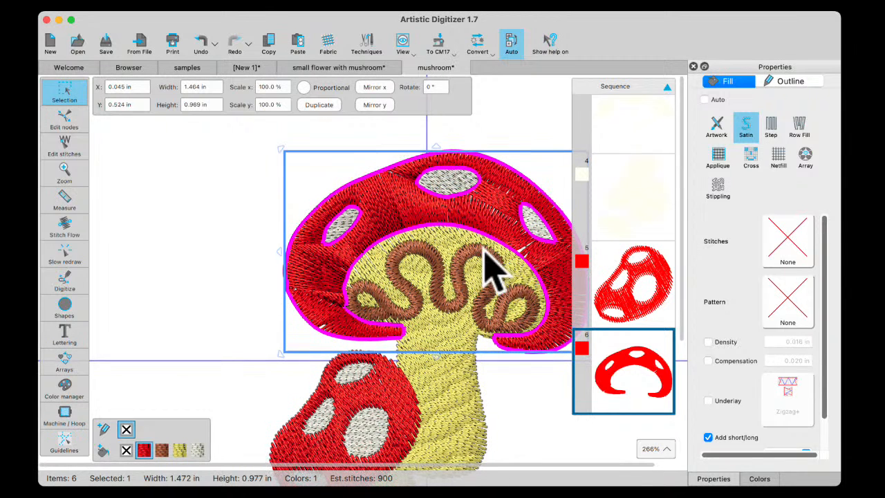
scroll(477, 270, right, 5)
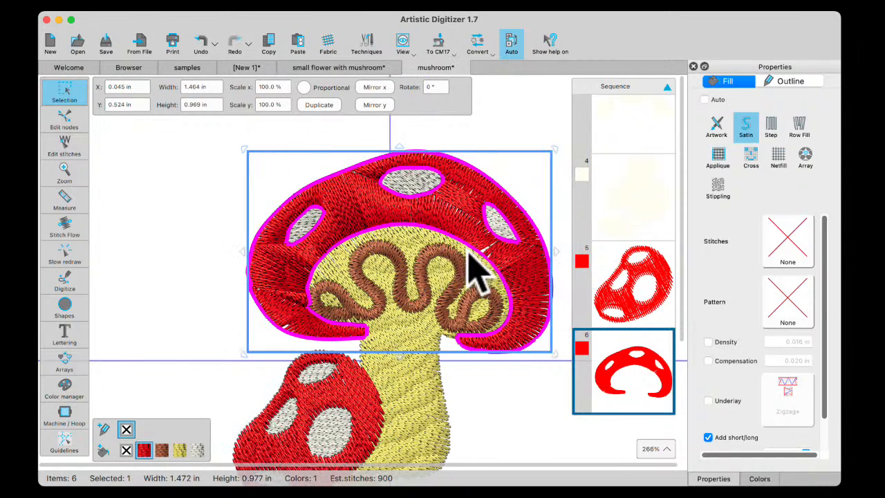
click(358, 257)
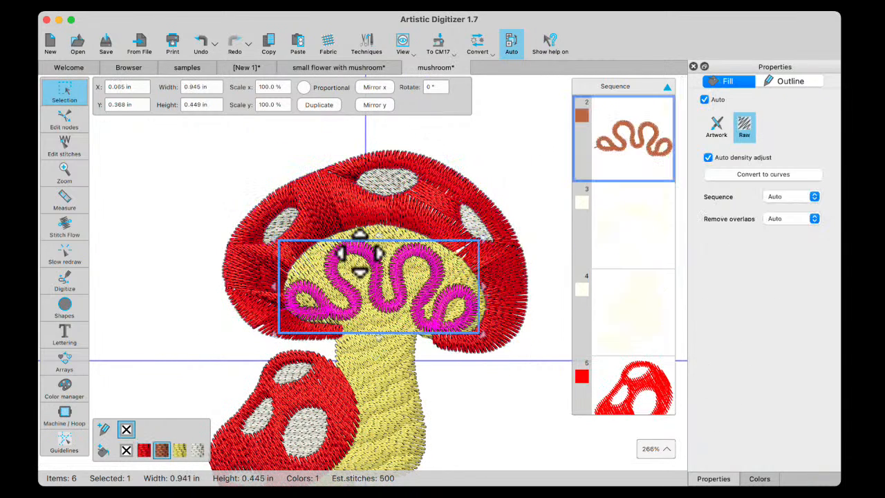
click(777, 177)
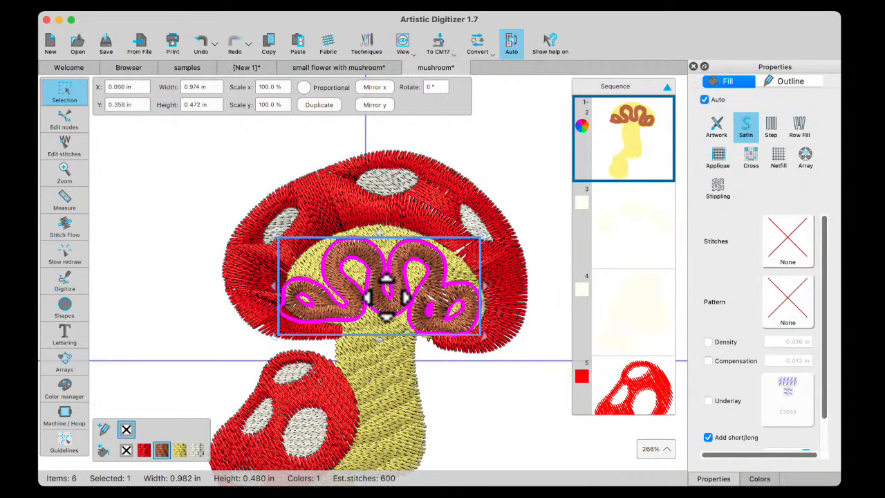
Add stitch direction lines across the brown squiggle's two end loops, running between their inner and outer edges
click(65, 229)
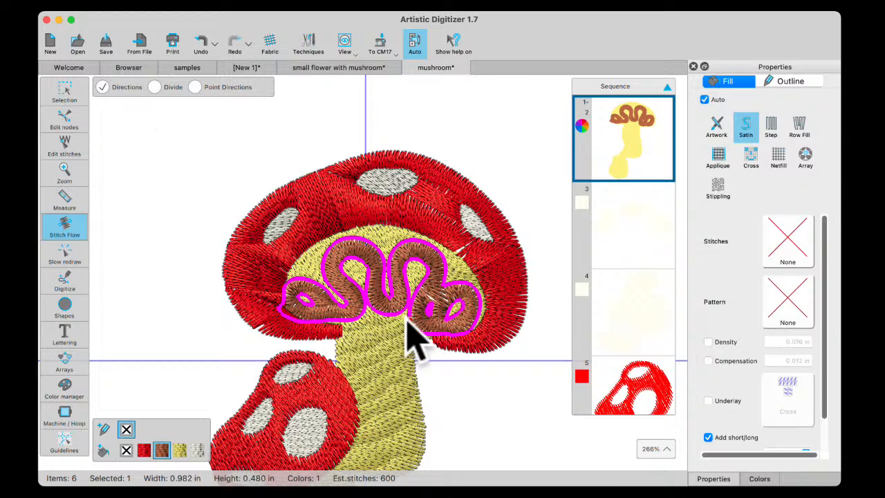
scroll(435, 316, up, 5)
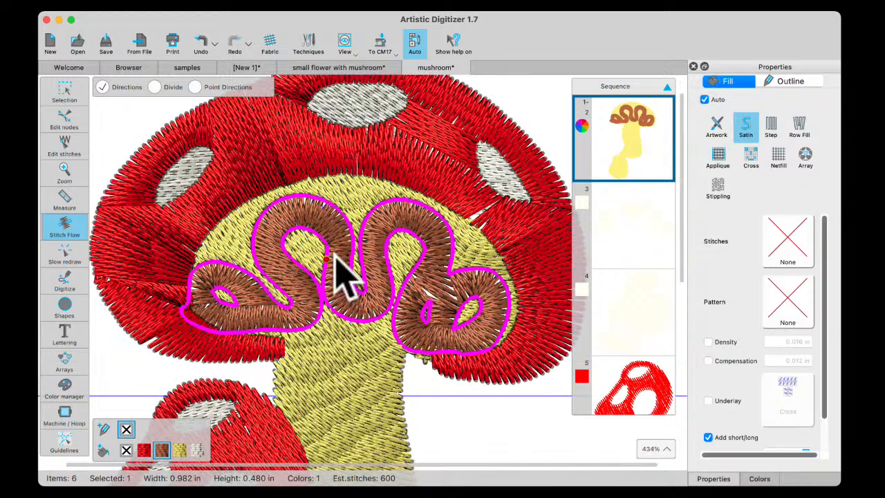
drag(236, 298, 213, 292)
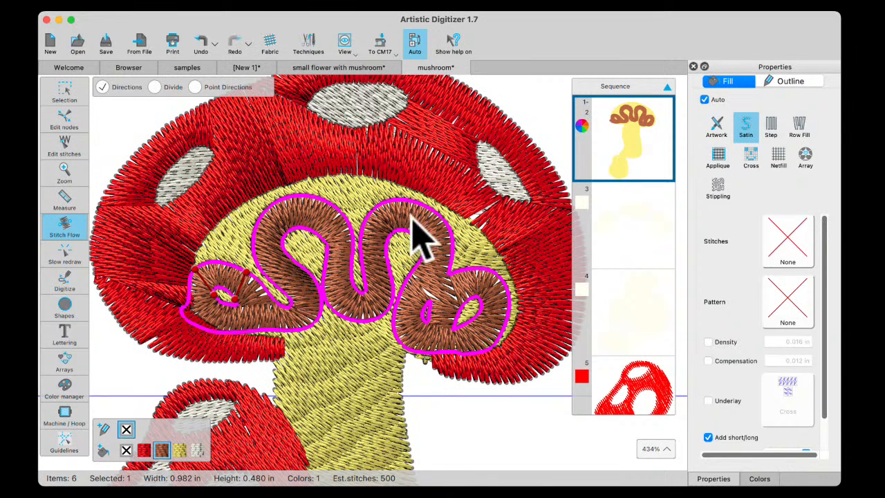
drag(413, 216, 410, 274)
drag(484, 302, 507, 312)
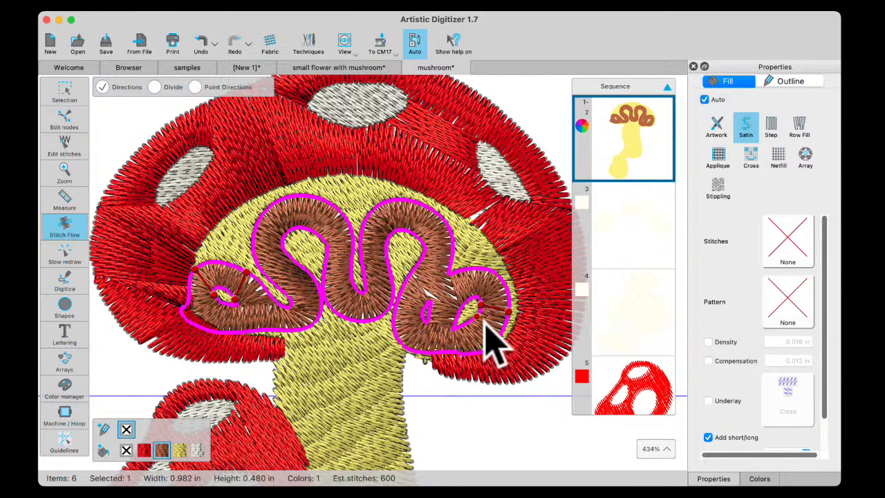
mouse_move(454, 326)
mouse_down()
mouse_move(407, 340)
mouse_move(410, 352)
mouse_move(424, 346)
mouse_up()
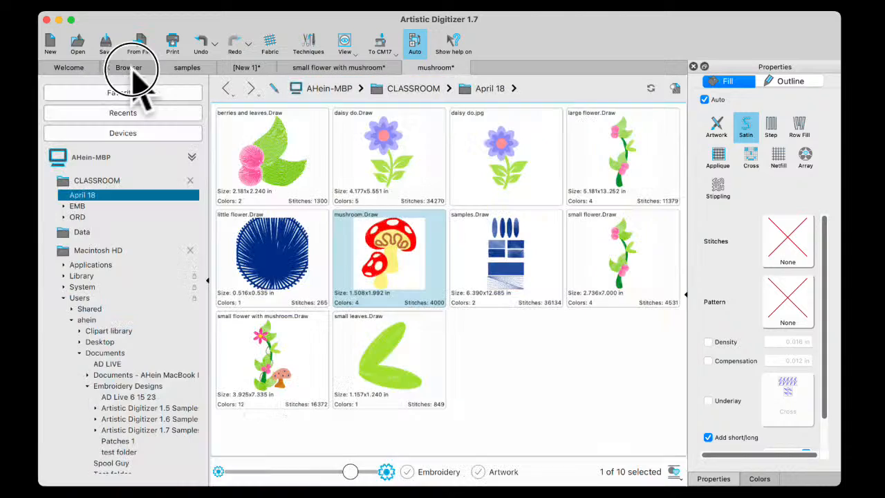
Open daisy do.jpg from the April 18 folder and crop the image around the flower to 4.180 by 5.384 in
click(128, 67)
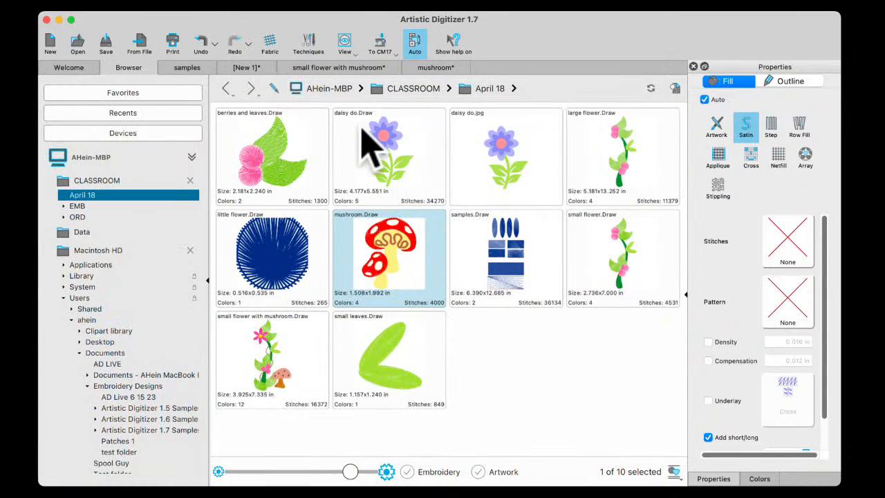
double_click(511, 163)
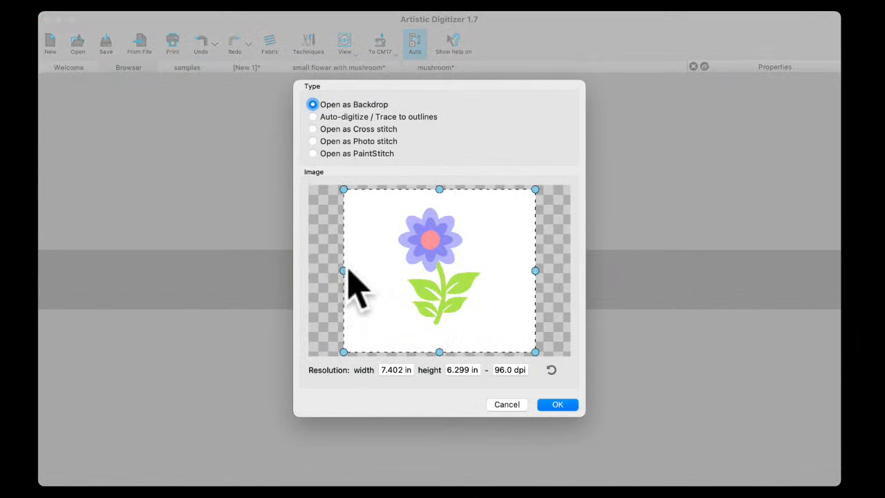
drag(343, 273, 364, 273)
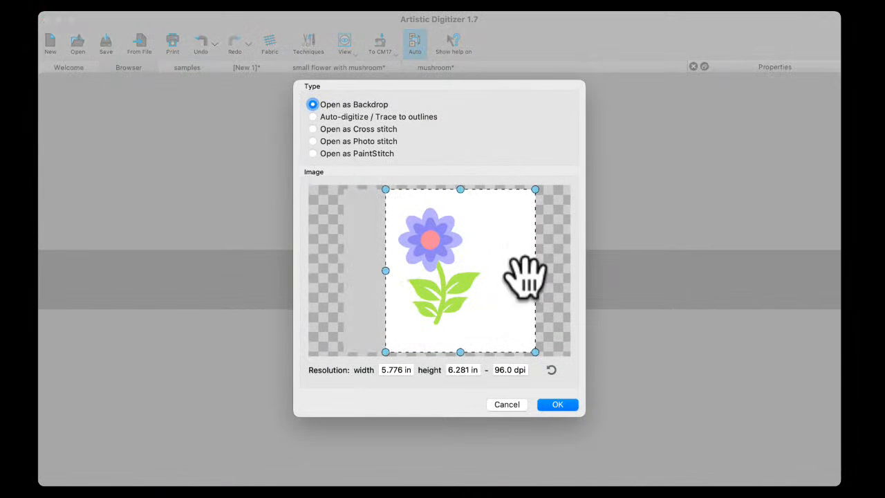
drag(534, 271, 499, 270)
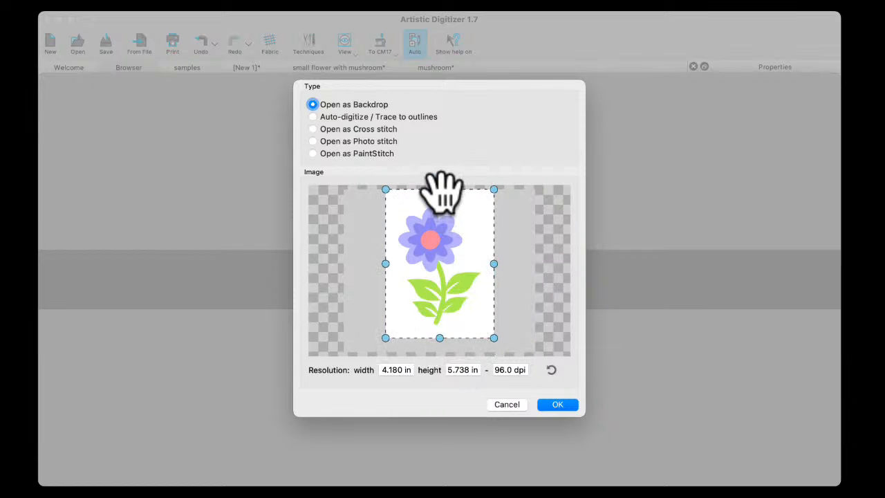
Set the image to Auto-digitize / Trace to outlines and trace the cropped flower
click(313, 118)
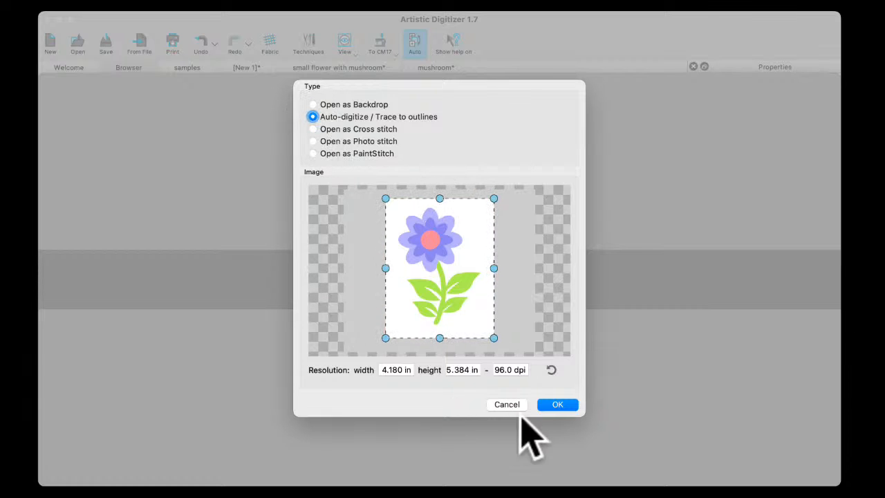
click(558, 405)
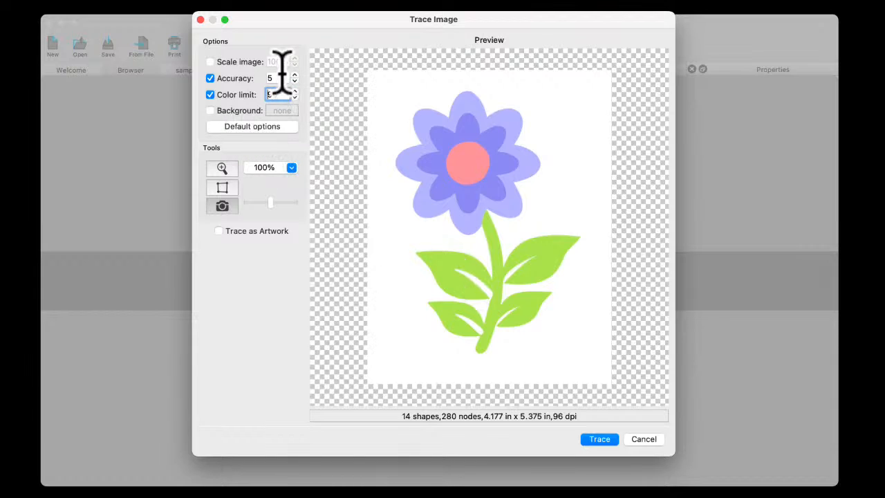
drag(282, 94, 238, 77)
click(601, 439)
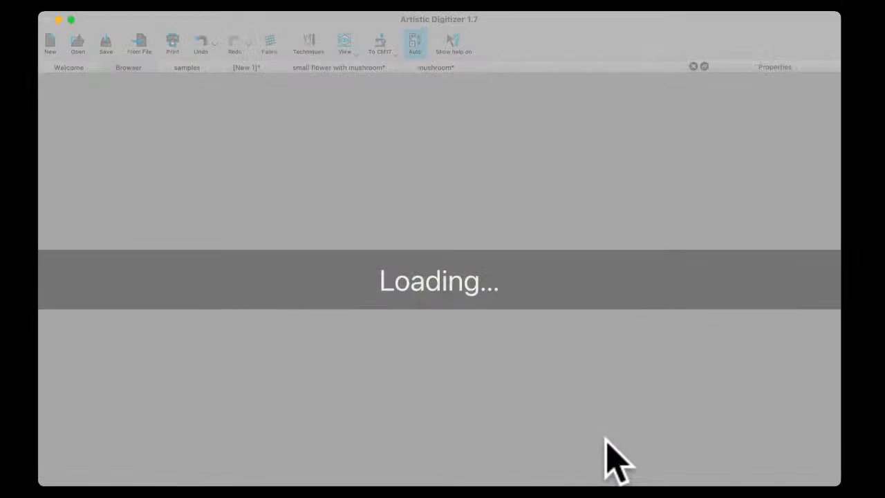
Remove the fill colour from the background shape around the traced flower and deselect it
scroll(322, 273, up, 5)
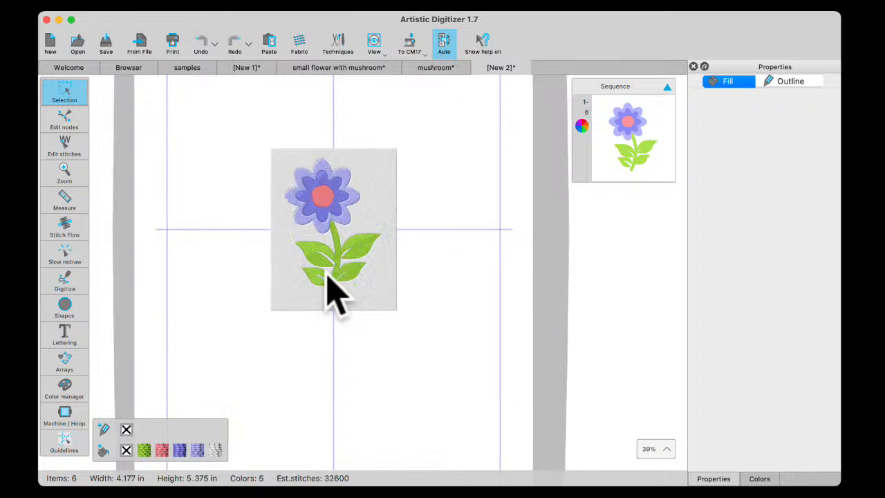
click(424, 316)
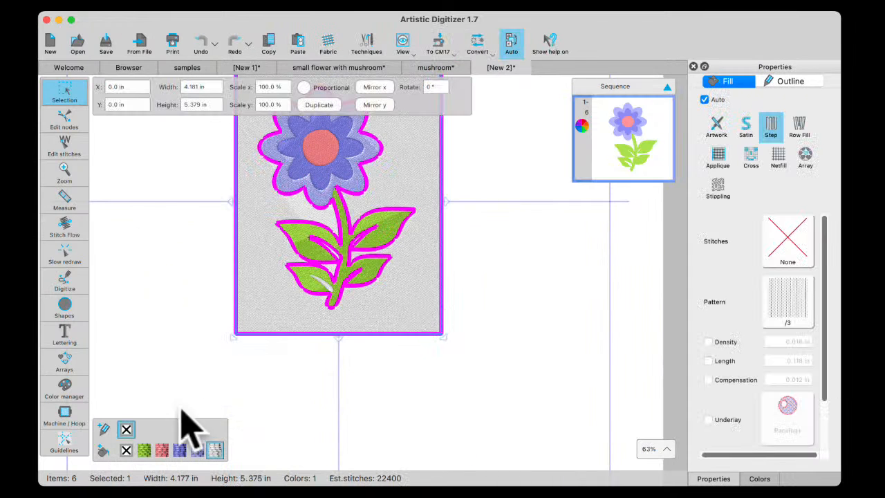
click(125, 450)
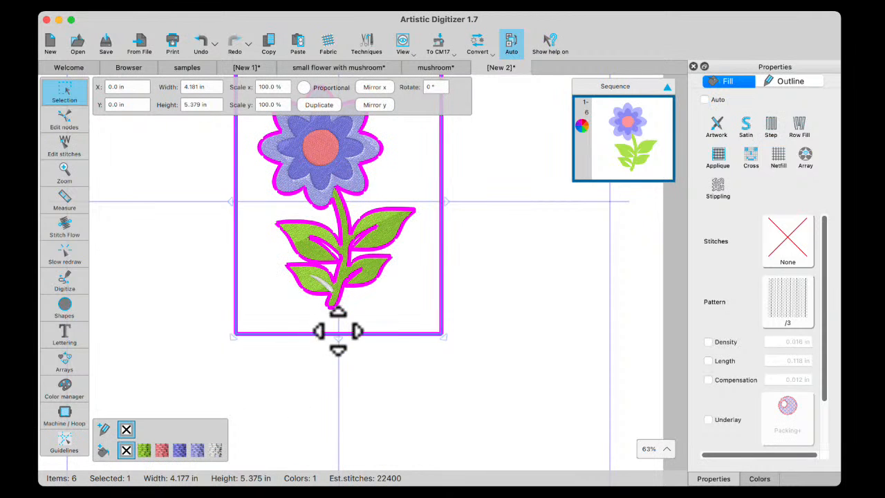
scroll(332, 342, up, 4)
click(381, 296)
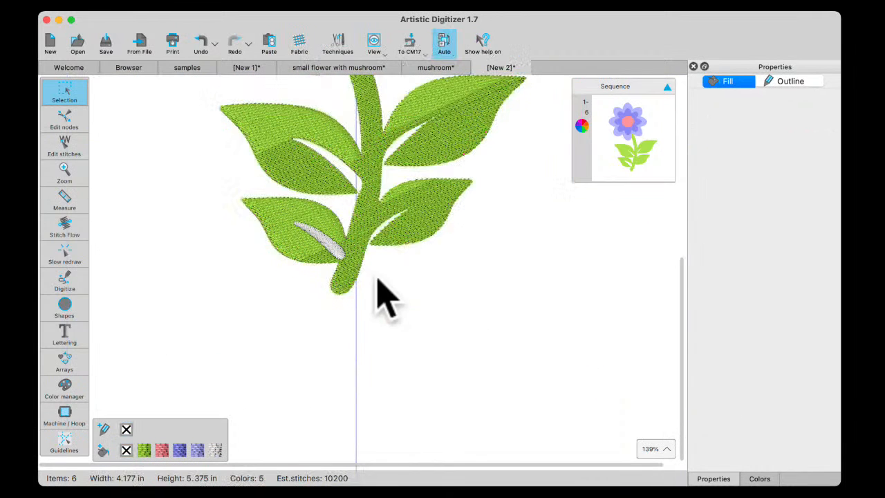
Trim the green stem-and-leaves shape with the white sliver in the lower-left leaf, and delete the sliver
click(340, 261)
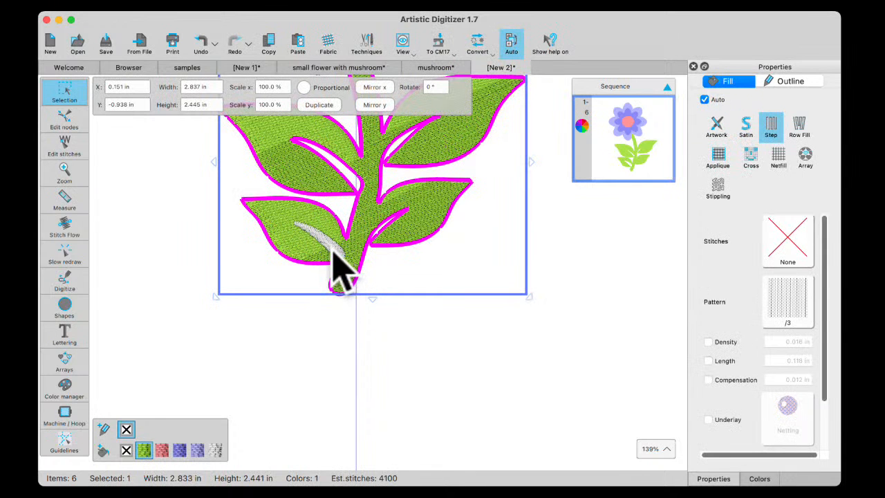
shift+click(337, 251)
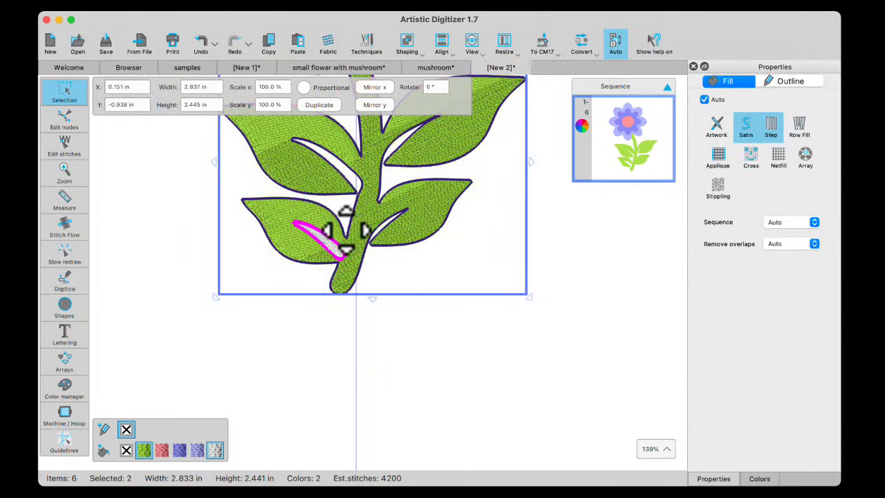
right_click(344, 228)
mouse_move(372, 301)
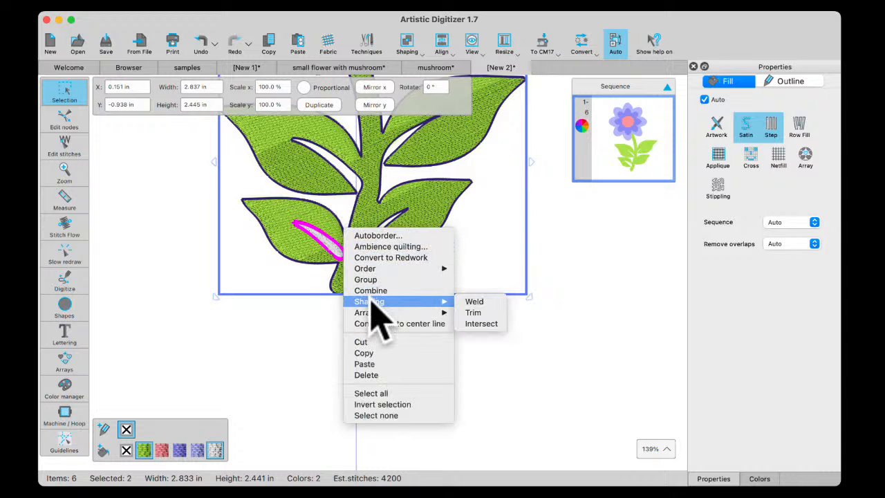
click(474, 313)
click(302, 355)
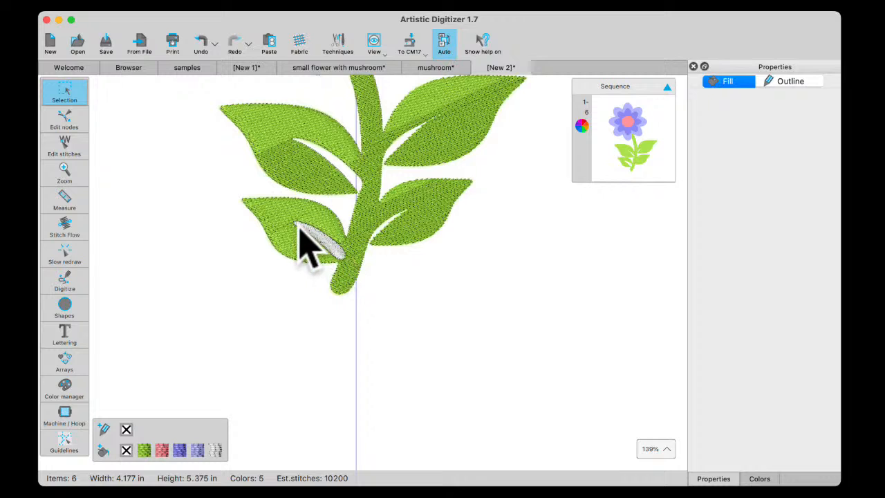
click(331, 256)
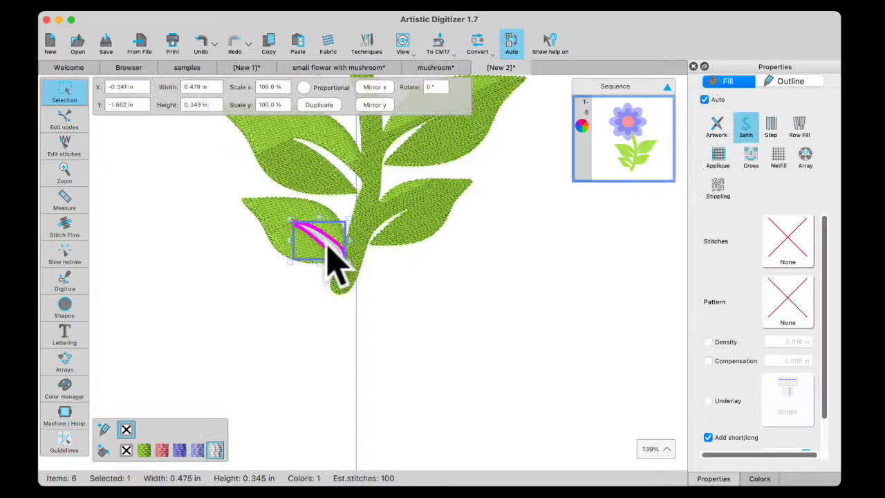
key(Delete)
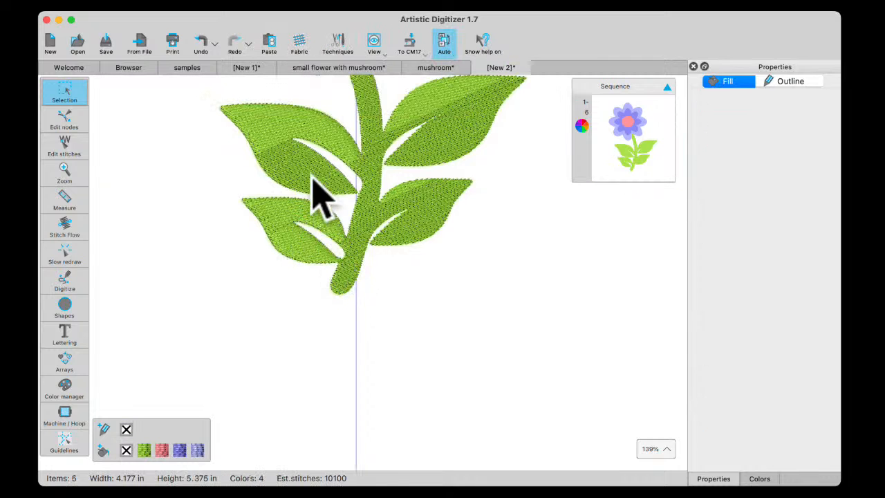
scroll(353, 354, down, 3)
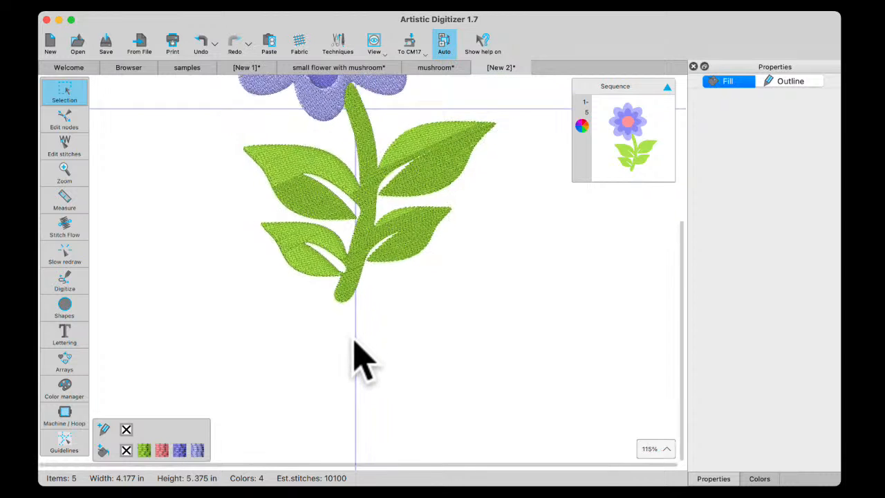
Undo the sliver deletion, the trim and the background fill removal, and remove the background shape's fill colour again
click(205, 43)
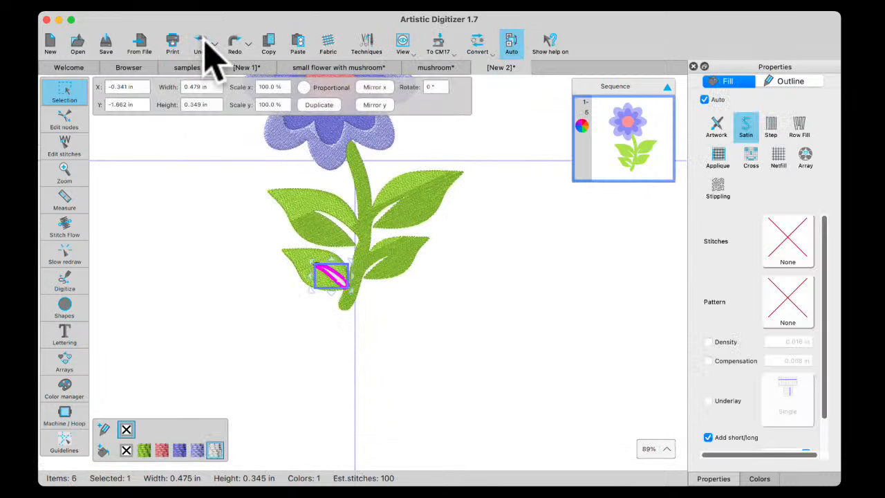
click(204, 41)
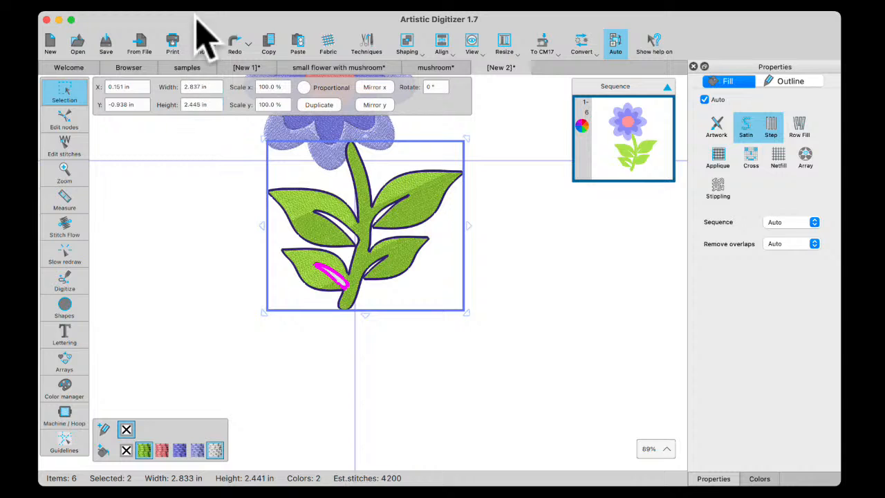
click(200, 41)
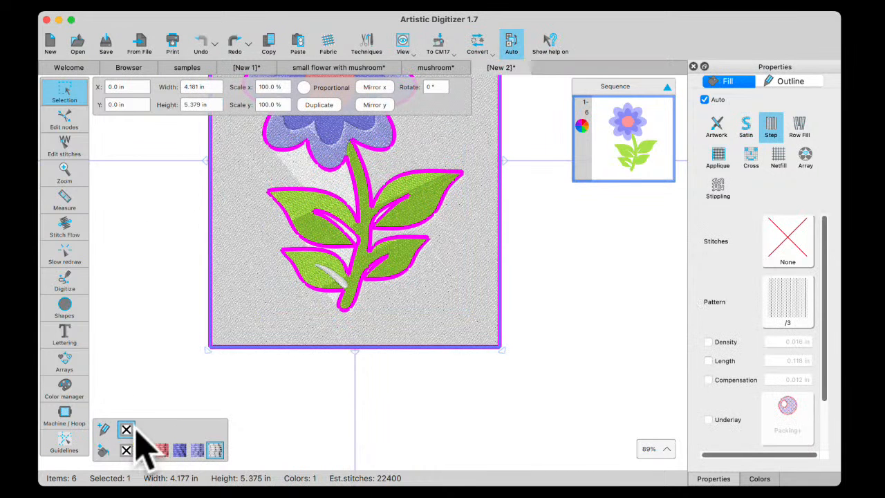
click(125, 450)
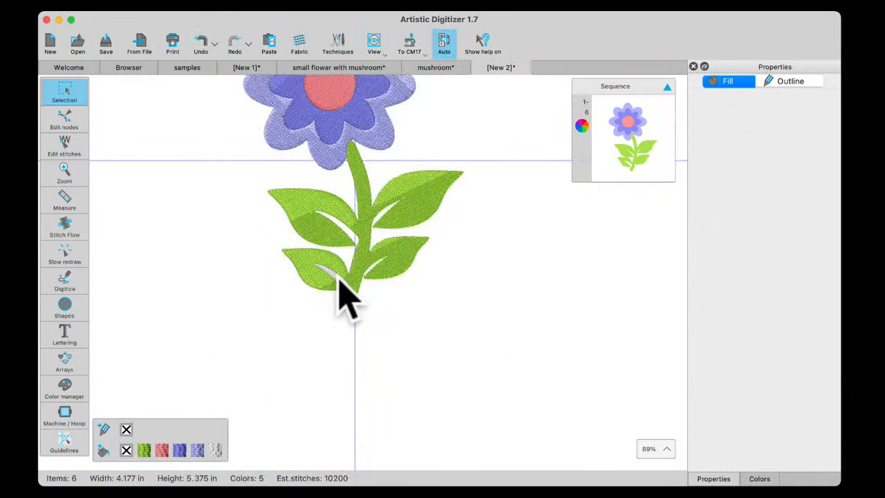
Delete the white sliver in the lower-left leaf without trimming the green shape first, and undo that deletion
click(339, 280)
key(Delete)
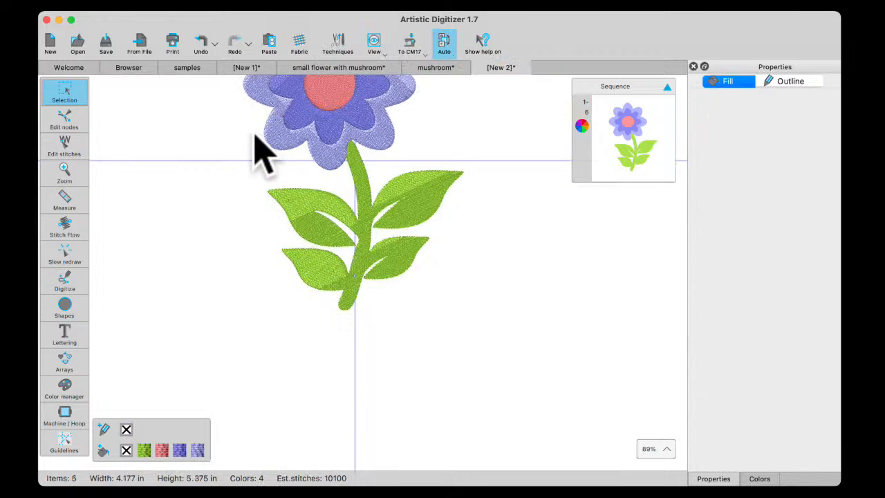
click(199, 46)
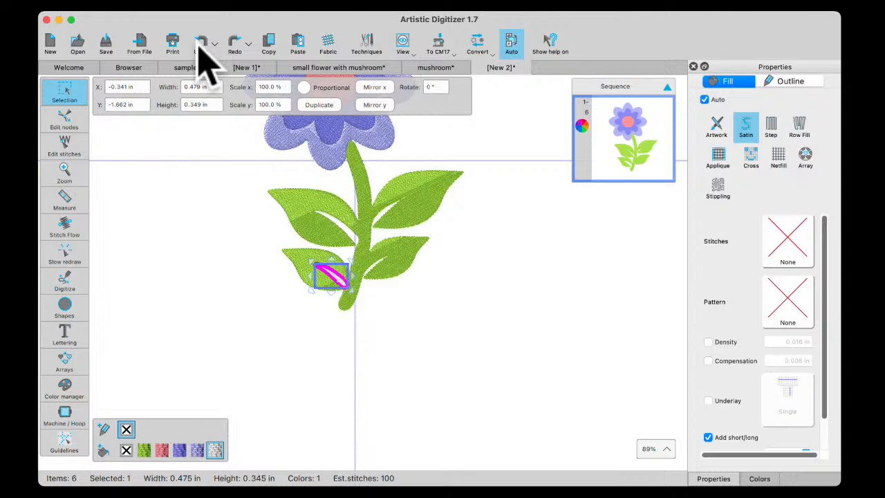
Trim the stem-and-leaves shape with the white sliver in the lower-left leaf and delete the sliver to leave an opening
shift+click(303, 261)
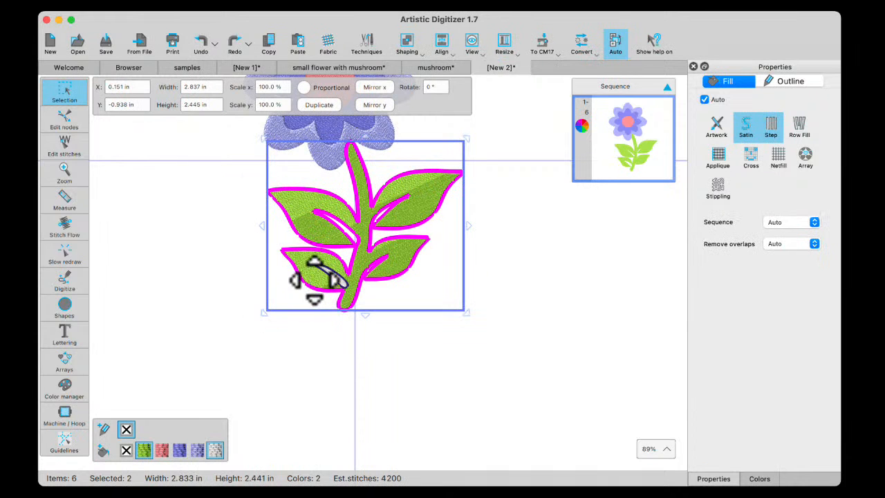
right_click(314, 279)
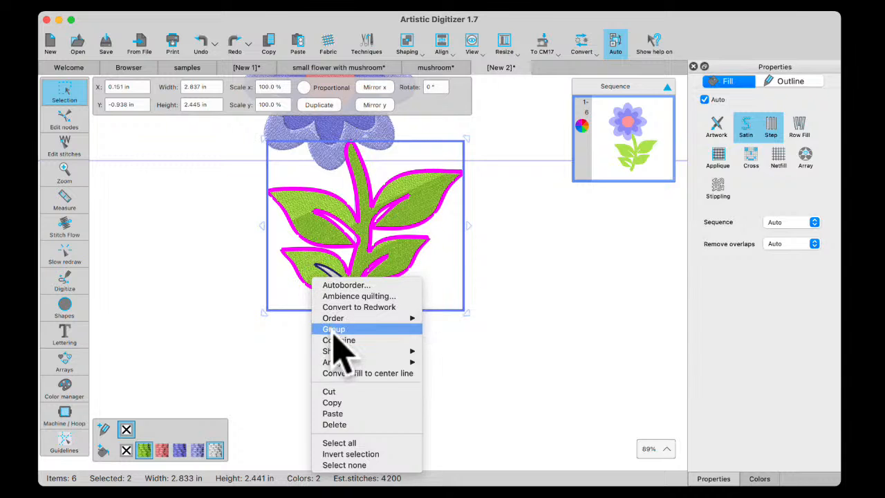
mouse_move(339, 351)
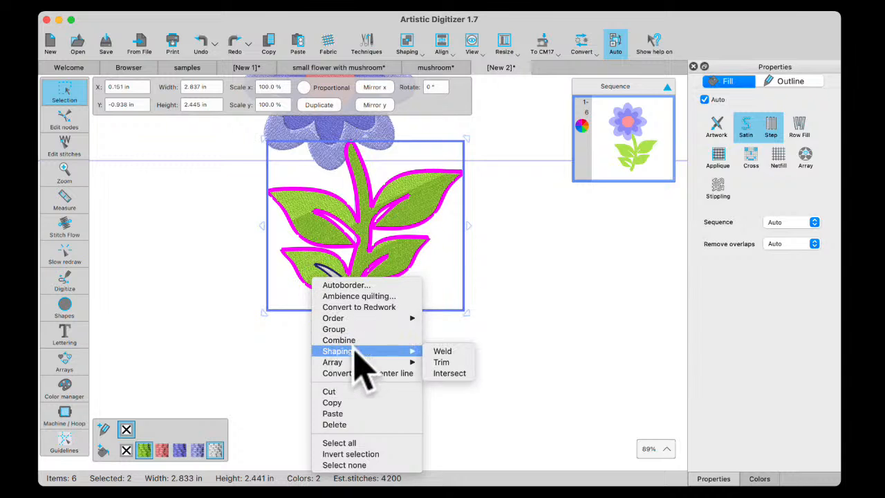
click(443, 362)
click(343, 286)
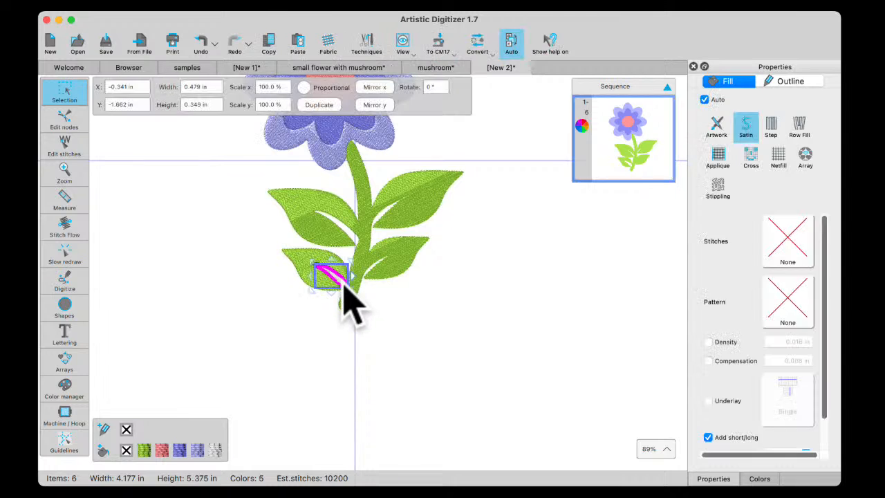
key(Delete)
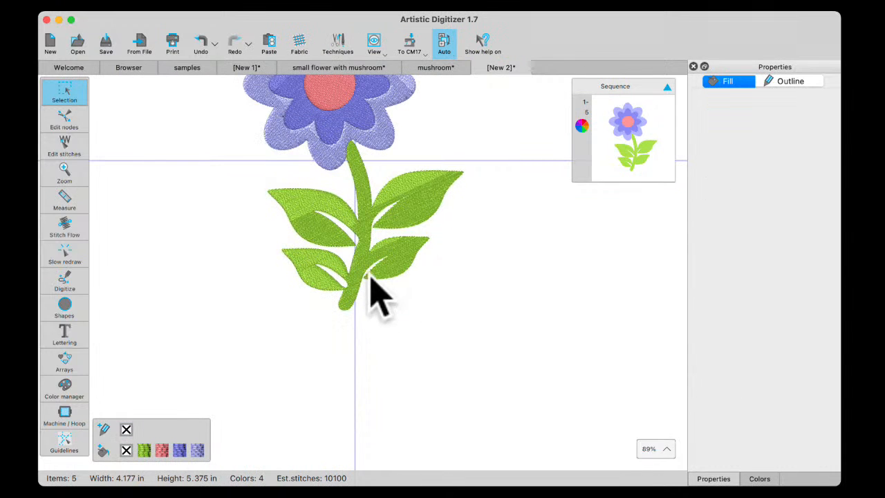
Change the fill of the flower's outer light-purple petal ring to Satin
scroll(353, 197, up, 1)
scroll(353, 197, up, 5)
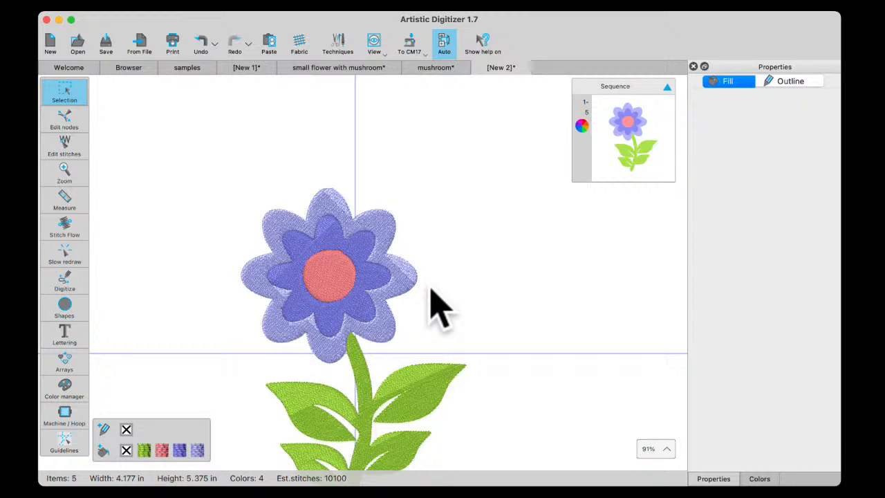
click(342, 208)
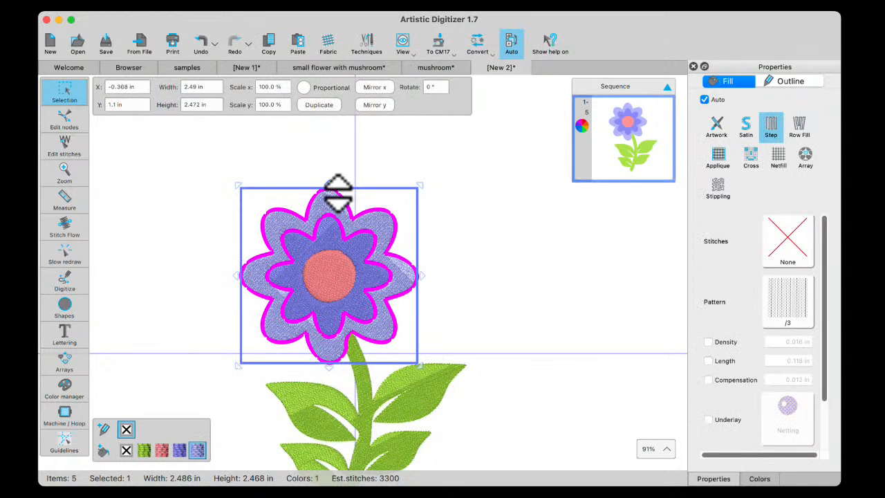
click(745, 121)
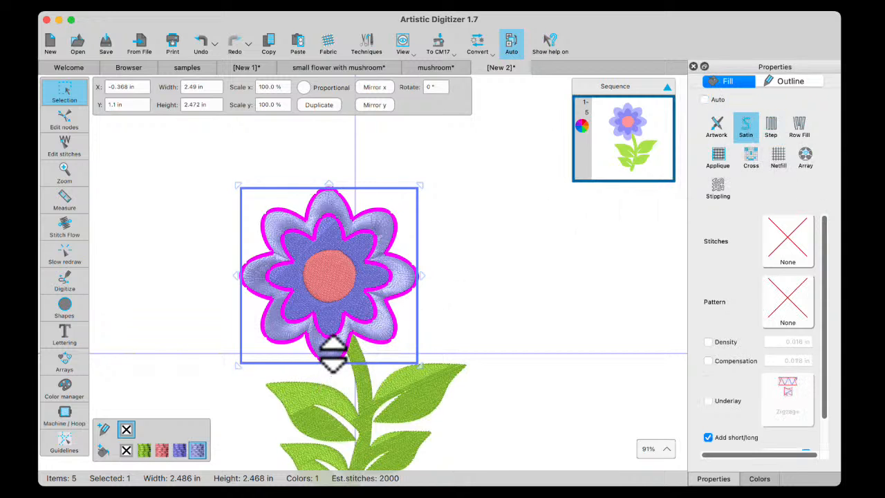
Use Stitch Flow to divide the outer petal ring at the two left notches and the lower-left notch, from outer to inner edge
scroll(332, 353, up, 3)
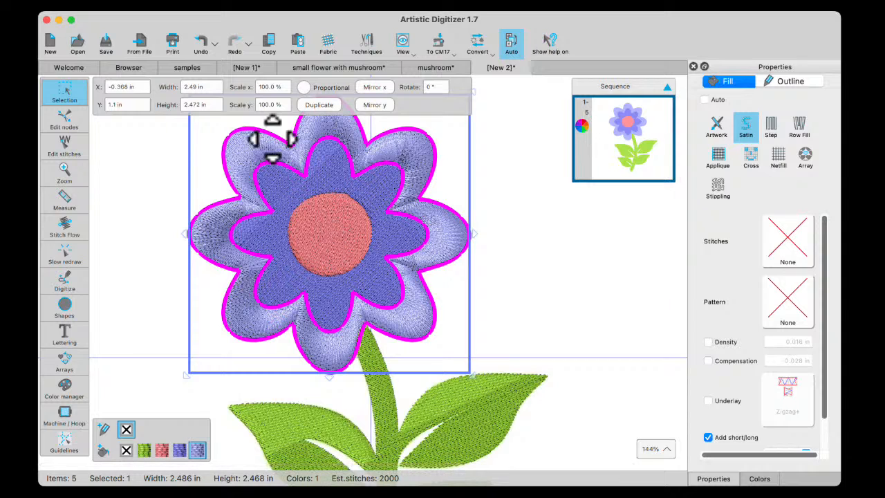
click(67, 227)
click(156, 88)
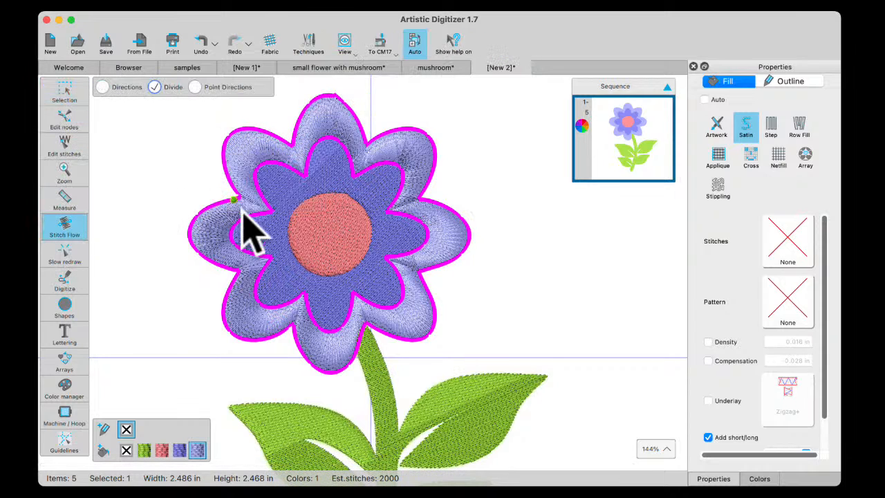
drag(250, 207, 269, 212)
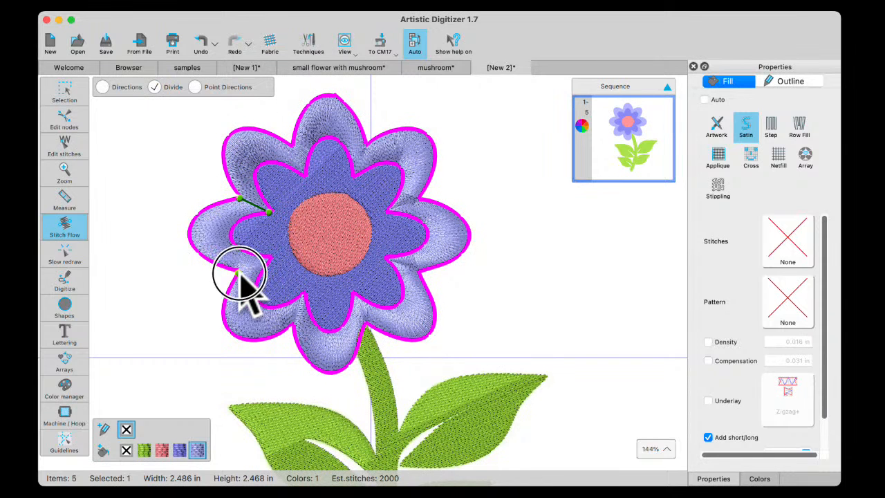
drag(237, 274, 267, 258)
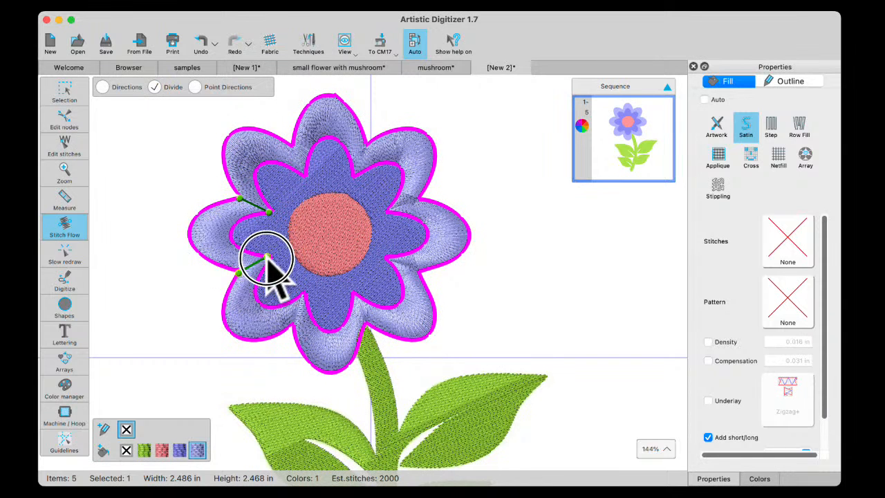
click(298, 298)
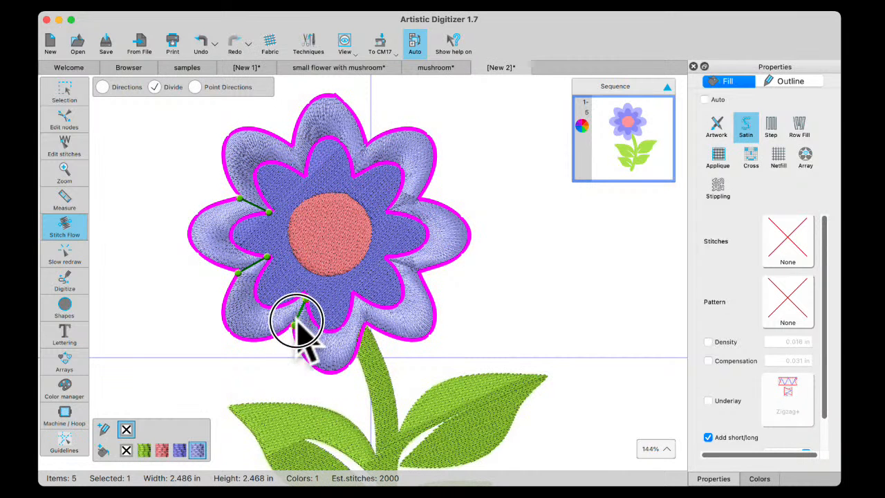
click(294, 323)
click(349, 316)
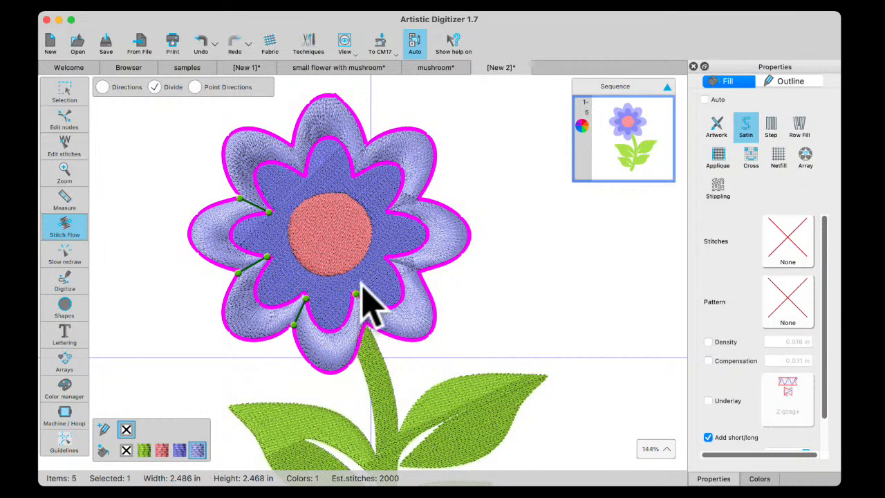
Divide the outer petal ring at the remaining five notches, from beside the stem around to the upper left, and deselect the ring
drag(361, 294, 364, 325)
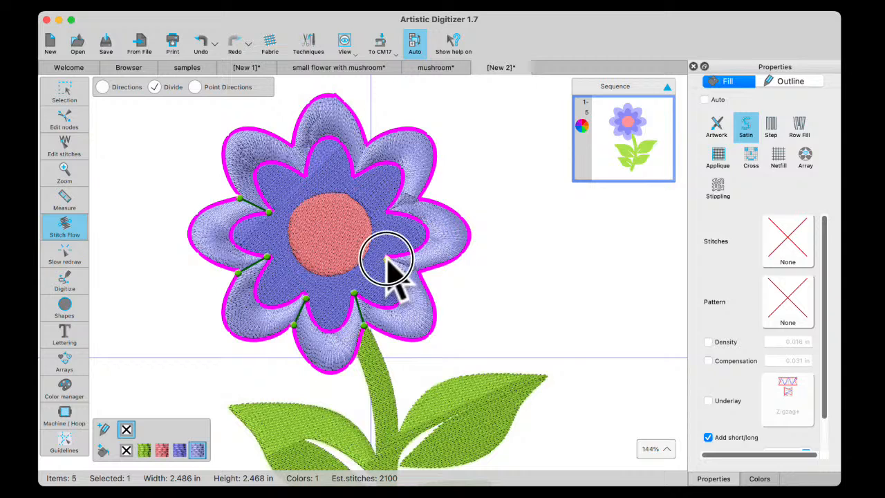
drag(387, 260, 421, 277)
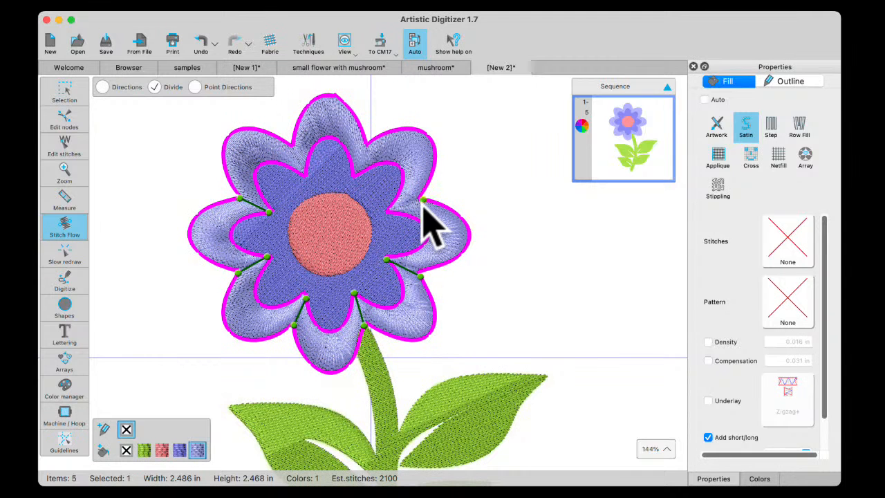
drag(423, 200, 388, 211)
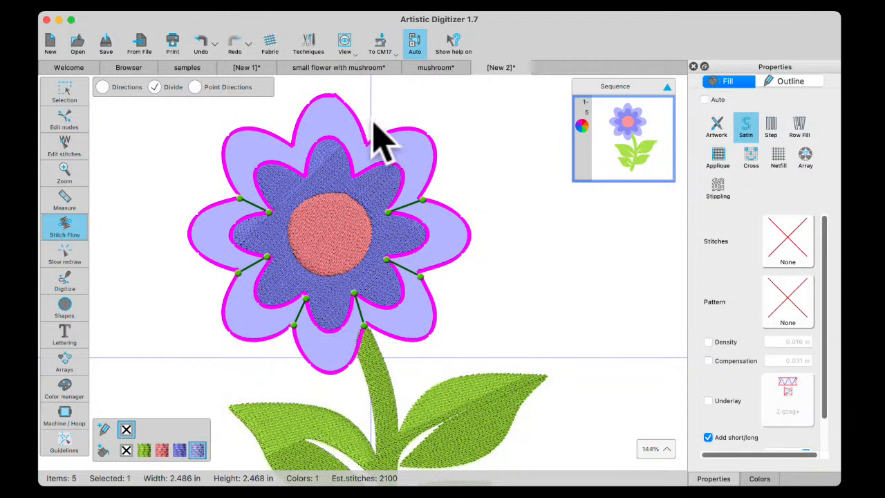
drag(368, 143, 353, 169)
drag(293, 146, 305, 176)
click(80, 96)
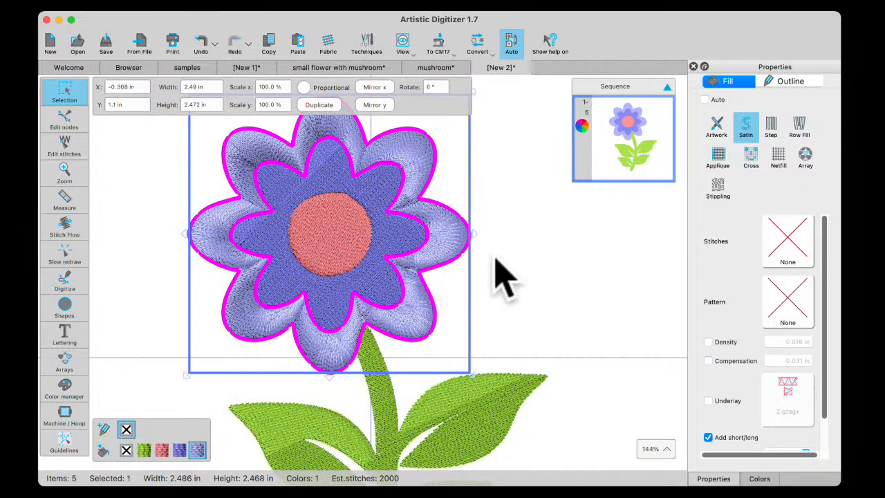
click(513, 228)
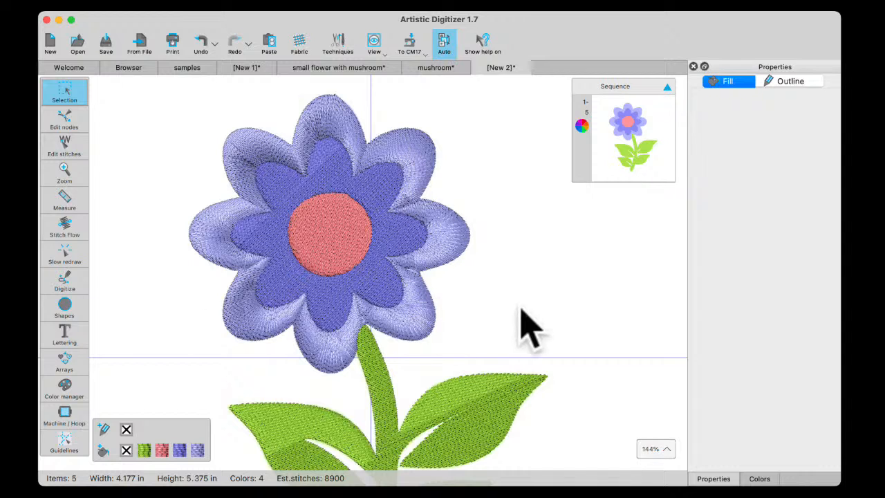
Change the inner dark-purple petals to an Applique fill and set their fixing stitch to zigzag
click(337, 172)
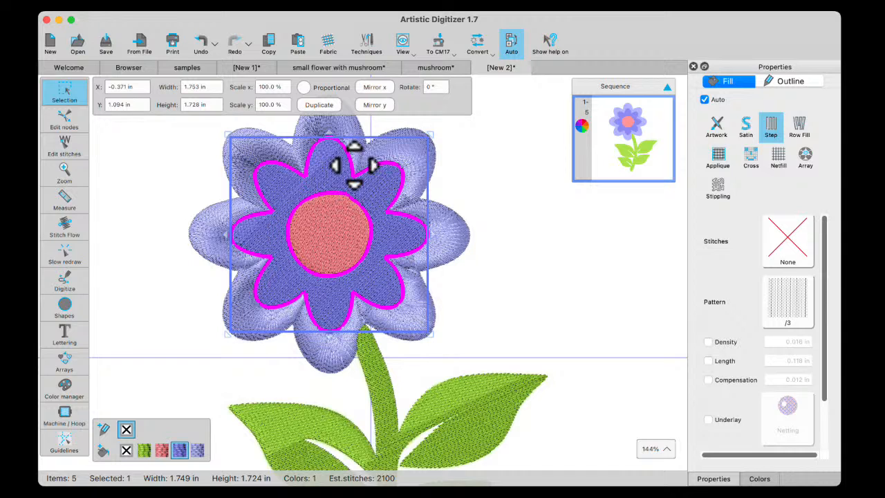
click(720, 160)
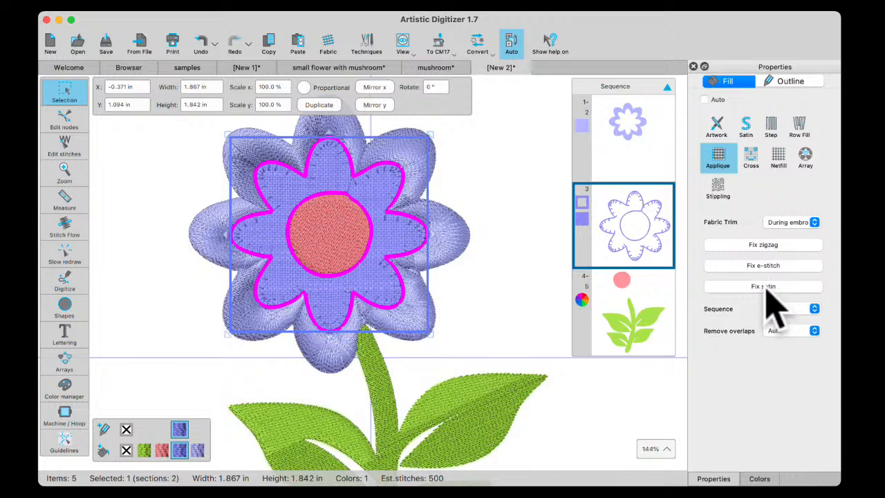
click(769, 248)
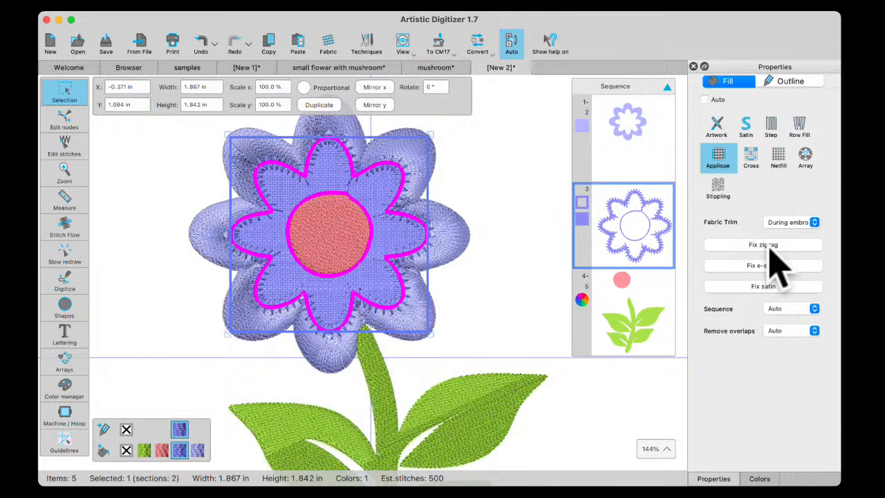
Try a satin fixing stitch on the inner applique petals, return it to zigzag, and deselect the petals
click(765, 288)
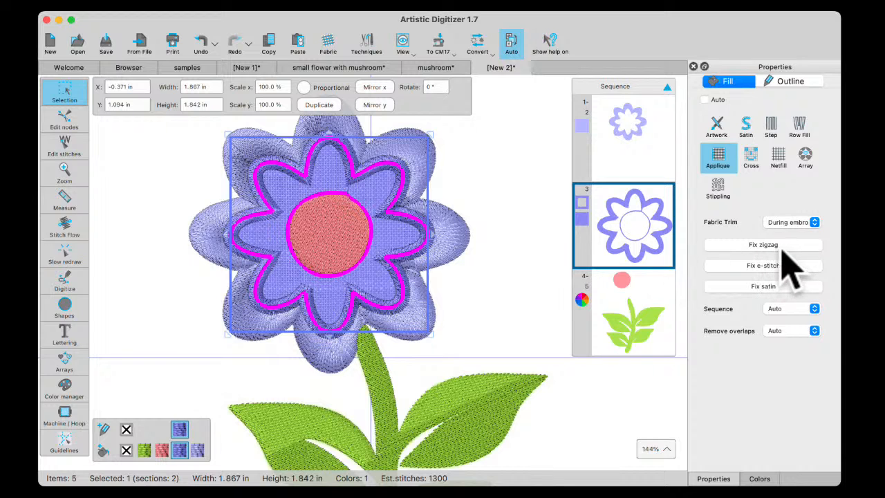
click(782, 245)
click(517, 247)
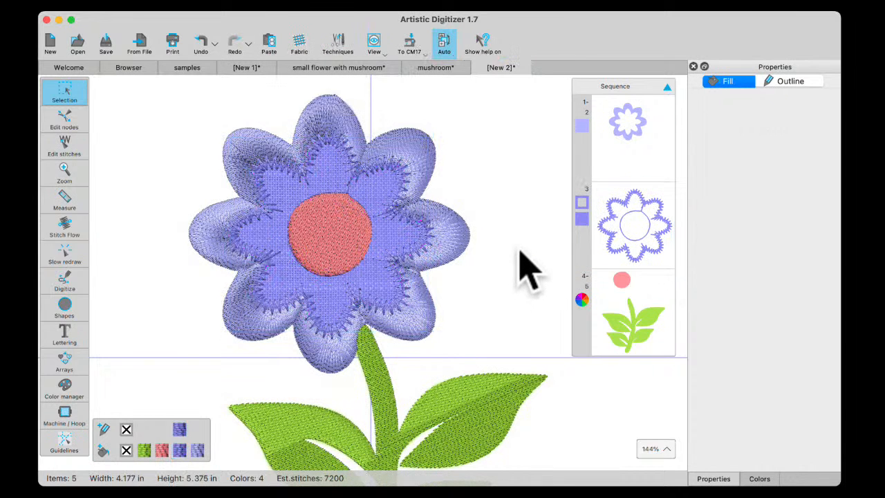
scroll(345, 311, up, 5)
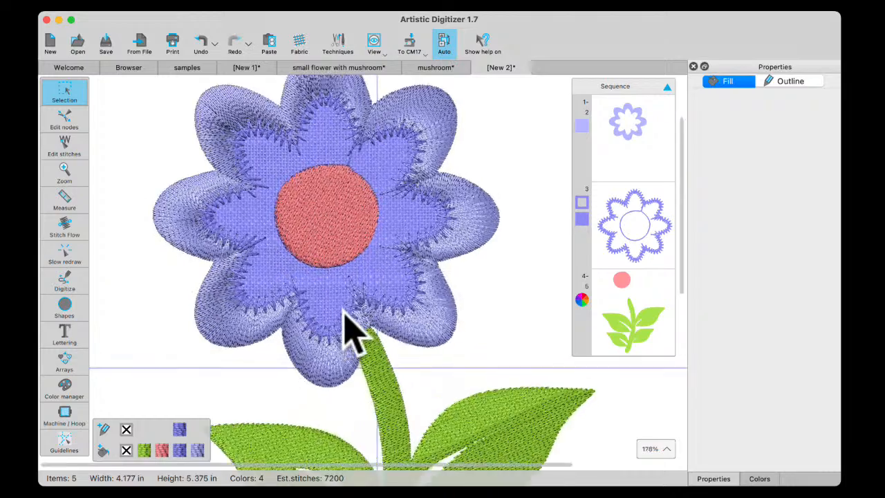
click(338, 358)
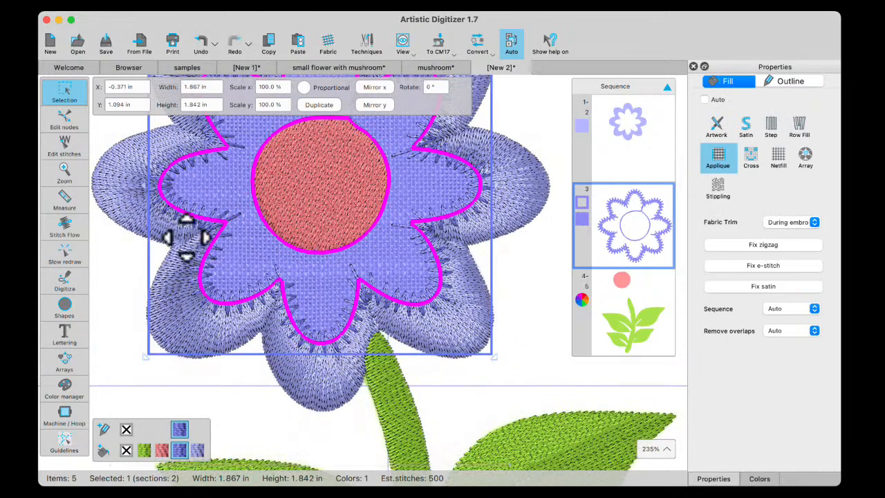
click(65, 226)
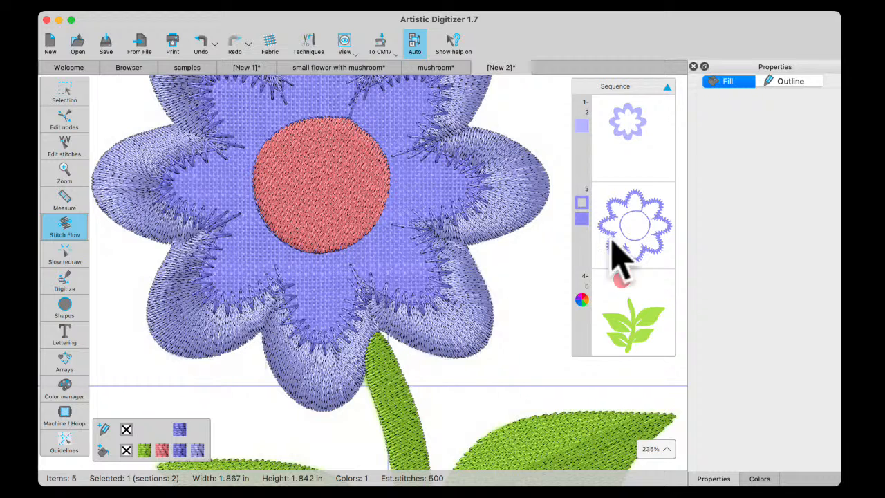
click(61, 90)
Try moving the pink center circle off the flower, and undo the move
click(326, 194)
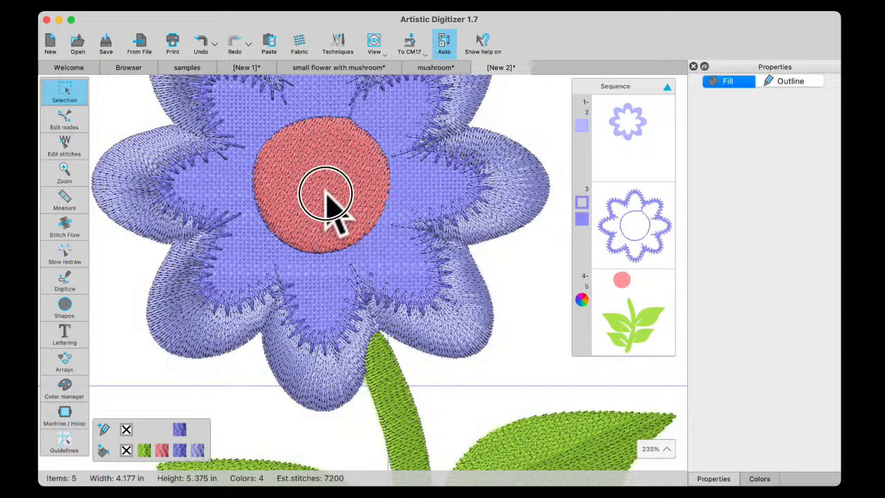
scroll(327, 195, down, 3)
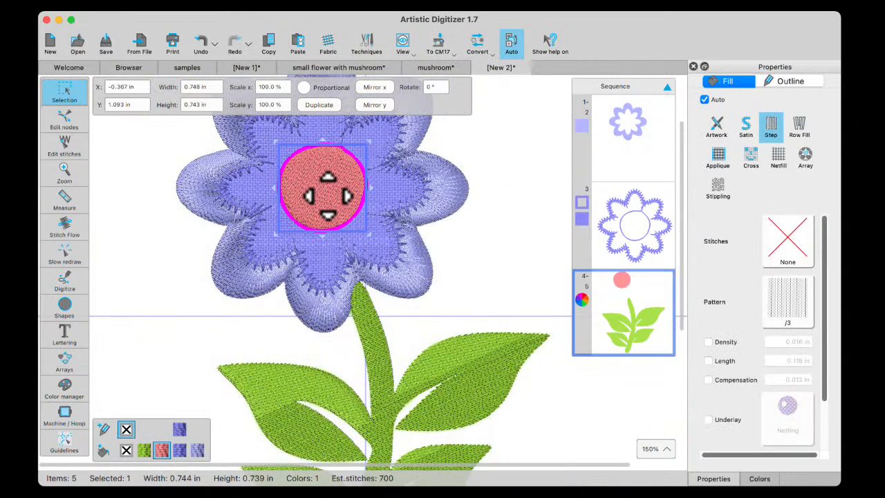
drag(327, 189, 125, 288)
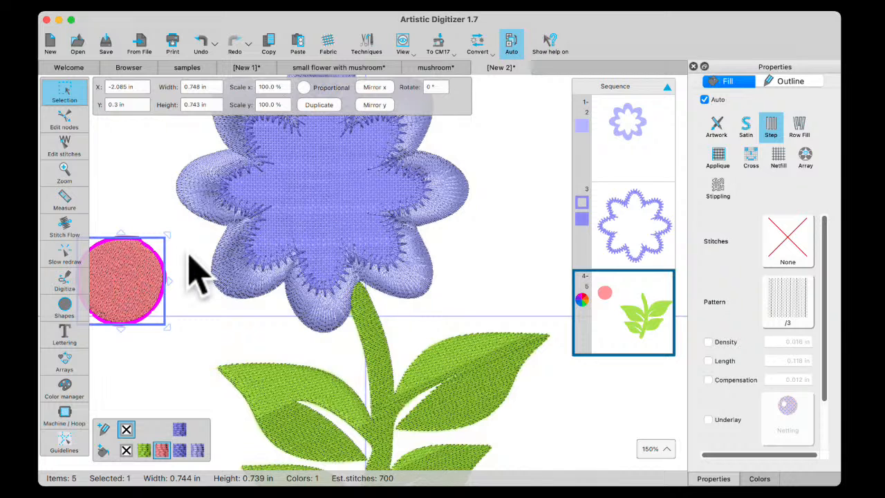
click(199, 45)
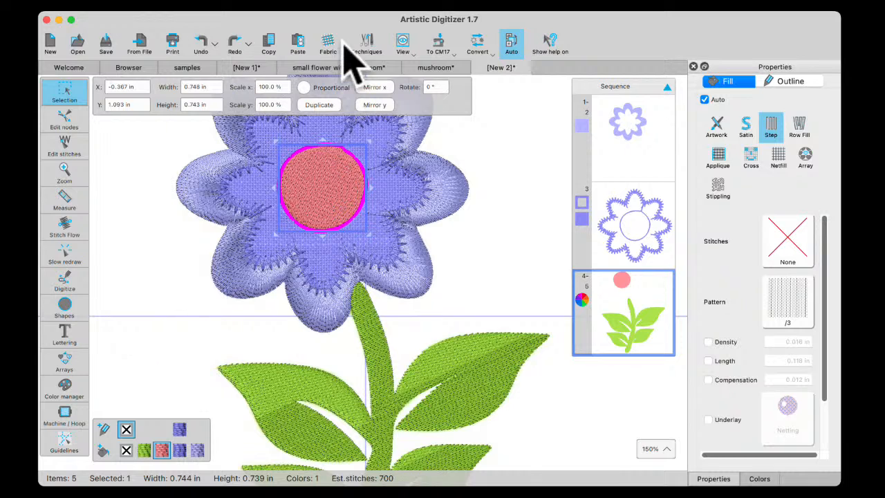
Duplicate the pink center circle and scale the copy proportionally to 50%
click(319, 108)
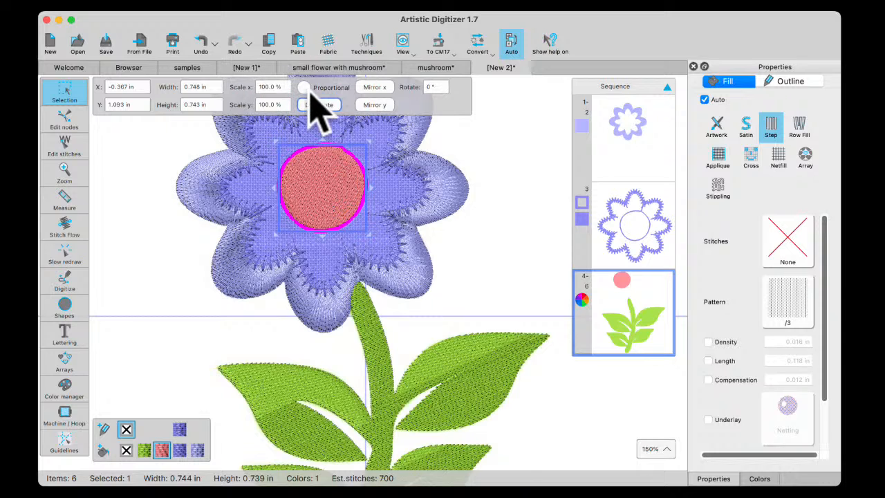
click(305, 88)
drag(283, 88, 230, 89)
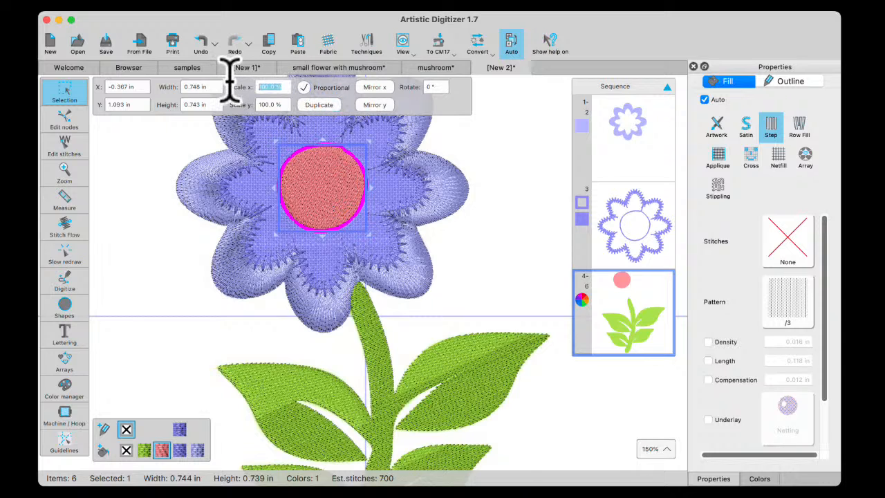
text(50)
key(Return)
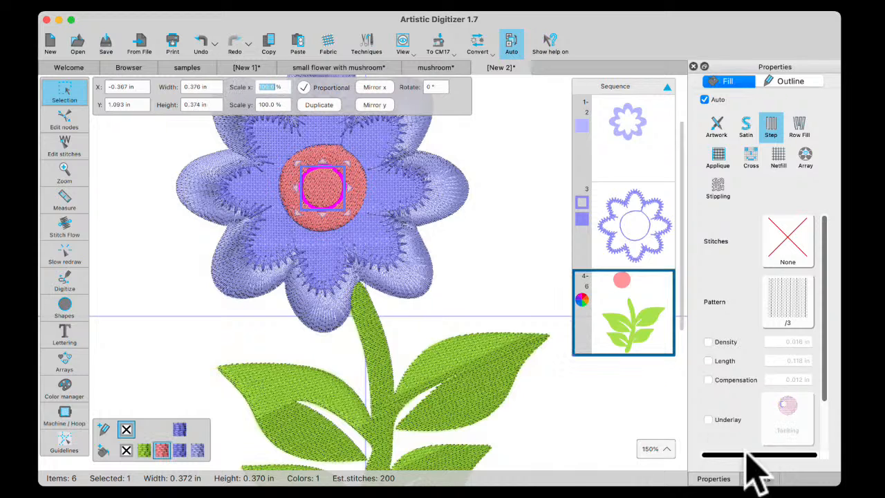
Color the small center circle's fill 204 Yellow from the JANOME threads and change its fill type to Satin
click(760, 478)
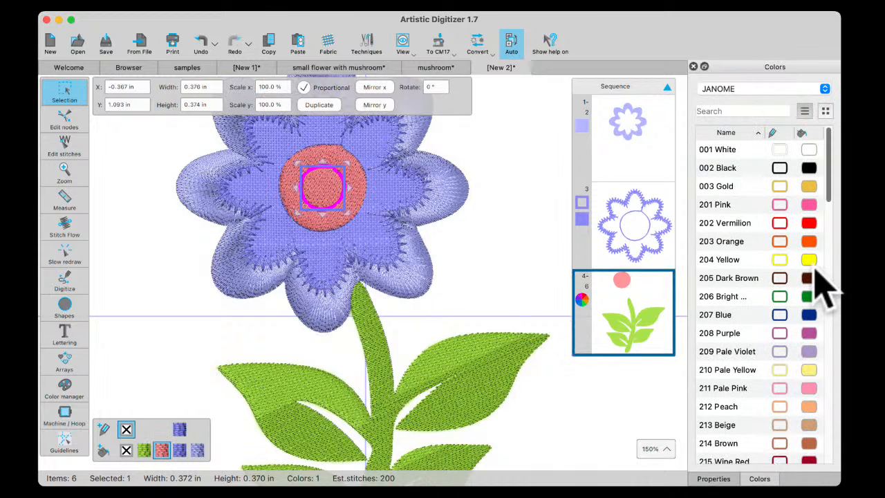
click(809, 259)
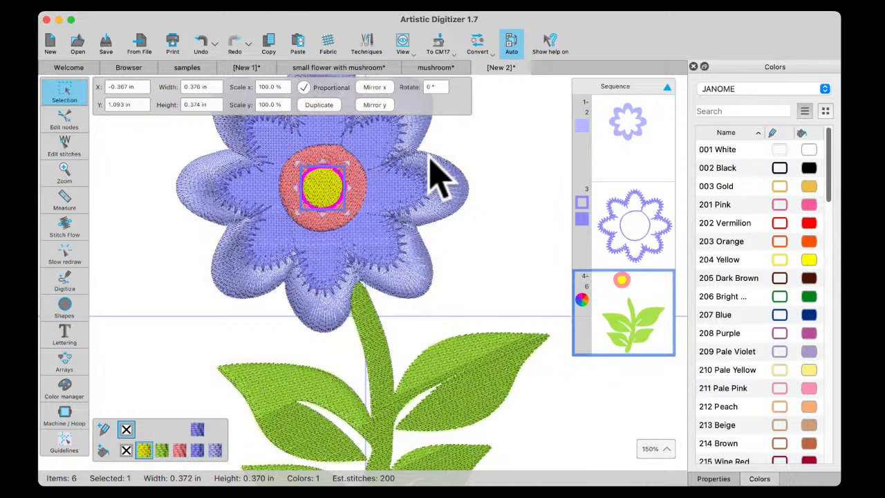
click(713, 479)
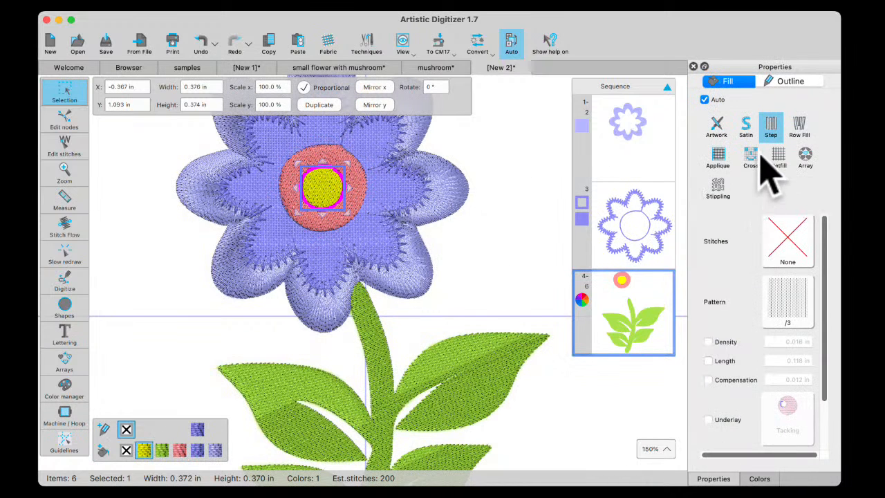
click(746, 127)
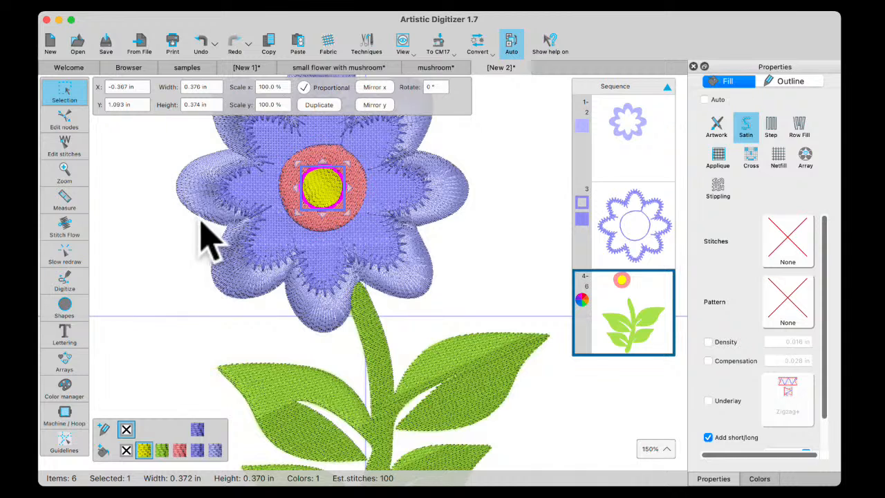
Use Stitch Flow with Point Directions to radiate the yellow circle's satin stitches from its middle, and deselect it
click(62, 228)
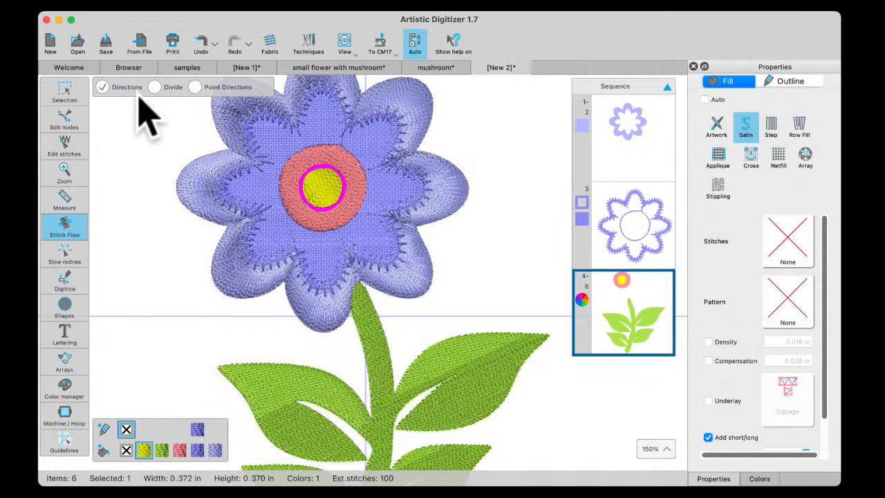
click(195, 87)
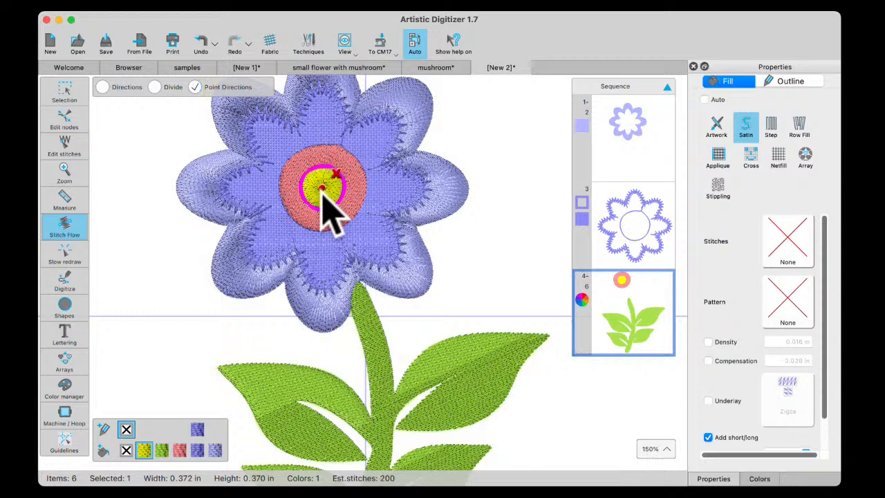
click(65, 94)
click(356, 188)
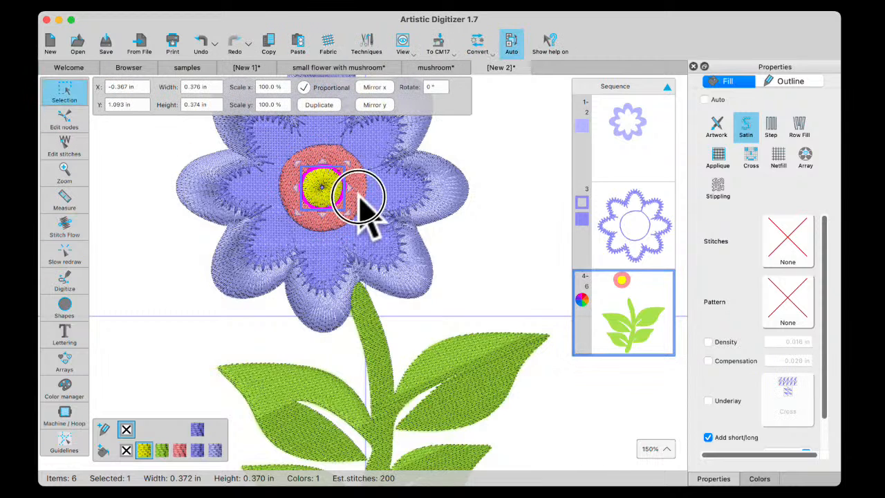
click(195, 275)
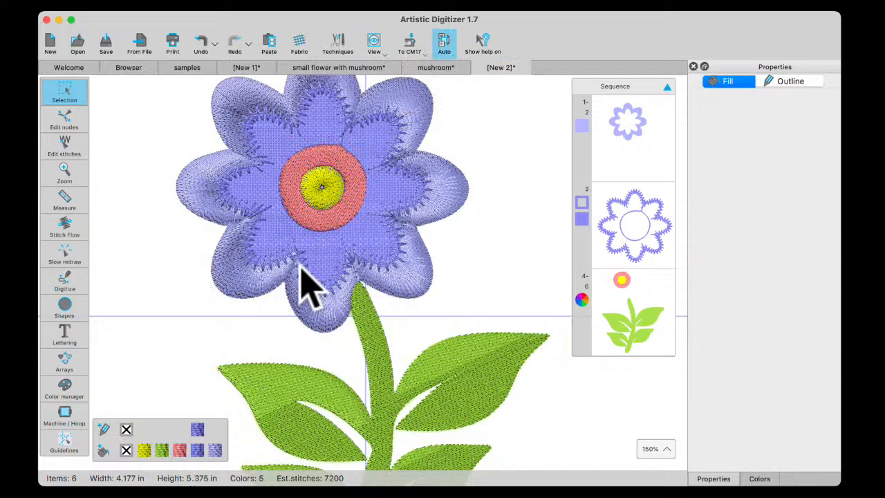
Try a Satin fill on the green stem and leaves, and undo the fill change
scroll(315, 287, down, 3)
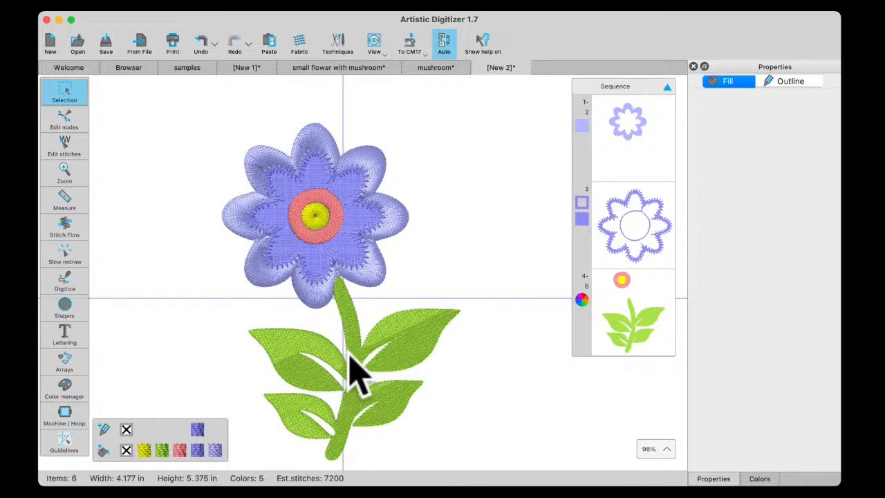
click(413, 365)
click(746, 127)
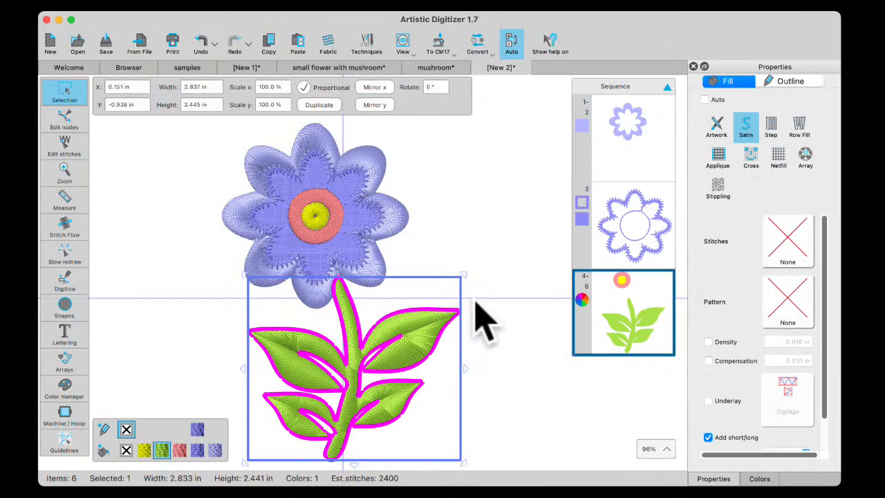
click(488, 438)
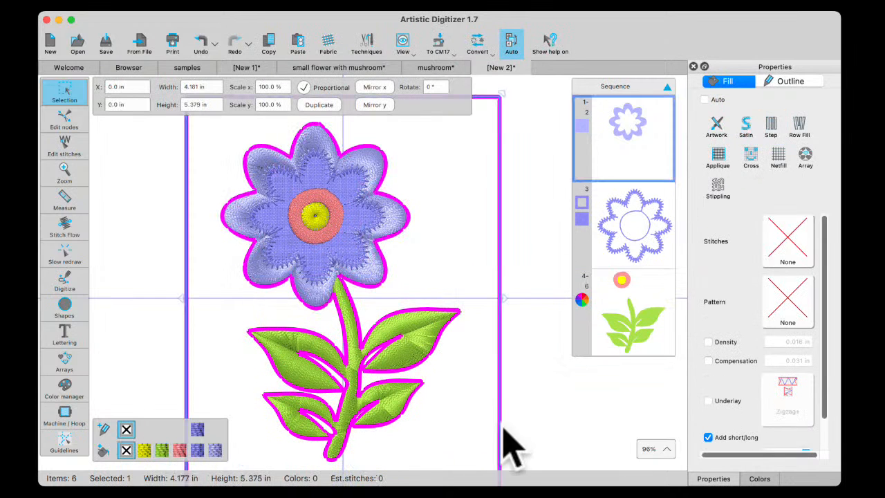
click(158, 317)
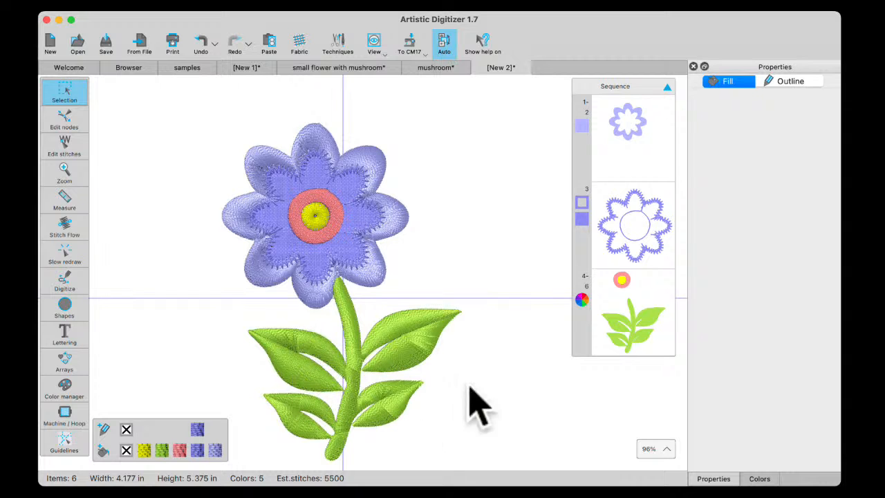
click(201, 42)
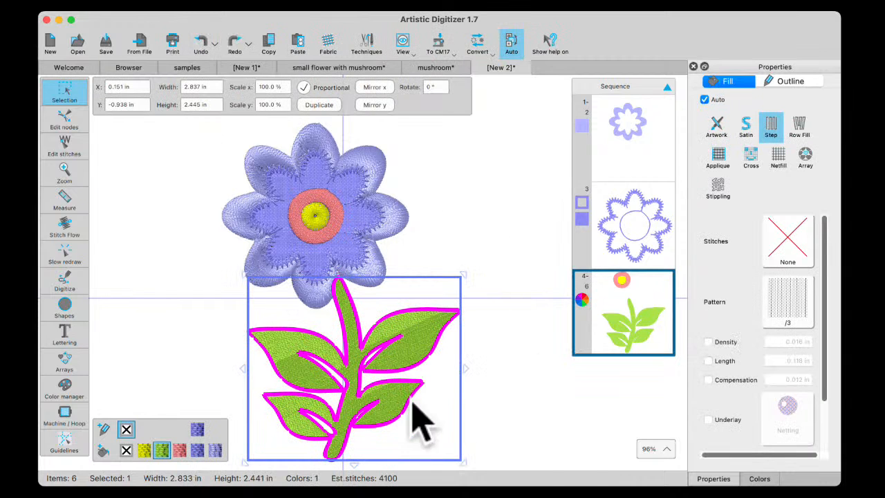
Digitize an open curved line about 0.8 in tall where the upper-left leaf joins the stem
scroll(346, 414, down, 1)
scroll(346, 414, down, 3)
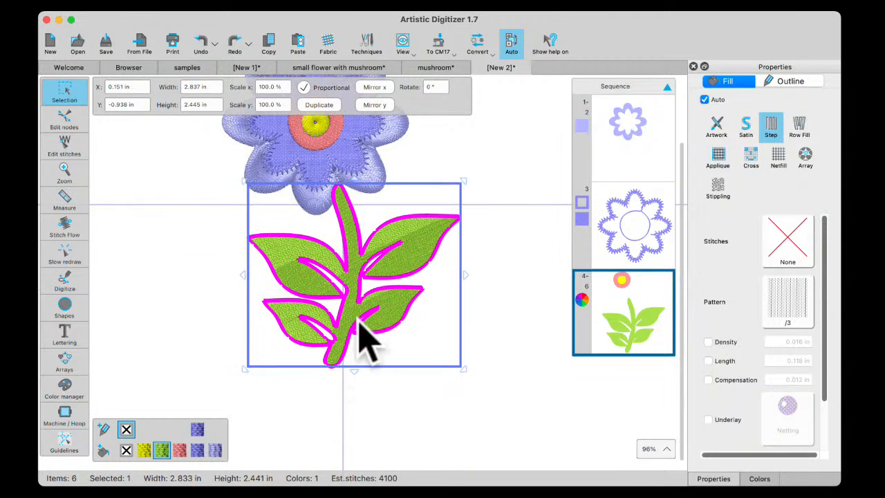
click(403, 435)
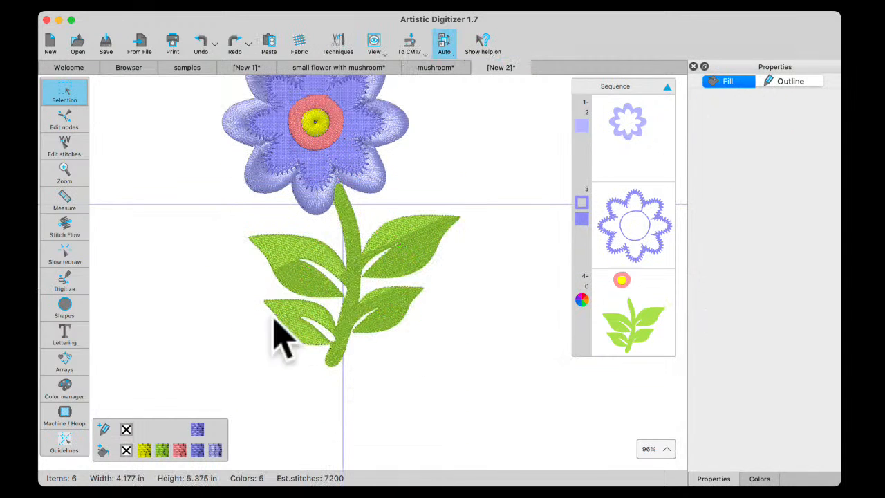
click(67, 280)
click(136, 277)
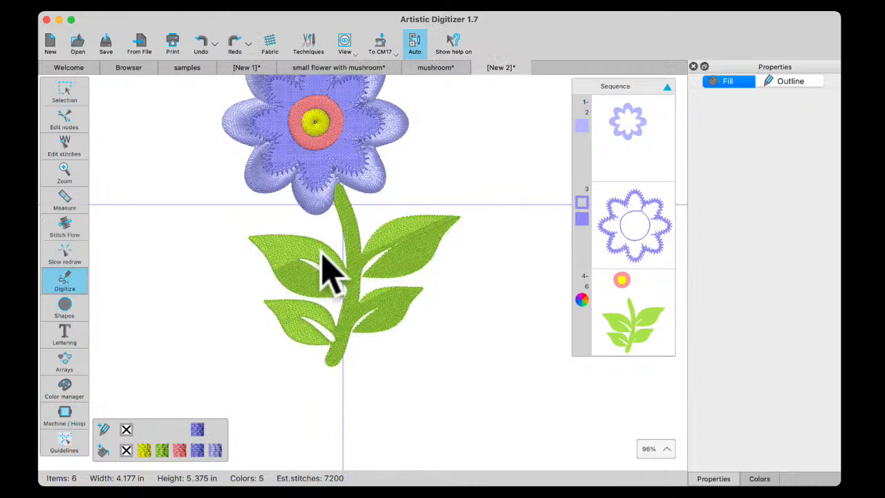
right_click(338, 310)
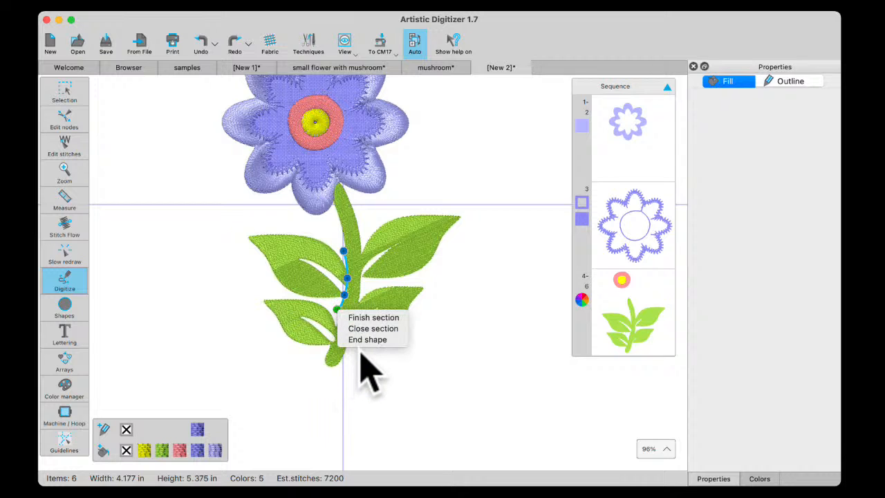
click(365, 339)
Cut the upper-left leaf off the stem by applying Knife to the curved line and the green shape, and deselect
click(67, 91)
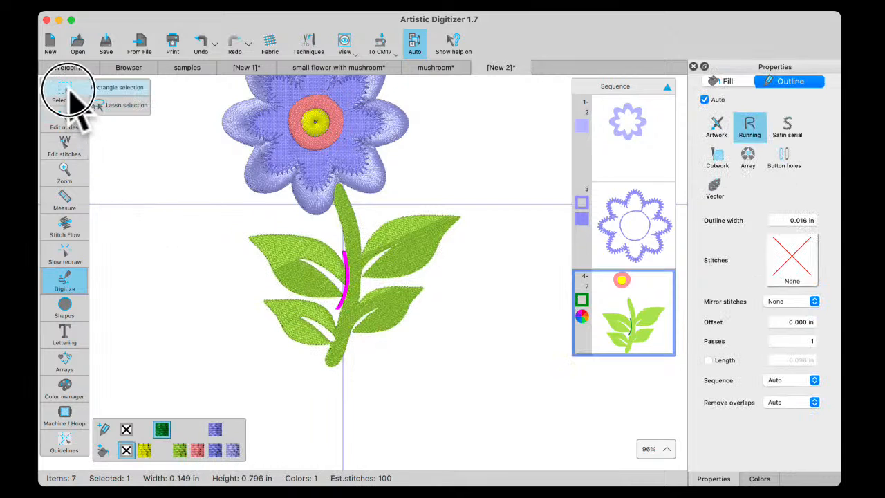
click(117, 87)
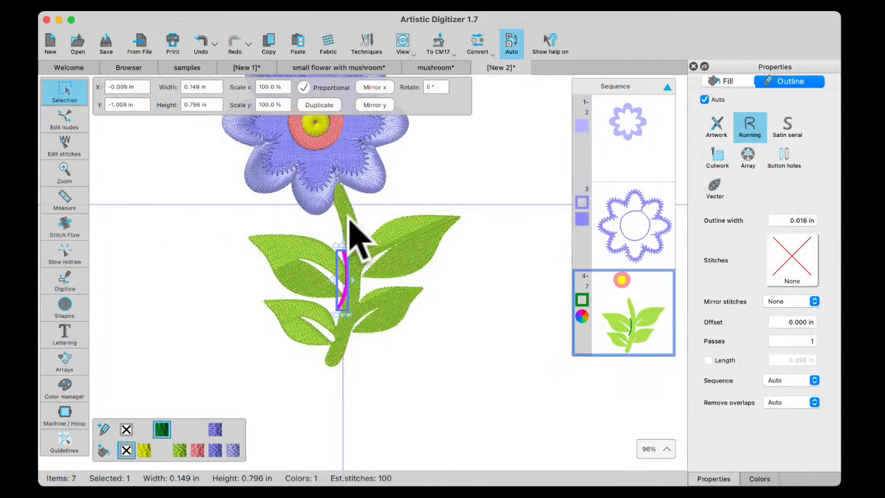
shift+click(350, 221)
right_click(351, 227)
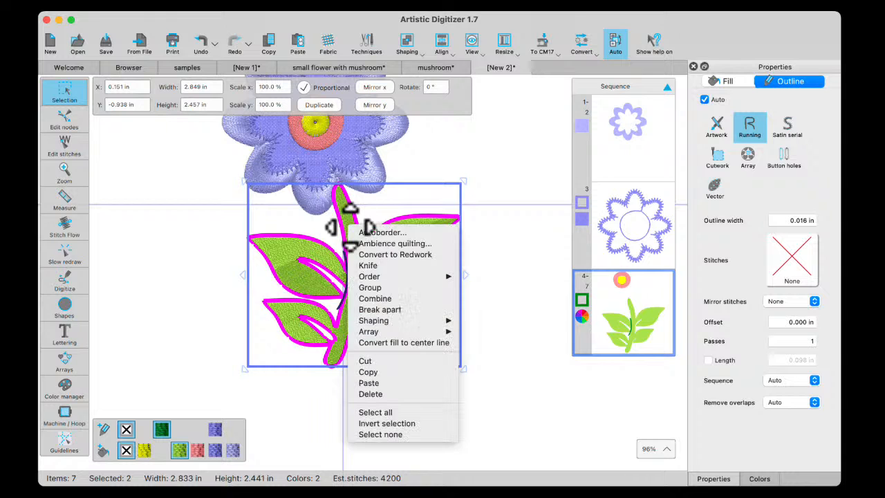
click(379, 266)
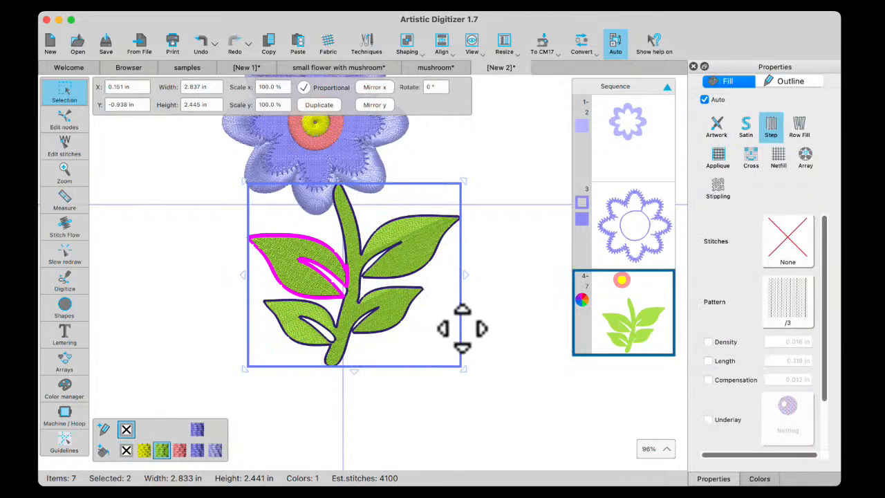
click(487, 348)
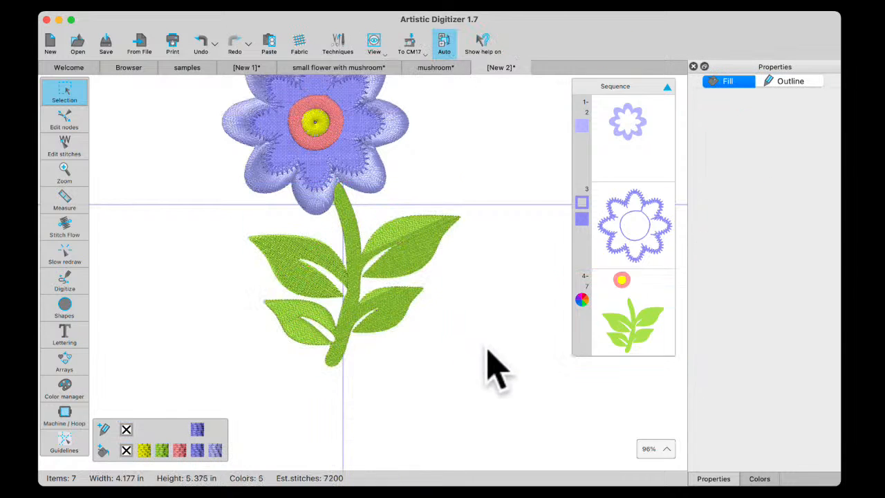
Move the cut-off upper-left leaf slightly away from the stem
click(297, 257)
drag(298, 257, 296, 257)
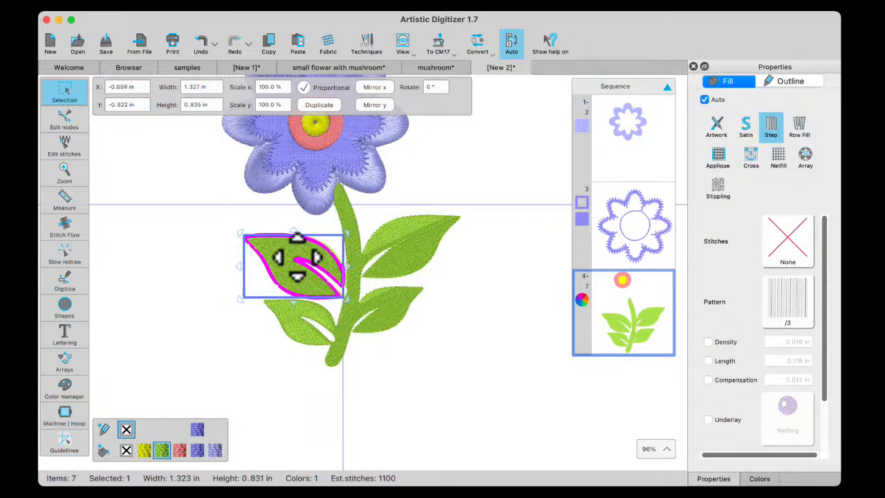
Deselect the upper-left leaf and examine up close where it meets the stem
click(370, 448)
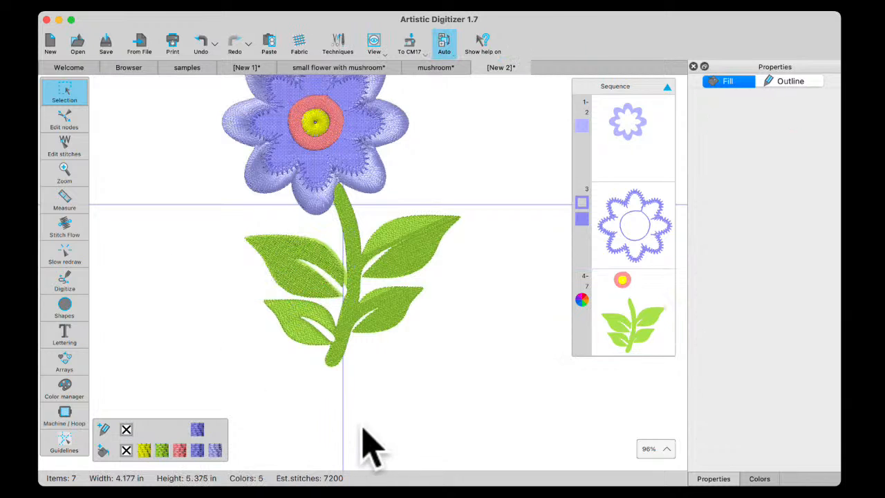
scroll(354, 300, up, 5)
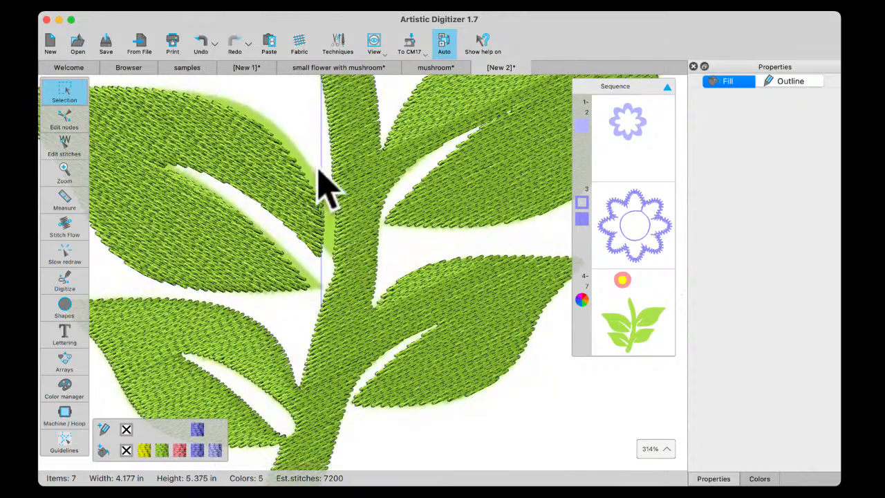
scroll(321, 230, up, 1)
scroll(322, 232, down, 5)
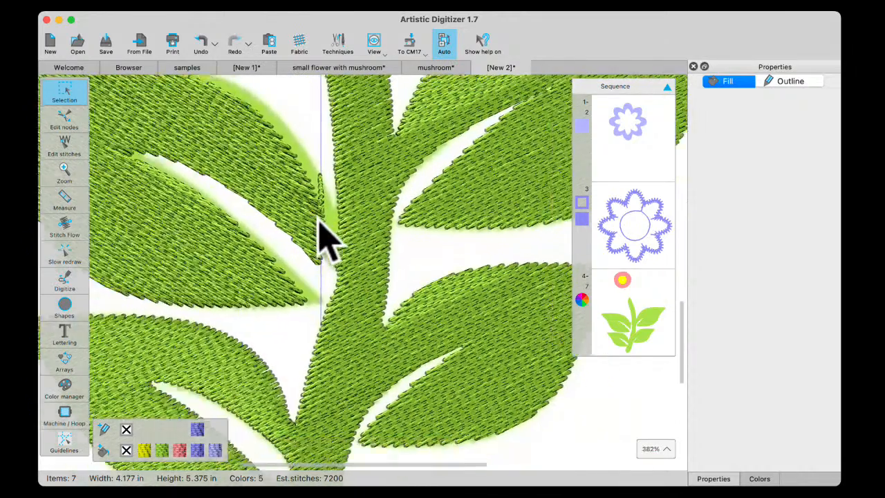
scroll(337, 237, down, 1)
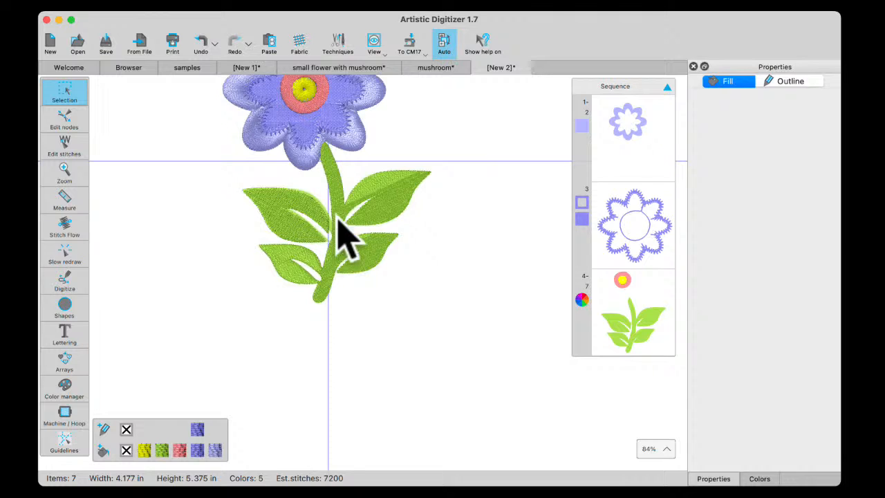
In the small flower with mushroom design, delete the orange flower and the blue dot lying outside the hoop
click(132, 69)
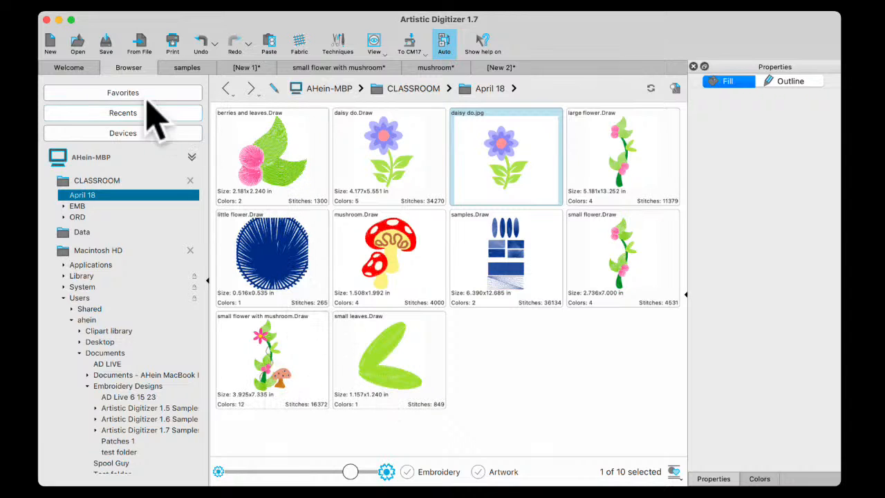
click(338, 68)
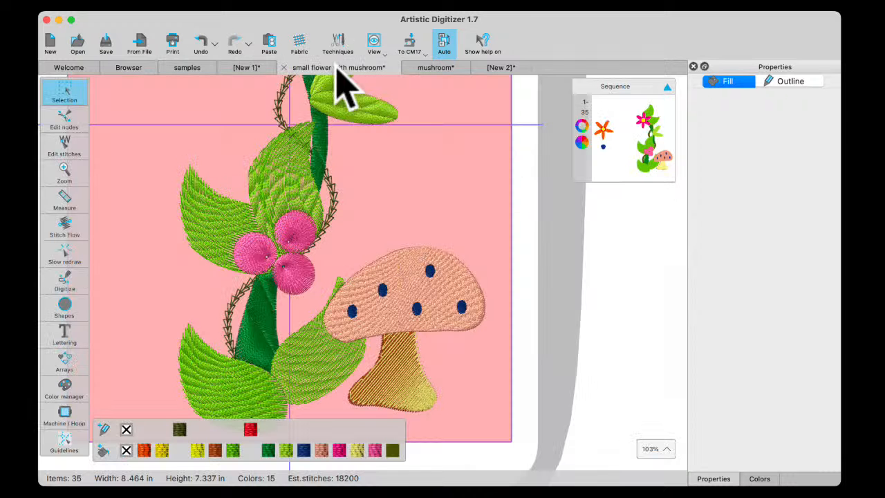
scroll(405, 204, down, 4)
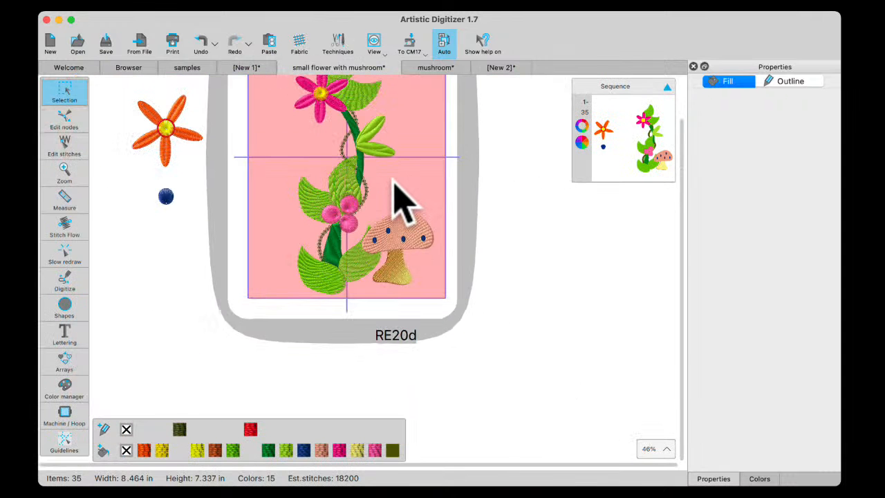
drag(96, 83, 213, 230)
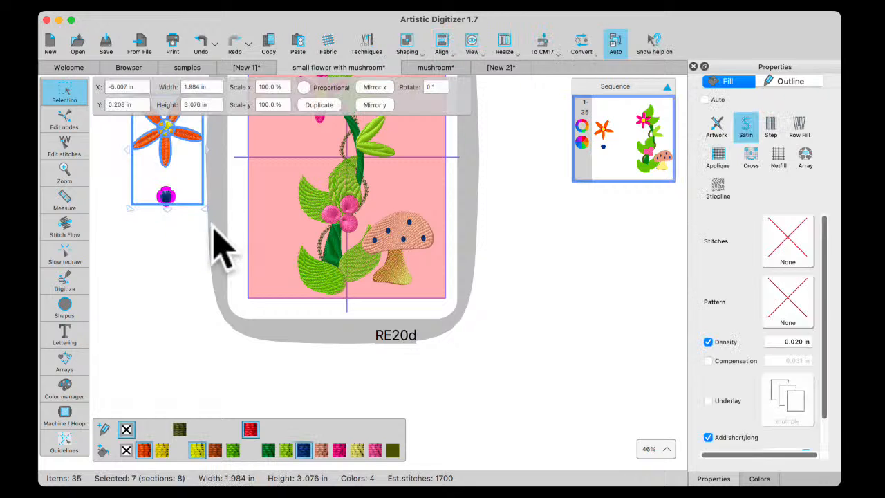
key(Delete)
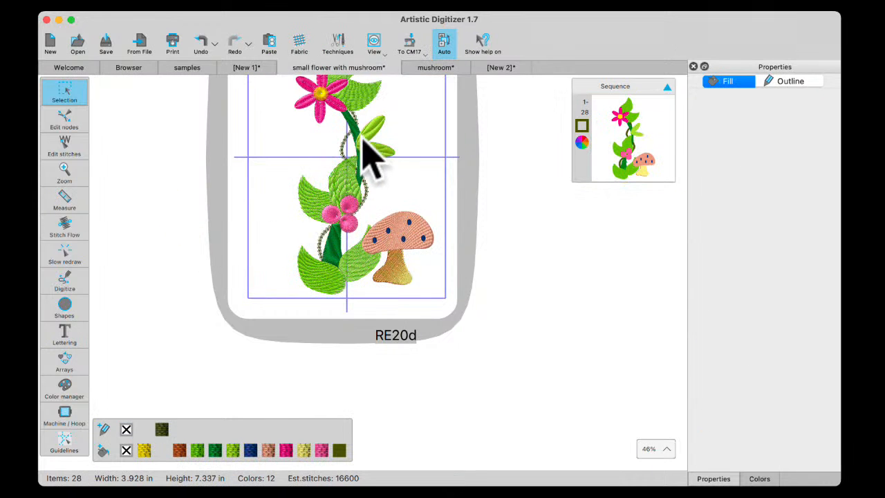
scroll(373, 149, down, 2)
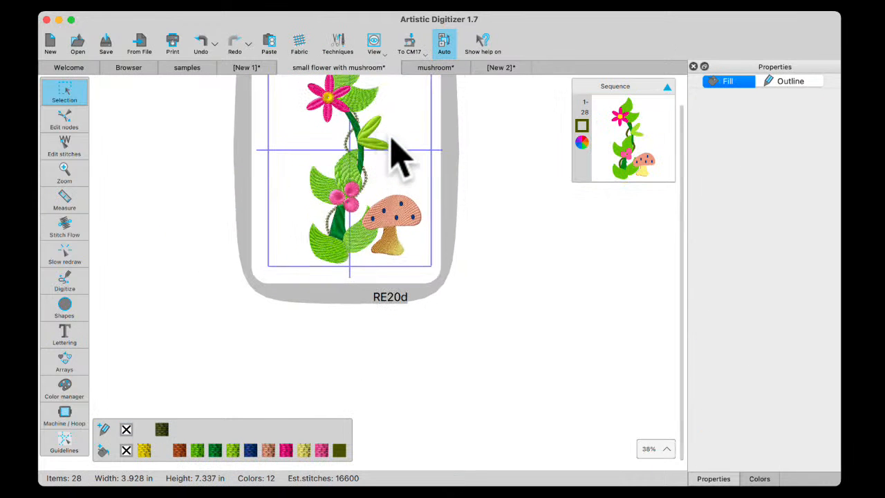
scroll(397, 156, up, 3)
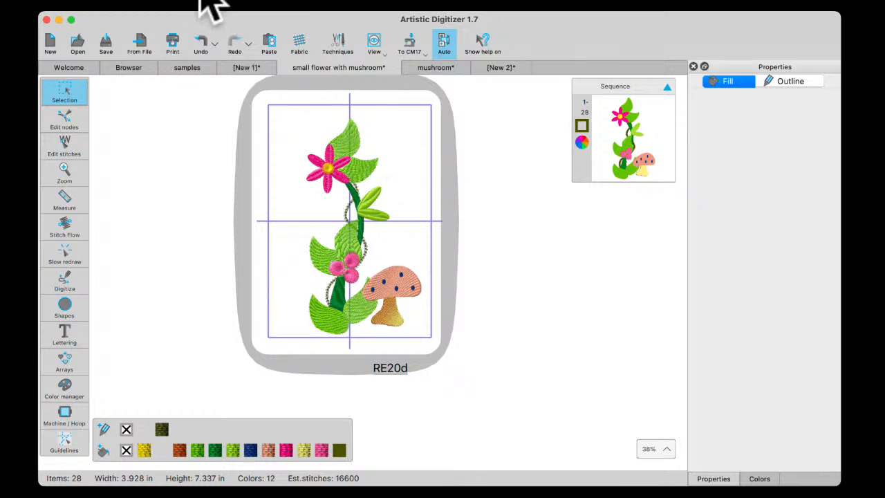
Return to the [New 2] daisy design and move the stitched daisy to the left, off its background artwork
click(500, 68)
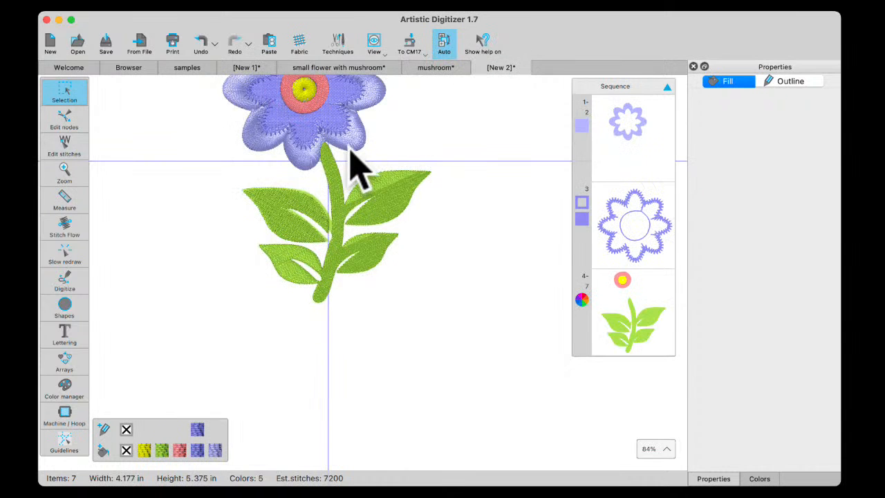
scroll(356, 159, up, 5)
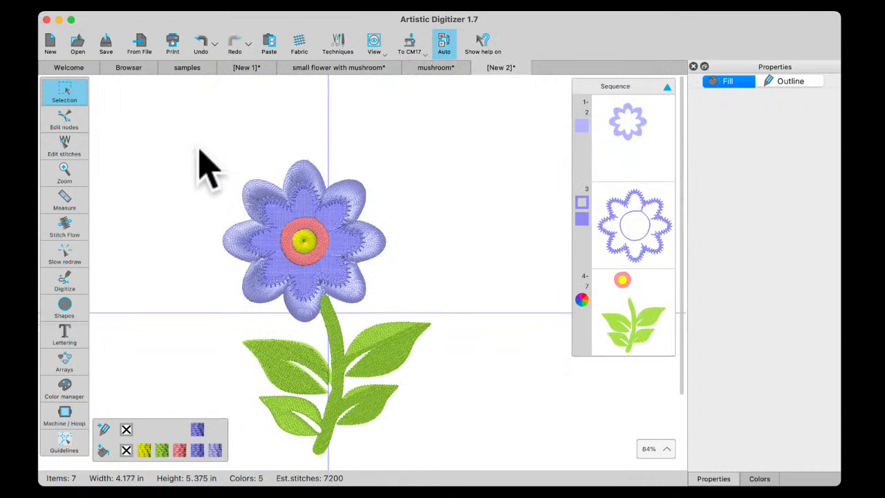
drag(197, 142, 436, 455)
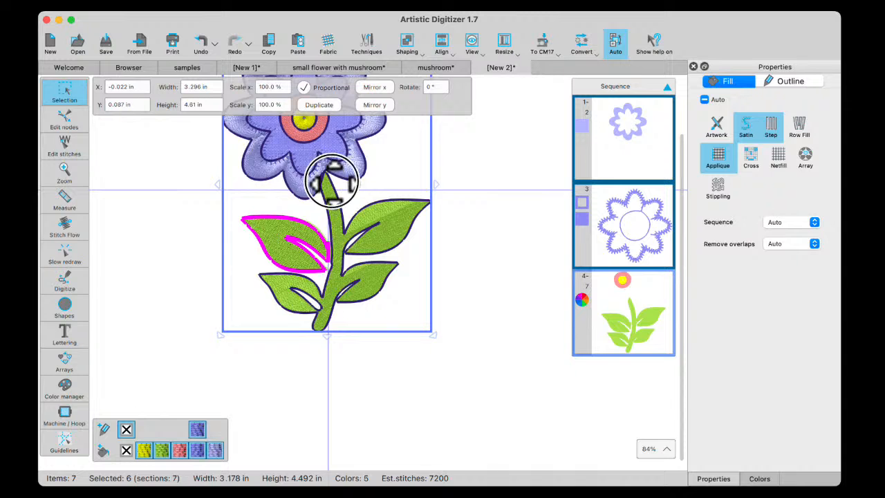
drag(325, 182, 158, 185)
click(429, 297)
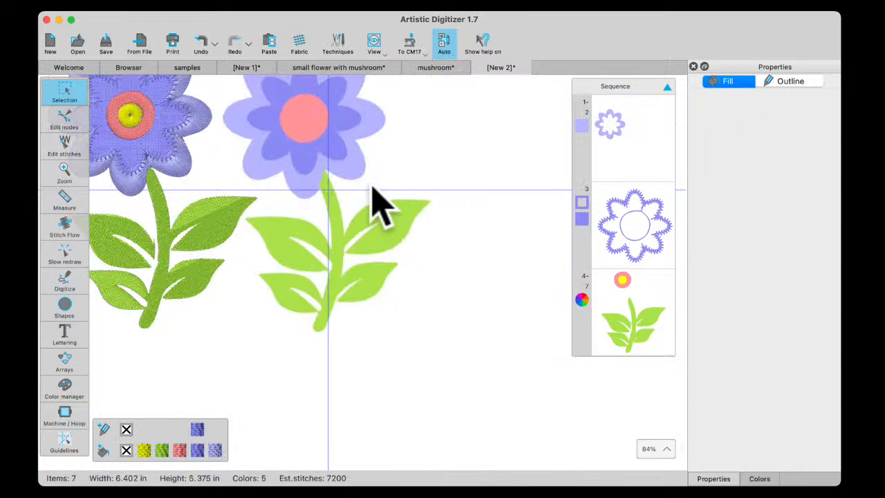
scroll(359, 159, up, 2)
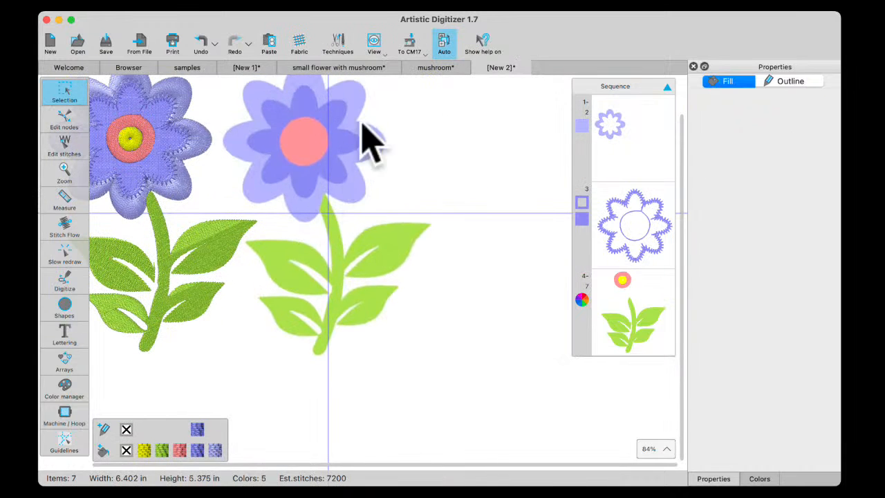
scroll(332, 192, up, 2)
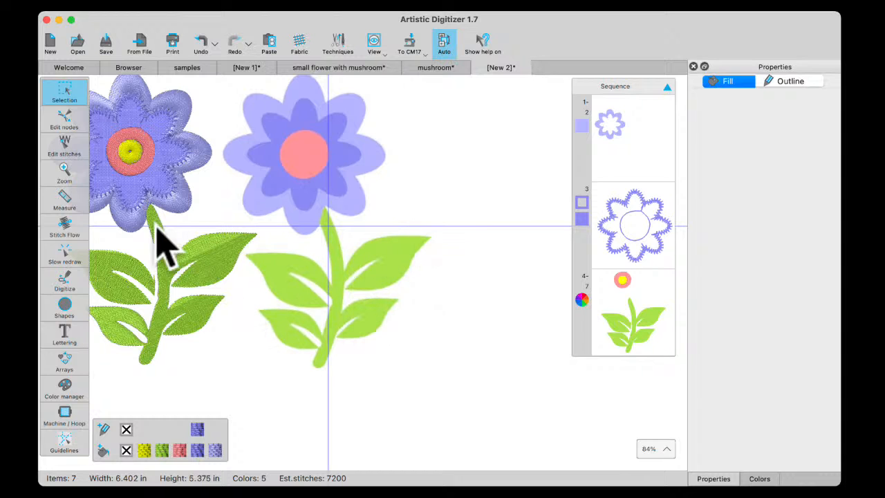
click(66, 306)
click(72, 279)
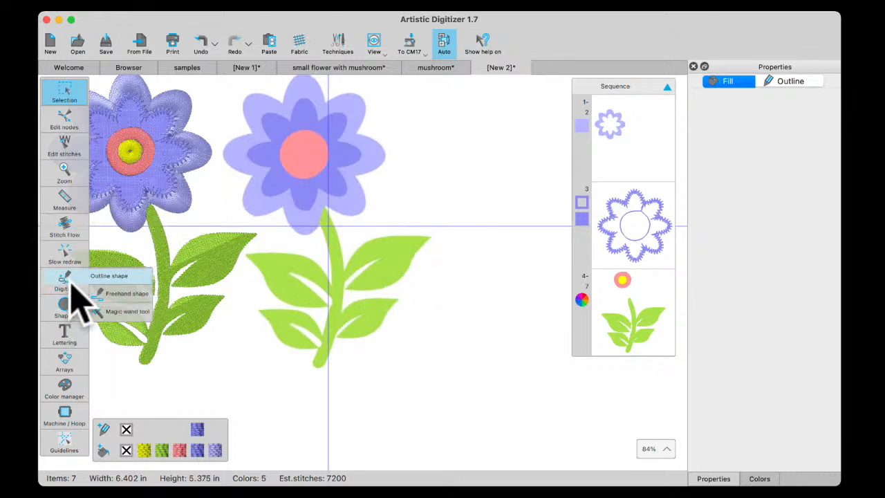
click(104, 278)
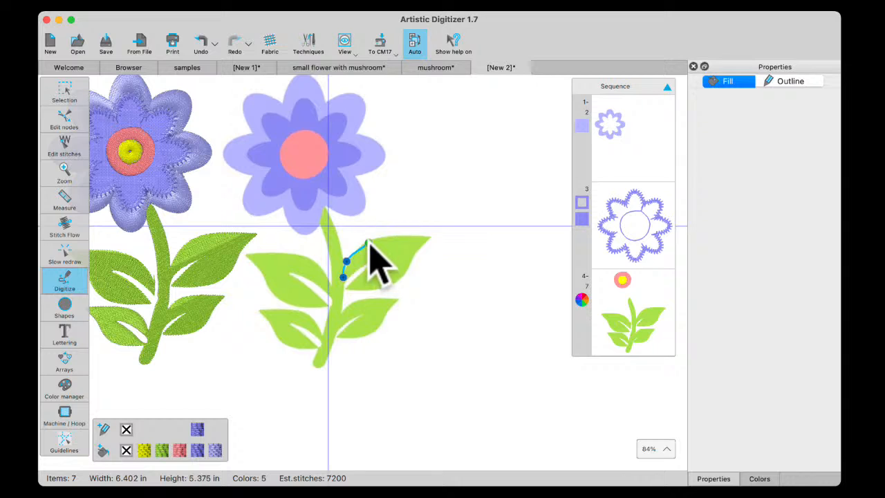
click(369, 242)
click(413, 236)
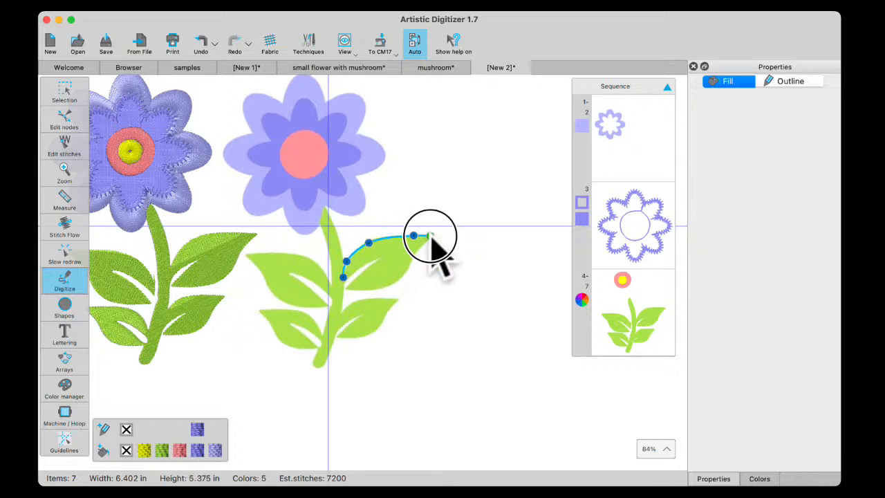
click(430, 236)
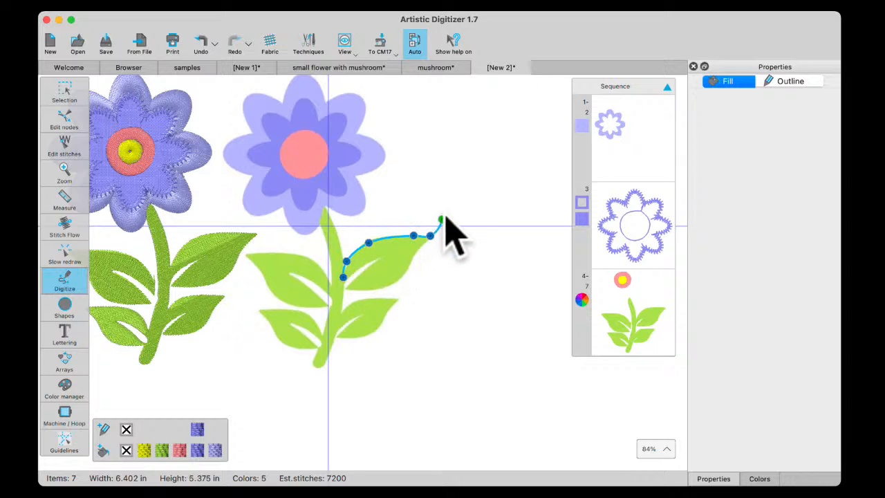
right_click(444, 214)
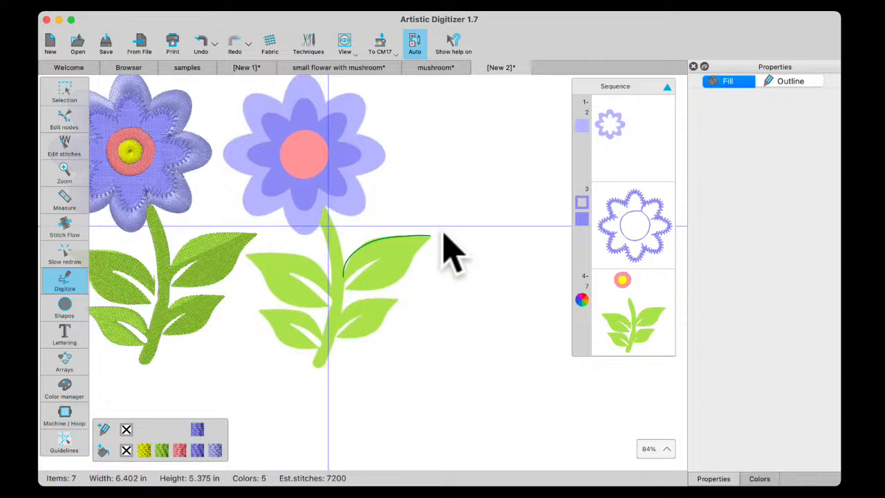
click(65, 96)
key(Delete)
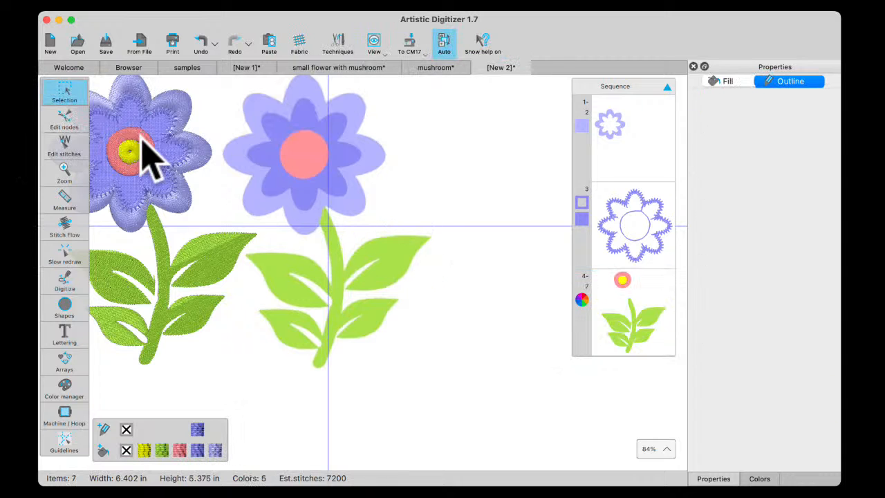
Digitize a closed outline around the artwork's upper-right leaf, about 1.34 by 0.83 in, and move it up beside the flower
mouse_move(67, 282)
click(97, 276)
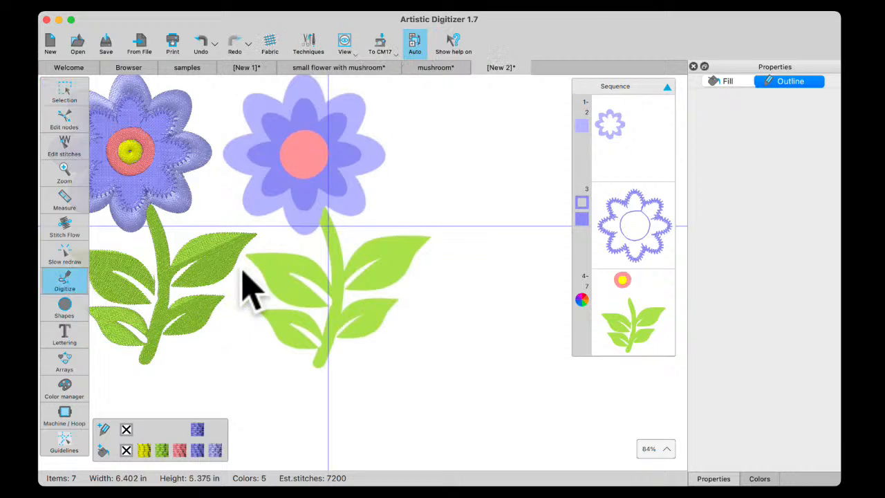
click(344, 276)
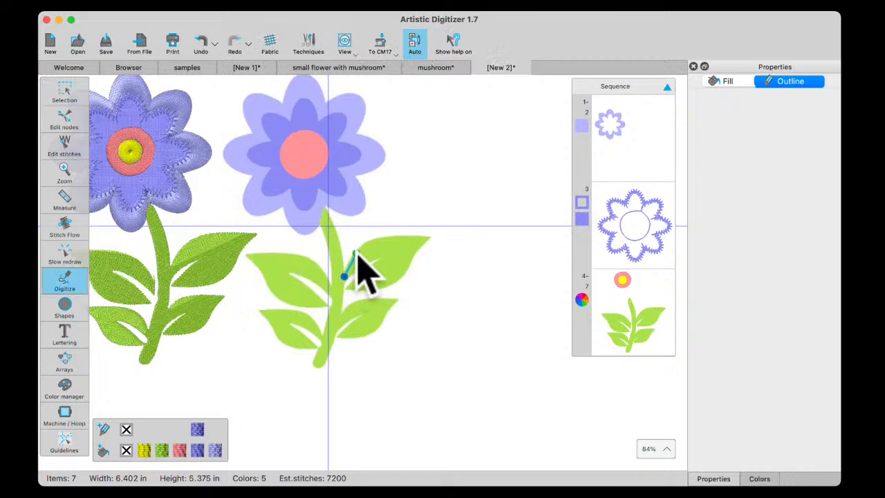
click(356, 253)
click(378, 240)
click(400, 237)
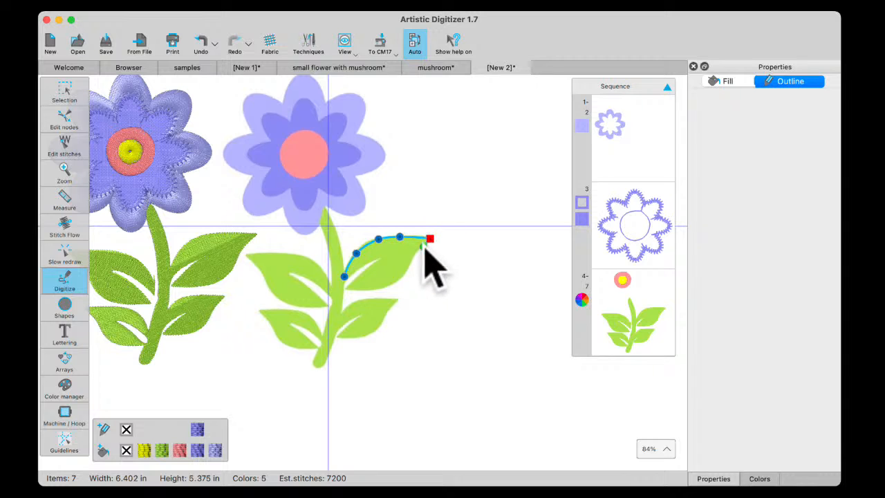
click(420, 249)
click(412, 256)
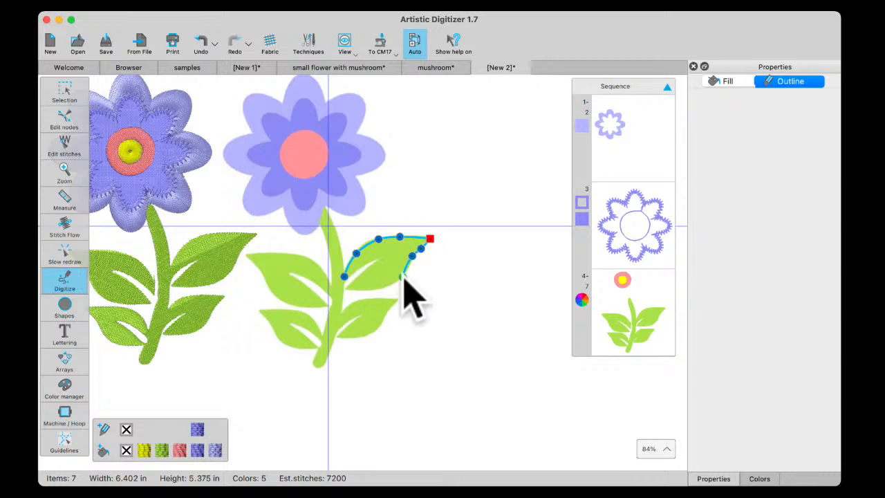
click(403, 276)
click(380, 286)
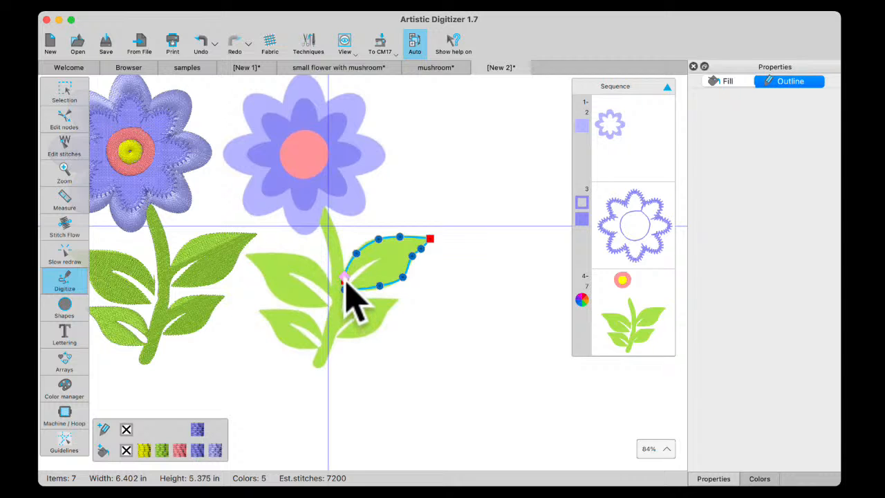
click(345, 283)
click(64, 93)
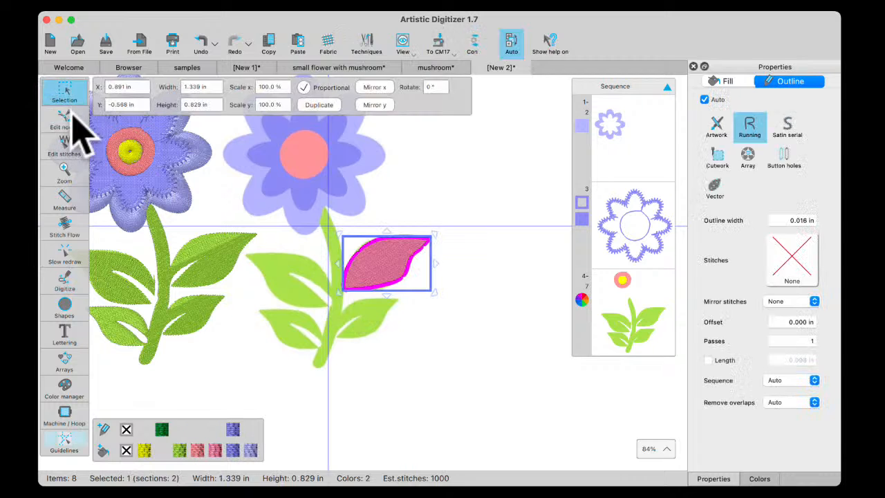
drag(391, 256, 444, 173)
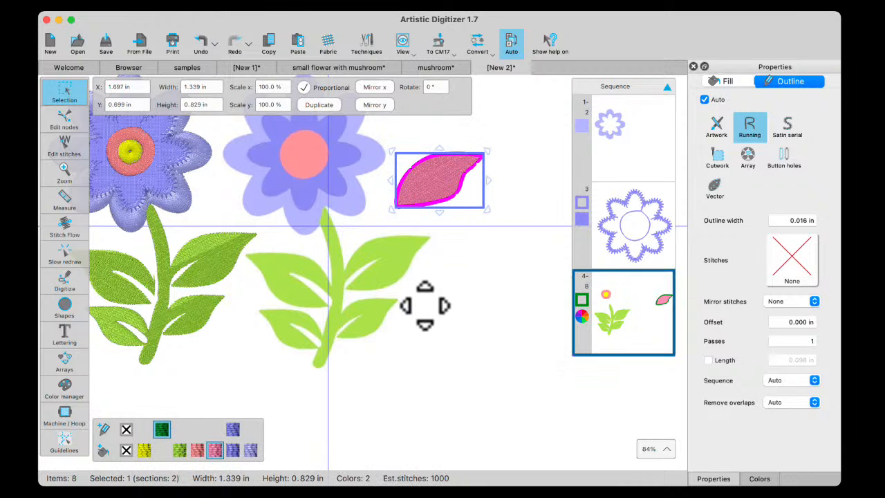